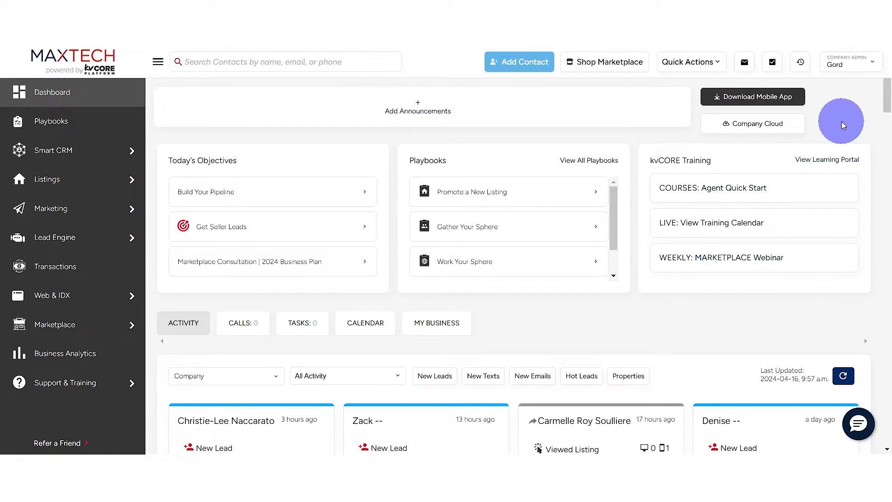
Step: Open the Smart Campaigns page from the marketing section
mouse_move(80, 147)
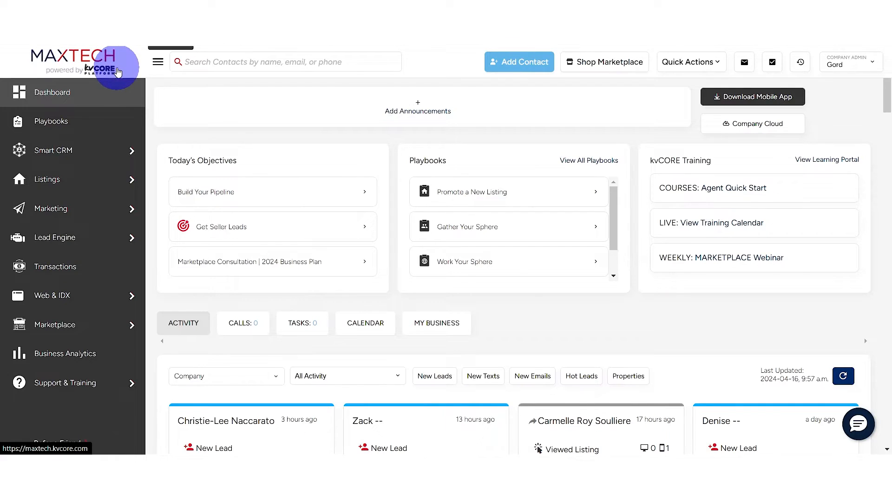
mouse_move(26, 213)
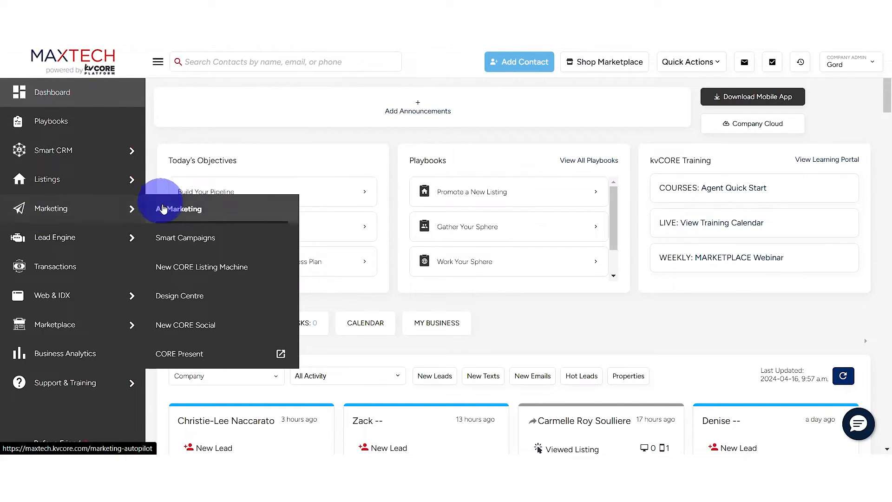
left_click(189, 238)
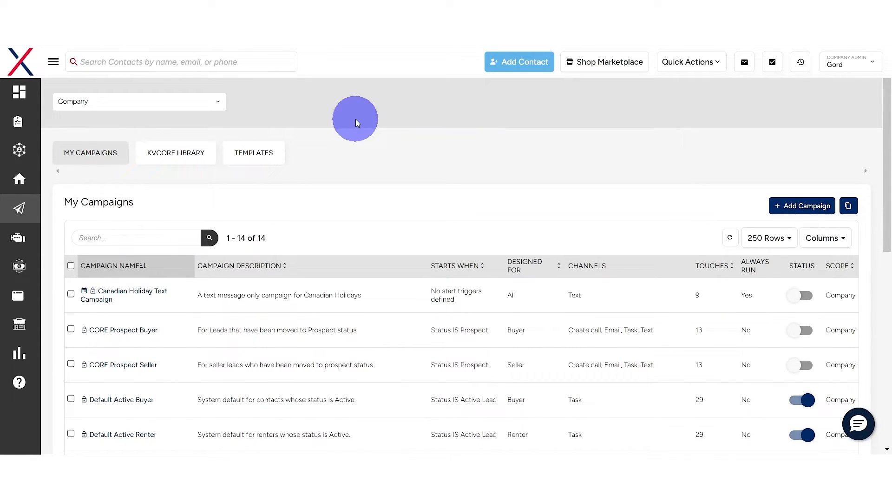
Step: Examine the company's smart campaigns, comparing their start triggers, channels, touches and on/off status
scroll(418, 216, "down", 7)
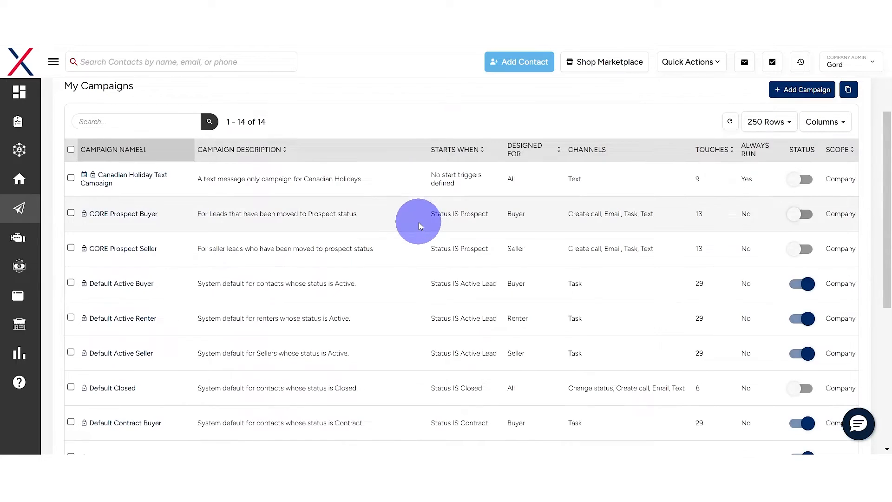
scroll(418, 226, "up", 8)
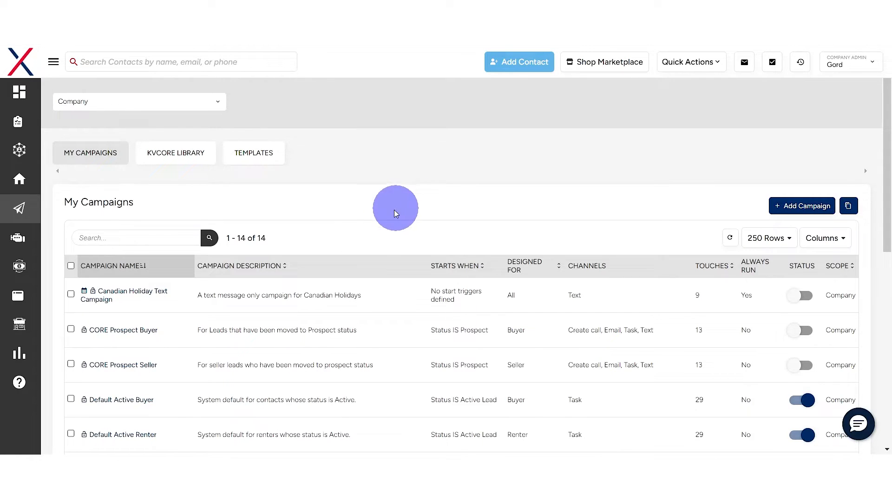
scroll(396, 209, "down", 5)
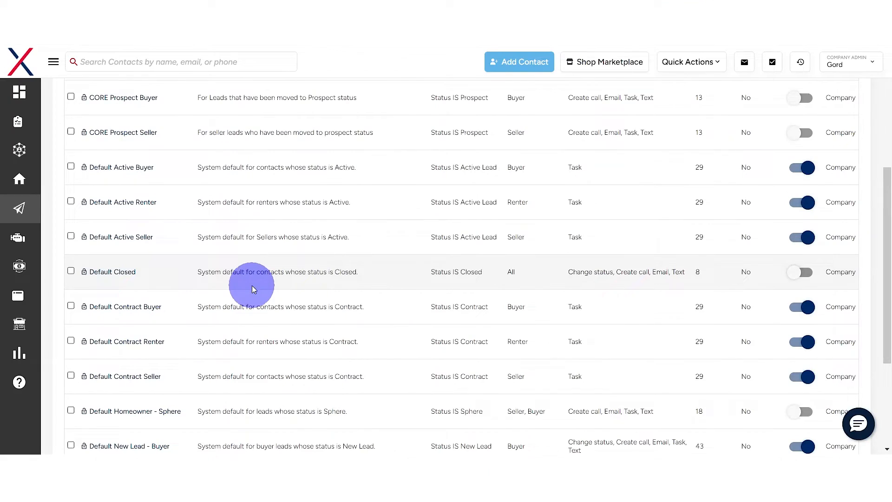
scroll(180, 340, "down", 1)
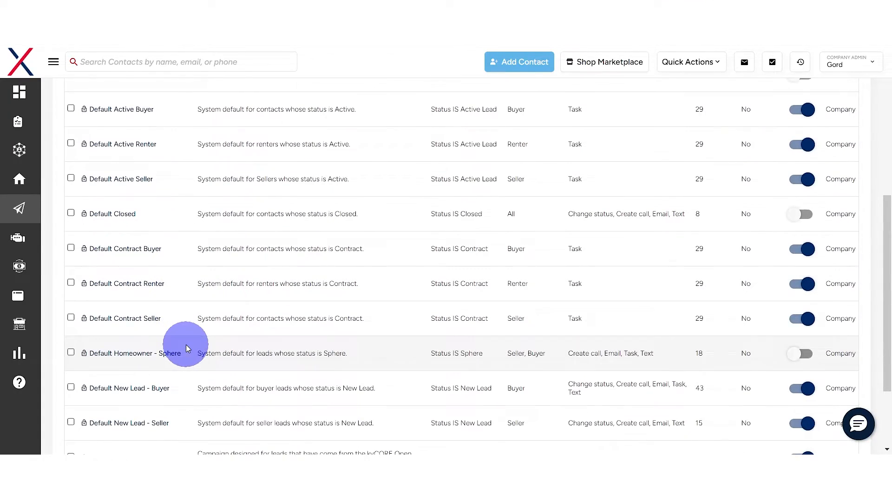
scroll(183, 344, "down", 2)
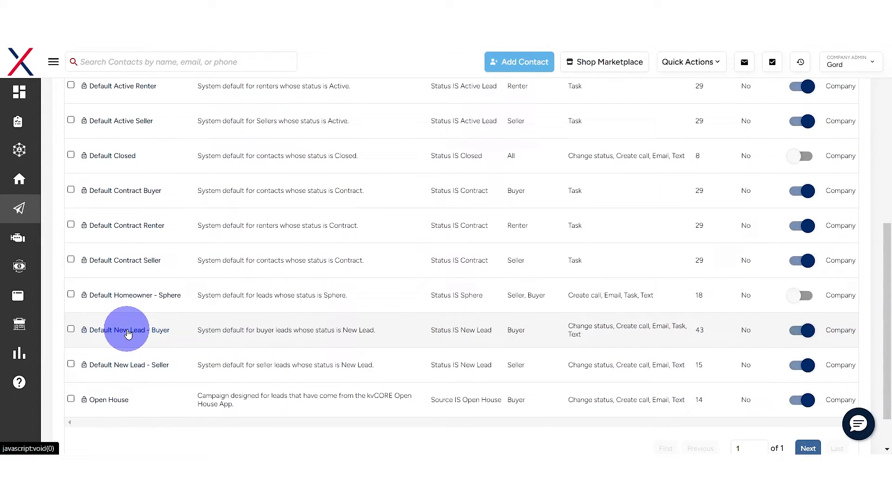
scroll(128, 333, "up", 10)
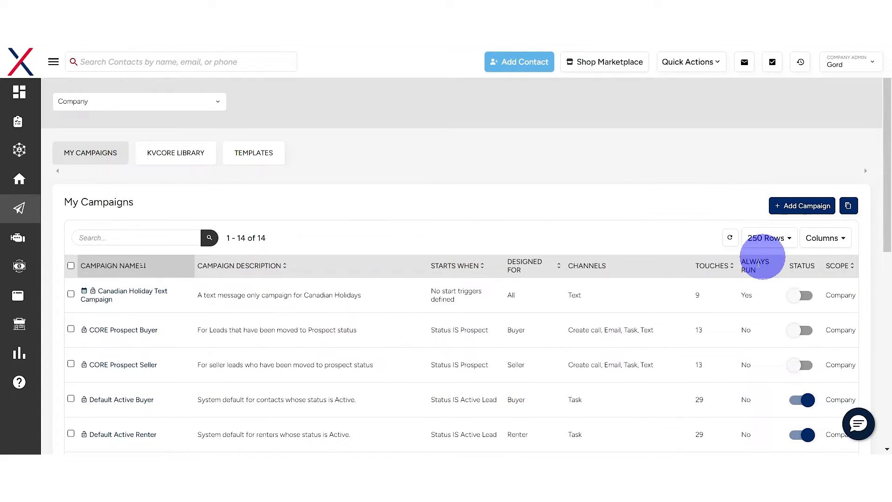
scroll(657, 239, "down", 5)
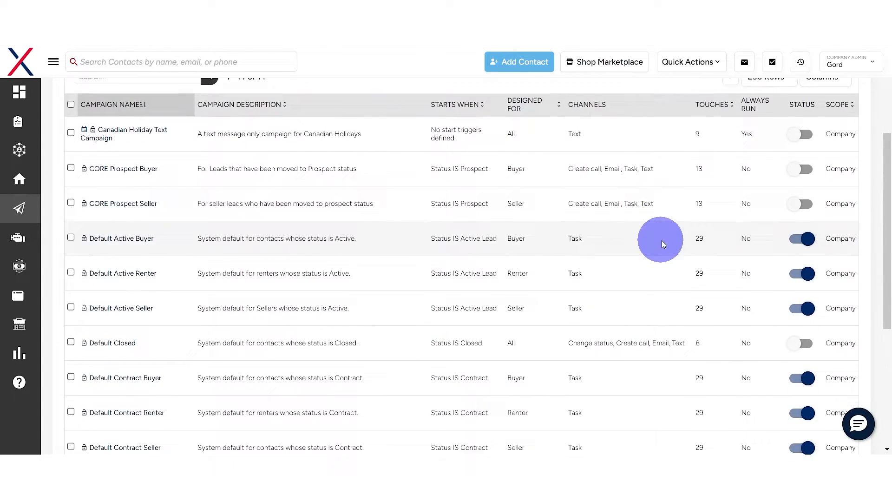
scroll(550, 263, "down", 2)
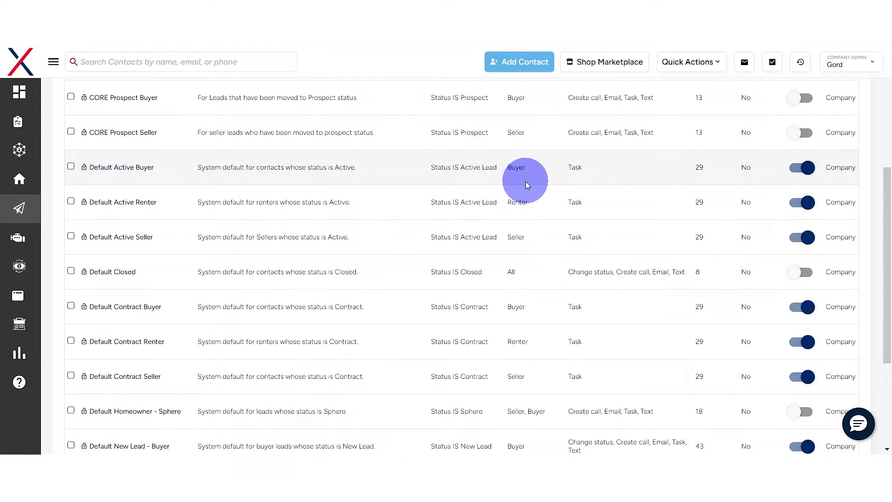
scroll(467, 239, "down", 5)
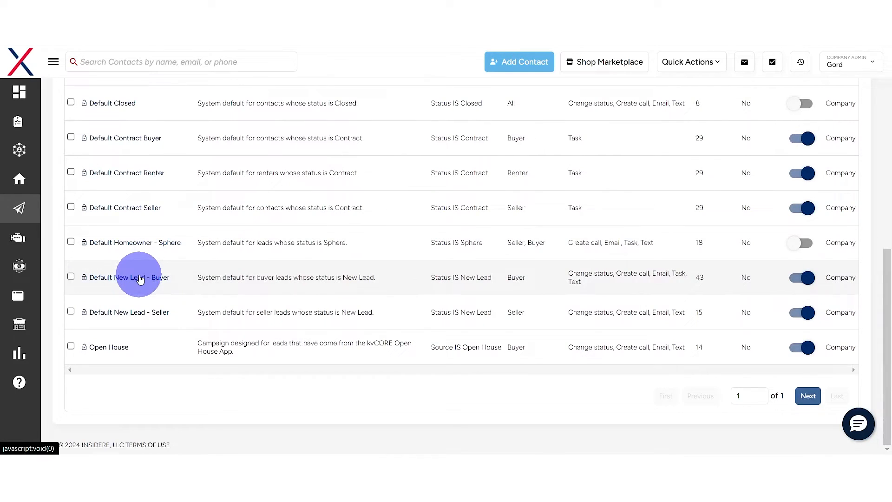
Step: Open the Default New Lead - Buyer campaign and inspect its "Buyer - immediate text" action, closing it without saving
left_click(131, 279)
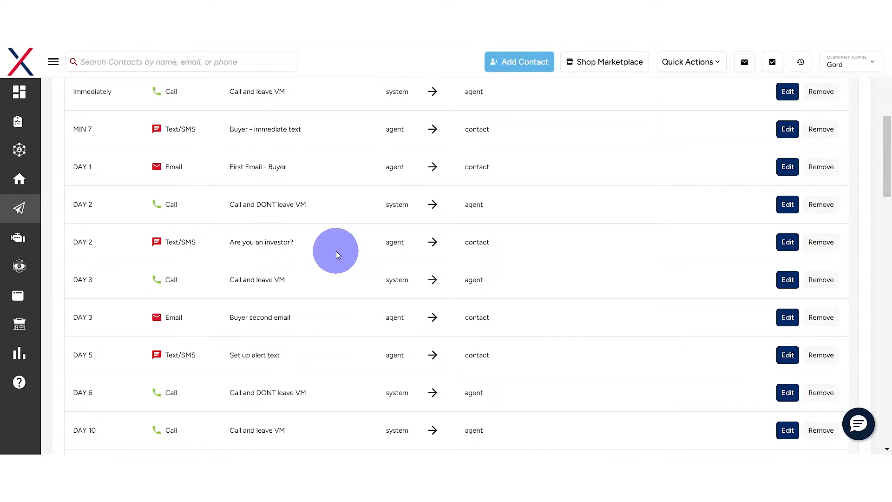
scroll(299, 279, "up", 3)
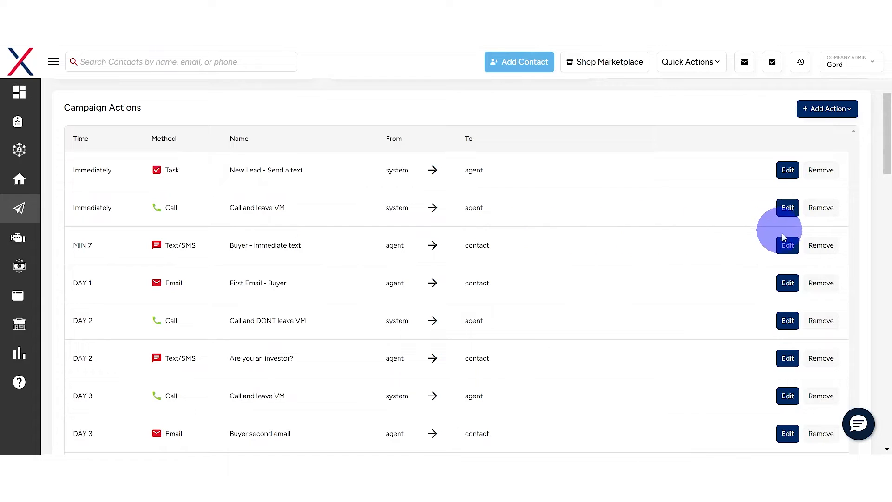
left_click(788, 246)
scroll(454, 283, "down", 3)
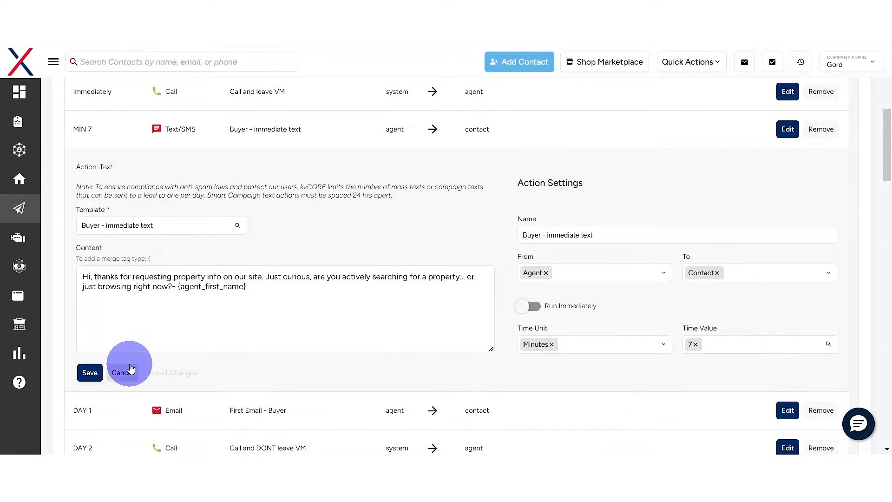
left_click(128, 375)
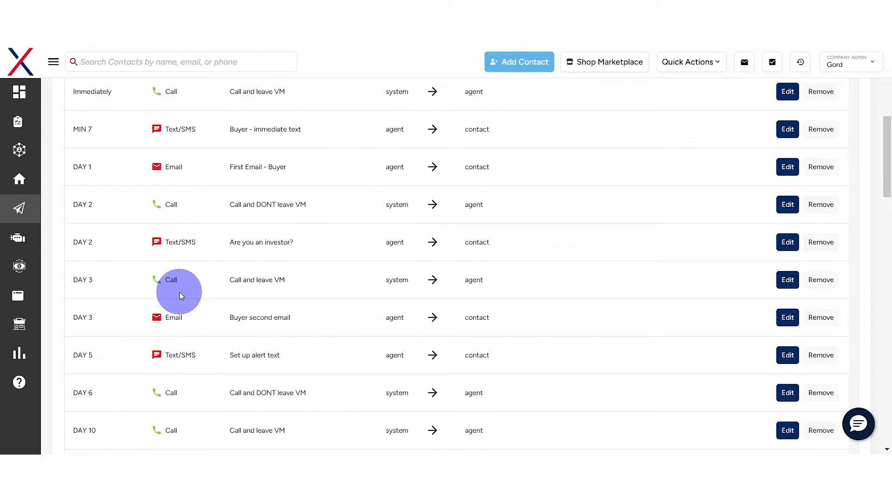
Step: Review the full schedule of calls, texts and emails in the buyer campaign through the day 720 status change
scroll(181, 296, "down", 20)
scroll(182, 295, "down", 5)
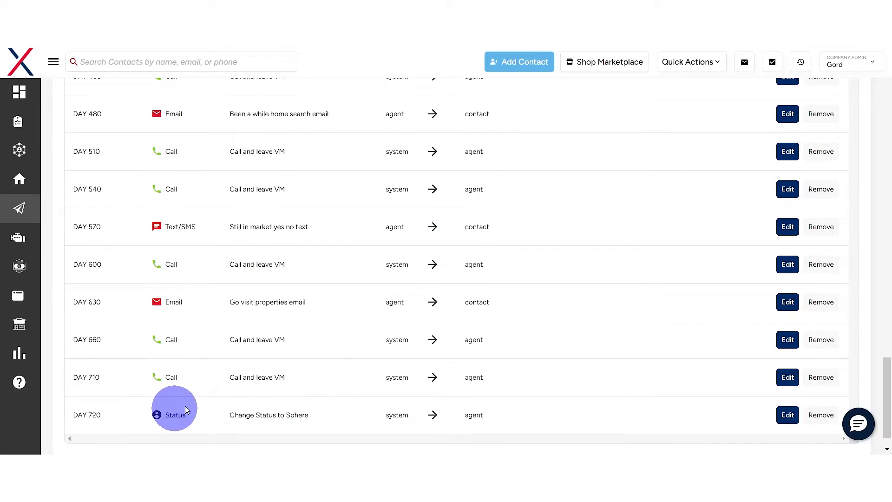
scroll(264, 358, "up", 1)
scroll(263, 360, "down", 2)
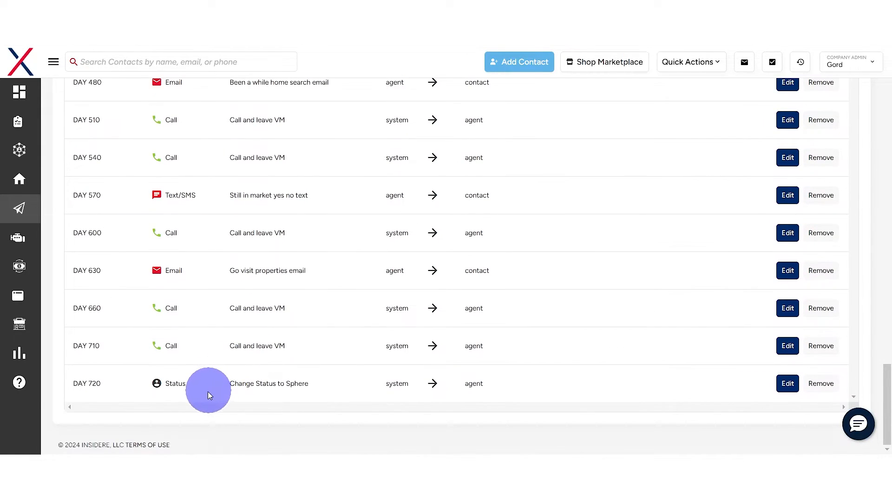
scroll(239, 339, "up", 15)
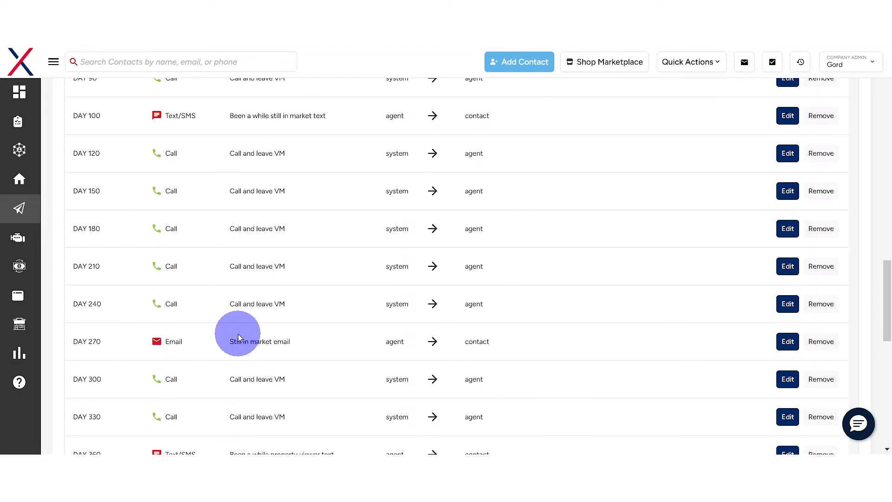
scroll(239, 336, "up", 10)
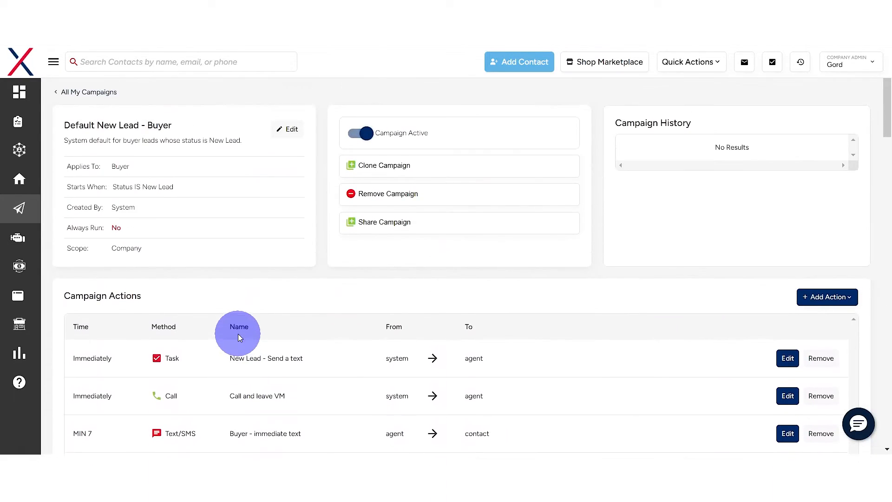
Step: Return to the campaign list and switch it from Company to the admin's own agent account
left_click(64, 94)
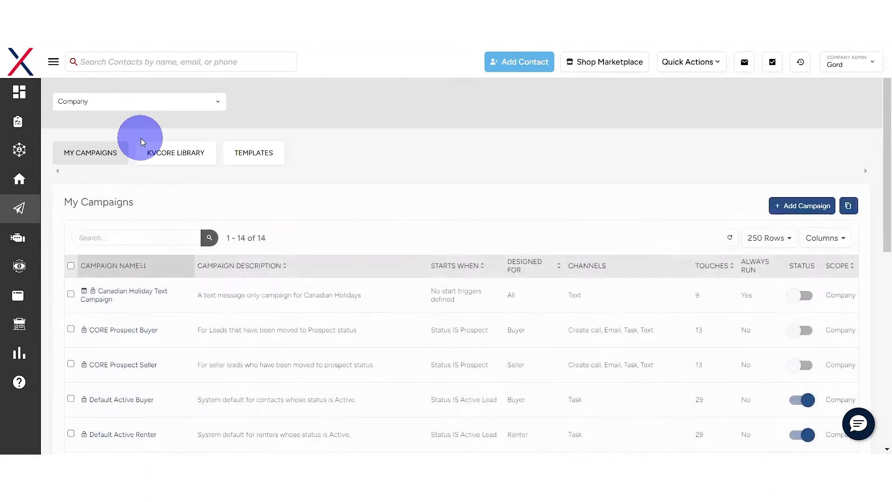
left_click(131, 101)
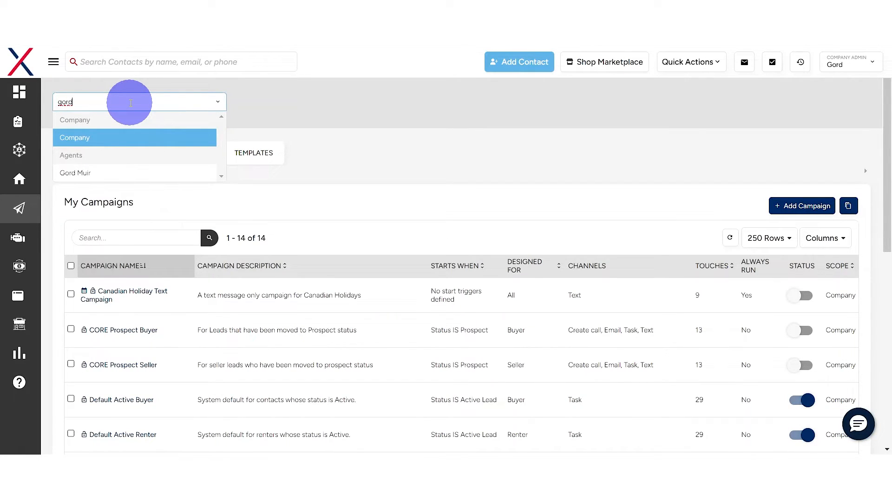
left_click(93, 173)
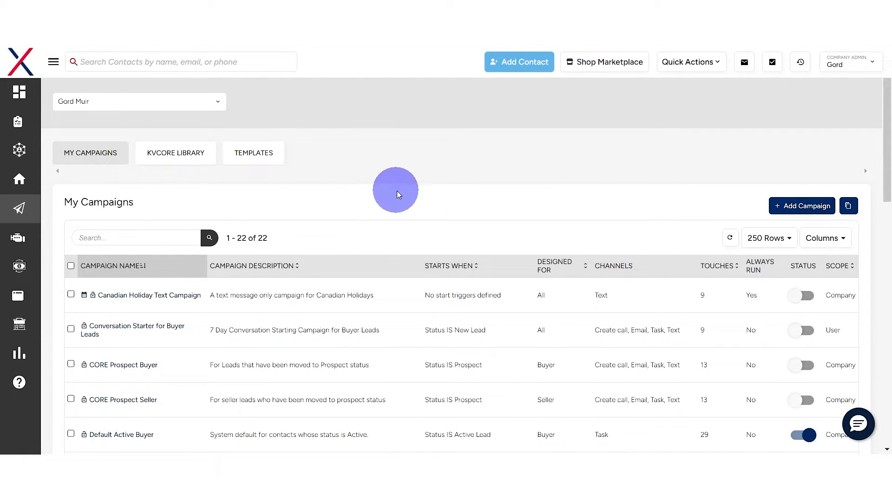
Step: Try to turn off the Default Active Buyer campaign for this agent, declining the confirmation
scroll(411, 200, "down", 3)
scroll(450, 258, "up", 3)
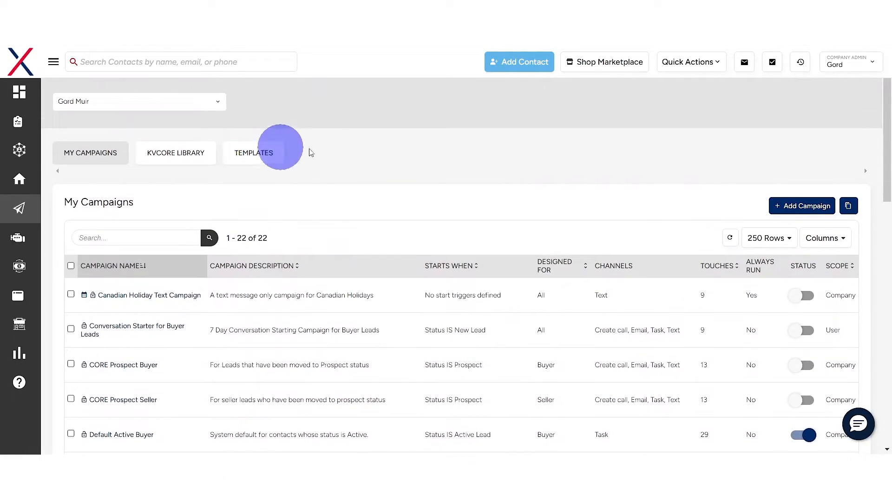
scroll(374, 258, "down", 3)
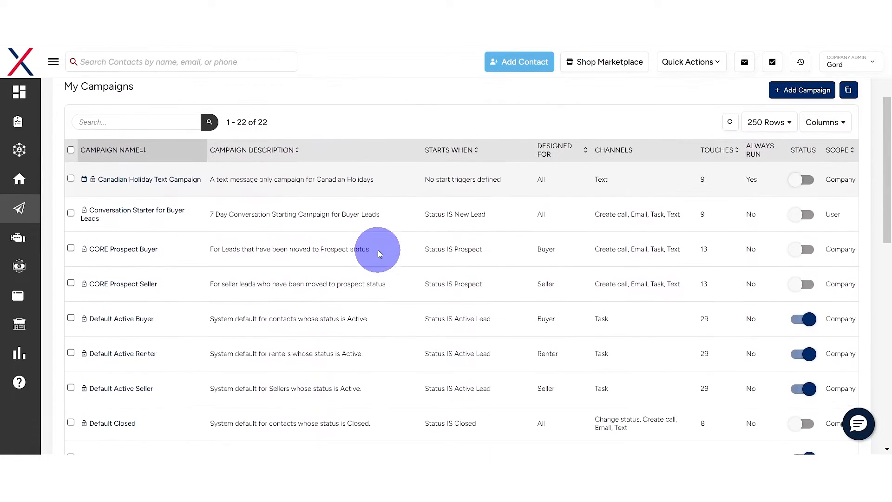
scroll(259, 270, "down", 2)
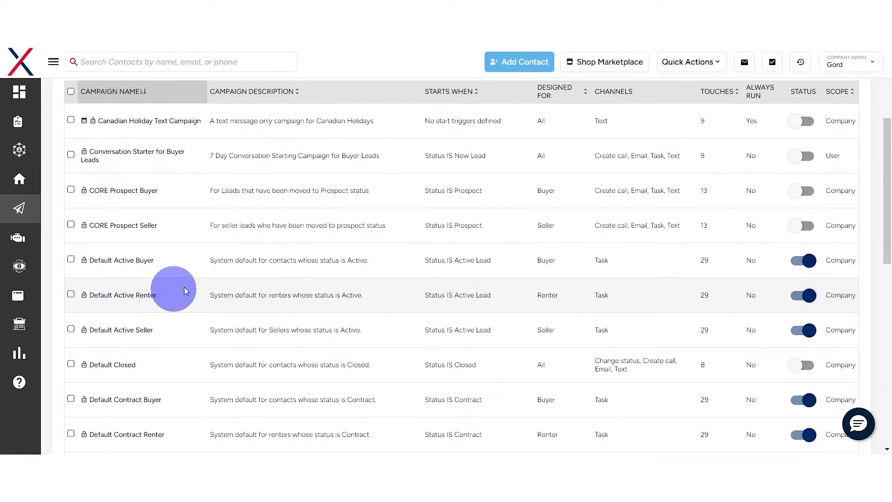
scroll(210, 284, "down", 2)
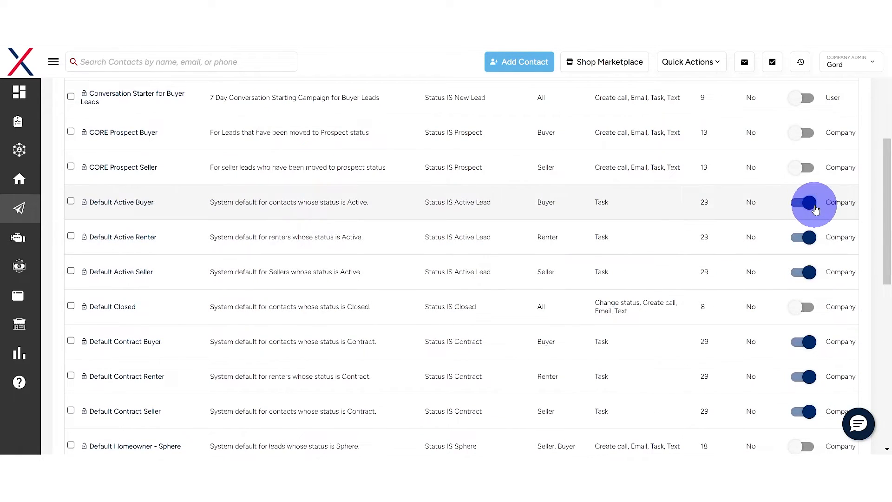
left_click(809, 205)
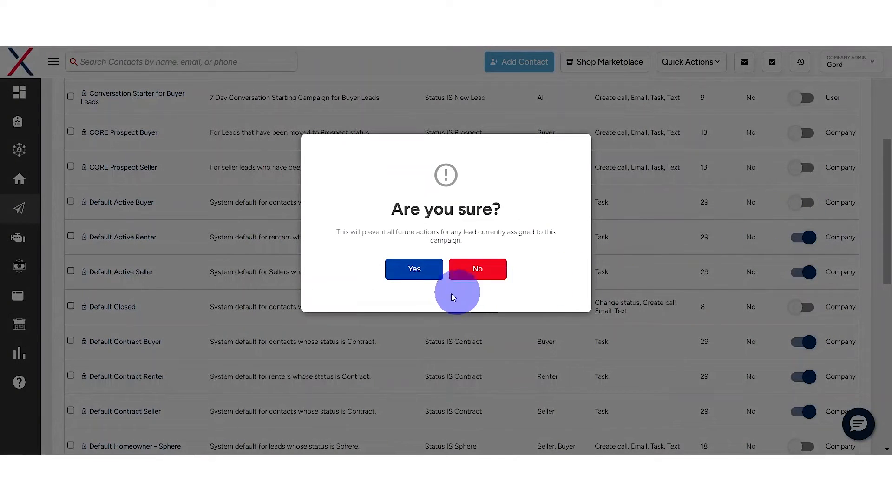
left_click(479, 269)
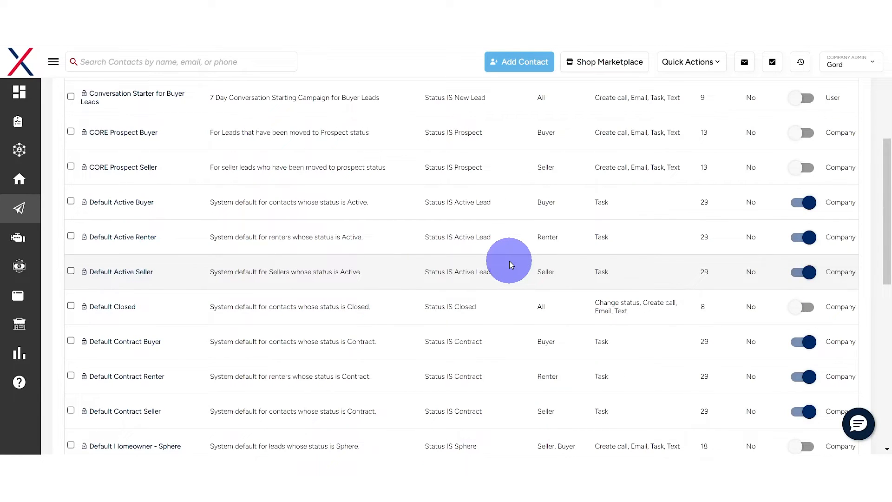
Step: Open the agent's Default New Lead - Buyer campaign and review its settings and scheduled actions
scroll(285, 308, "down", 3)
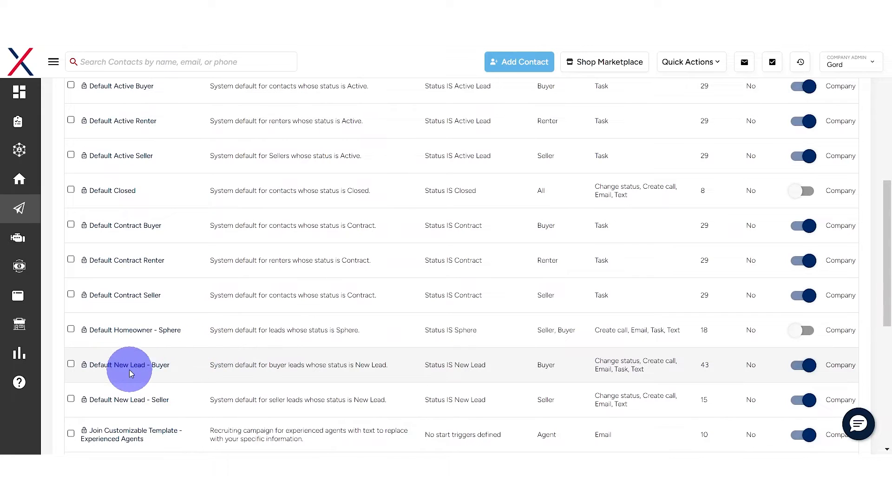
left_click(125, 367)
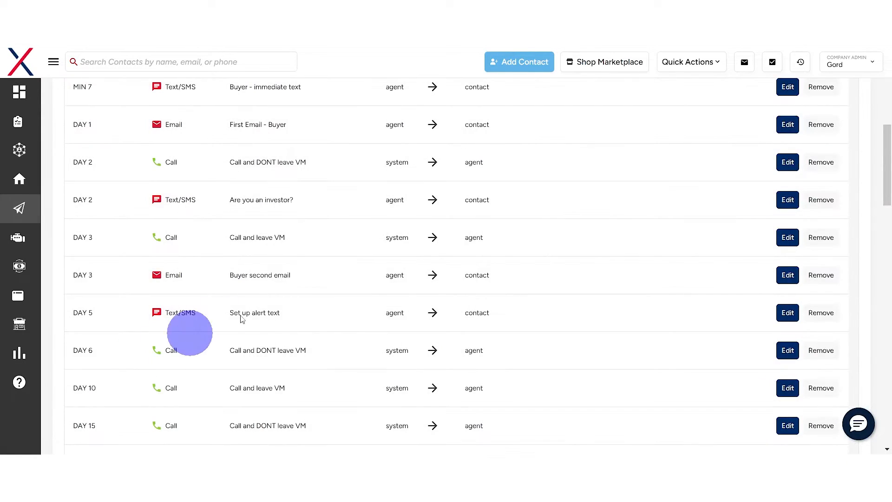
scroll(390, 281, "up", 4)
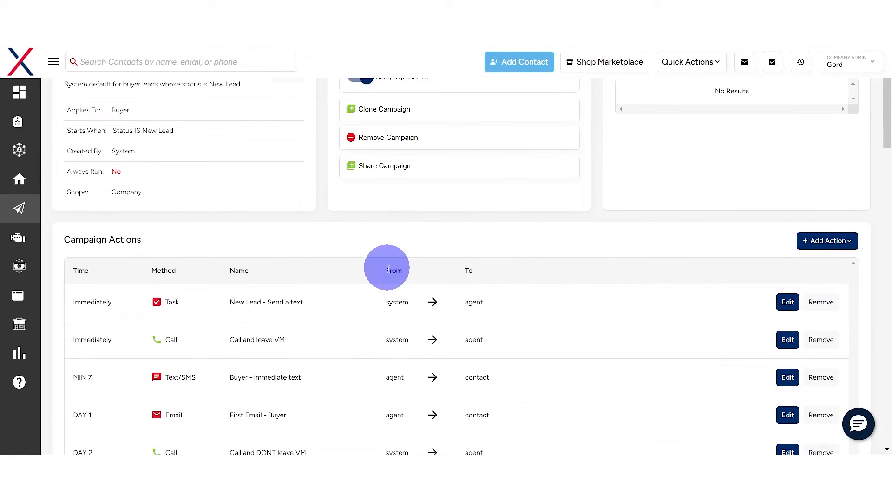
scroll(379, 275, "up", 2)
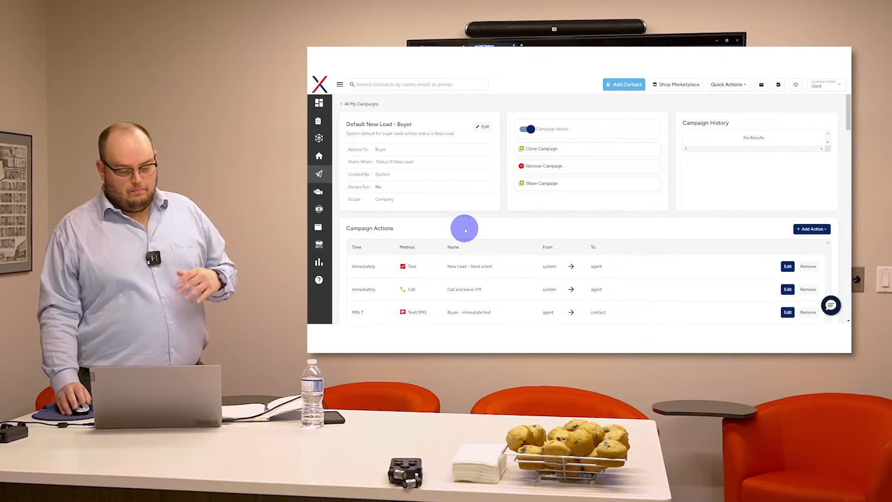
scroll(465, 231, "down", 8)
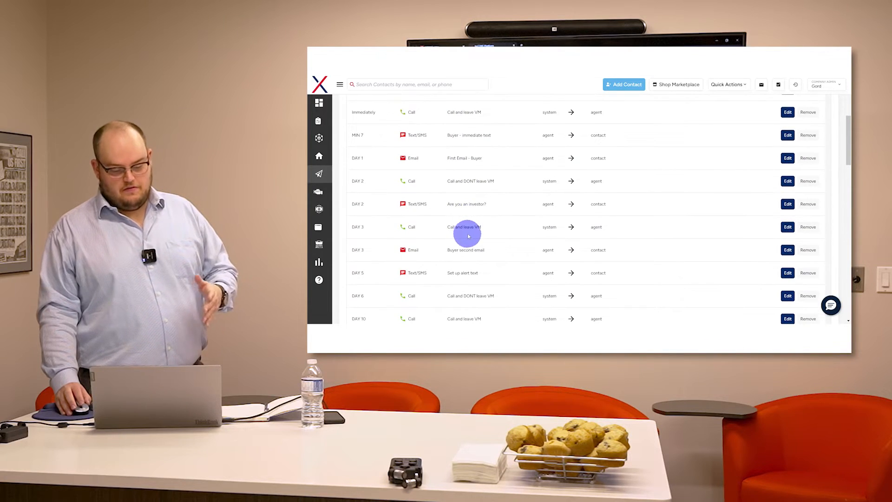
scroll(476, 238, "down", 3)
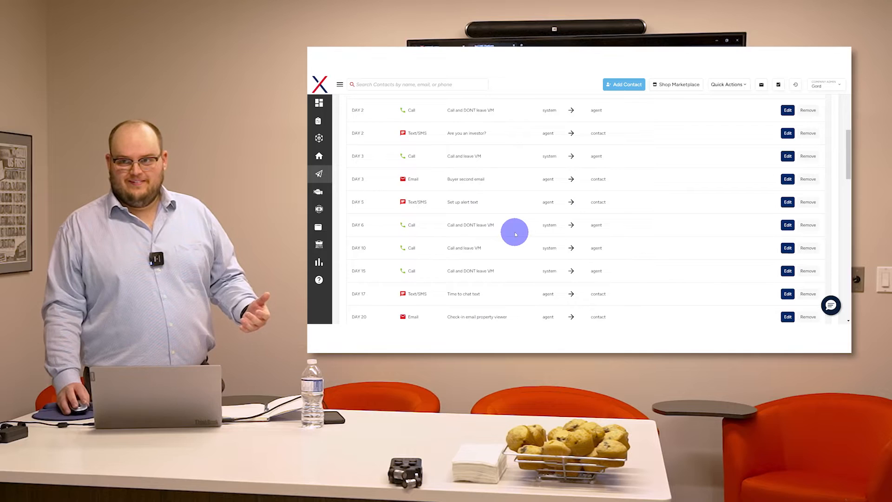
Step: Examine the Default New Lead - Buyer campaign's start trigger and the timing of its calls, texts and emails past day 360
scroll(522, 230, "up", 3)
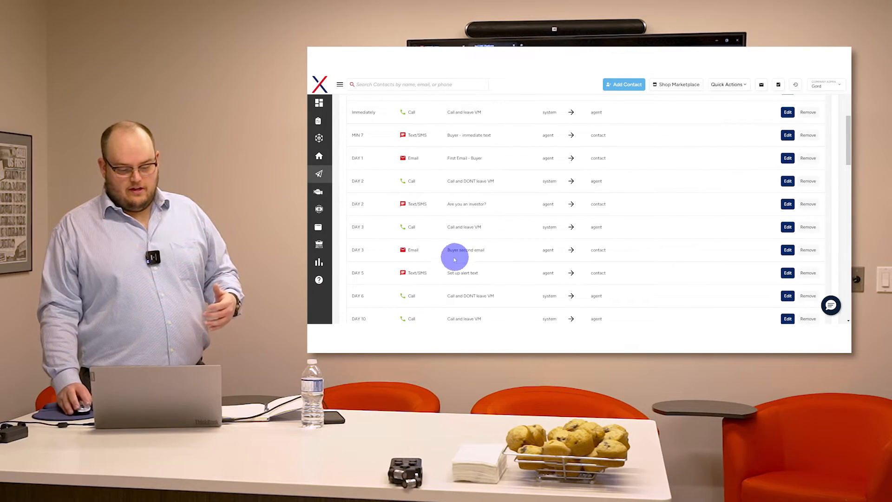
scroll(412, 196, "down", 11)
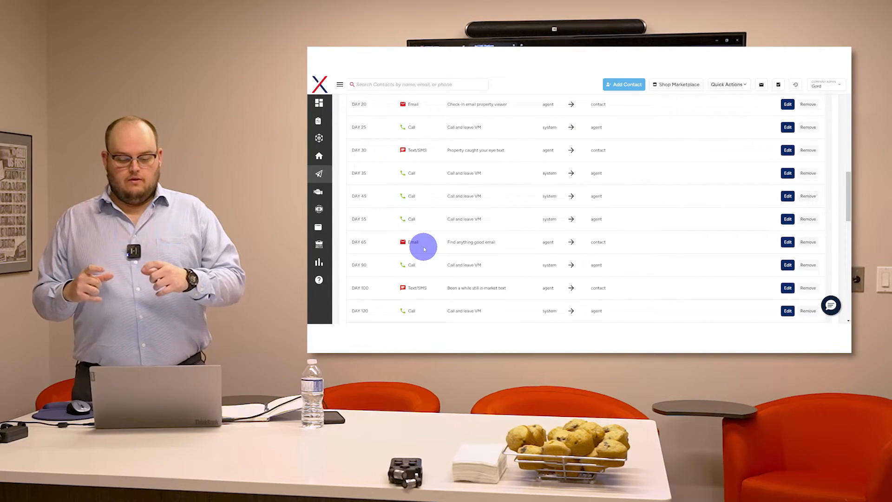
scroll(423, 248, "up", 10)
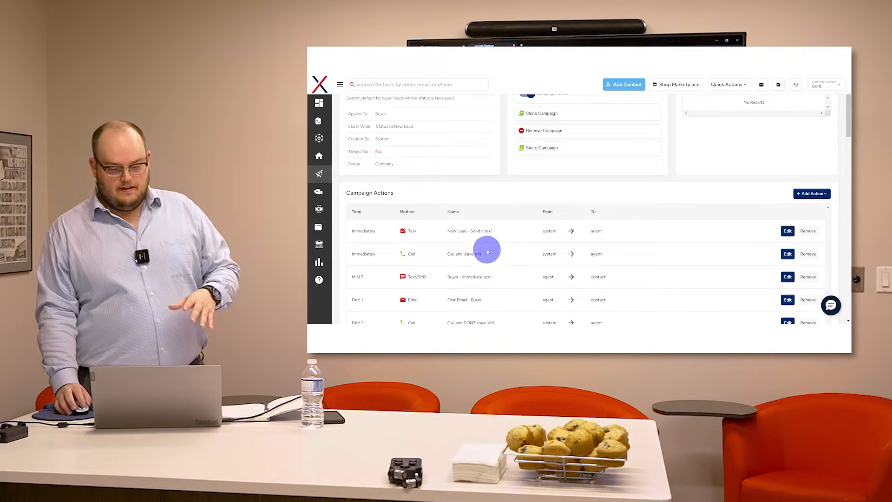
scroll(484, 250, "down", 1)
scroll(486, 251, "up", 1)
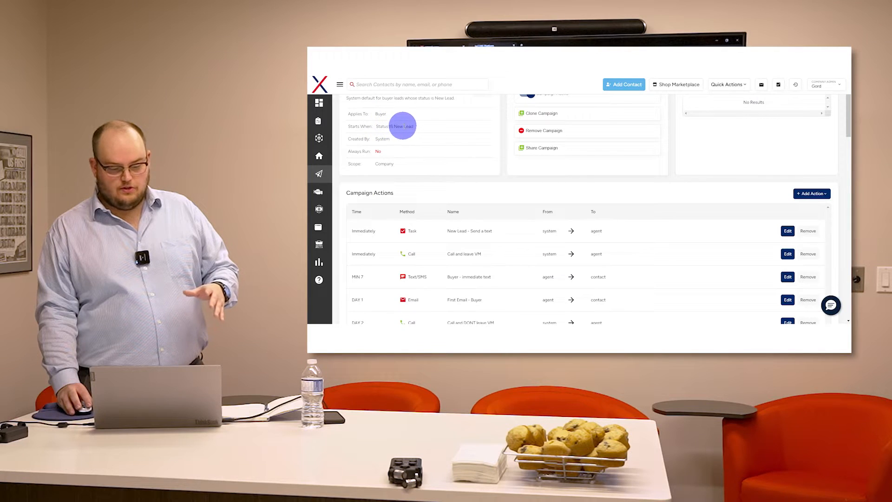
scroll(478, 217, "down", 2)
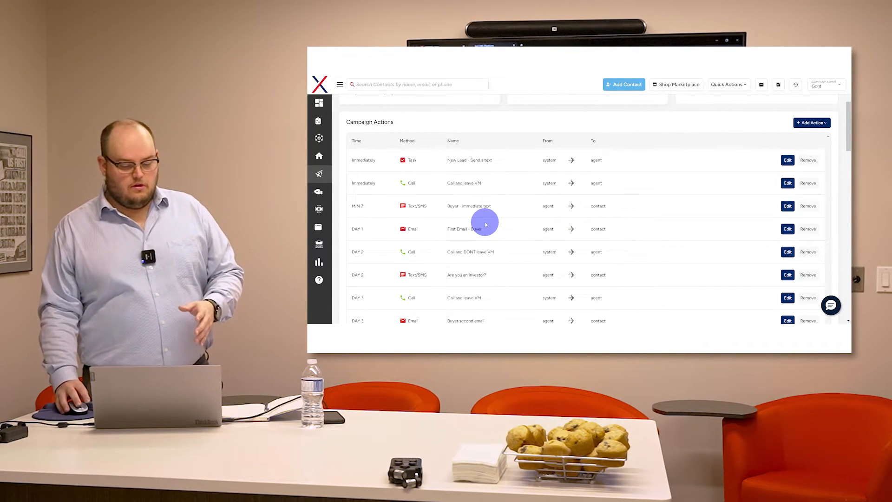
scroll(486, 225, "down", 10)
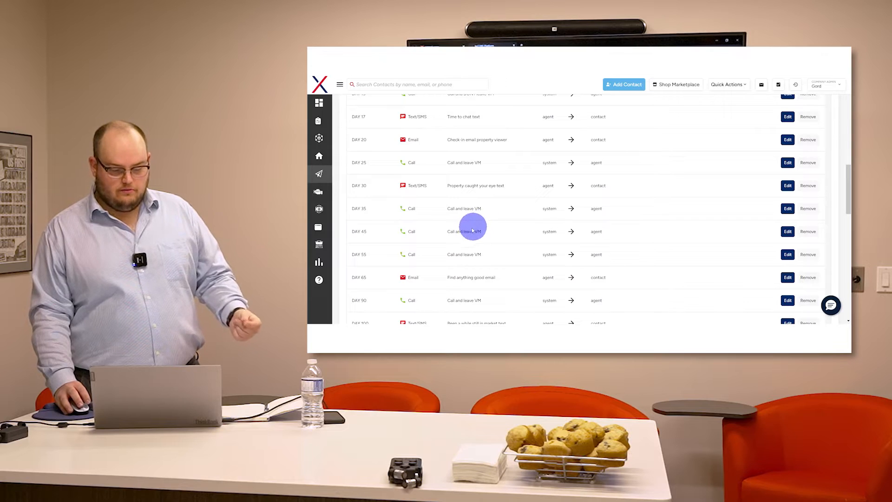
scroll(465, 232, "down", 5)
scroll(454, 240, "down", 3)
scroll(457, 241, "down", 3)
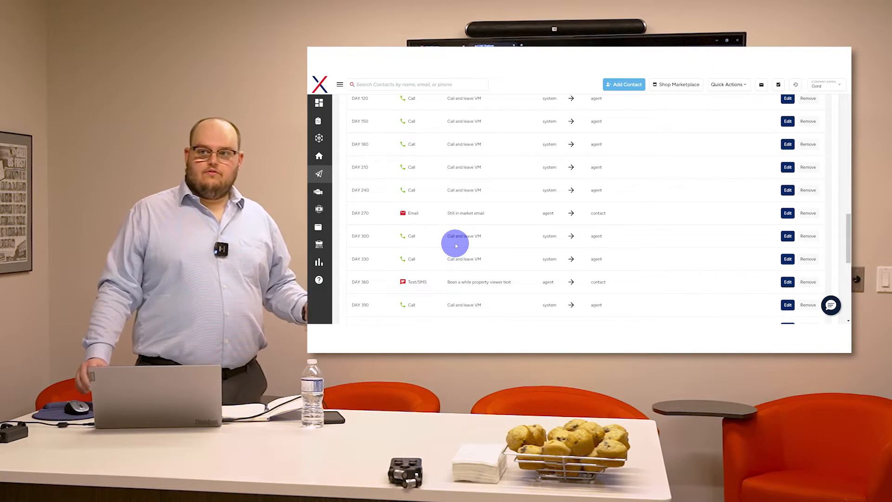
scroll(456, 246, "up", 10)
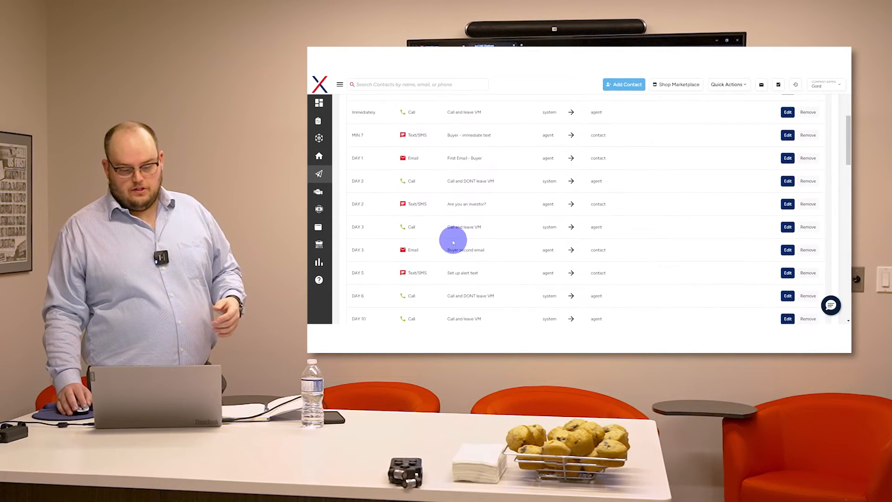
scroll(453, 242, "up", 5)
Step: Return to the campaign list, open the company's Default Active Buyer campaign and review its settings and weekly check-in tasks
left_click(350, 104)
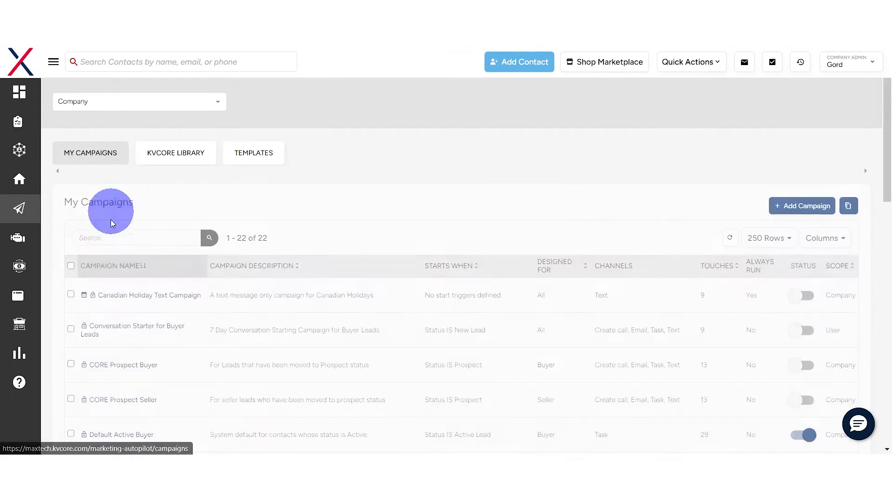
scroll(164, 297, "down", 3)
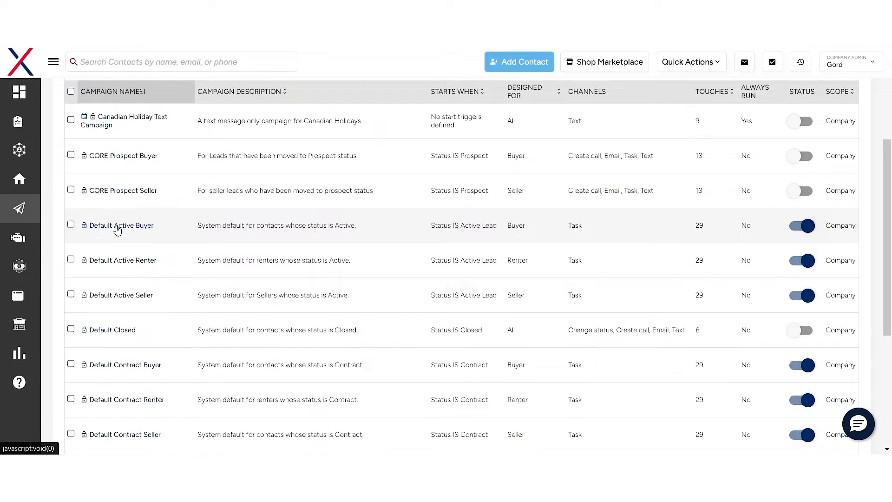
left_click(117, 230)
left_click(181, 278)
scroll(276, 257, "down", 3)
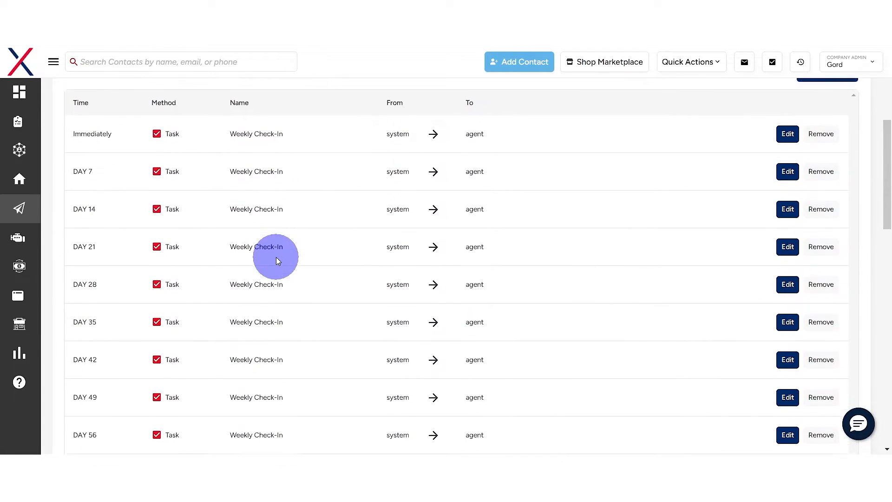
scroll(288, 239, "down", 6)
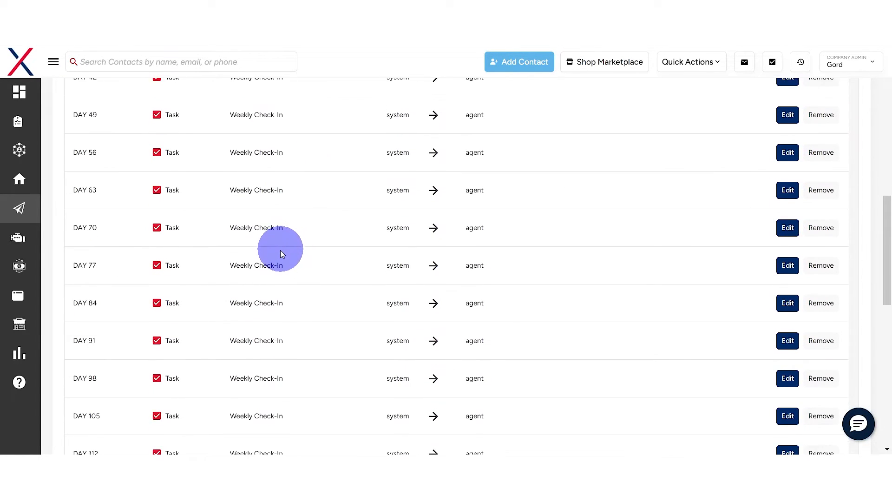
scroll(277, 261, "up", 11)
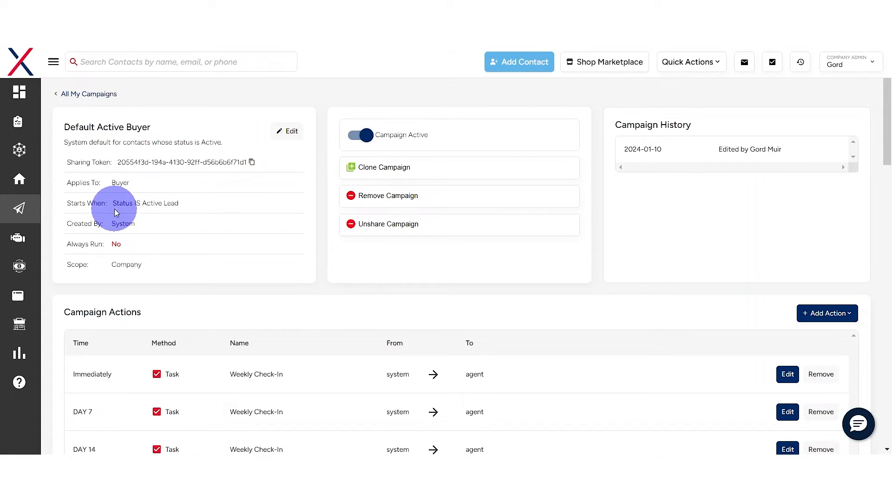
Step: Open the Default Active Buyer campaign for editing, check its start triggers, and close it without saving
left_click(287, 134)
scroll(394, 243, "down", 3)
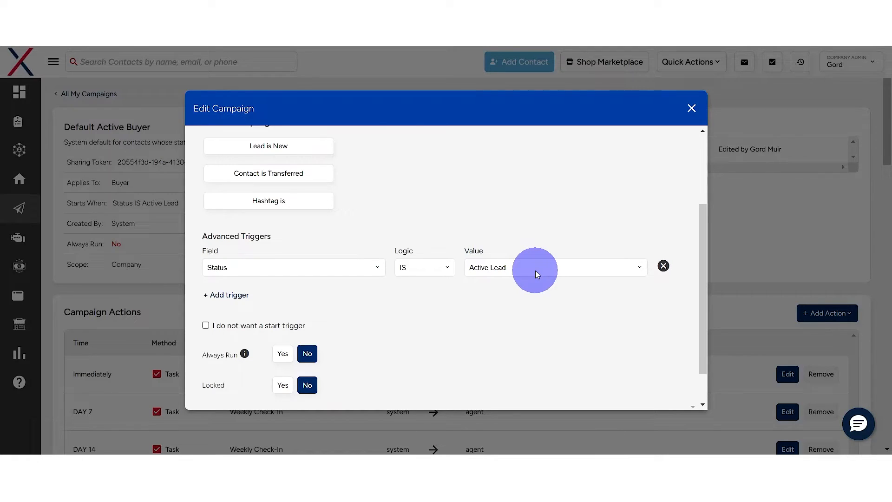
left_click(694, 112)
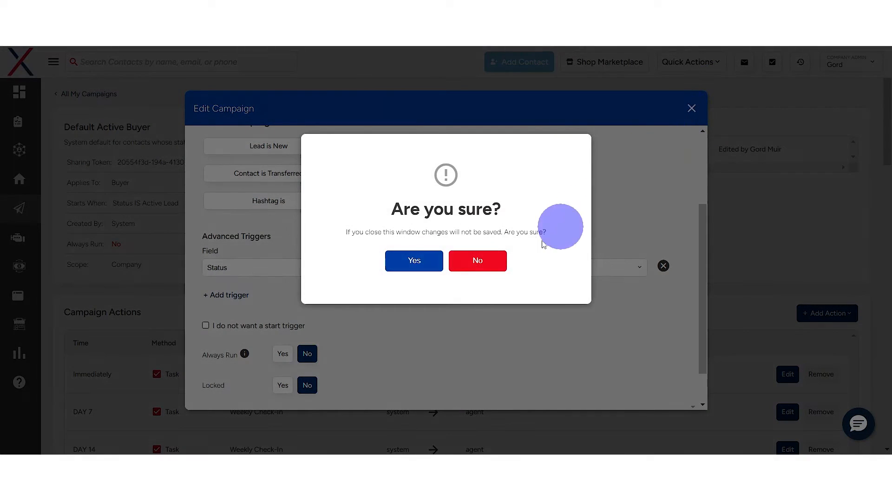
left_click(397, 268)
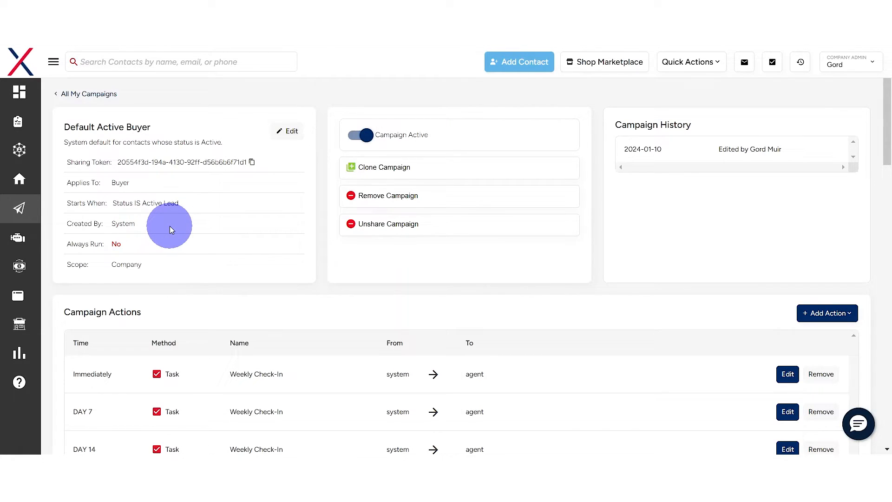
Step: Go back to the campaign list and switch its scope from Company to the admin's own agent account
left_click(82, 93)
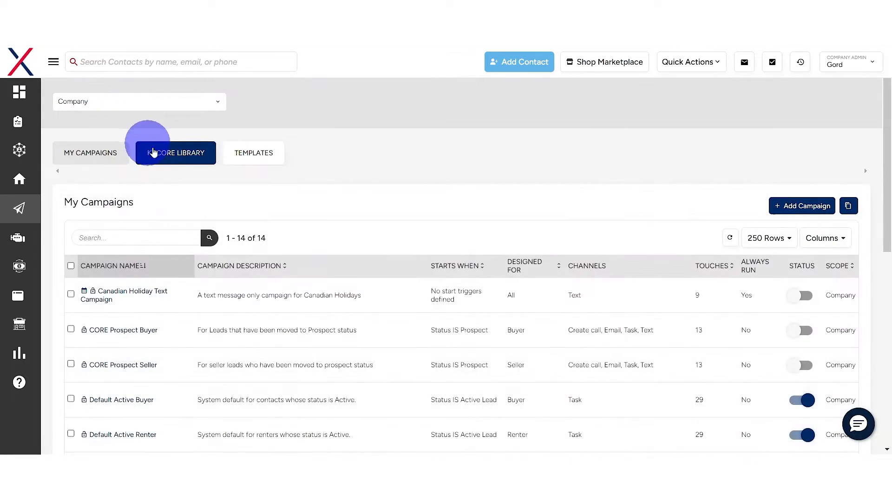
scroll(390, 223, "down", 4)
scroll(411, 243, "up", 4)
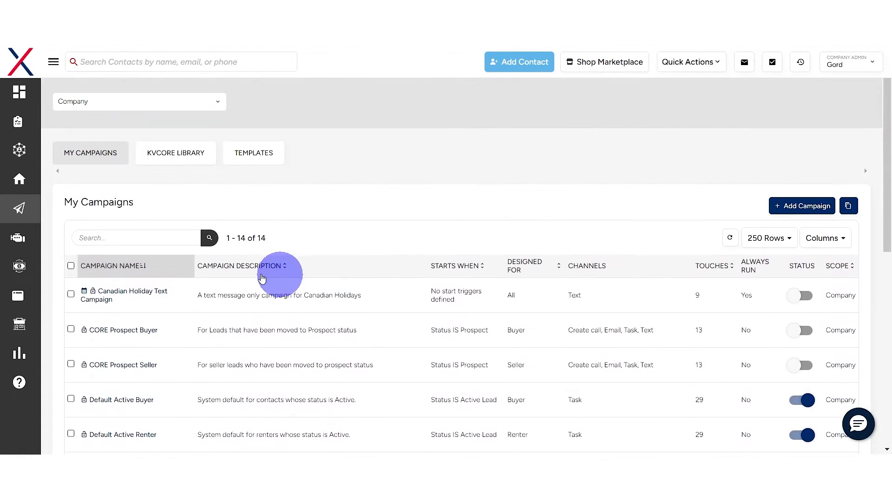
left_click(176, 103)
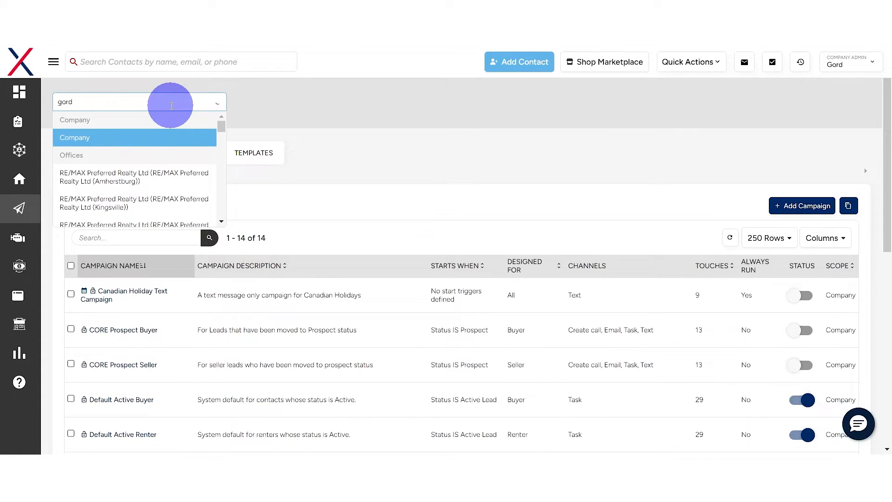
left_click(112, 174)
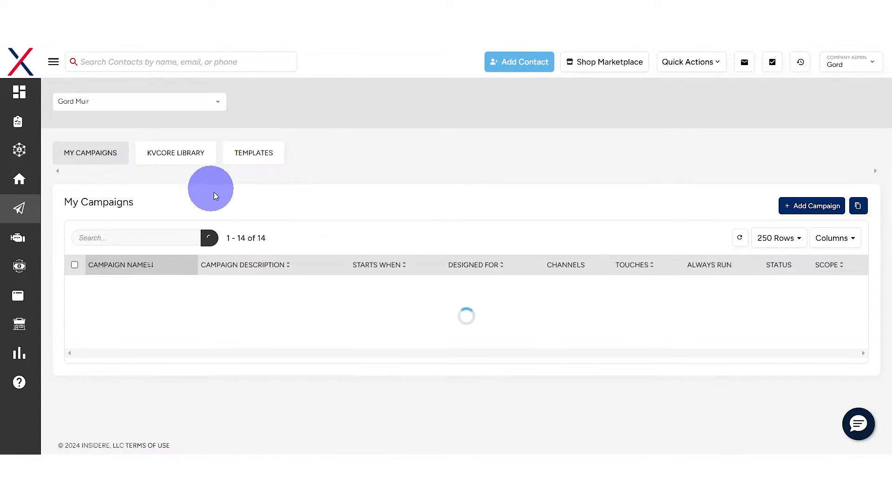
Step: Find and open the Default New Lead - Buyer campaign in the agent's campaign list
scroll(235, 223, "down", 5)
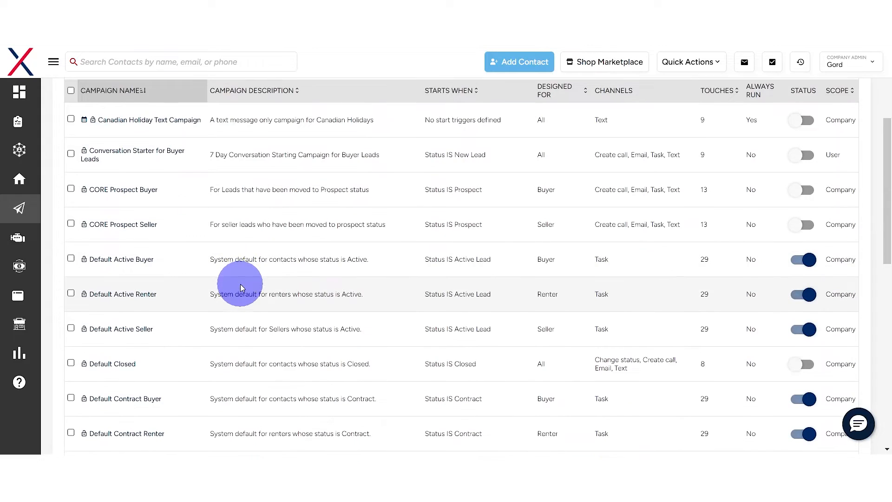
scroll(245, 296, "down", 4)
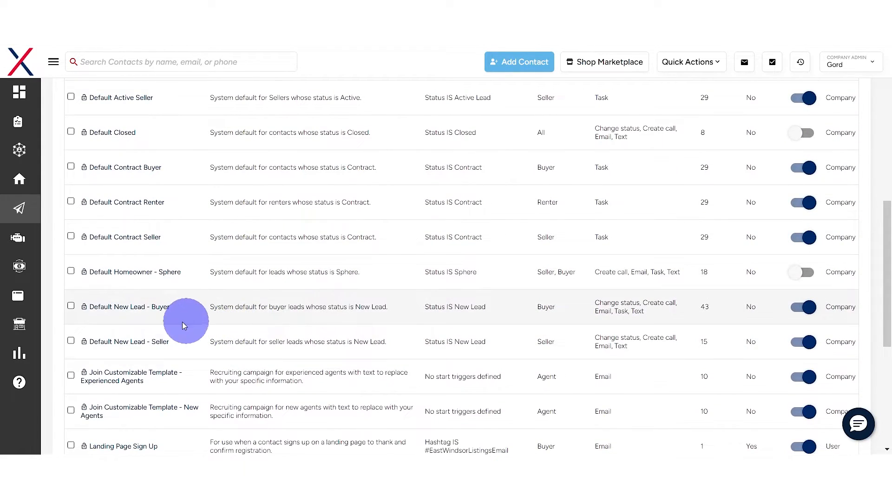
left_click(143, 311)
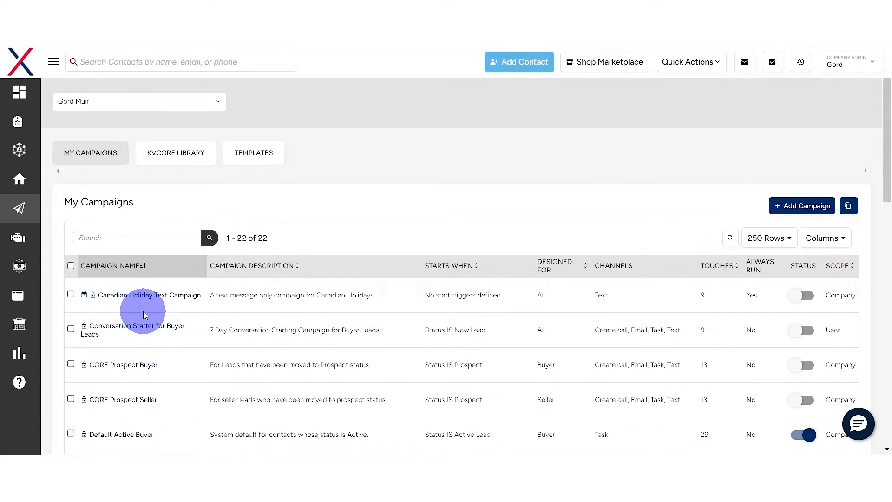
scroll(143, 311, "down", 10)
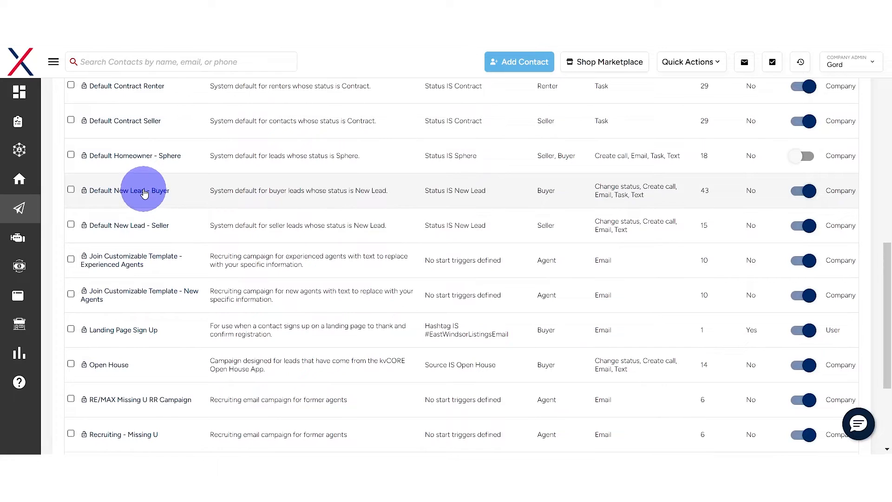
left_click(144, 194)
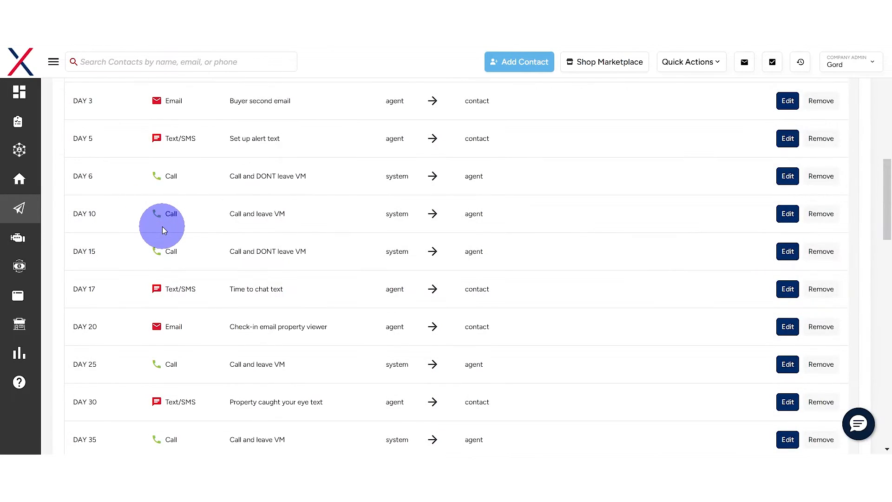
Step: Clone the campaign to the agent's own scope as "Default New Lead - Buyer (Copy)", keeping the New Lead status trigger and default details
scroll(346, 209, "up", 4)
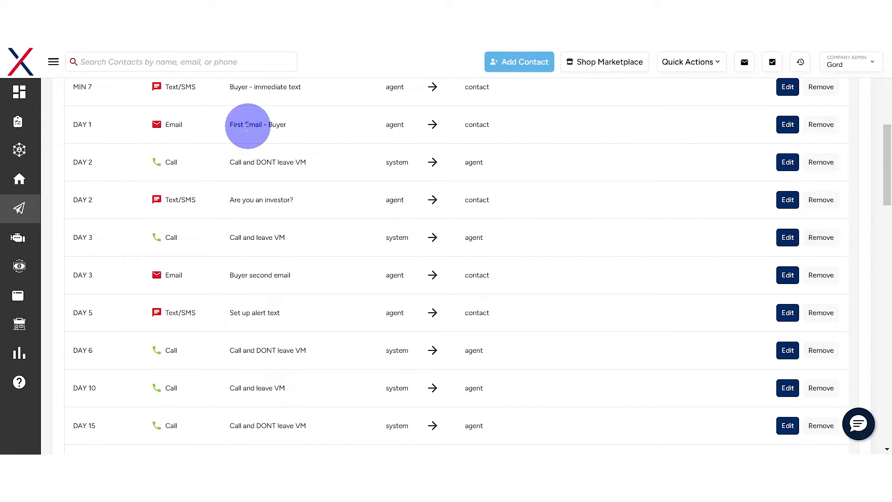
scroll(294, 149, "up", 1)
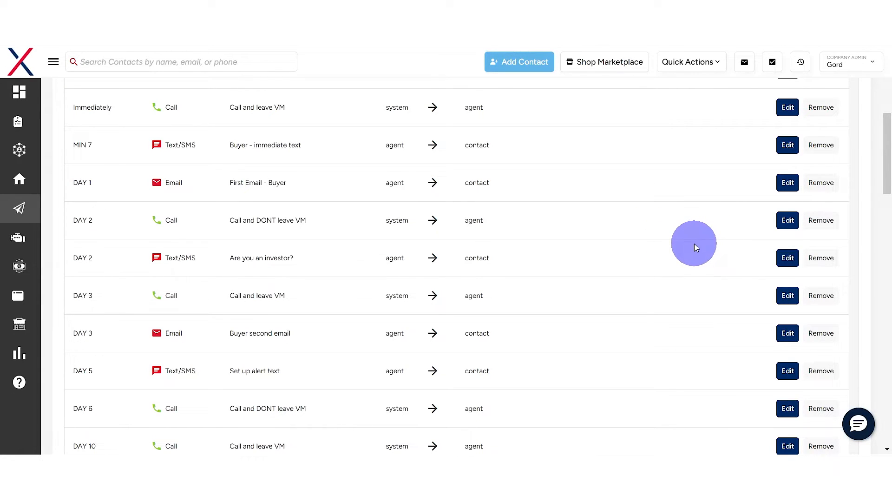
scroll(644, 261, "up", 5)
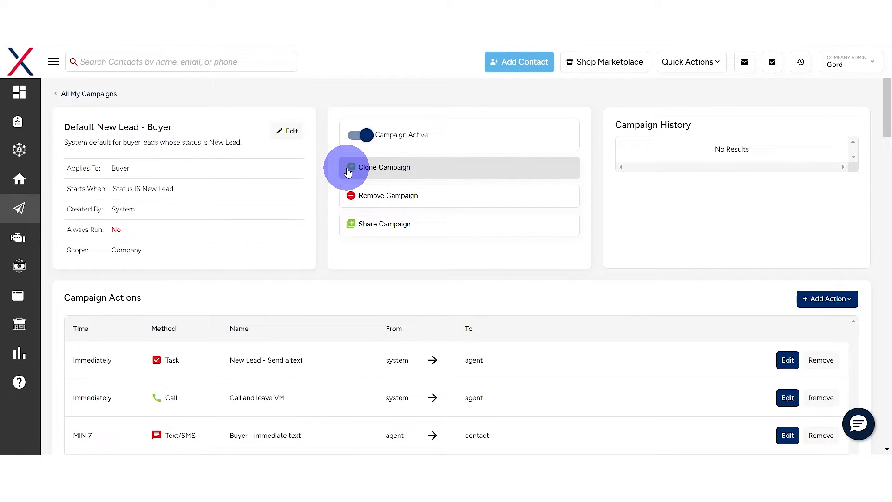
left_click(384, 172)
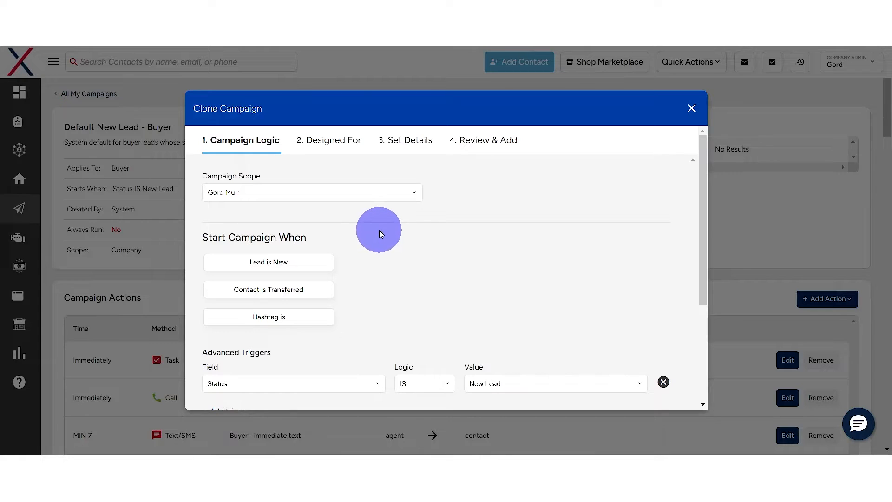
scroll(383, 234, "down", 4)
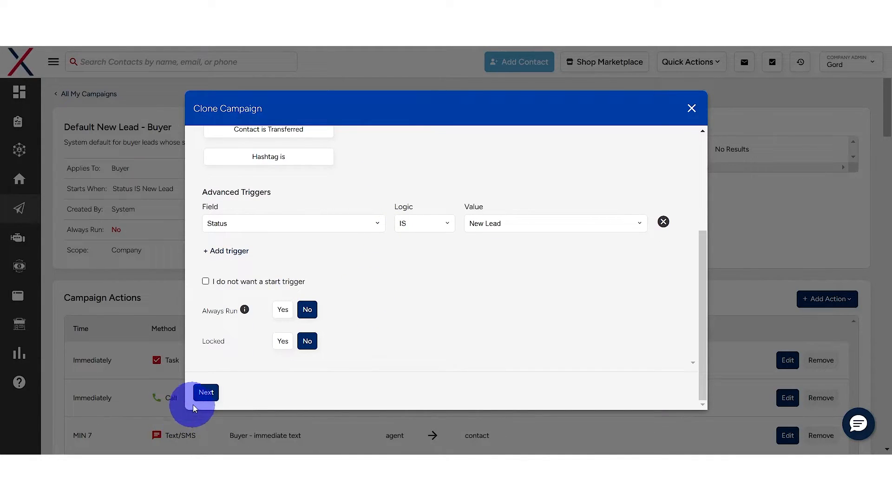
left_click(201, 396)
left_click(242, 394)
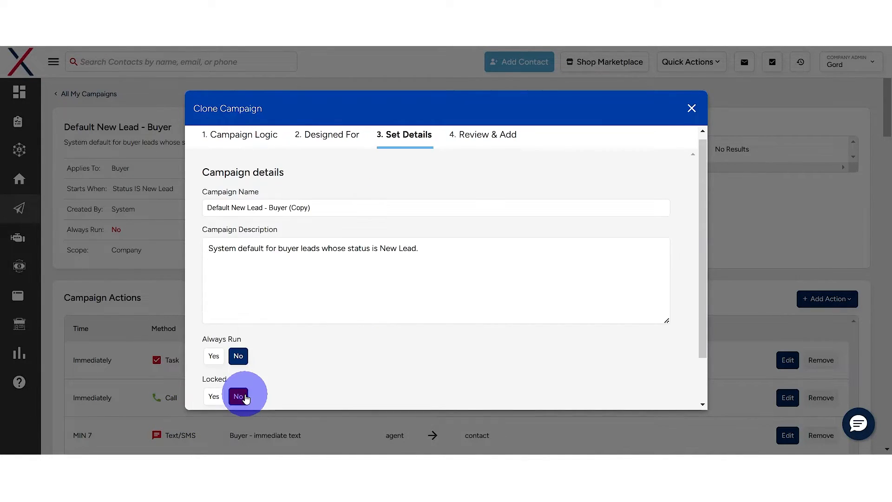
scroll(269, 363, "down", 2)
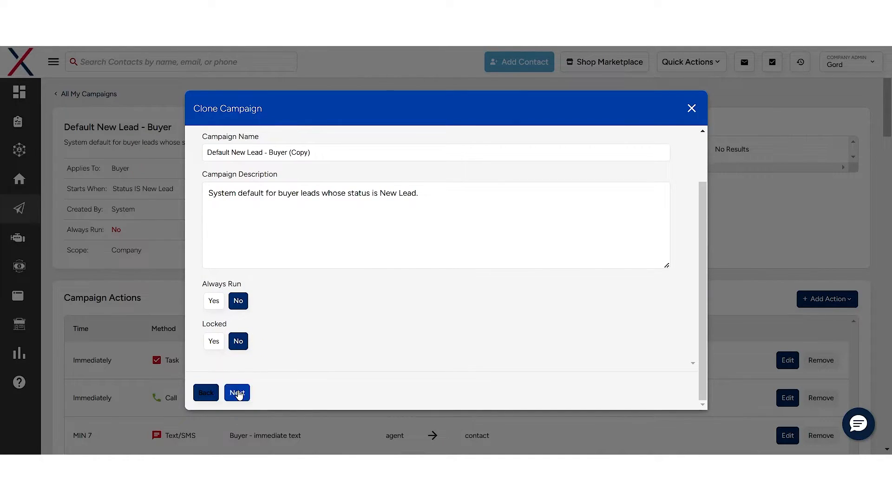
left_click(237, 393)
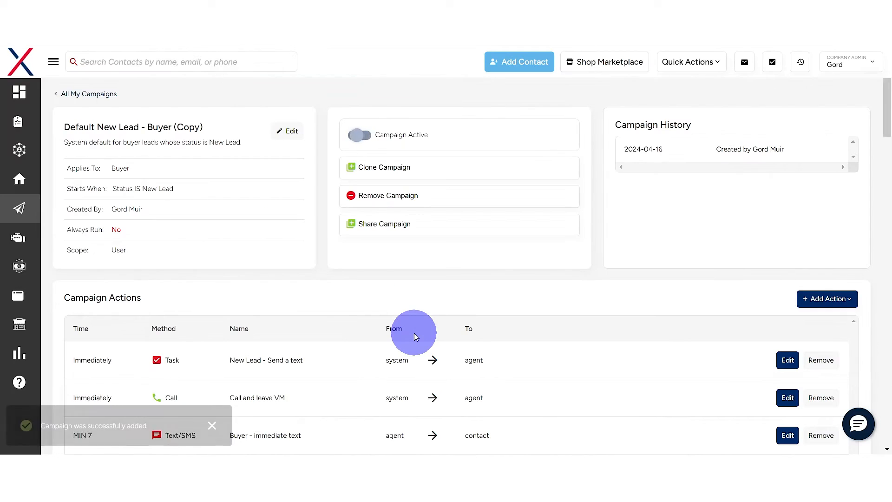
Step: Return to the campaign list and filter it to the admin's own agent account instead of Company
left_click(98, 93)
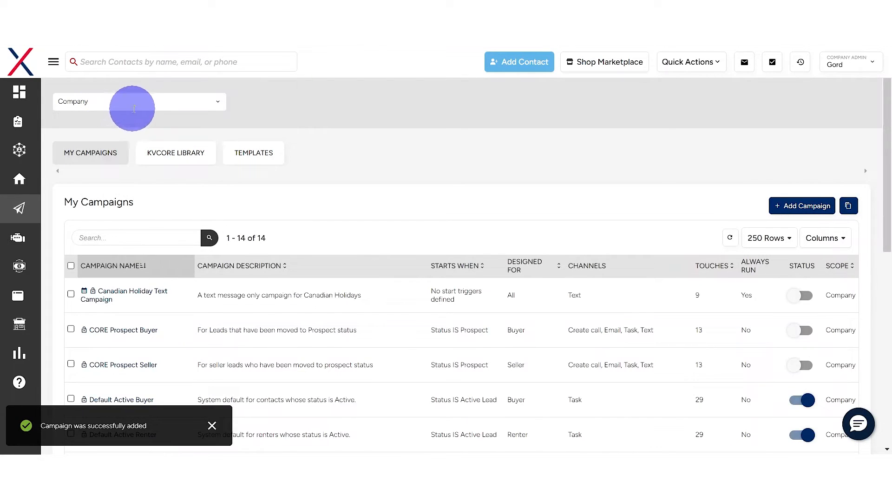
left_click(122, 105)
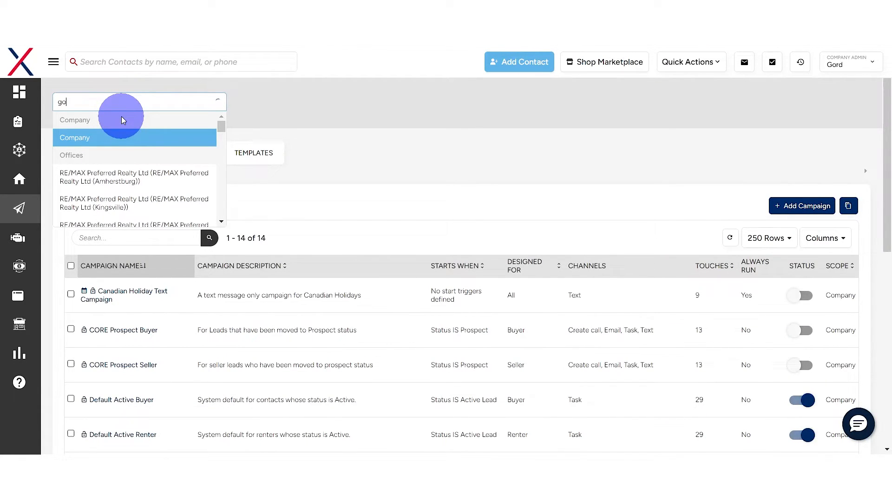
type("gord")
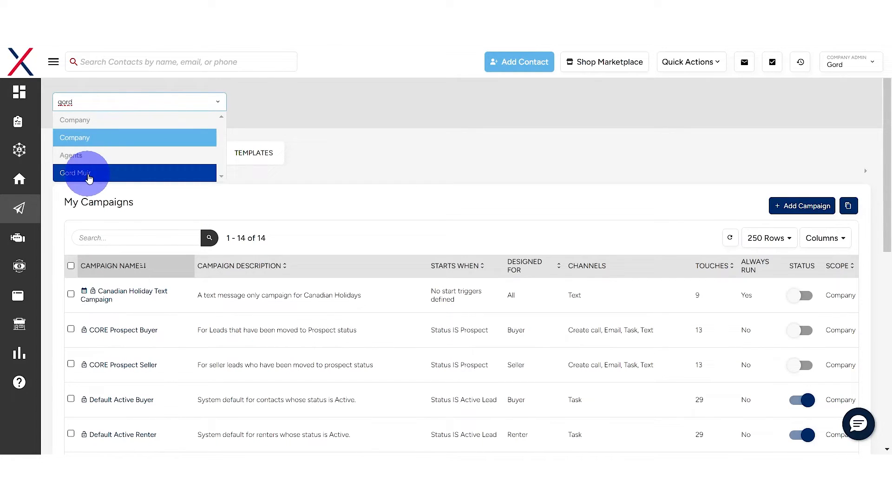
left_click(87, 175)
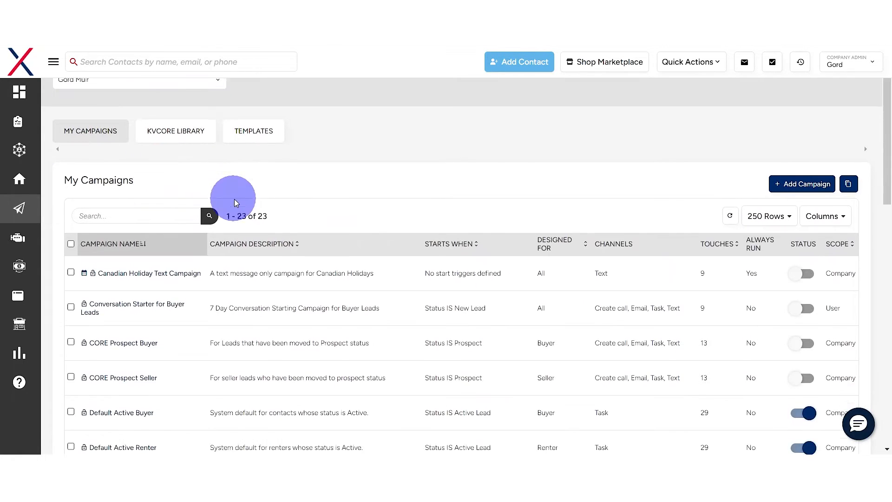
Step: Find the Default New Lead - Buyer (Copy) campaign in the agent's list and activate it, confirming the status change
scroll(297, 214, "down", 5)
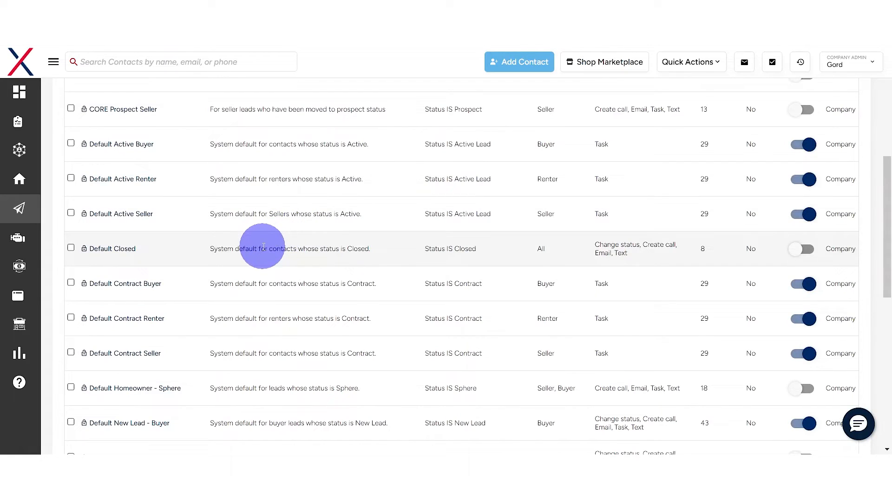
scroll(230, 326, "down", 3)
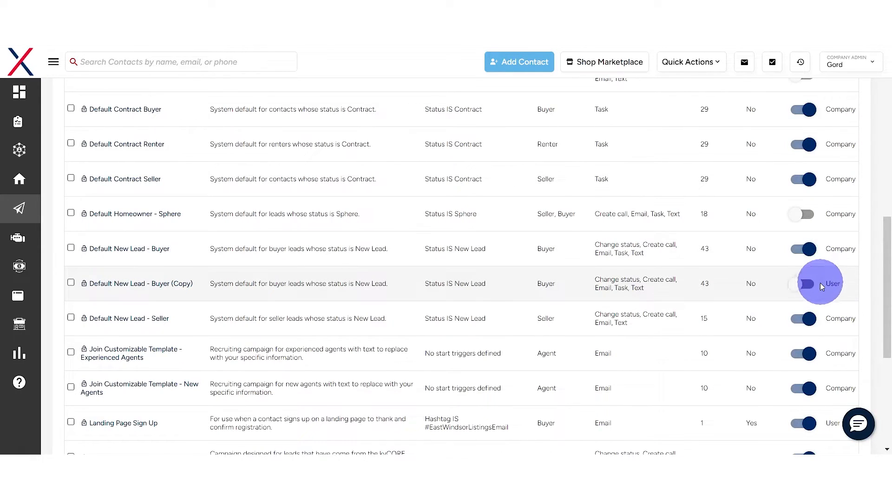
left_click(793, 290)
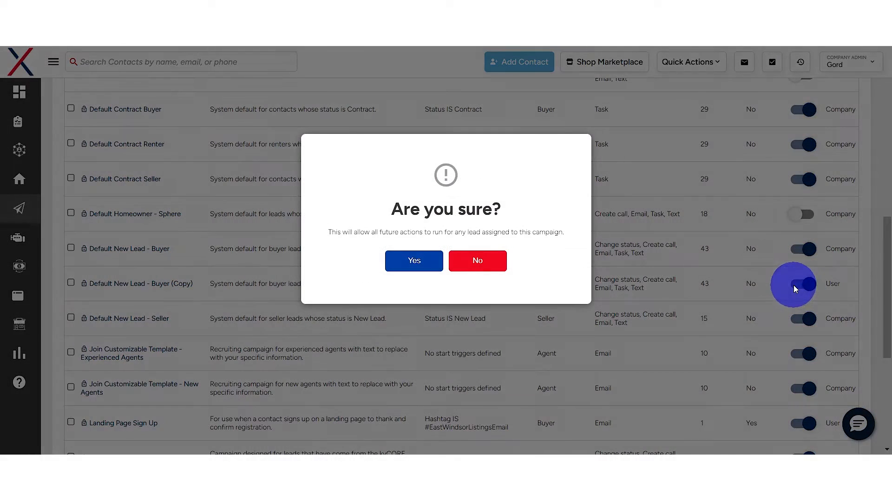
left_click(415, 261)
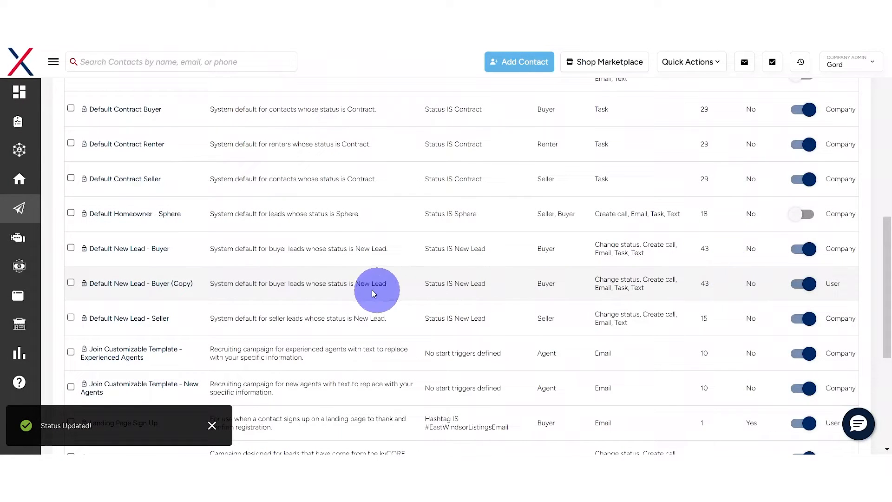
Step: Open the Default New Lead - Buyer (Copy) campaign and rename it "My Default buyer lead", keeping its start trigger and Buyer designation
left_click(155, 284)
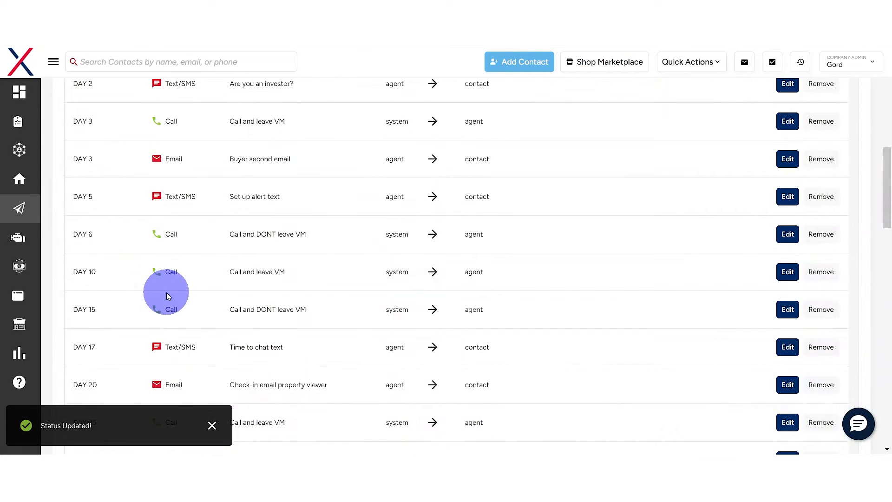
scroll(194, 279, "up", 10)
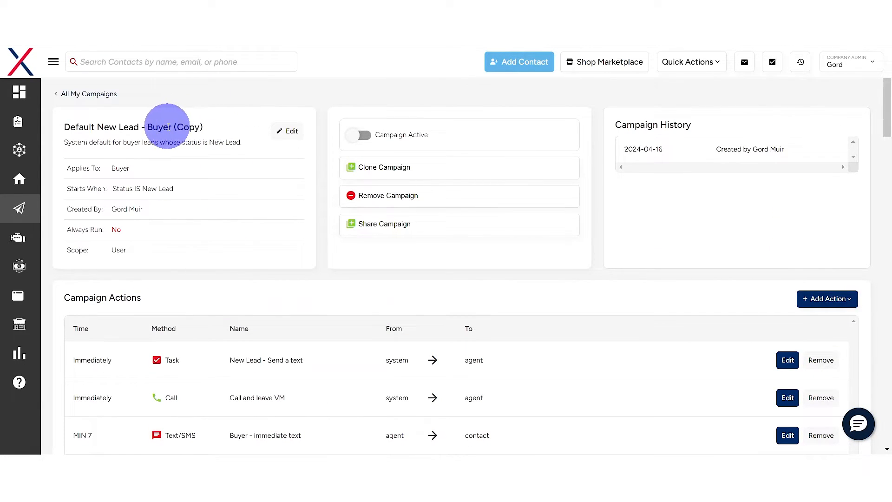
left_click(287, 131)
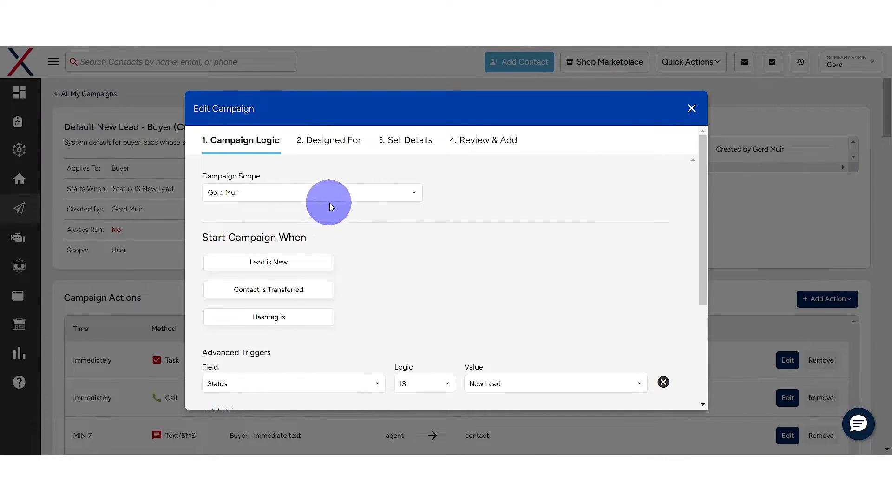
scroll(360, 255, "down", 5)
left_click(205, 390)
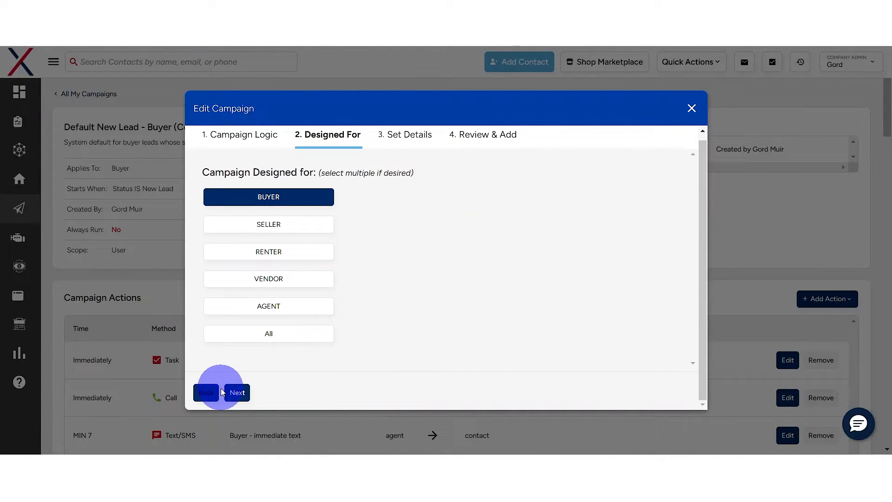
left_click(236, 394)
left_click(334, 206)
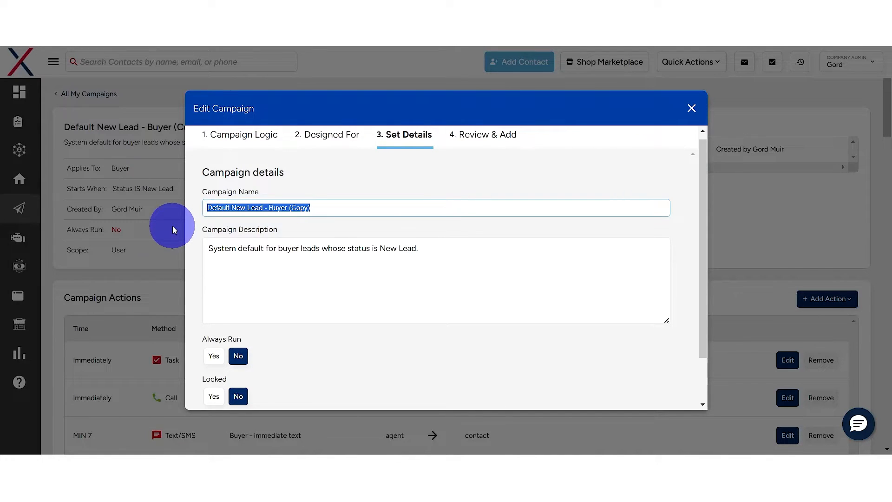
type("My Defu")
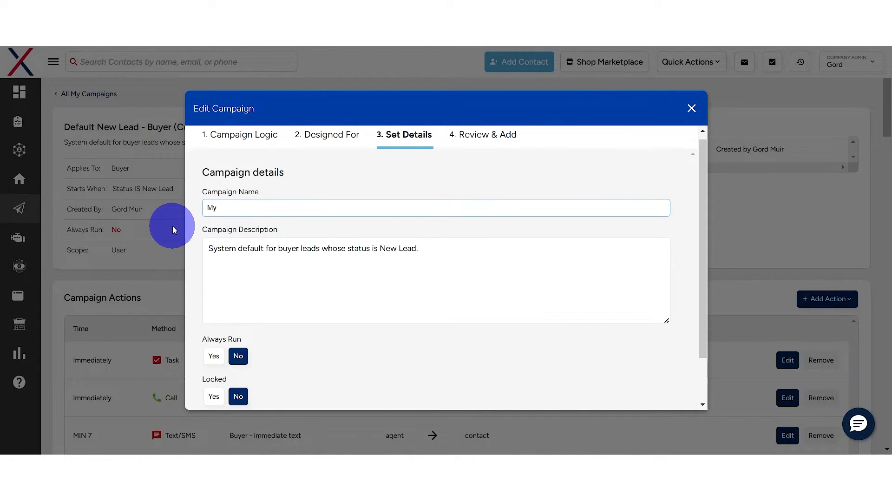
key("BackSpace")
type("ault buyer lead")
scroll(269, 327, "down", 2)
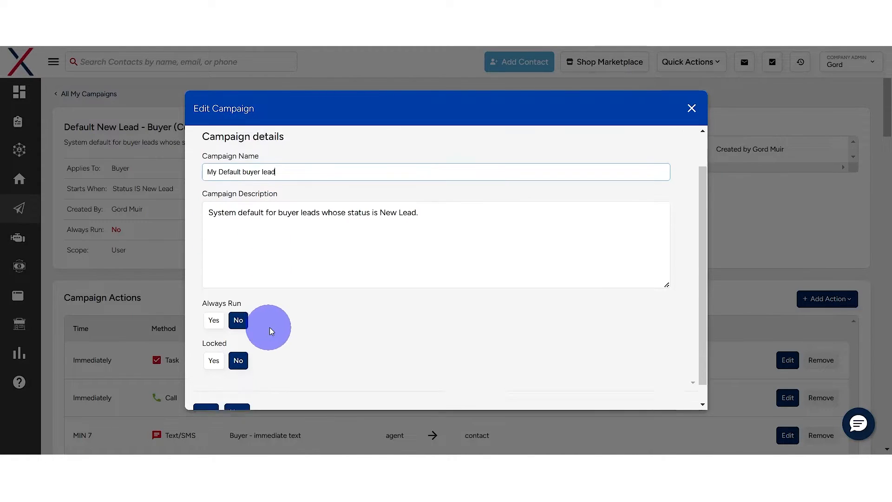
left_click(238, 392)
left_click(241, 392)
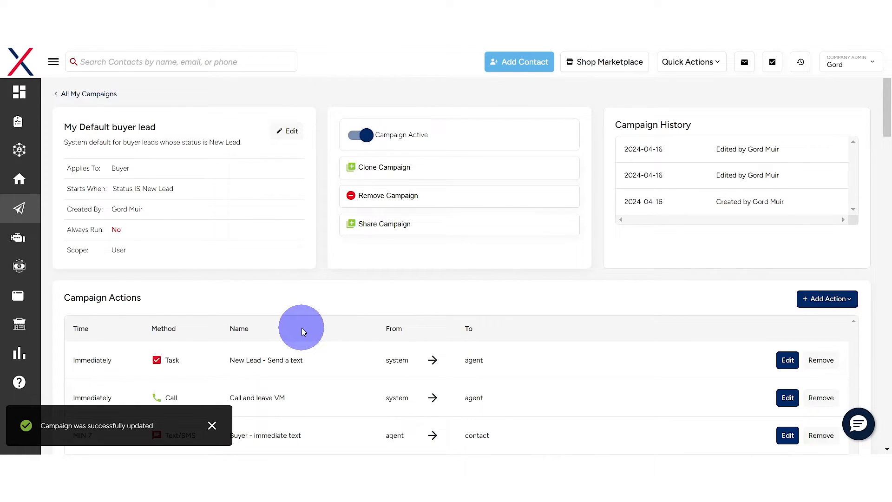
Step: In the minute-7 "Buyer - immediate text" action, add "Anything I can do to help, please let me know." before the agent name merge tag
scroll(464, 225, "down", 3)
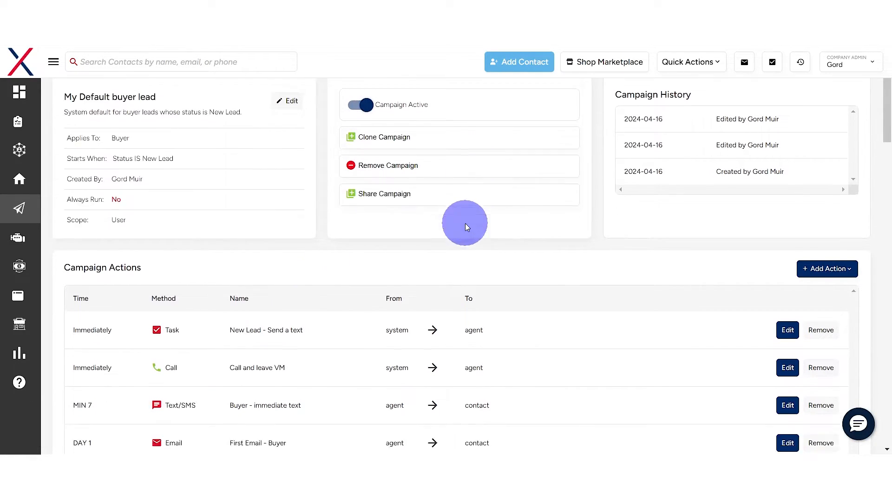
scroll(390, 316, "up", 2)
scroll(384, 312, "up", 1)
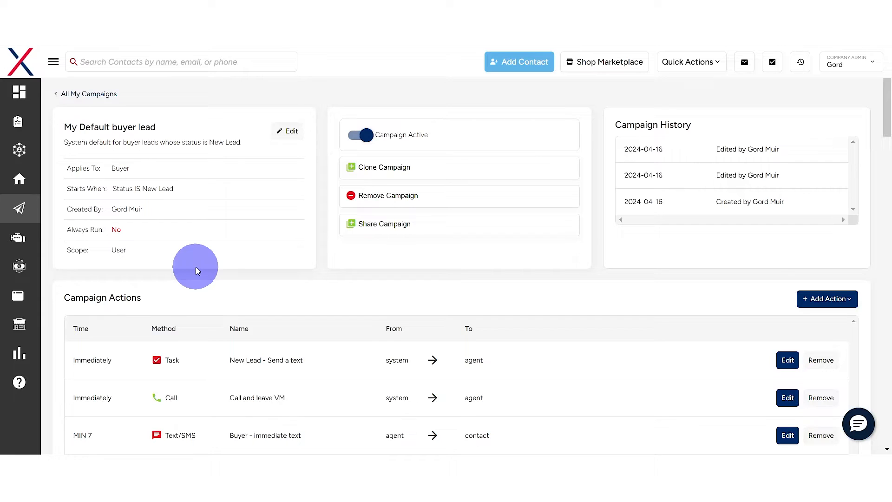
scroll(204, 279, "down", 3)
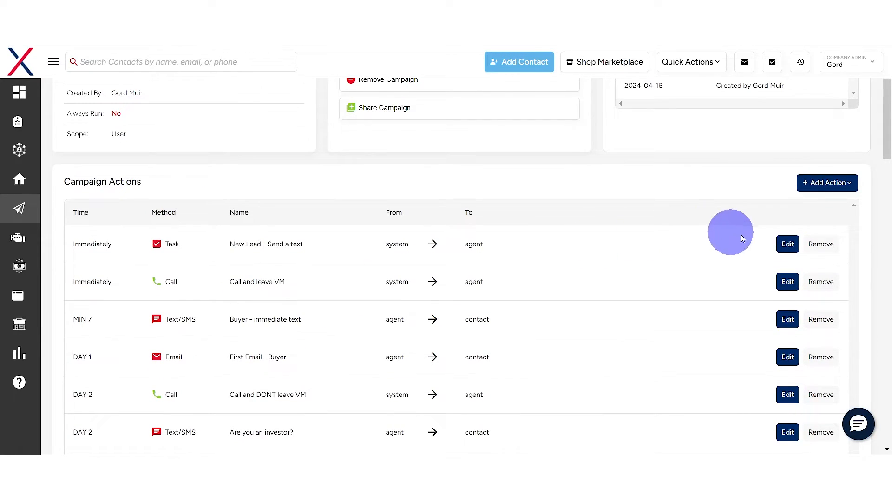
left_click(787, 319)
scroll(464, 335, "down", 1)
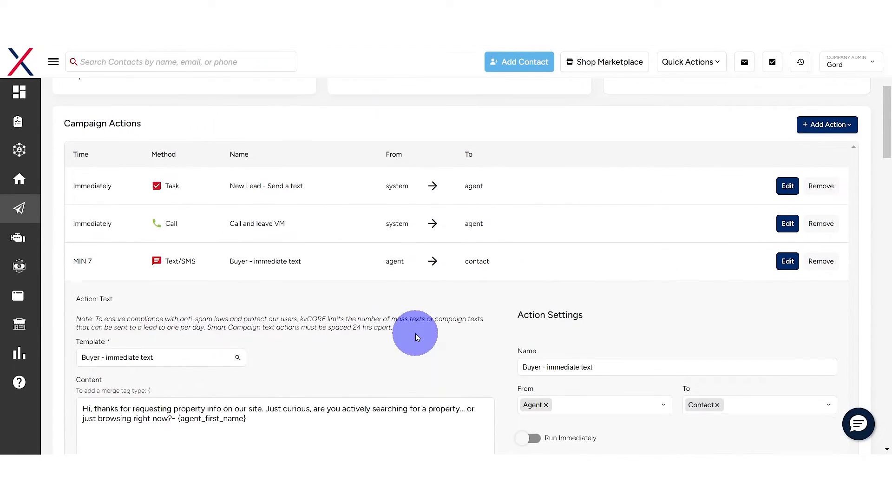
scroll(415, 333, "down", 3)
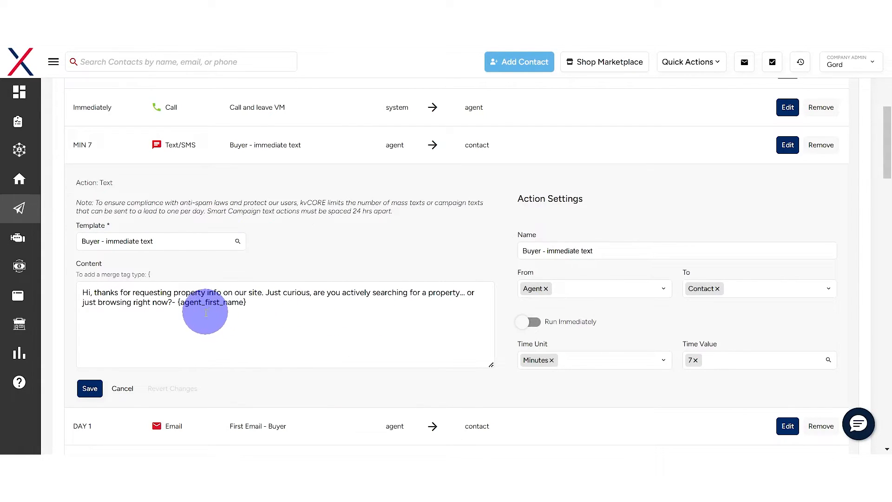
left_click(171, 302)
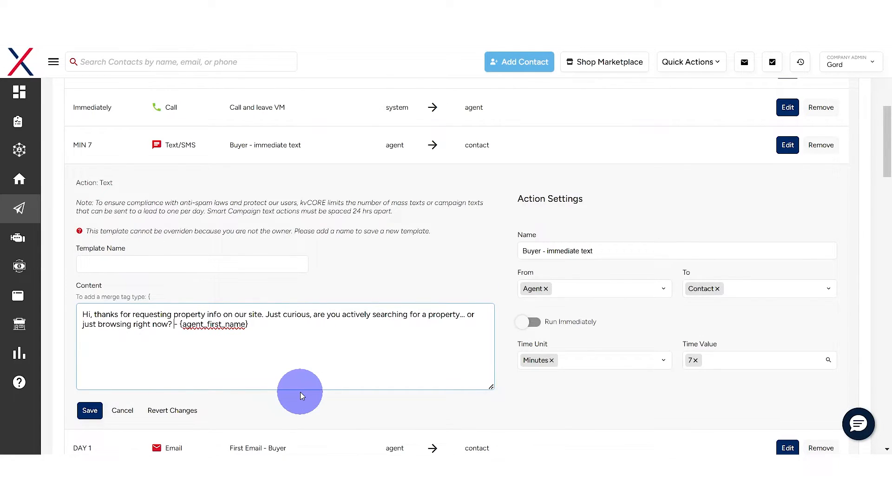
type("Anything I")
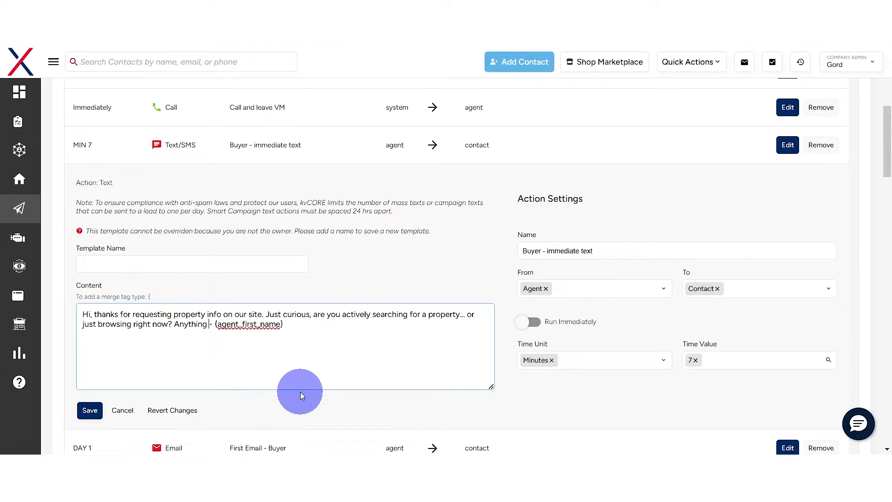
type(" can")
type(" do to he")
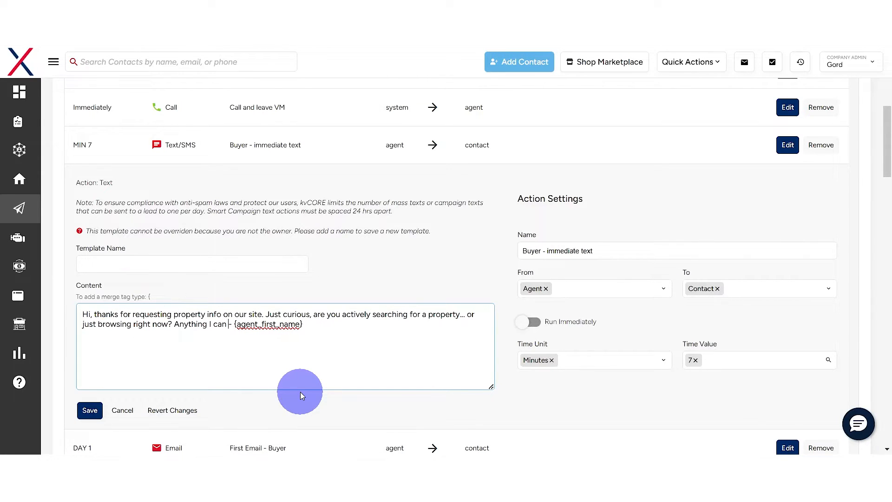
type("lp, please let ")
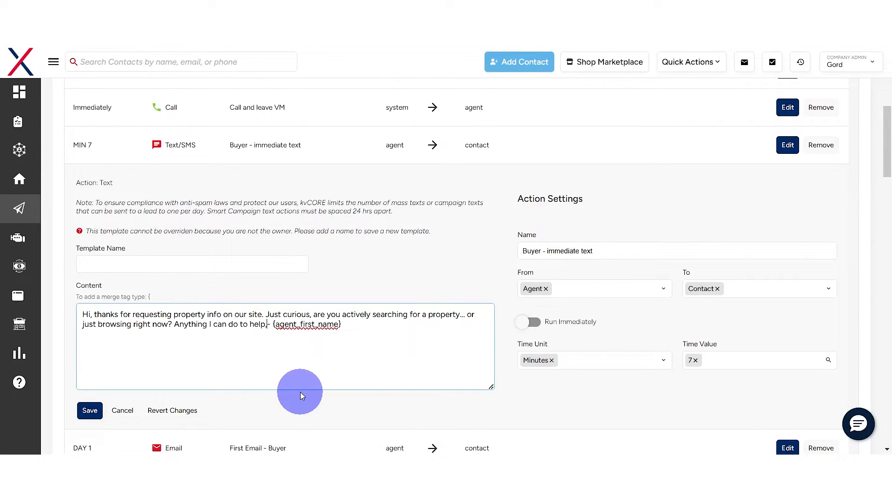
type("me know")
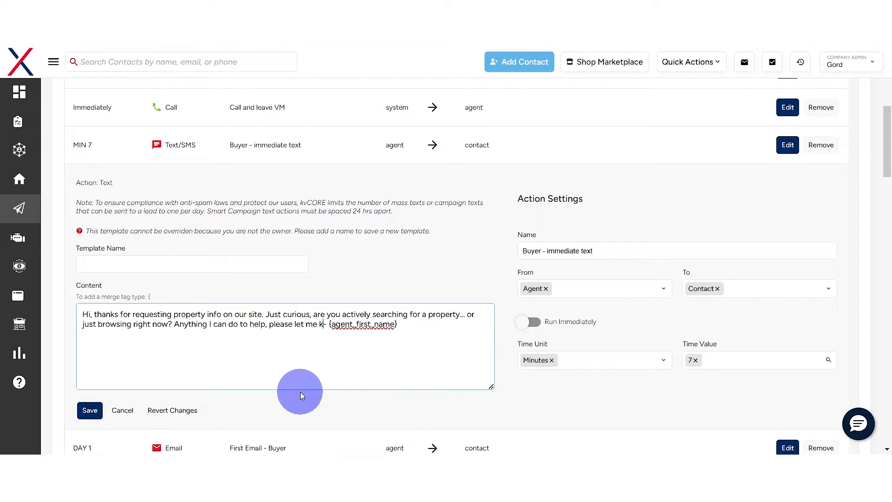
type(".")
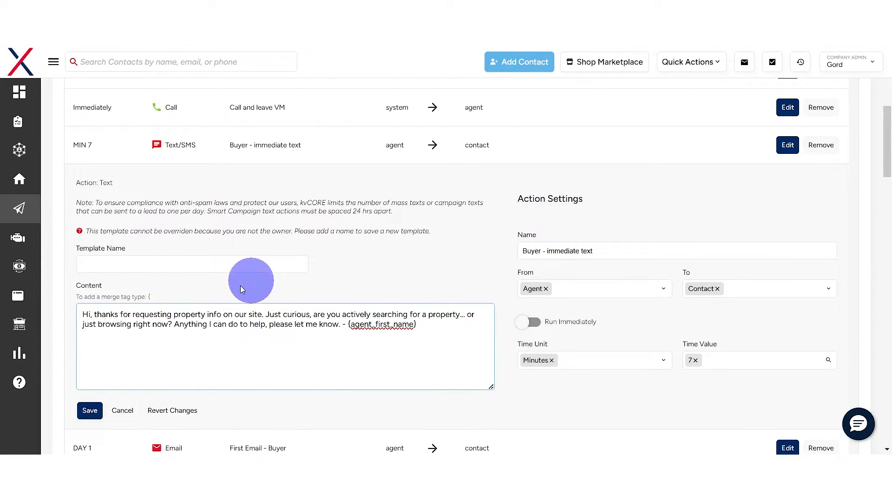
Step: Save the edited text message as a new template named "My Default new lead - intro text"
left_click(89, 411)
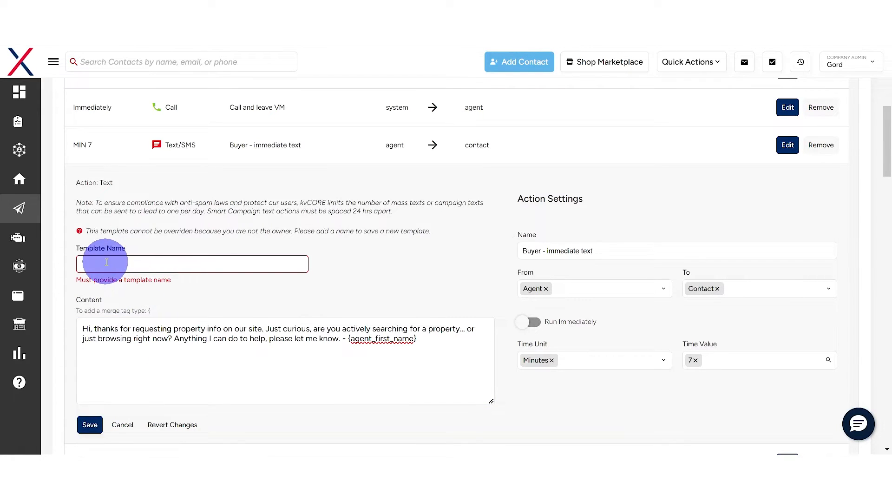
scroll(139, 253, "down", 1)
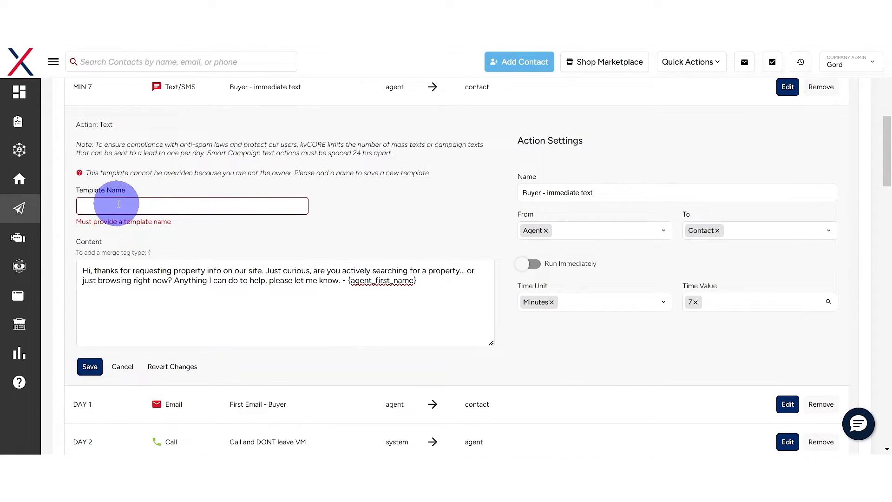
left_click(151, 204)
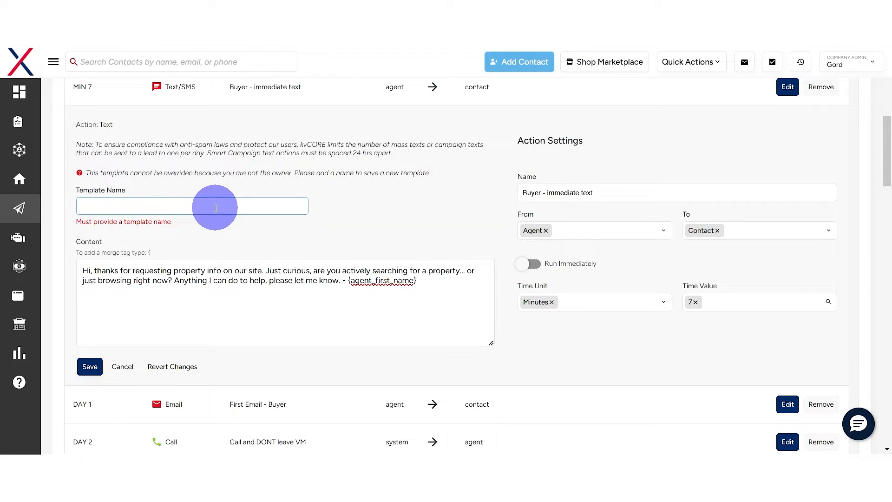
type("My Default new lead - intro text")
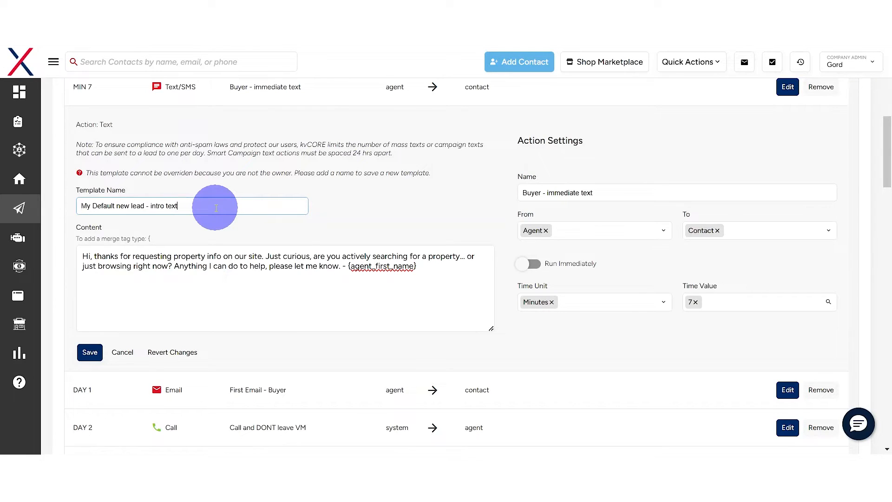
left_click(90, 353)
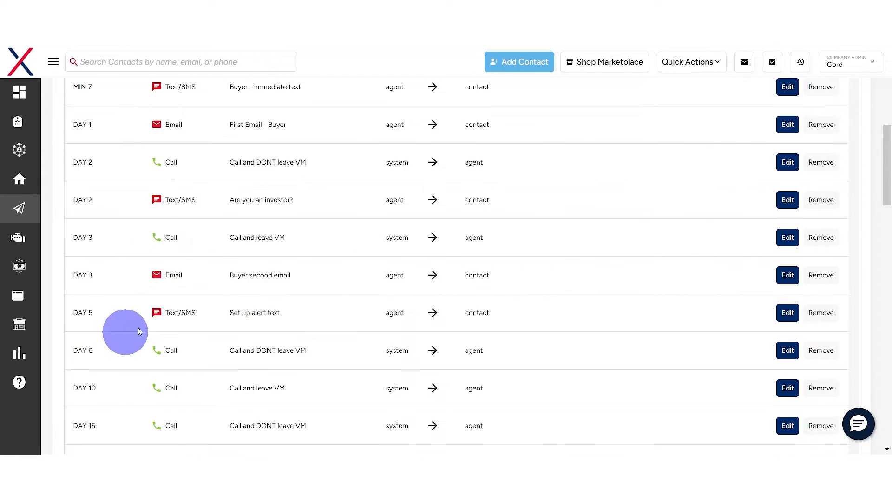
Step: Reopen the "Buyer - immediate text" action and check its template, message content and timing settings
scroll(280, 292, "up", 1)
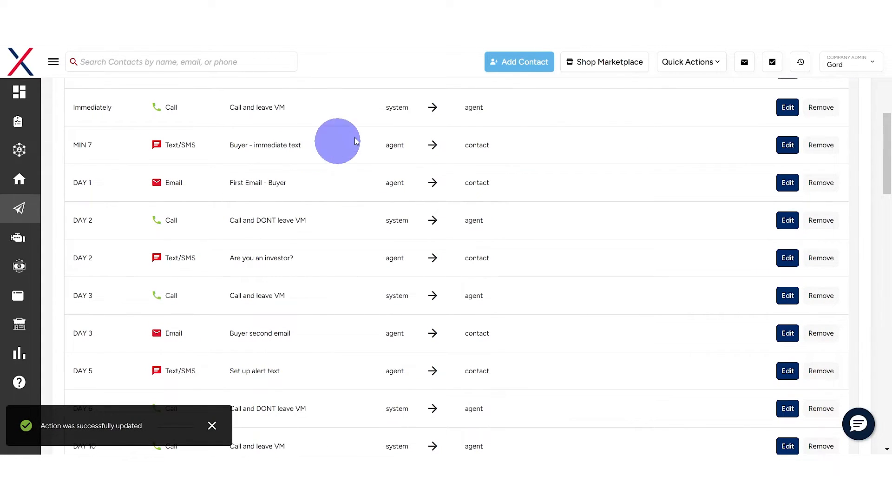
left_click(787, 145)
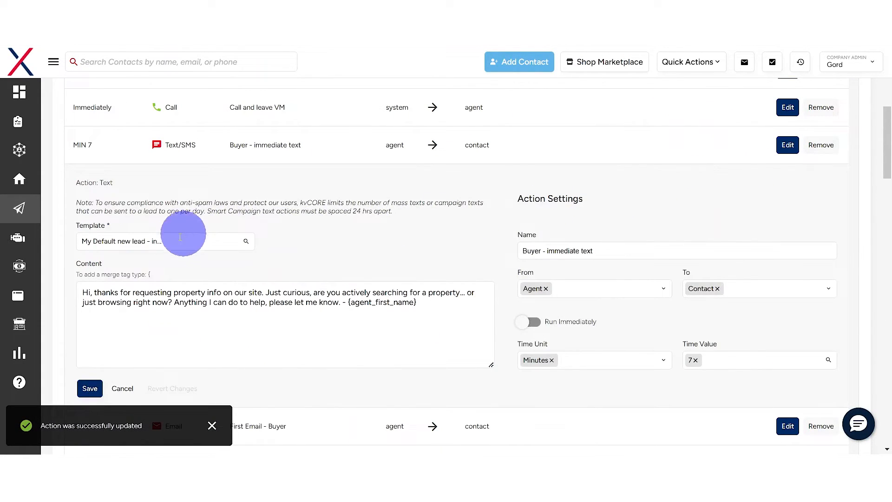
scroll(285, 233, "down", 1)
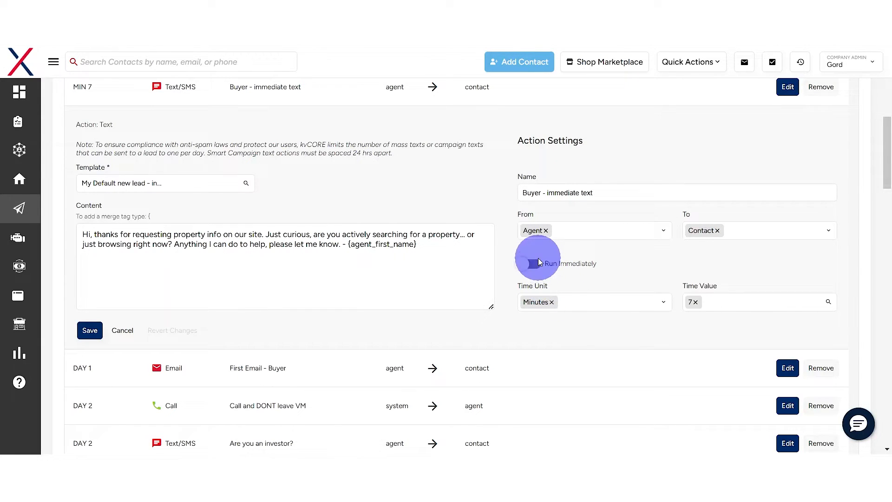
Step: Set the "Buyer - immediate text" action to run after 2 hours and save it
scroll(497, 281, "up", 3)
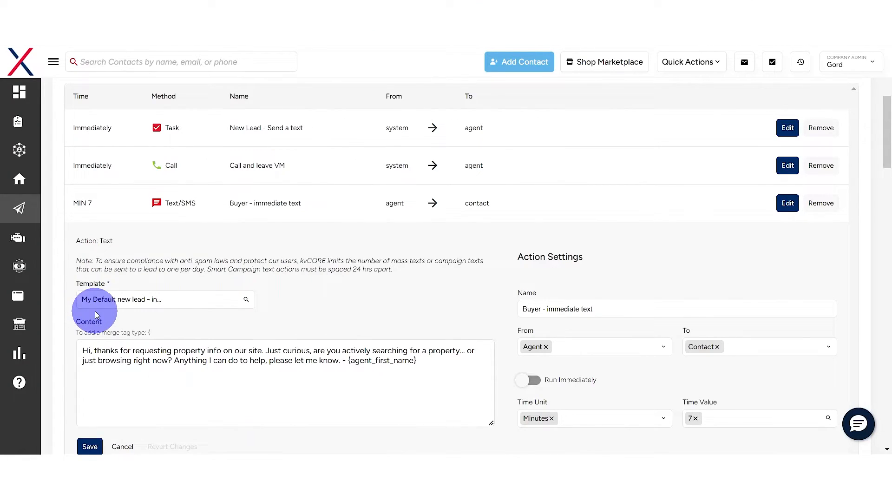
scroll(598, 234, "down", 4)
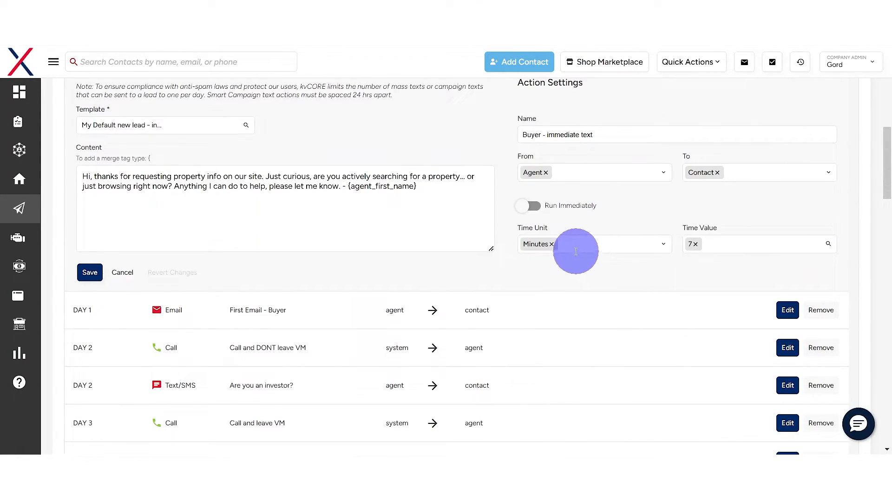
left_click(550, 250)
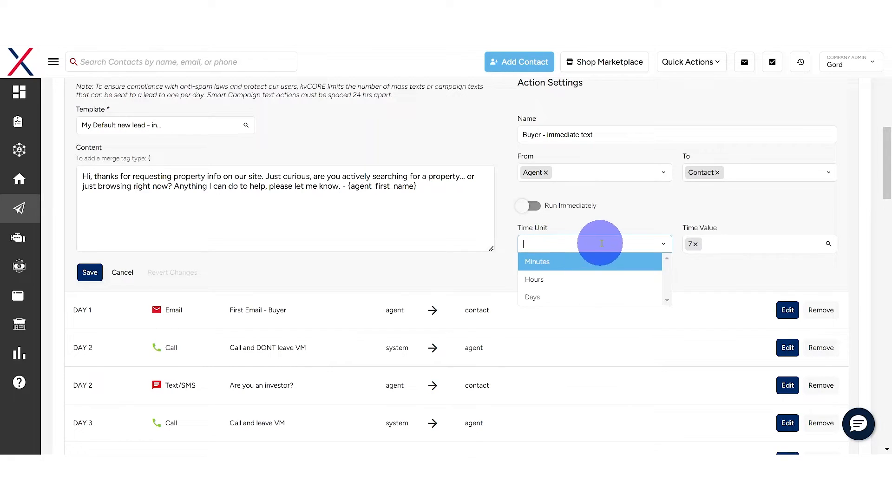
left_click(563, 279)
left_click(696, 244)
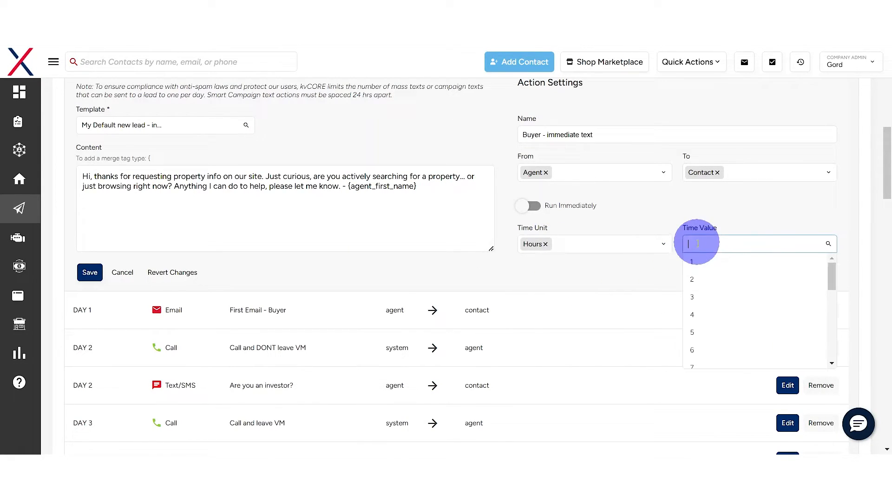
left_click(701, 298)
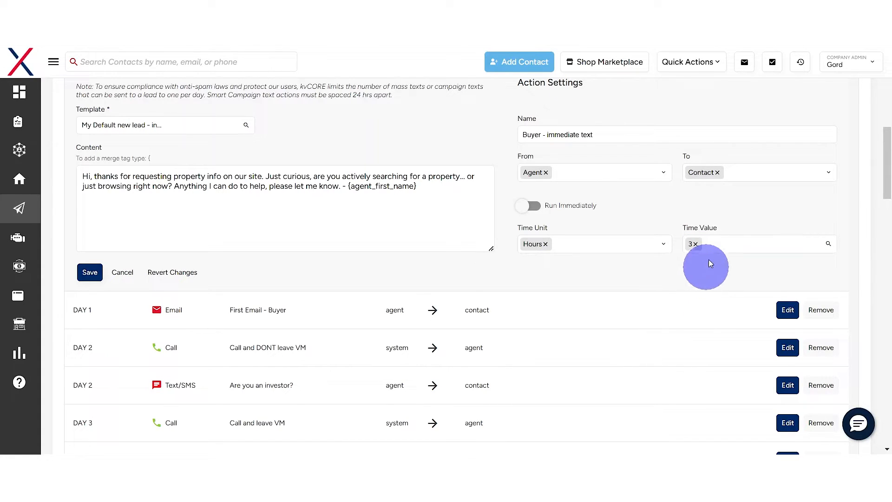
left_click(700, 245)
left_click(696, 280)
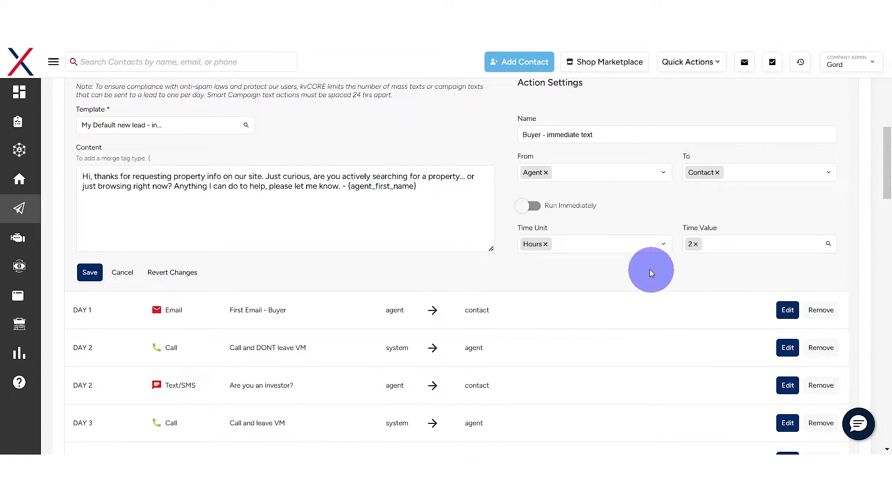
scroll(314, 295, "up", 1)
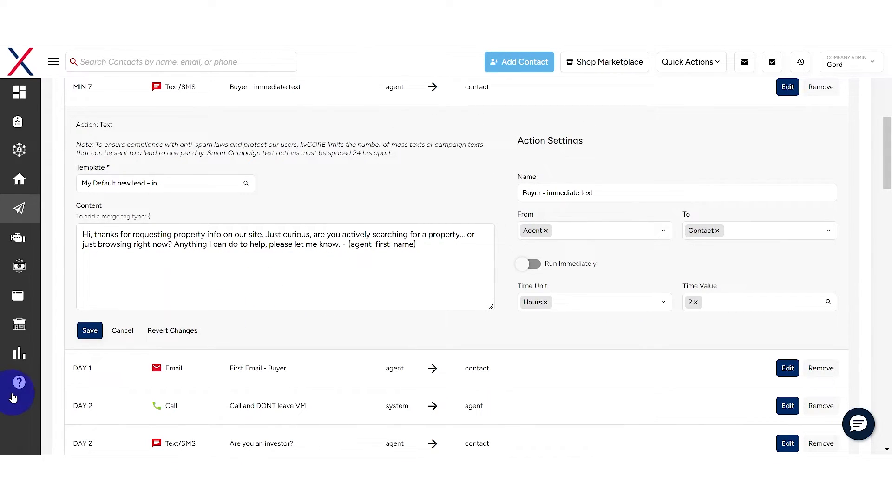
left_click(88, 331)
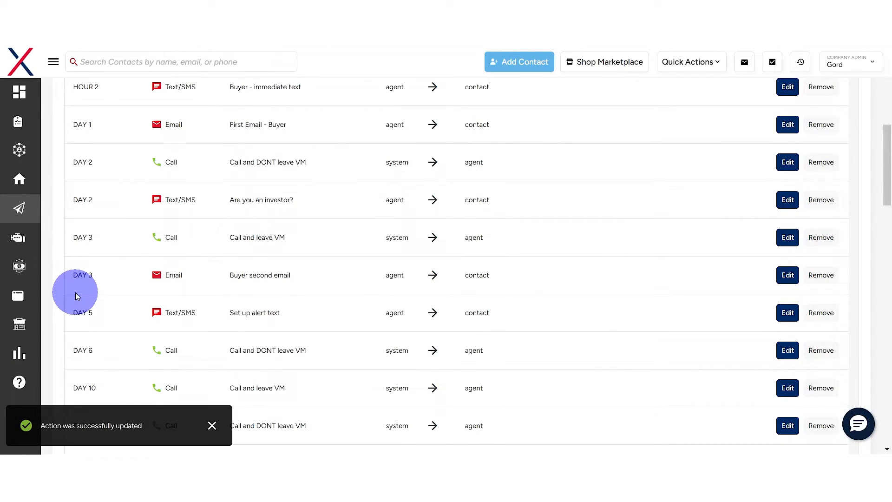
Step: Open the Day 1 "First Email - Buyer" action and review its template, subject, message body and timing
scroll(209, 174, "up", 2)
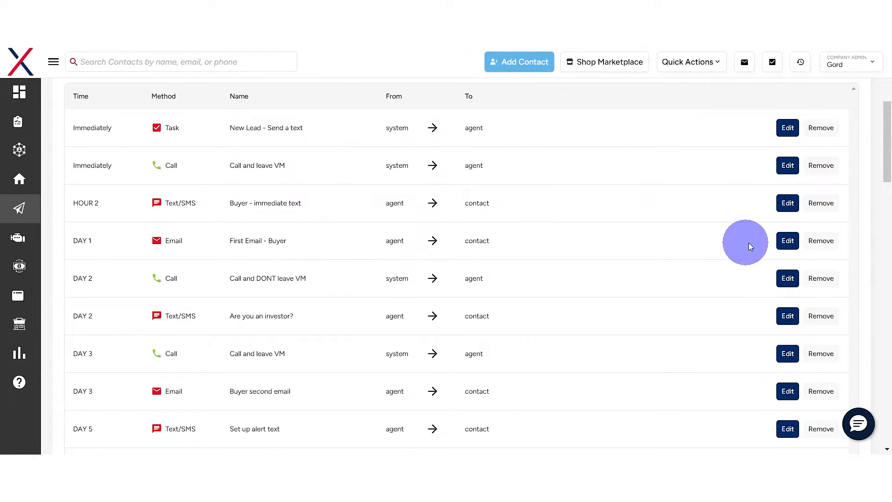
left_click(787, 241)
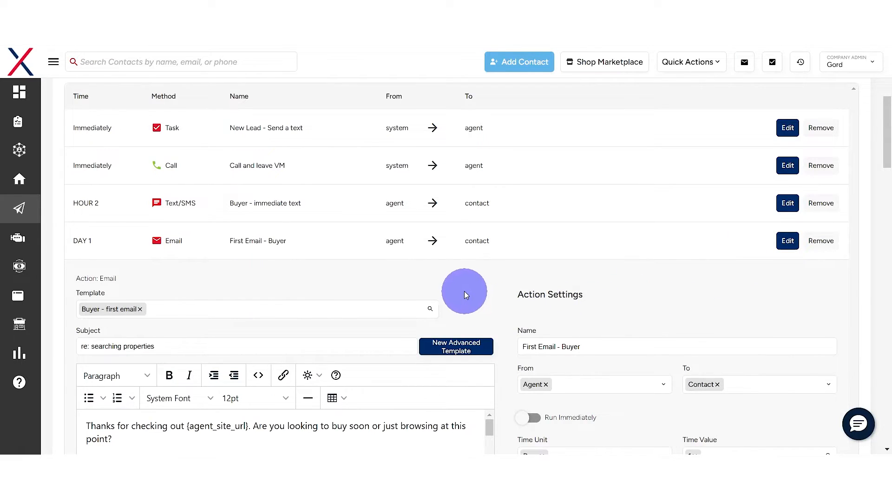
scroll(466, 295, "down", 3)
scroll(483, 335, "down", 2)
scroll(448, 340, "up", 1)
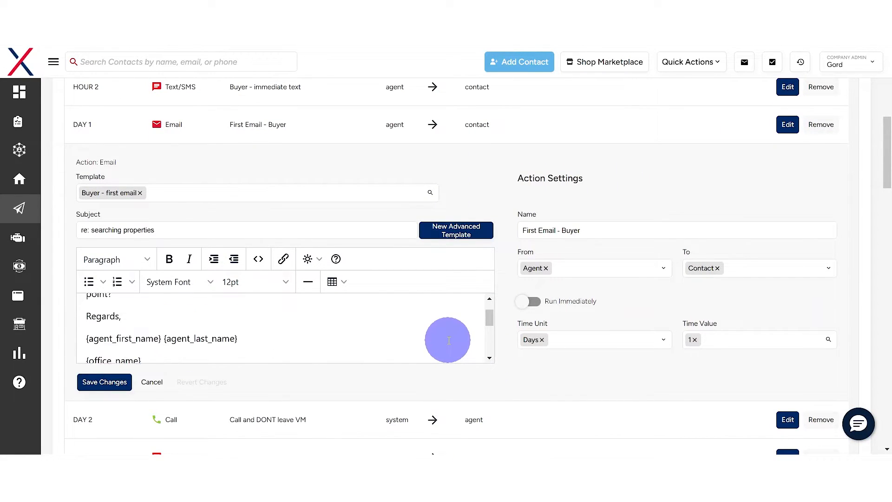
scroll(449, 341, "up", 2)
scroll(506, 370, "down", 1)
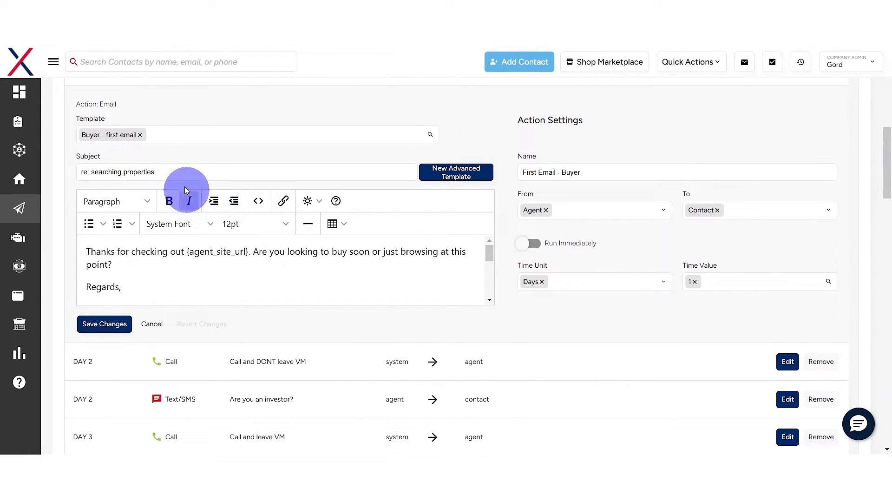
Step: Try adding "khgv" to the body of the "First Email - Buyer" message, and discard the unsaved changes
left_click(142, 272)
type("khgv")
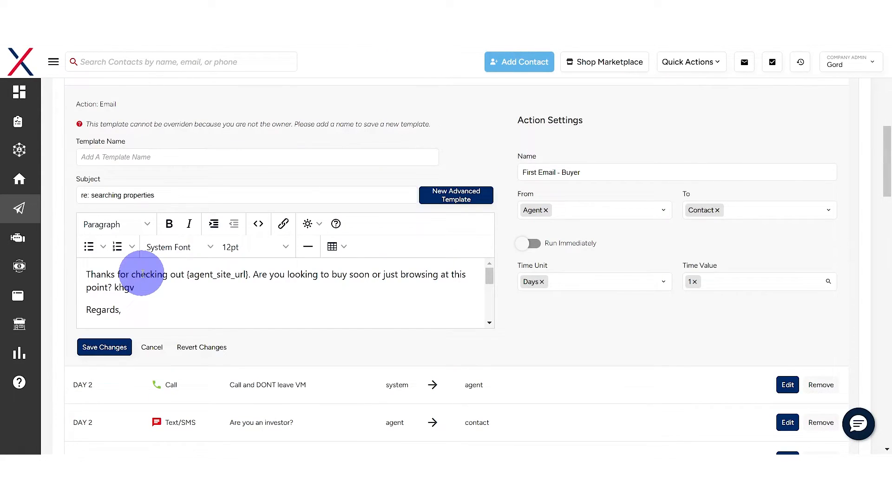
left_click(100, 158)
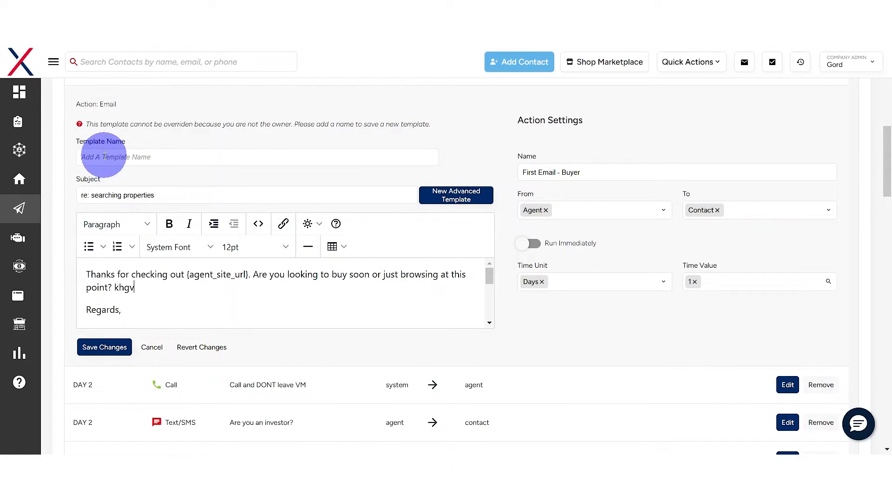
left_click(104, 157)
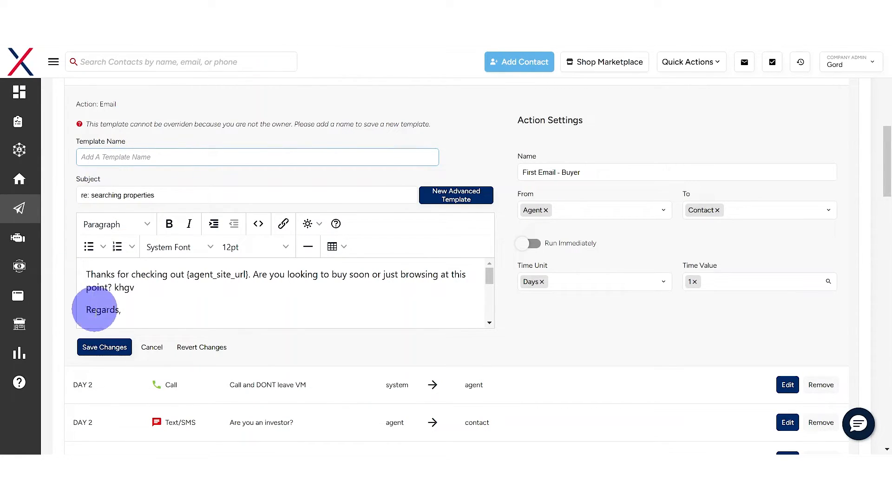
left_click(152, 348)
left_click(153, 349)
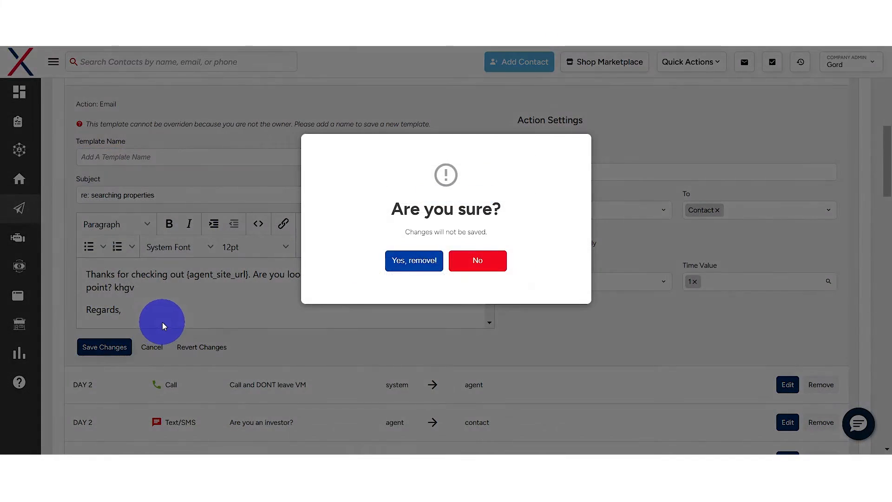
left_click(424, 260)
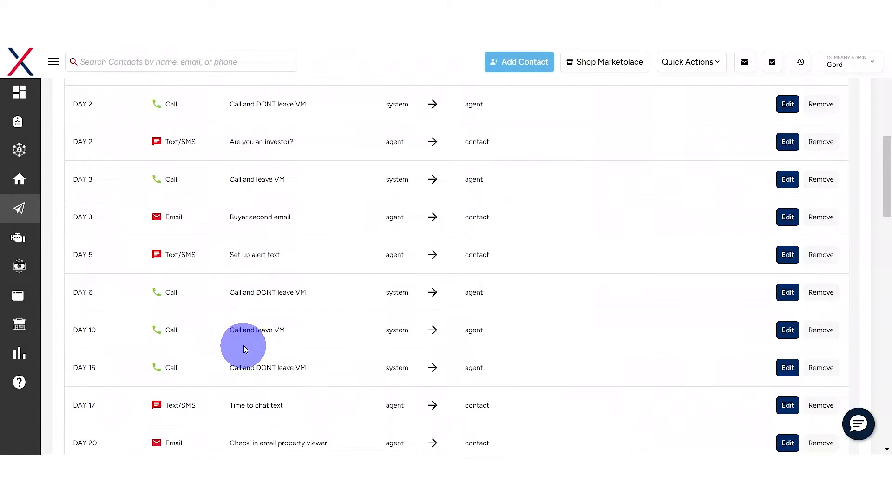
Step: Review the schedule of calls, texts, emails and status changes through the end of the campaign's action list
scroll(243, 348, "down", 2)
scroll(248, 351, "down", 3)
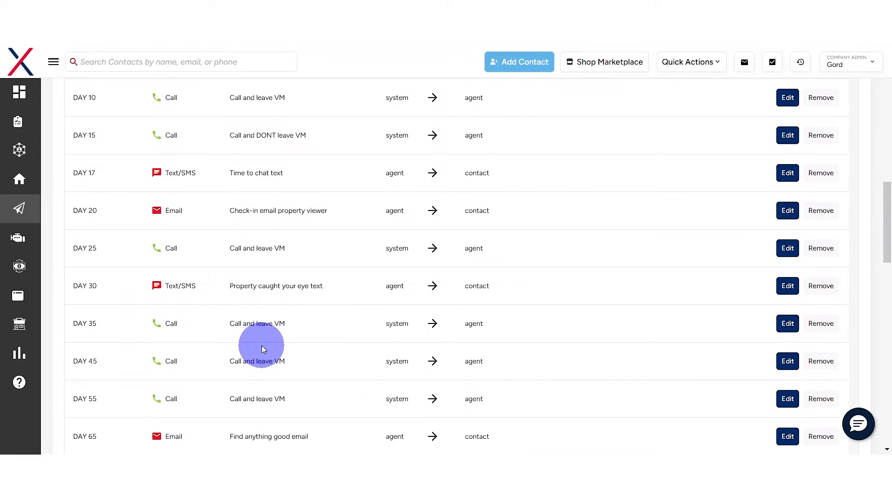
scroll(265, 332, "down", 1)
scroll(271, 332, "down", 4)
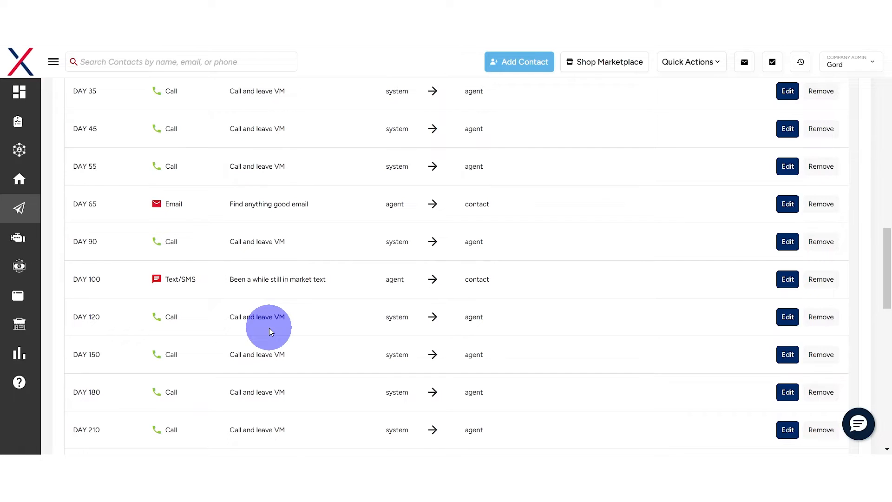
scroll(247, 335, "down", 15)
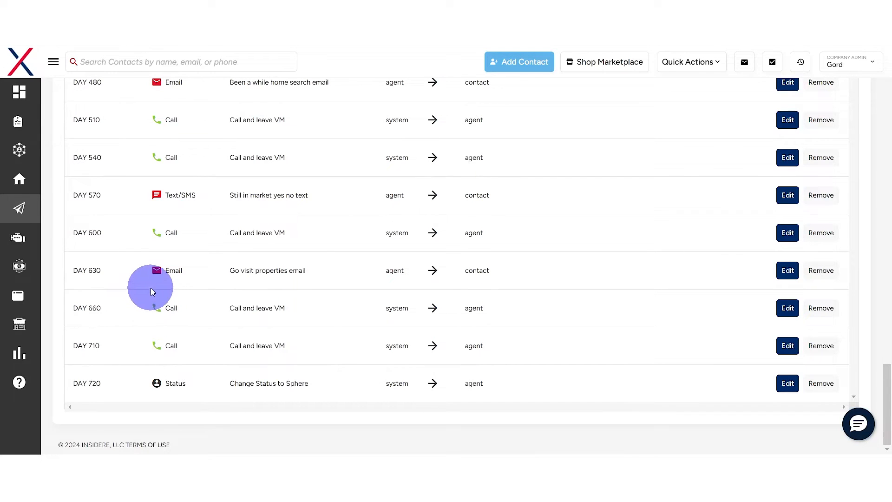
scroll(205, 282, "up", 4)
scroll(205, 288, "up", 4)
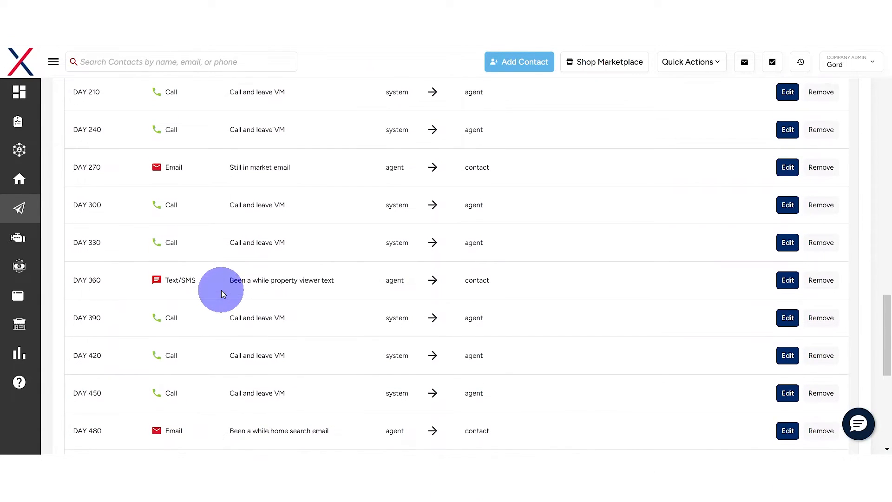
scroll(138, 254, "up", 9)
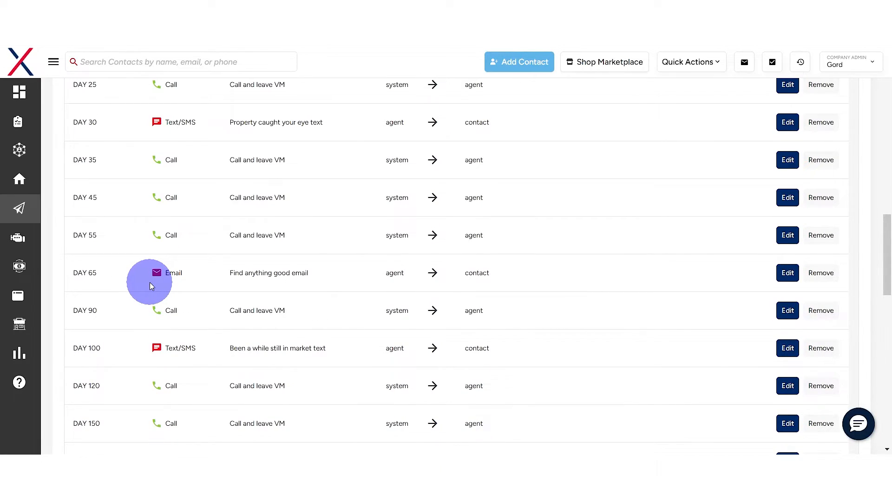
scroll(256, 212, "up", 4)
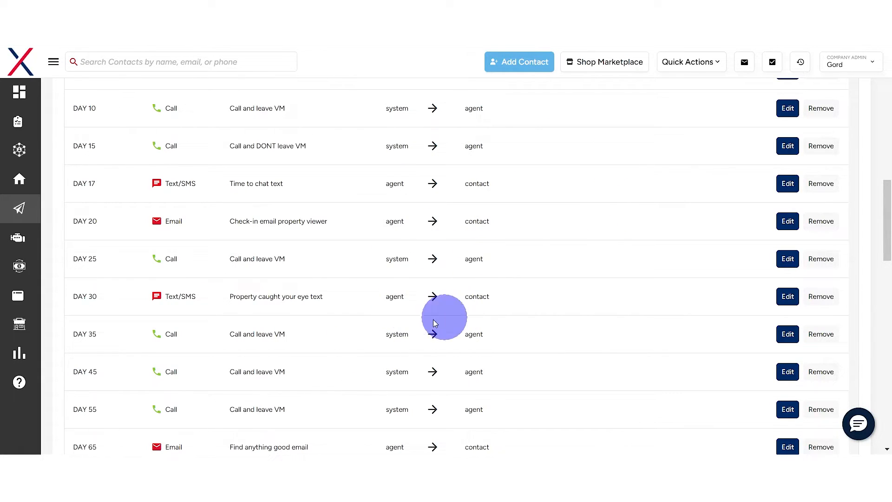
scroll(377, 303, "up", 10)
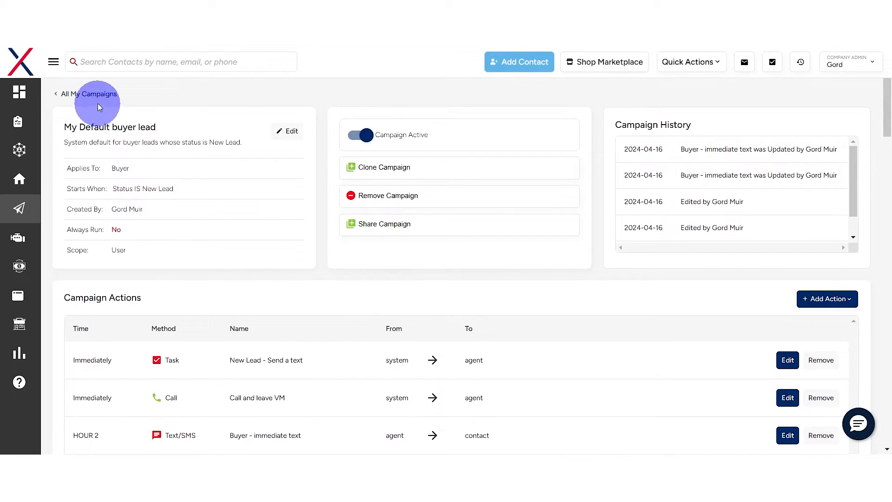
Step: Open the My Default buyer lead campaign's settings and remove the advanced start trigger "Status IS New Lead"
left_click(289, 131)
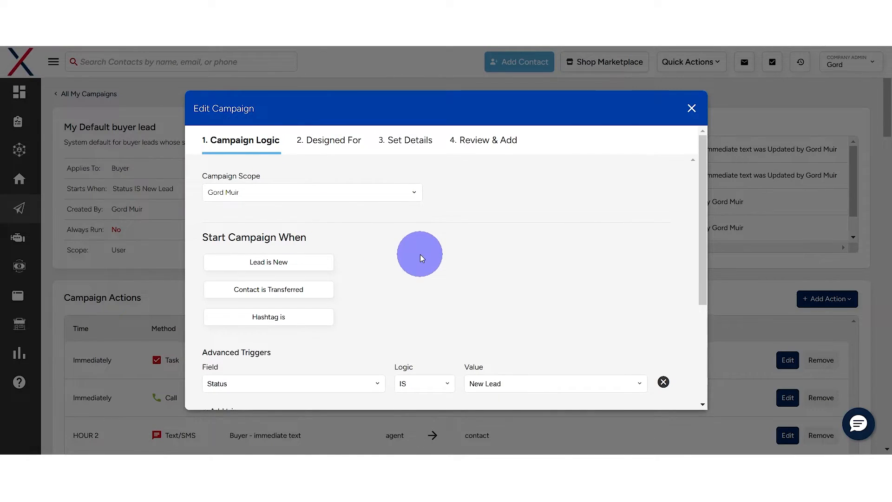
scroll(420, 255, "down", 4)
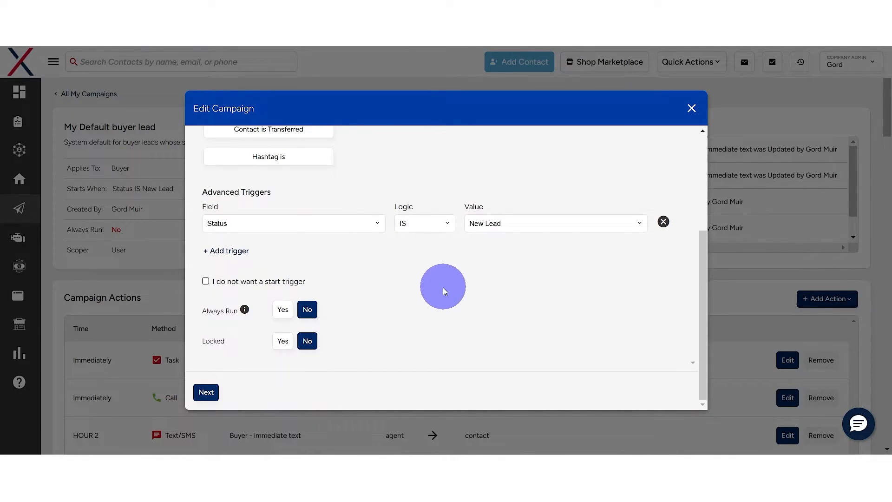
scroll(431, 297, "up", 2)
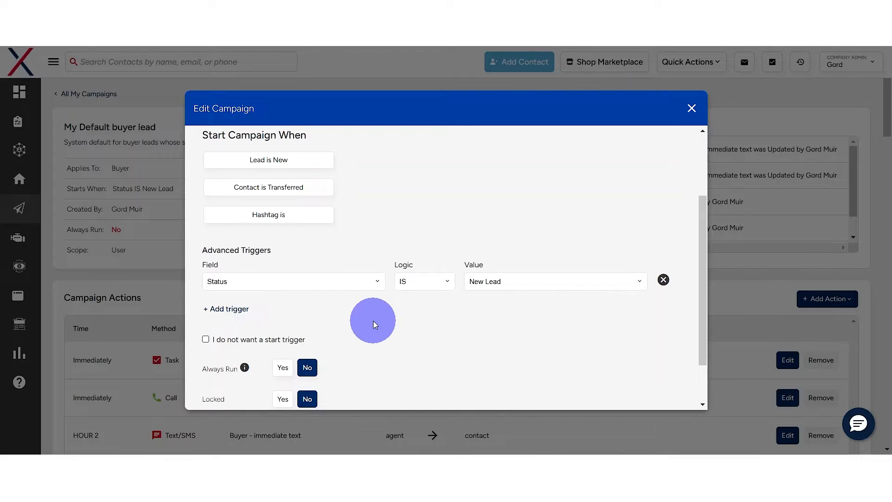
scroll(373, 321, "up", 3)
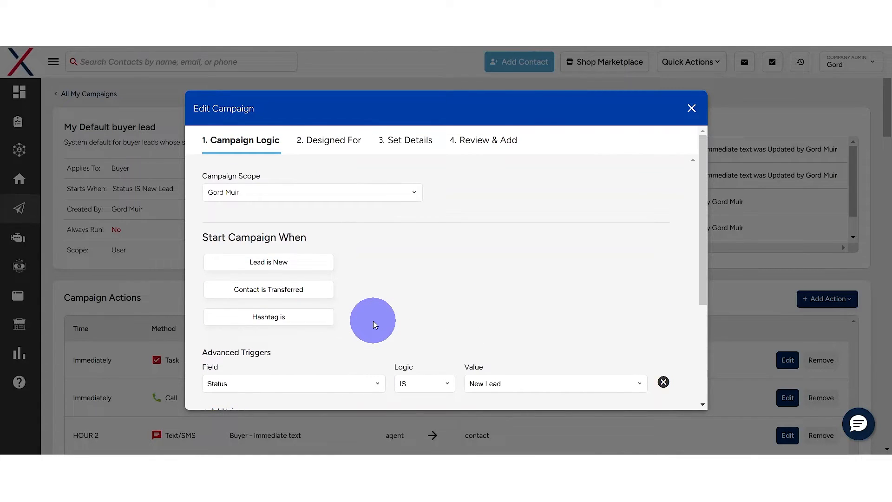
scroll(375, 315, "down", 3)
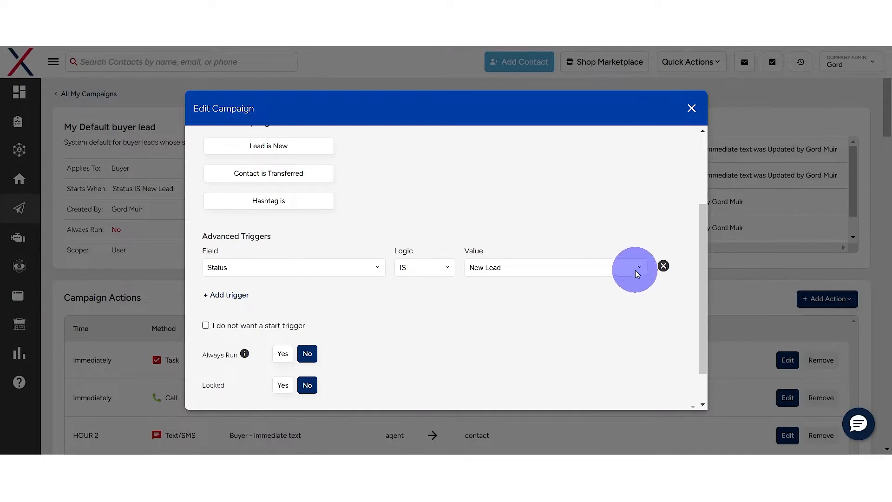
left_click(664, 266)
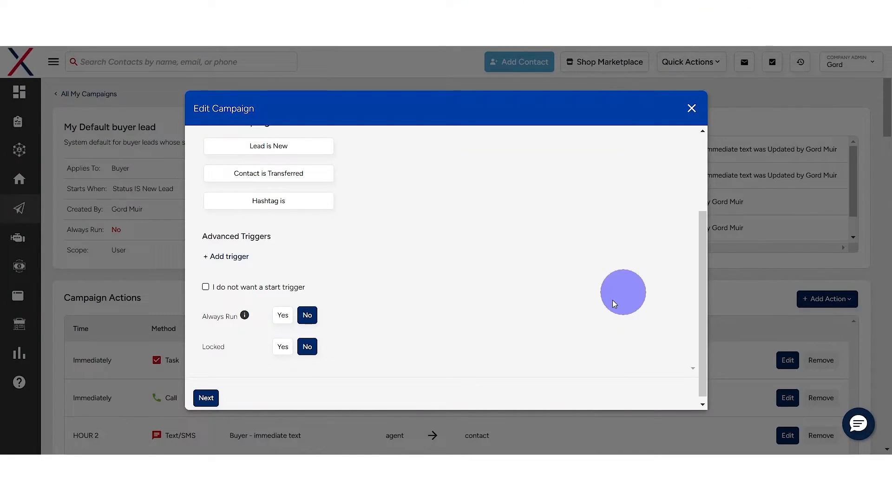
Step: Set the campaign to start on the "Hashtag is" trigger with the hashtag "newbuyer"
scroll(446, 302, "up", 2)
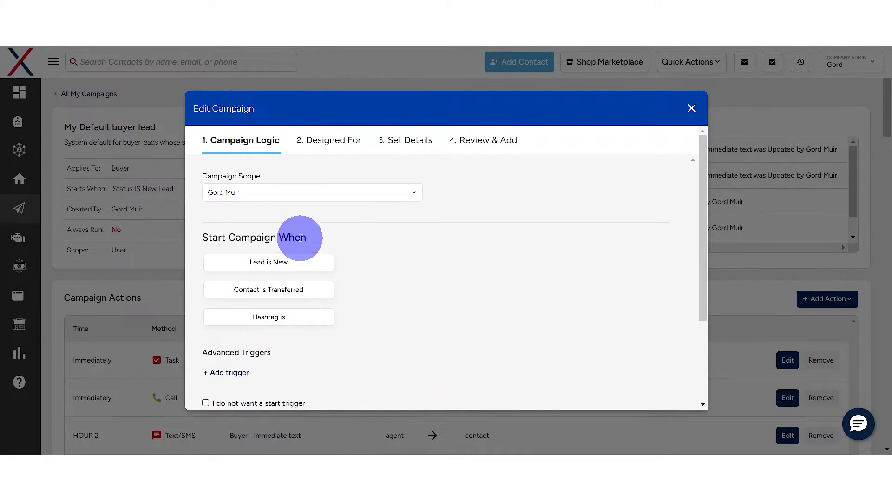
left_click(302, 262)
scroll(366, 260, "down", 2)
left_click(287, 269)
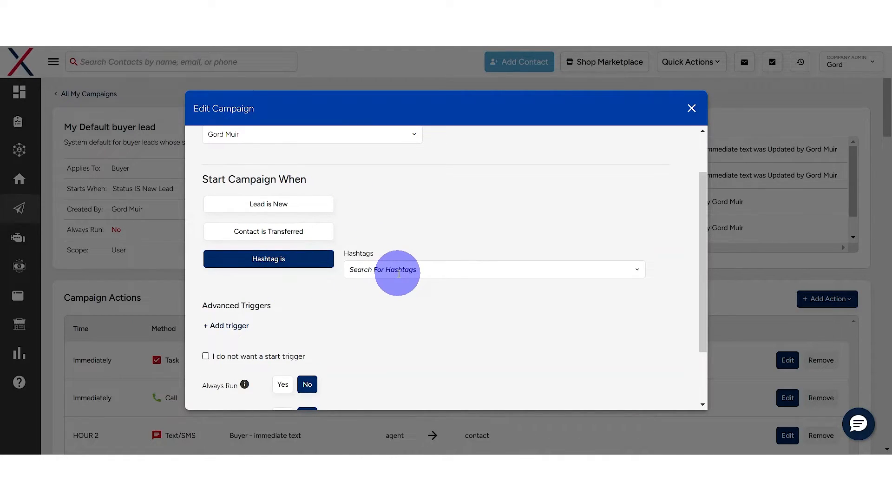
left_click(400, 270)
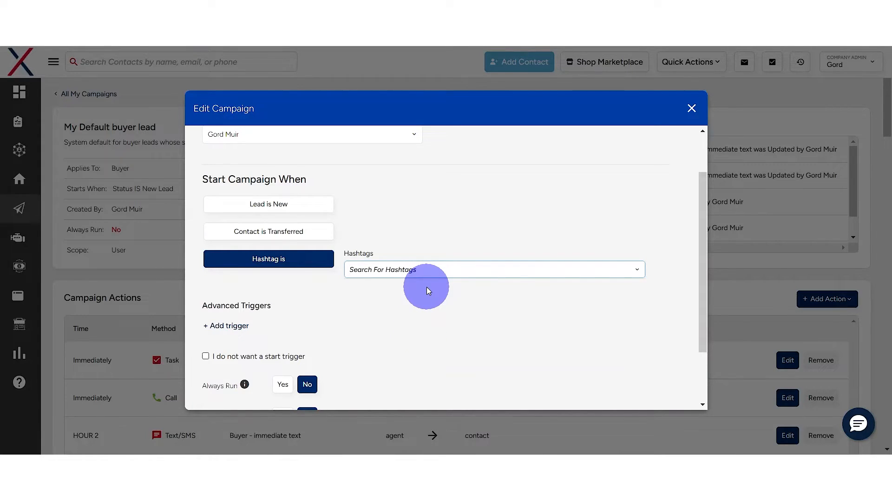
type("newbuyer")
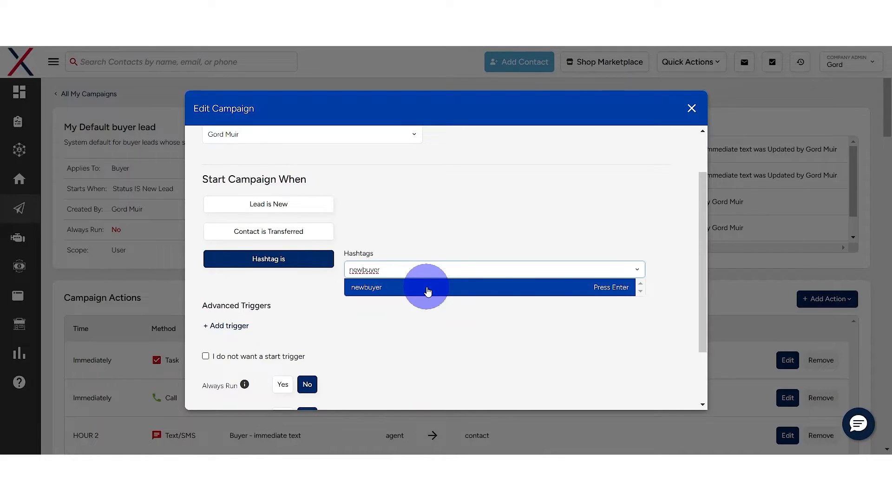
left_click(427, 288)
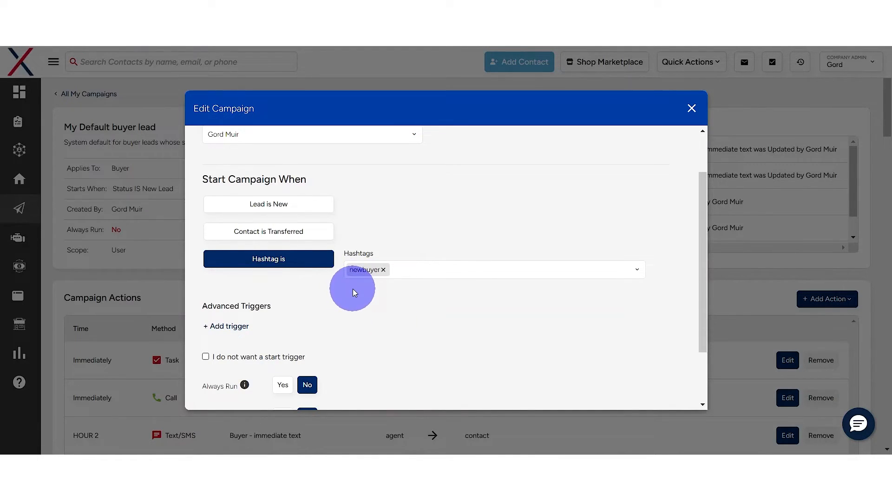
Step: Set the campaign's Always Run option to Yes and continue to the audience selection
scroll(449, 327, "down", 1)
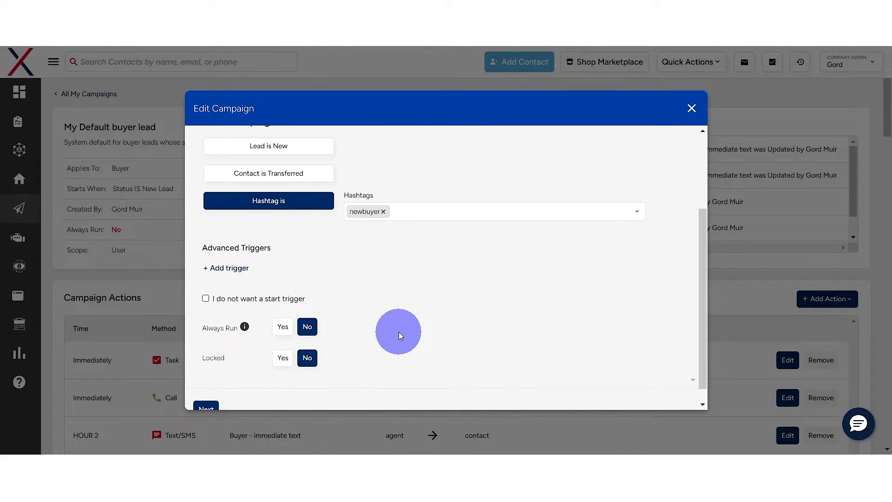
left_click(285, 329)
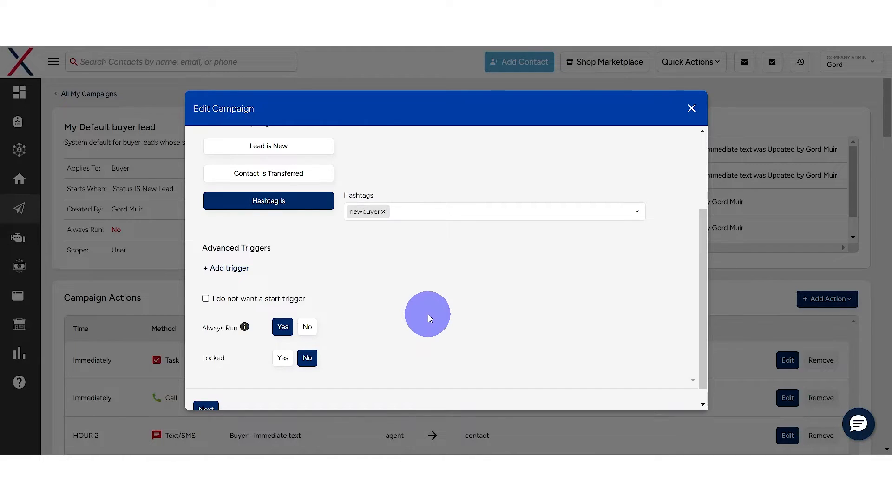
scroll(427, 320, "up", 1)
scroll(415, 343, "down", 1)
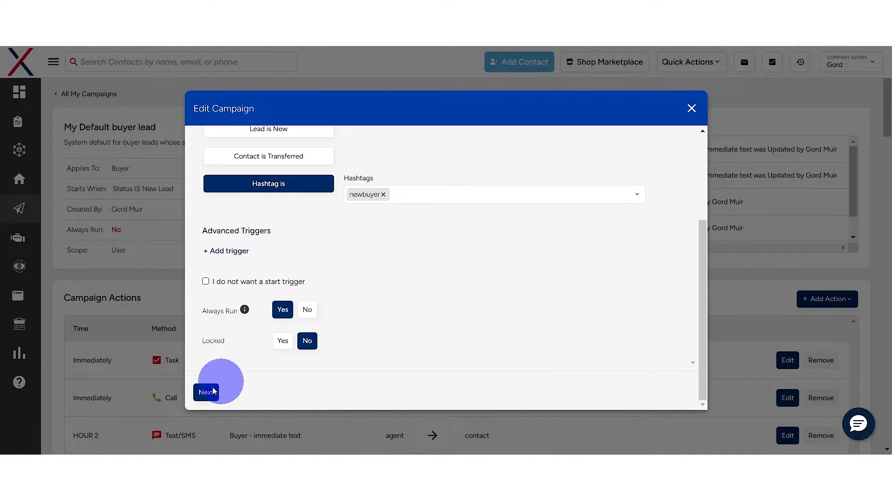
left_click(205, 392)
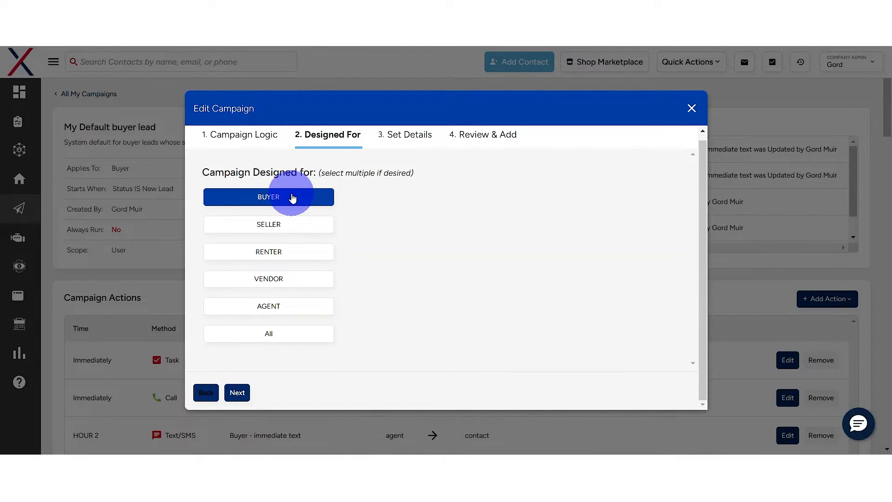
Step: Keep Buyer as the audience and check the campaign's name, description and run options on the way to the review summary
left_click(238, 393)
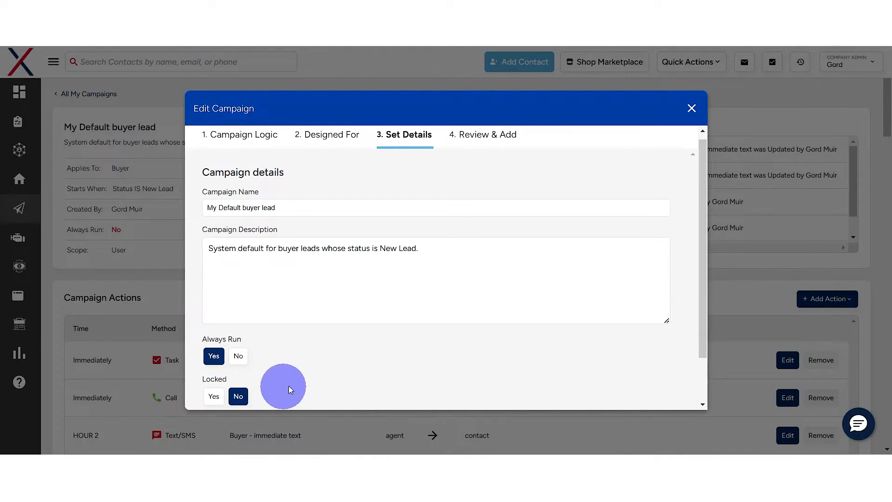
scroll(325, 335, "down", 1)
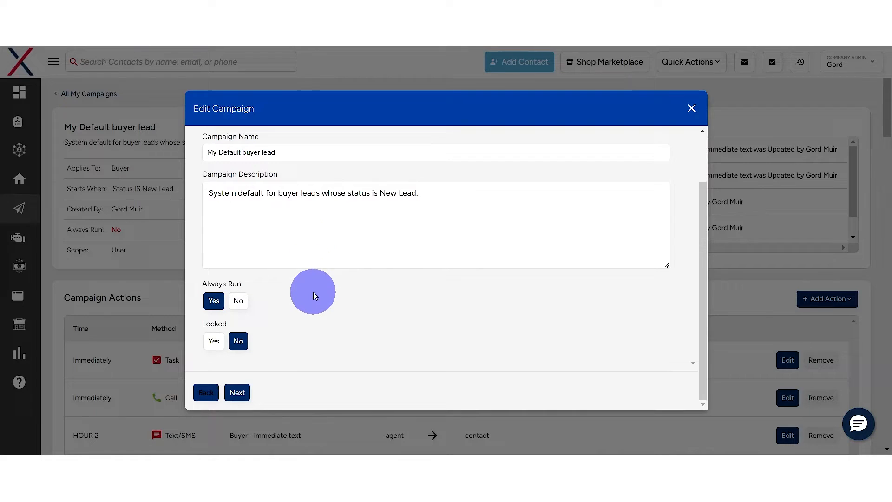
scroll(313, 292, "up", 1)
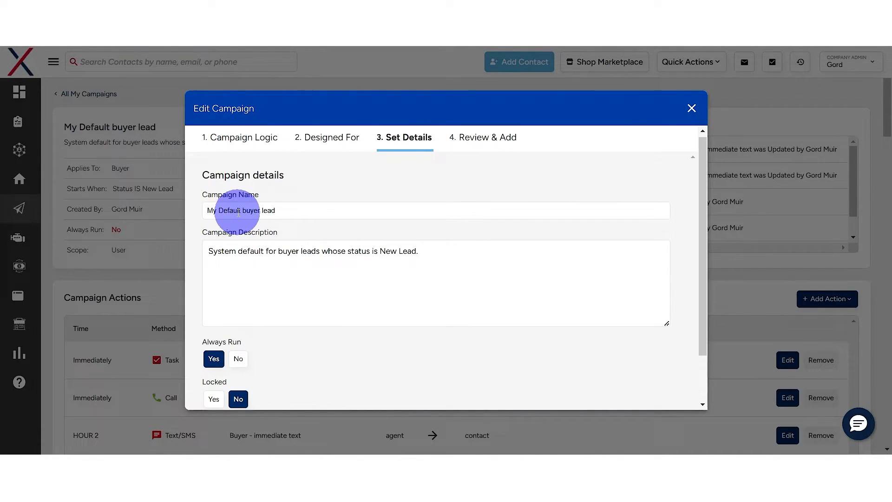
scroll(263, 279, "down", 1)
scroll(263, 278, "down", 1)
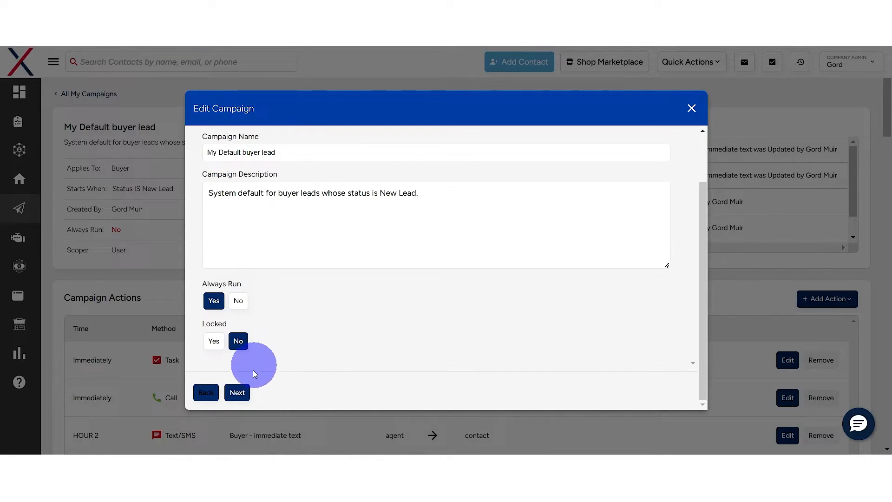
left_click(238, 394)
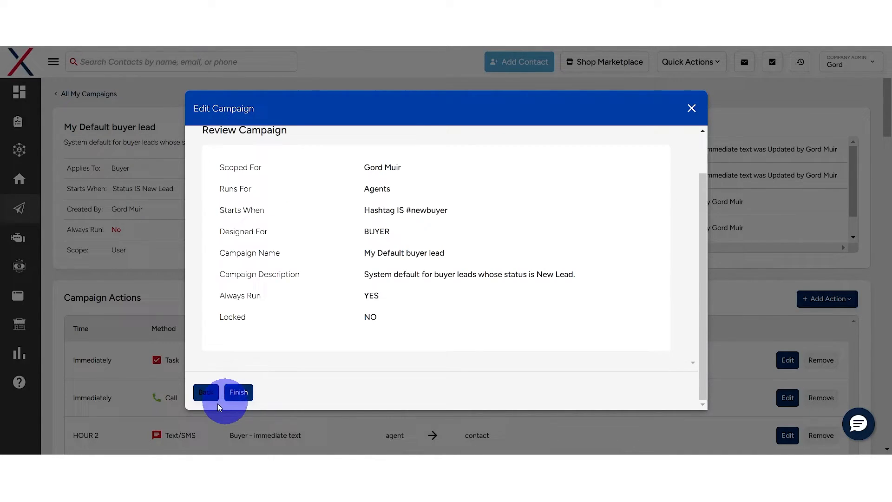
Step: Return to the campaign logic, recheck the start trigger and Always Run settings, and go forward to the audience selection
left_click(206, 394)
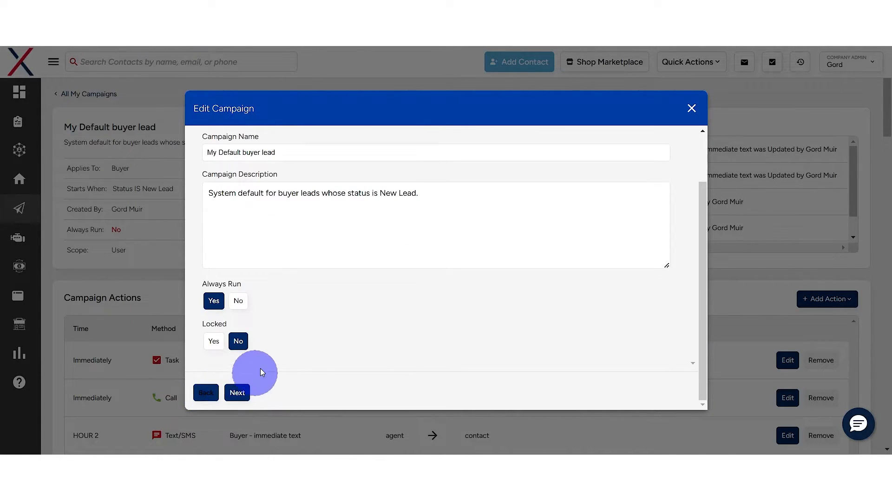
left_click(208, 394)
left_click(207, 394)
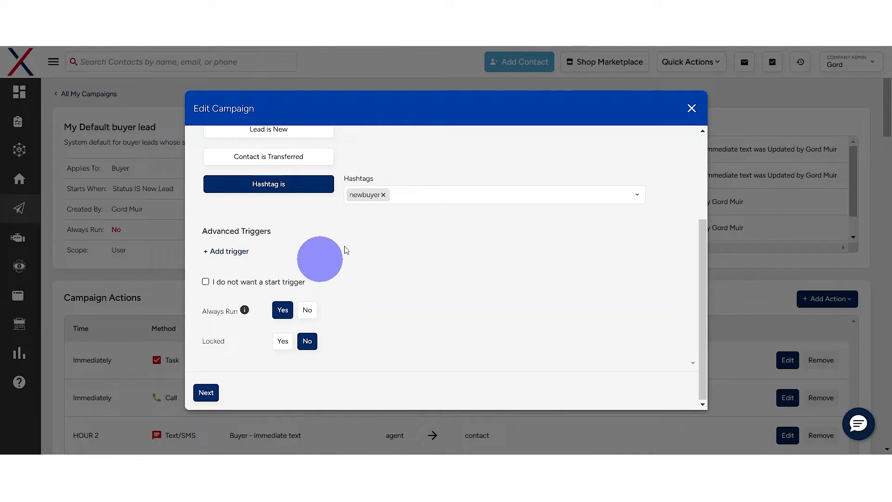
scroll(360, 388, "up", 2)
scroll(384, 362, "down", 2)
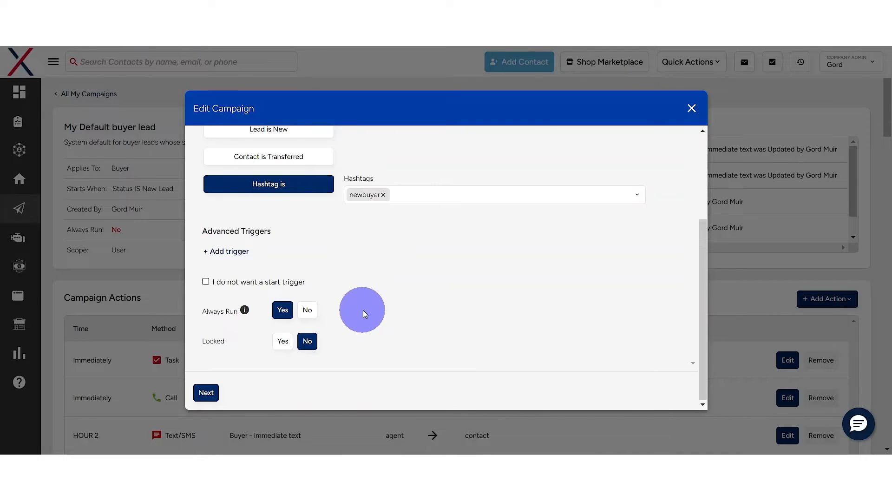
scroll(382, 317, "up", 1)
scroll(260, 367, "down", 1)
left_click(205, 391)
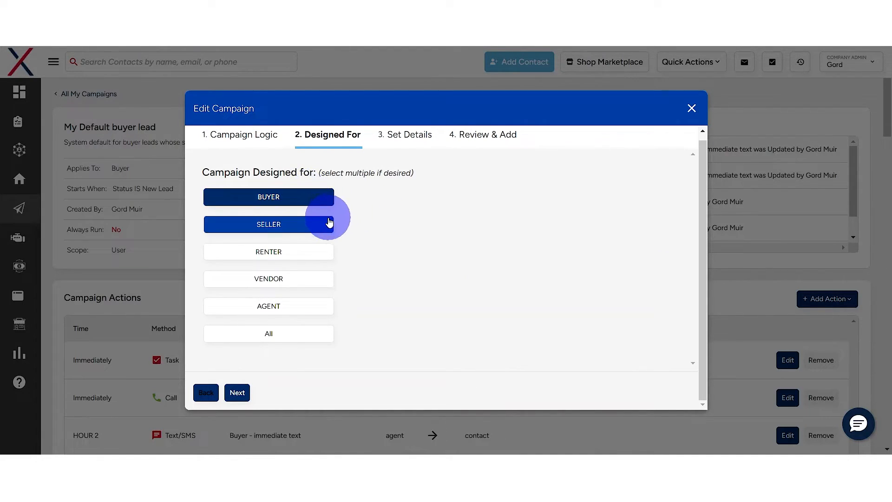
Step: Try adding Seller and Renter to the campaign's audience, and restore Buyer as the only selection
left_click(278, 232)
left_click(275, 252)
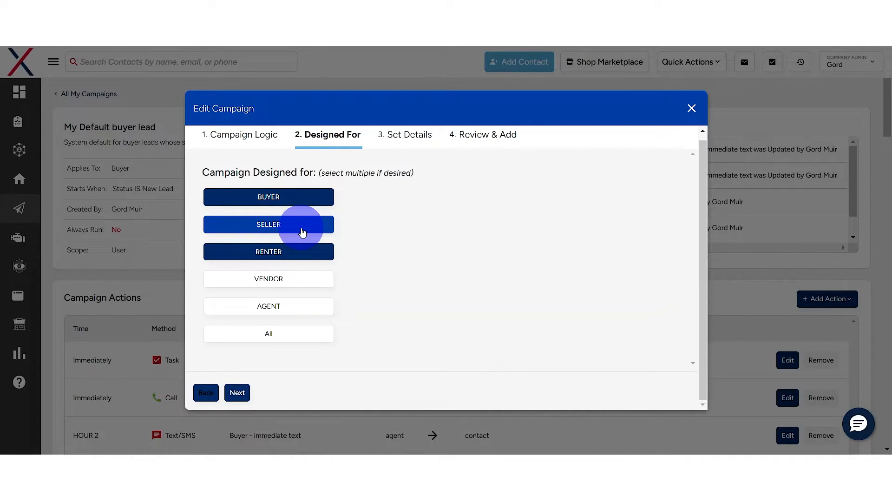
left_click(204, 390)
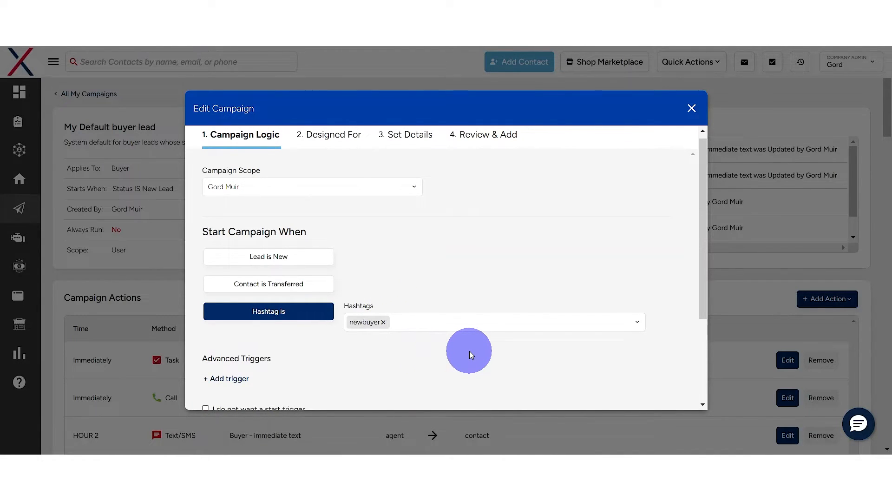
scroll(451, 381, "down", 3)
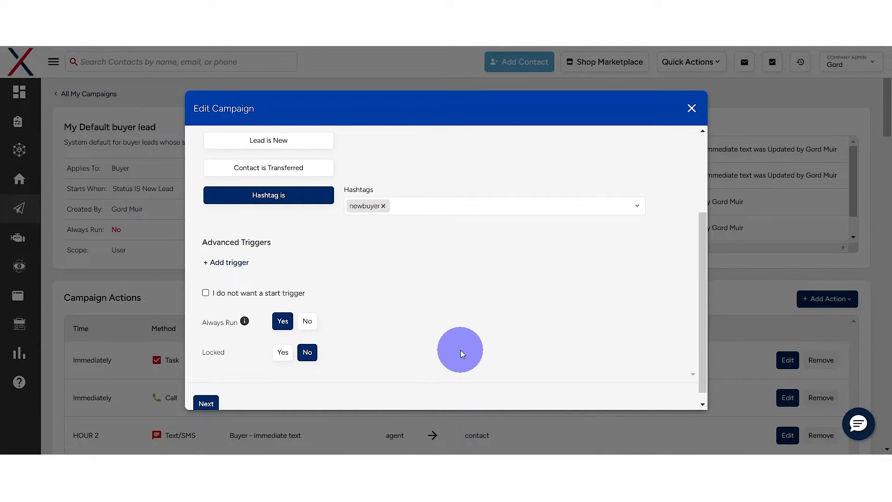
scroll(460, 353, "down", 1)
left_click(215, 393)
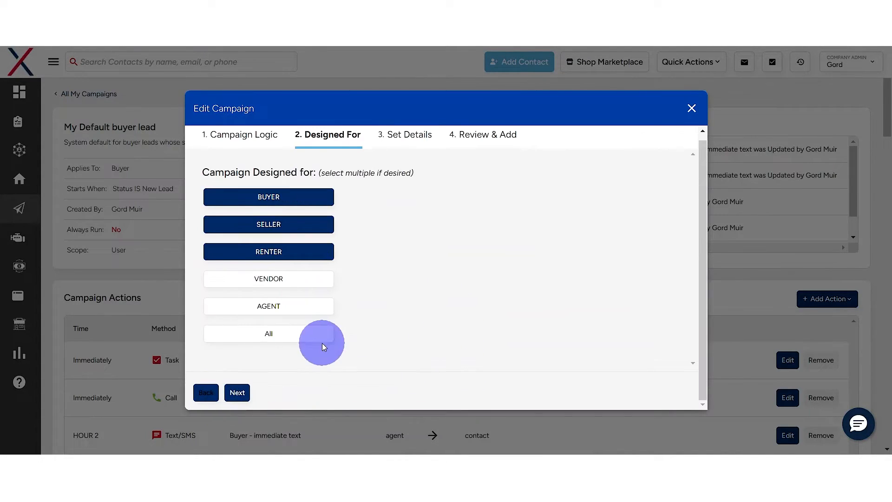
left_click(299, 252)
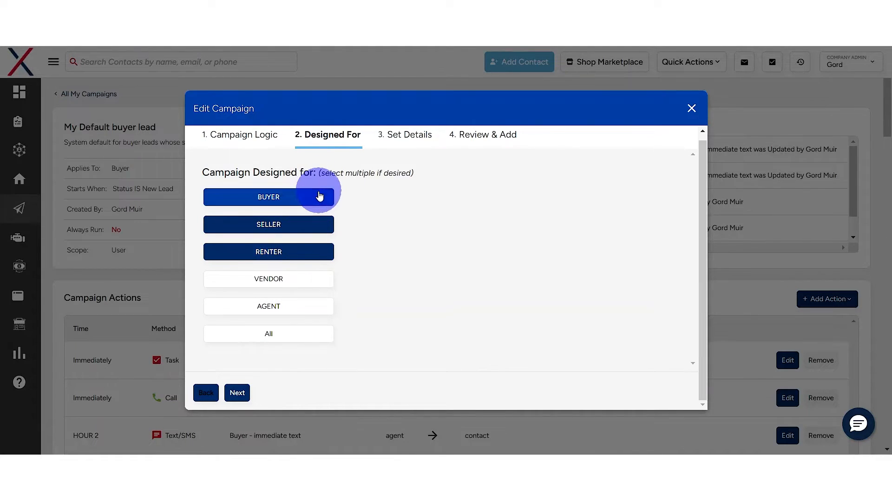
left_click(298, 254)
left_click(324, 195)
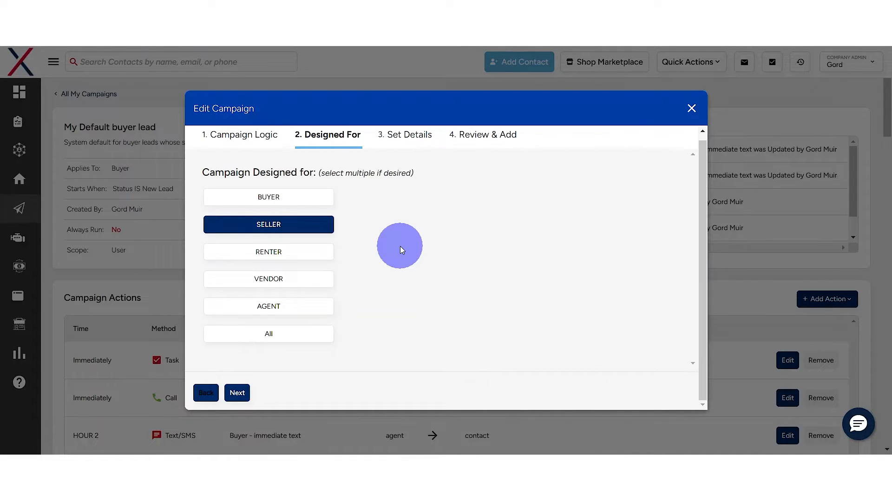
left_click(279, 200)
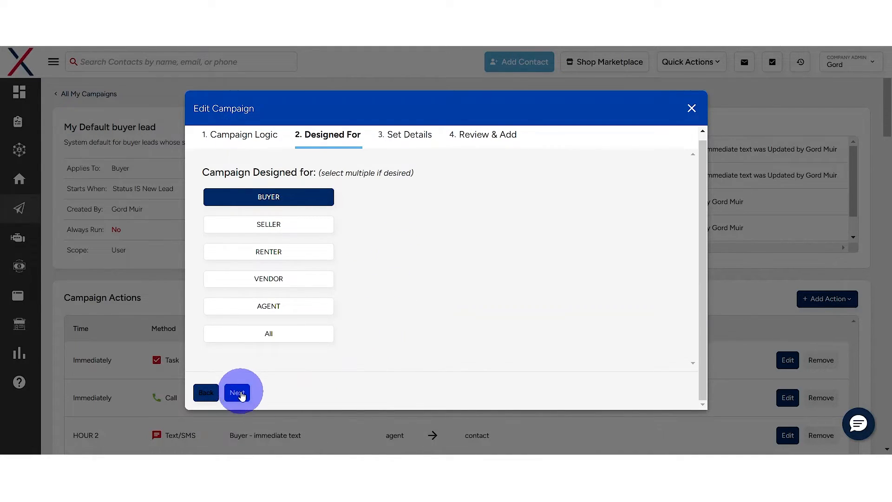
Step: Continue through the campaign details, keeping the existing name and description, to the final review
left_click(238, 393)
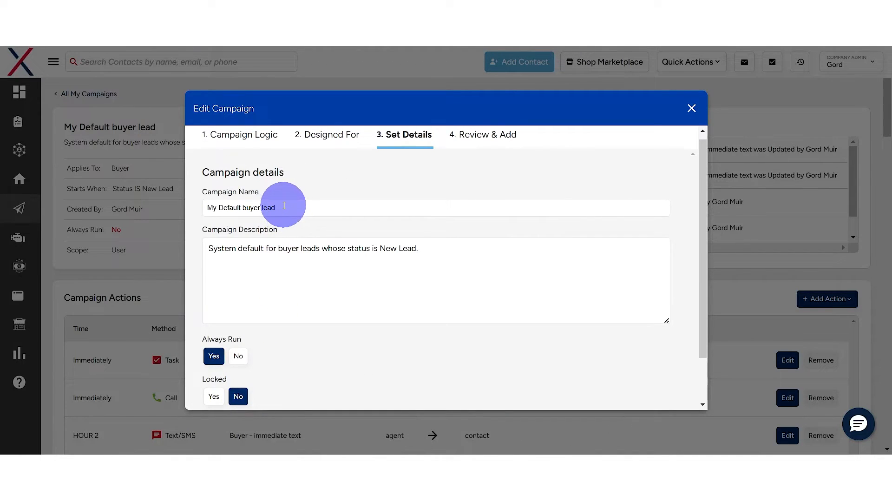
left_click(274, 249)
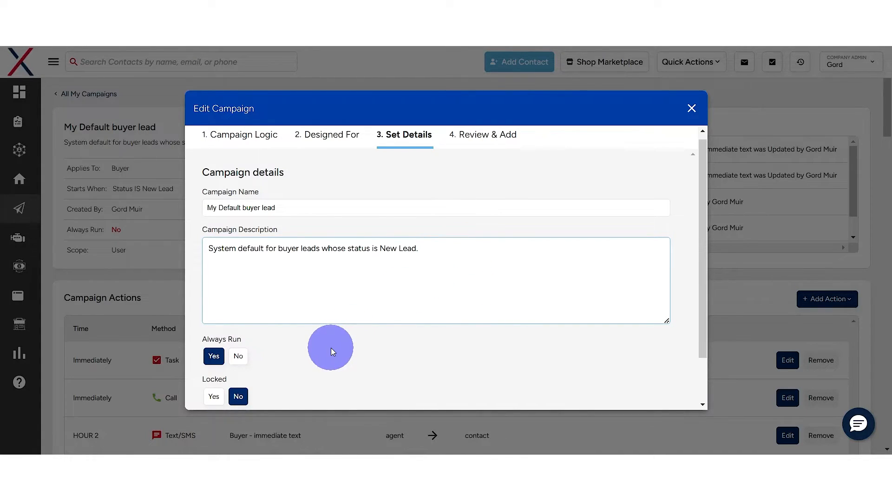
scroll(330, 352, "down", 2)
left_click(237, 393)
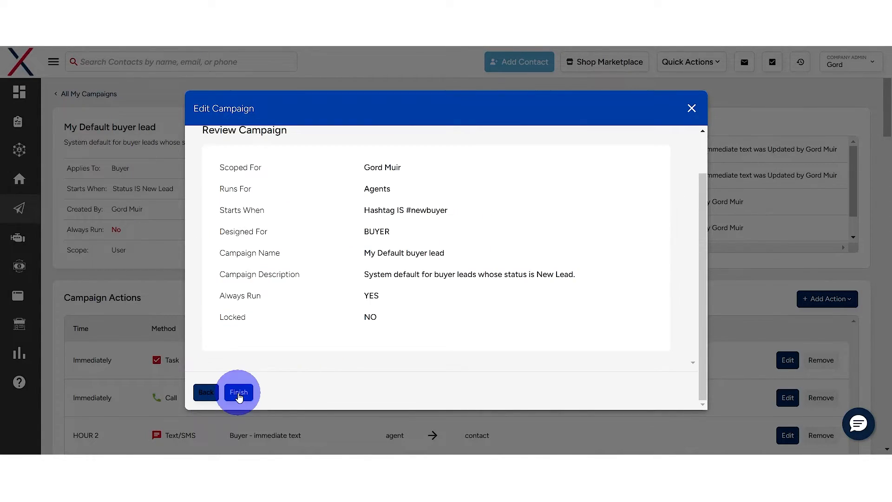
Step: Check the scope, start hashtag, audience, description and Always Run entries in the review, and save the campaign changes
scroll(458, 283, "up", 2)
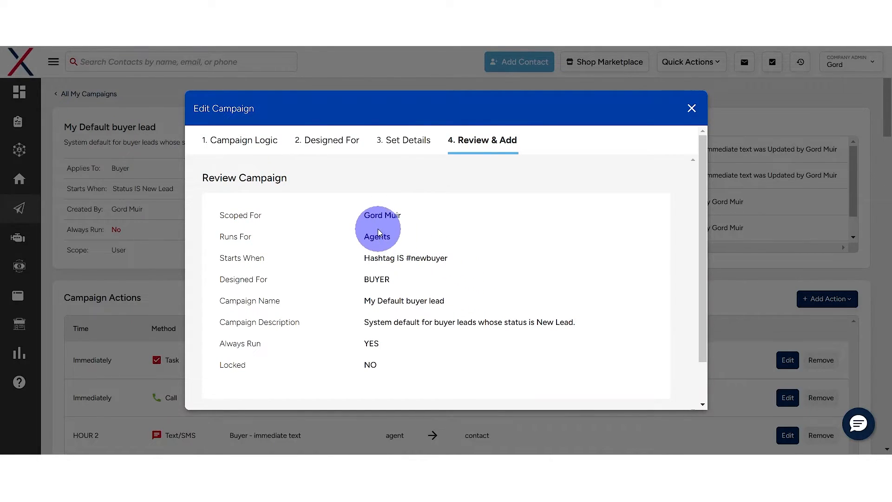
left_click_drag(365, 217, 410, 215)
left_click(412, 238)
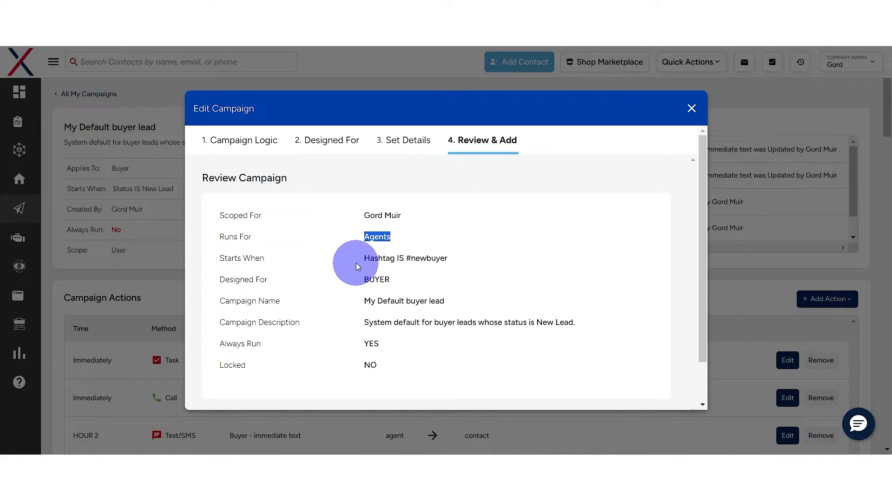
left_click(400, 258)
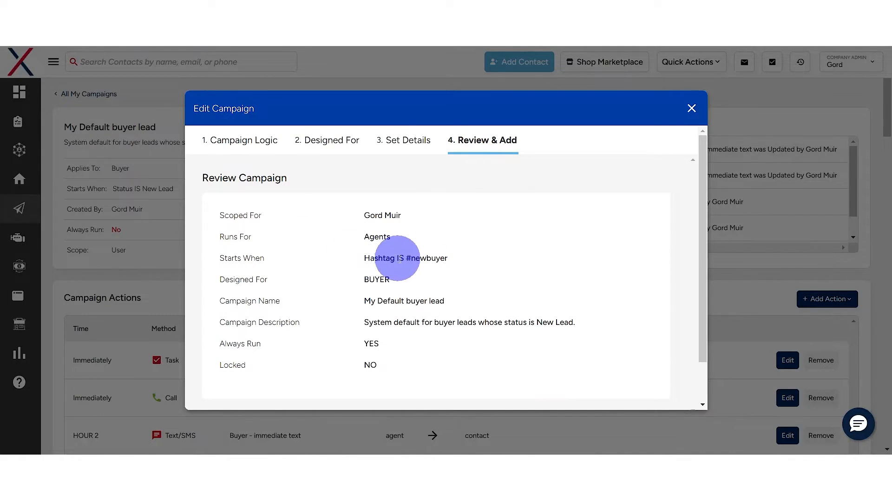
left_click_drag(412, 259, 437, 258)
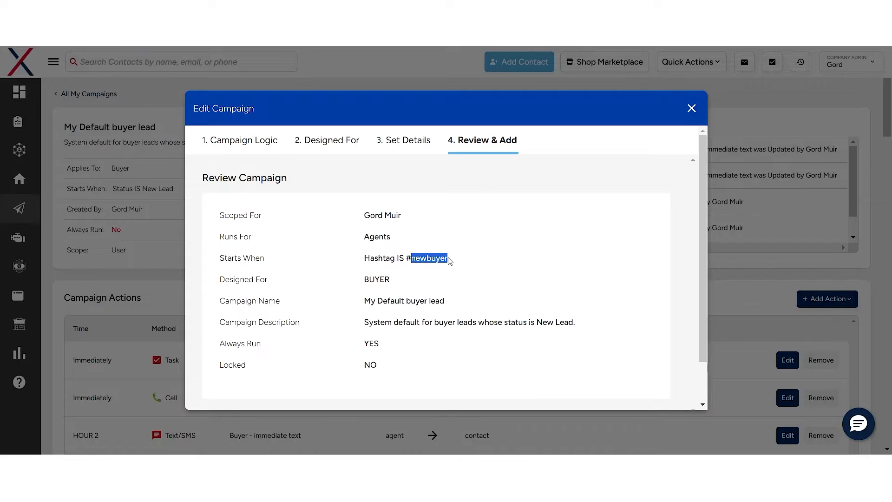
scroll(435, 260, "down", 1)
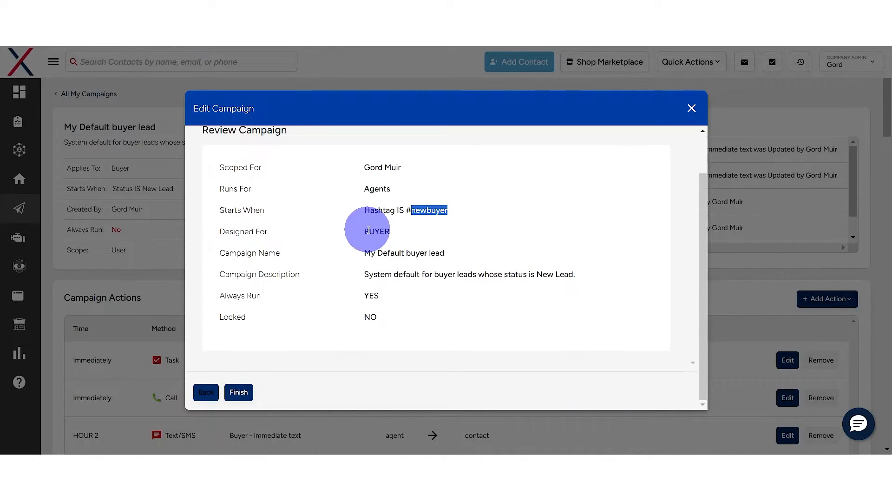
left_click(367, 264)
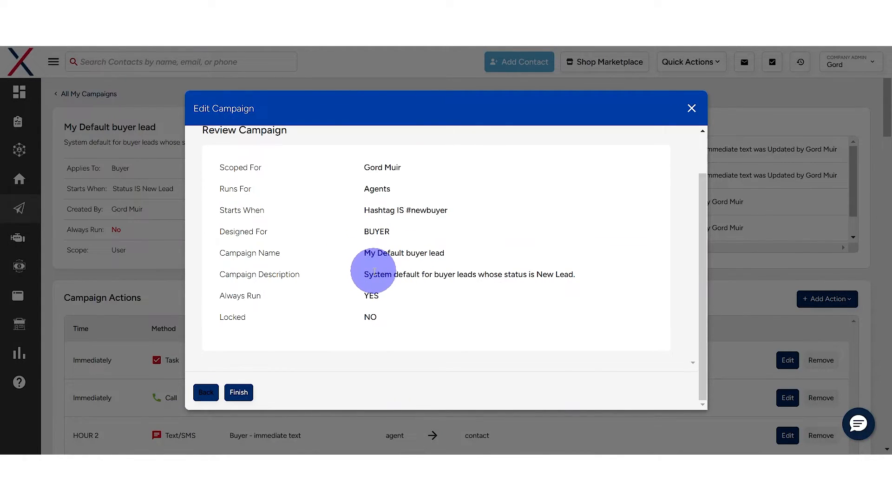
left_click_drag(364, 274, 499, 275)
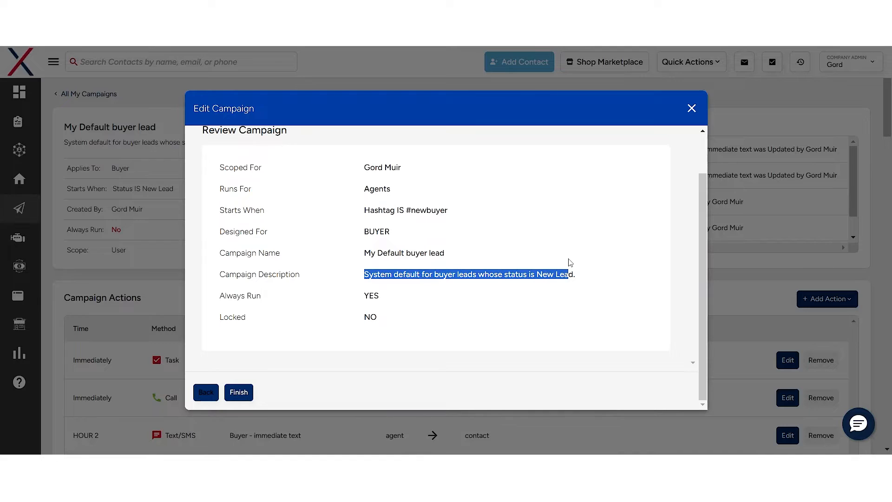
left_click(378, 298)
left_click_drag(366, 295, 379, 295)
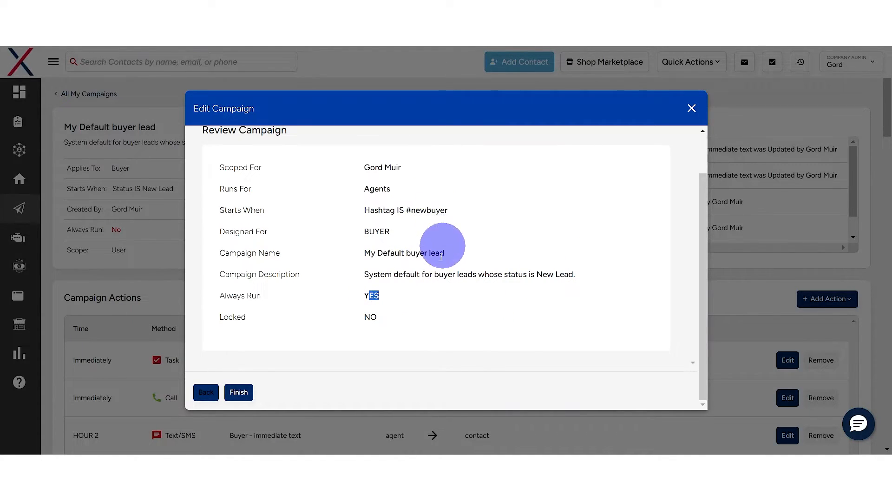
left_click(238, 393)
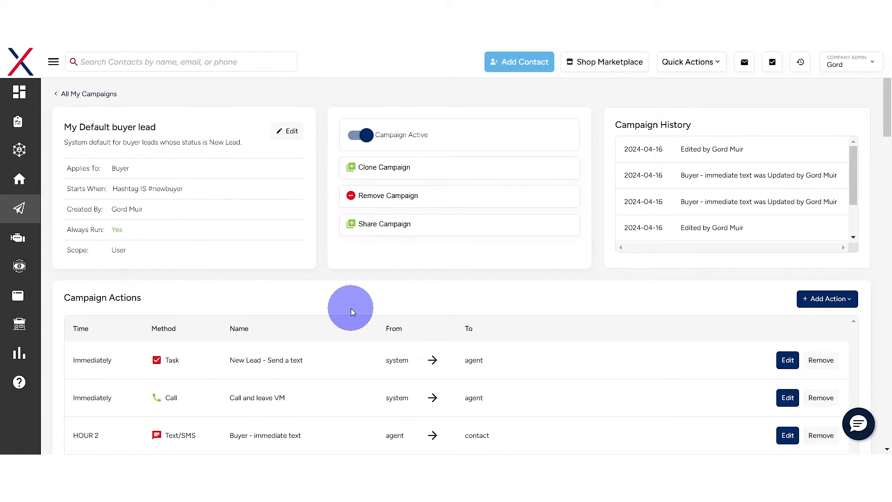
Step: Reopen the My Default buyer lead campaign's settings and examine its scope, start trigger and Always Run option
left_click(298, 131)
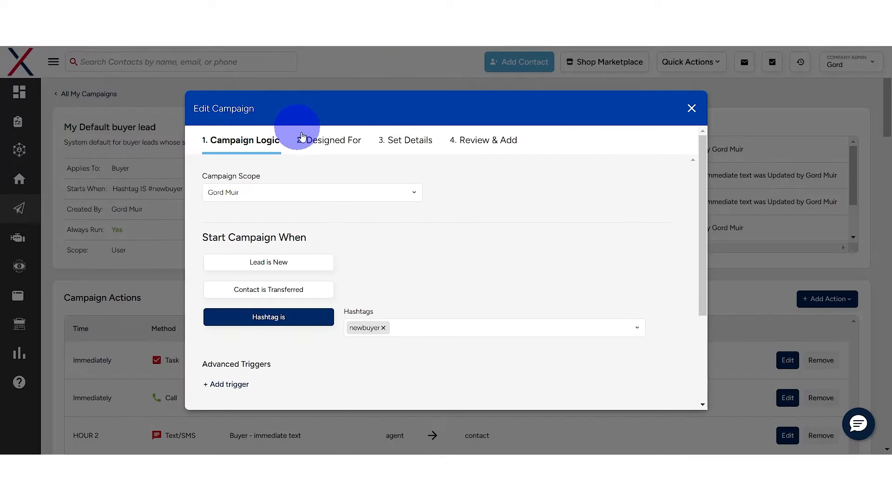
scroll(346, 243, "down", 1)
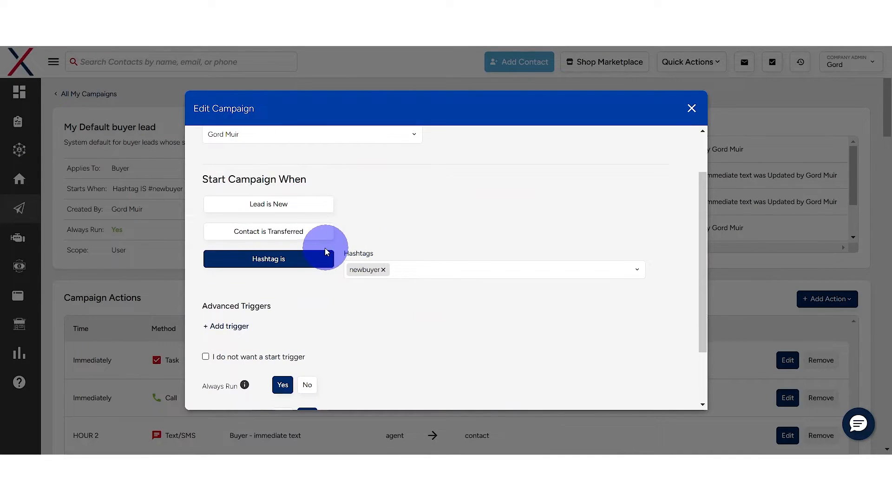
scroll(309, 253, "down", 1)
scroll(325, 279, "up", 2)
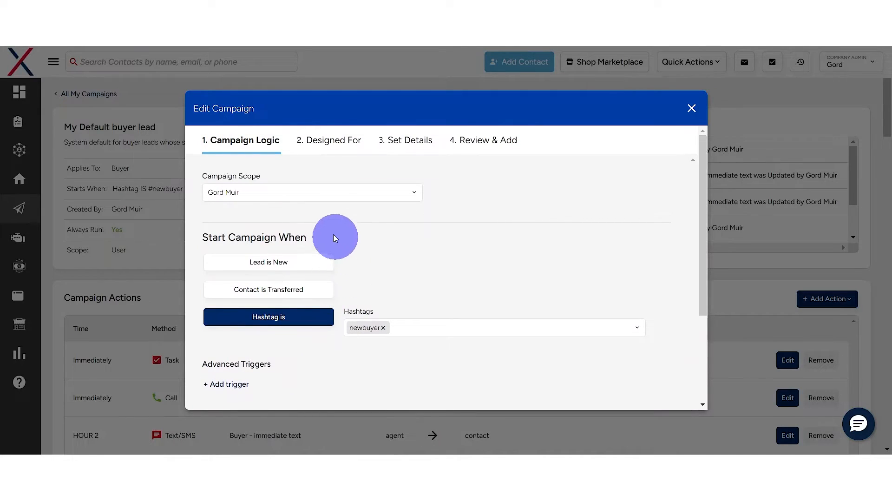
Step: Close the campaign settings unchanged, return to the full campaign list, and switch its scope from Company to the agent's own account
scroll(293, 288, "down", 3)
left_click(695, 112)
left_click(410, 264)
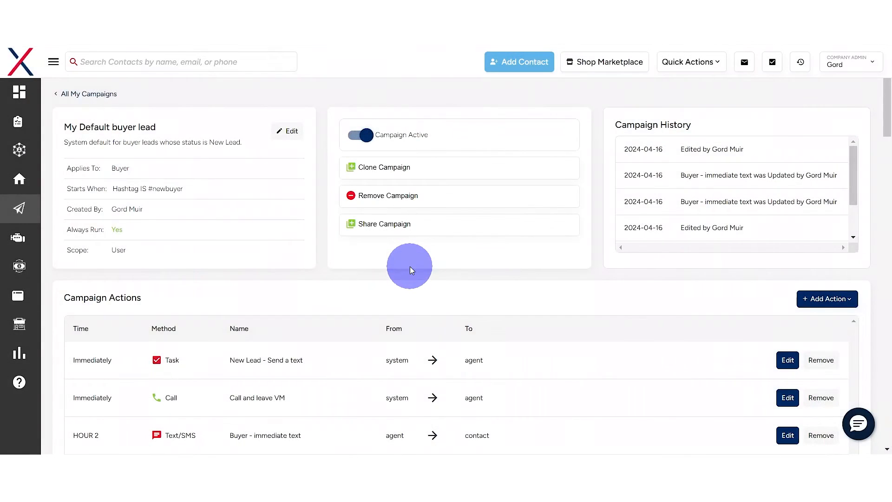
left_click(93, 95)
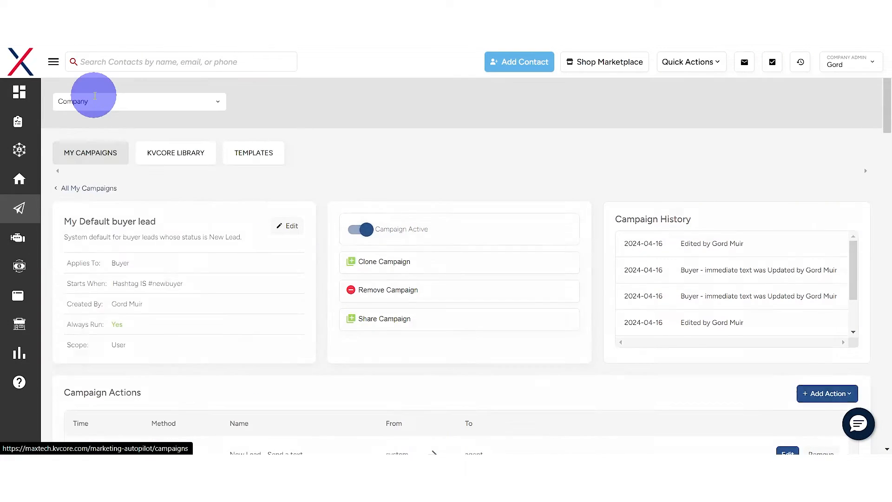
left_click(138, 103)
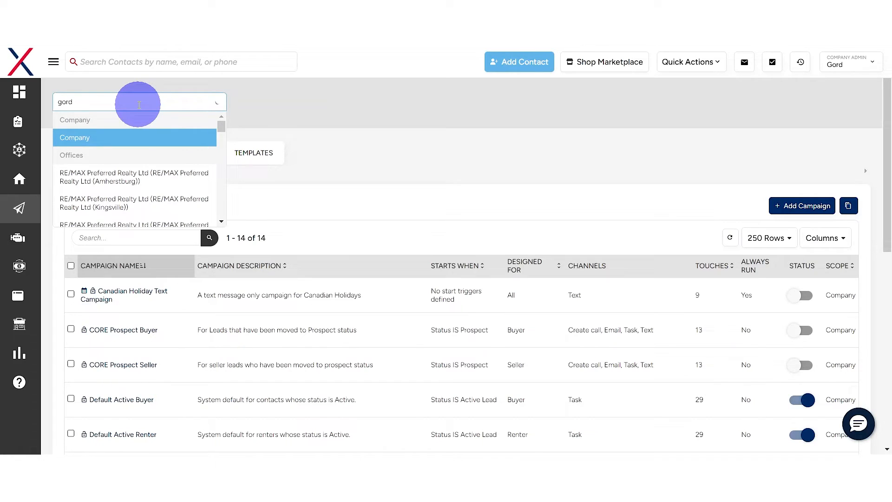
left_click(95, 172)
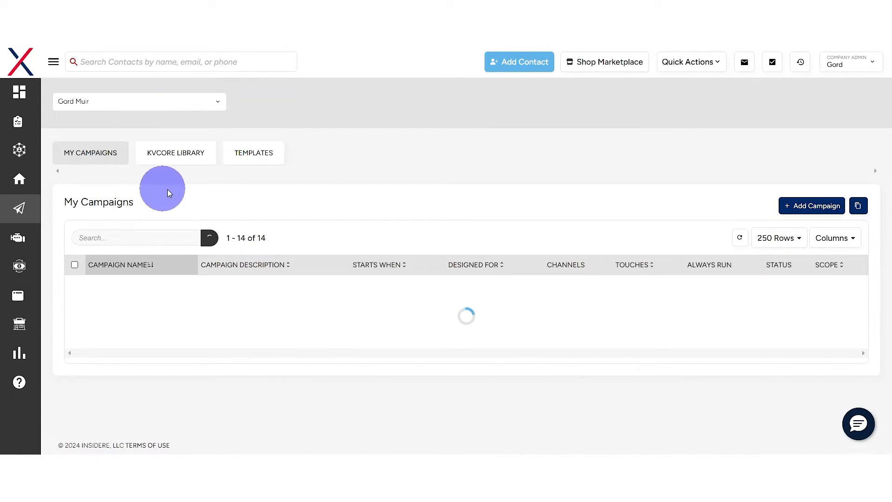
Step: Look through the agent's campaign list and examine the start triggers, statuses and scopes, including those of My Default buyer lead
scroll(303, 258, "down", 1)
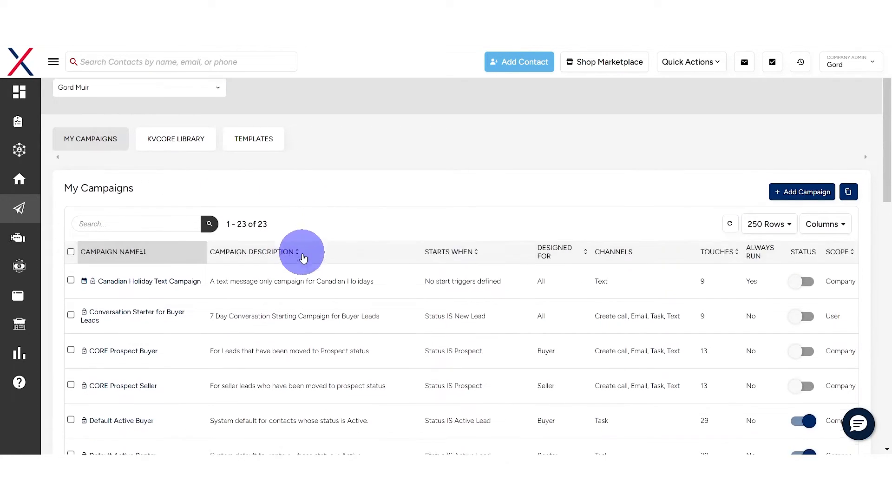
scroll(303, 257, "down", 10)
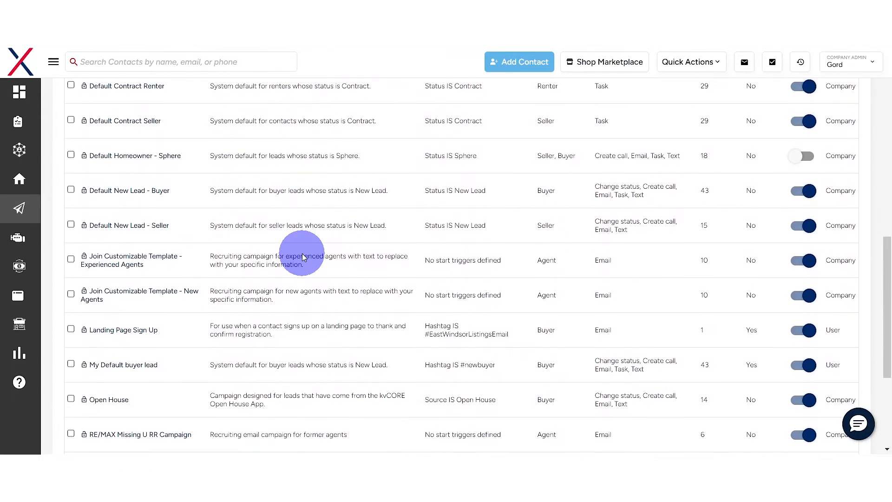
scroll(303, 253, "down", 5)
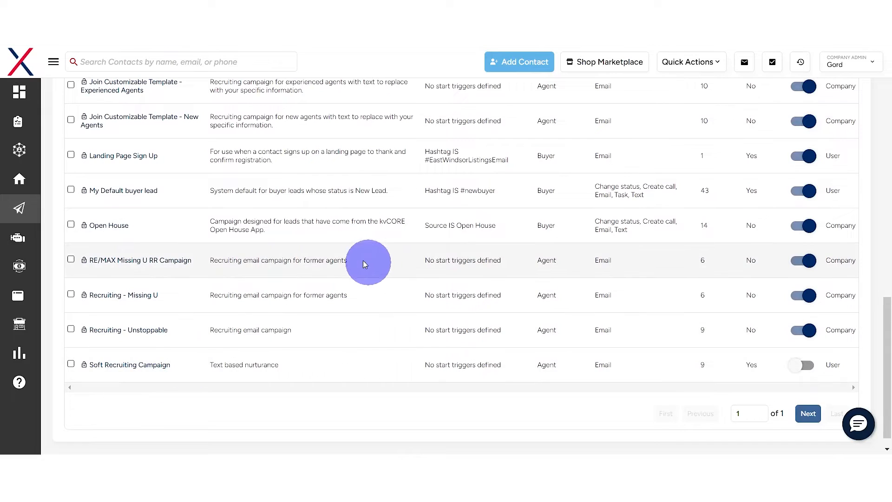
scroll(360, 253, "up", 2)
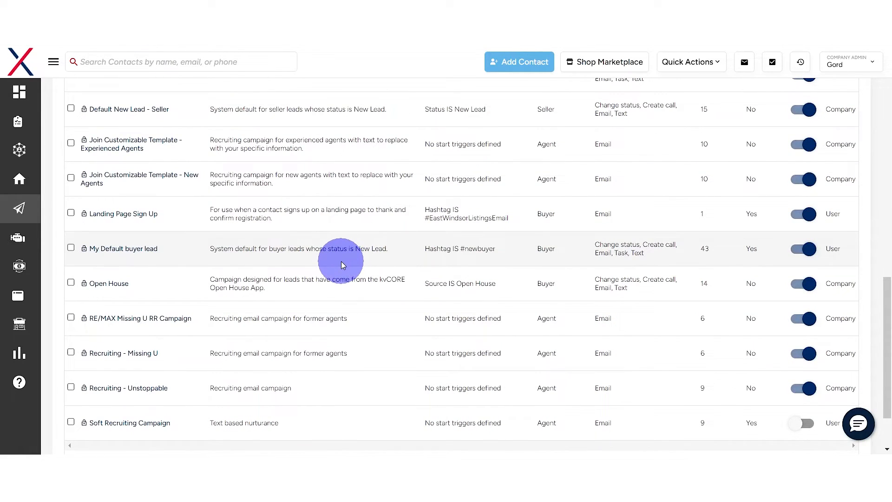
scroll(333, 279, "up", 3)
scroll(333, 279, "up", 5)
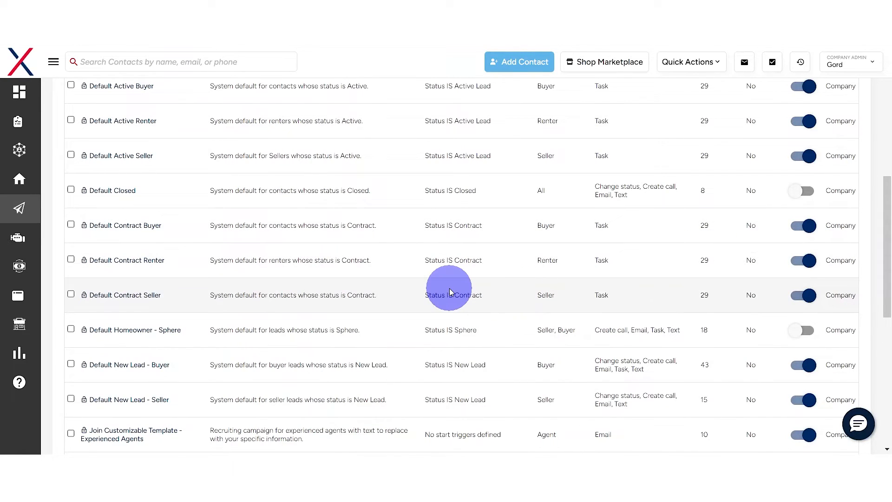
scroll(460, 288, "up", 10)
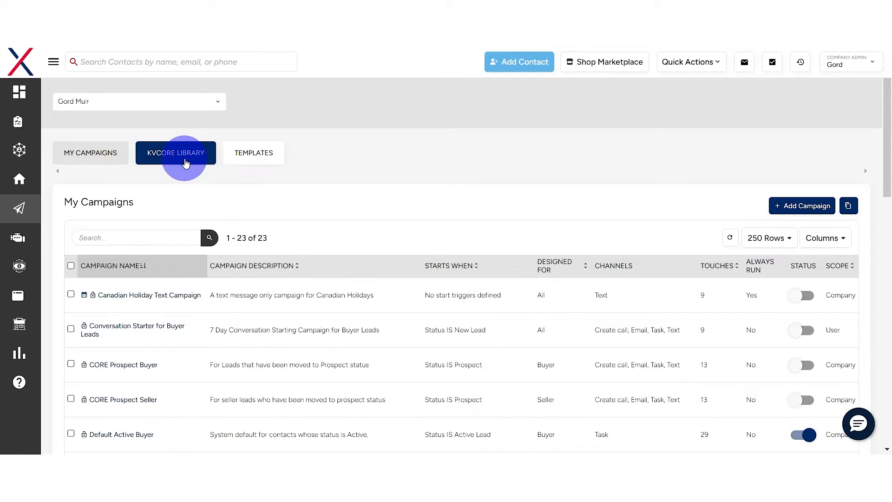
Step: Open Buyer Nurture - 1 Year Campaign from the kvCORE Library and look over its details and actions
left_click(185, 163)
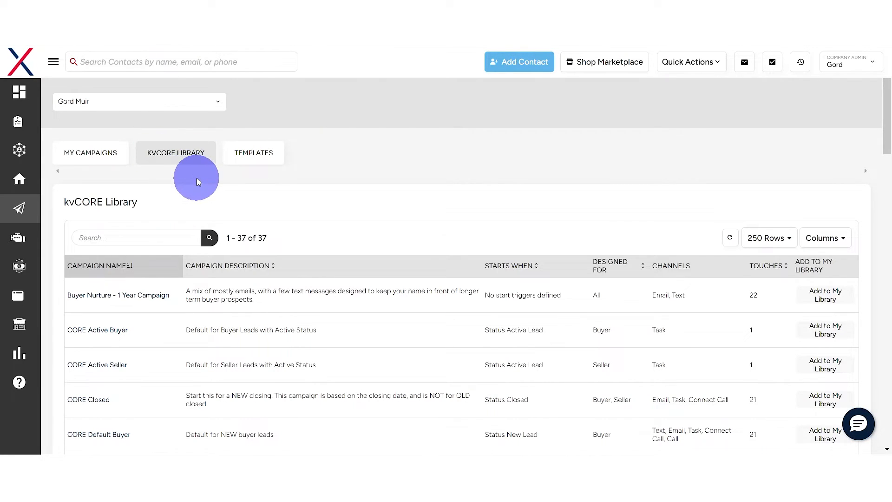
scroll(293, 214, "down", 1)
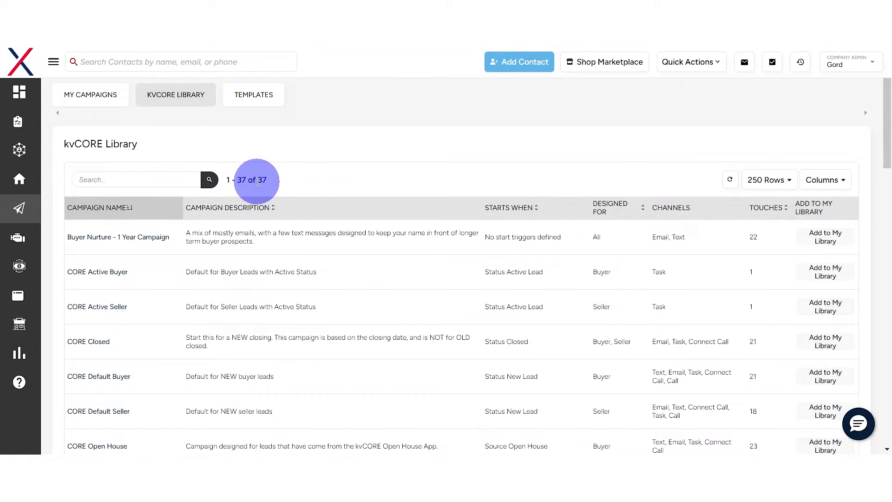
scroll(274, 237, "down", 2)
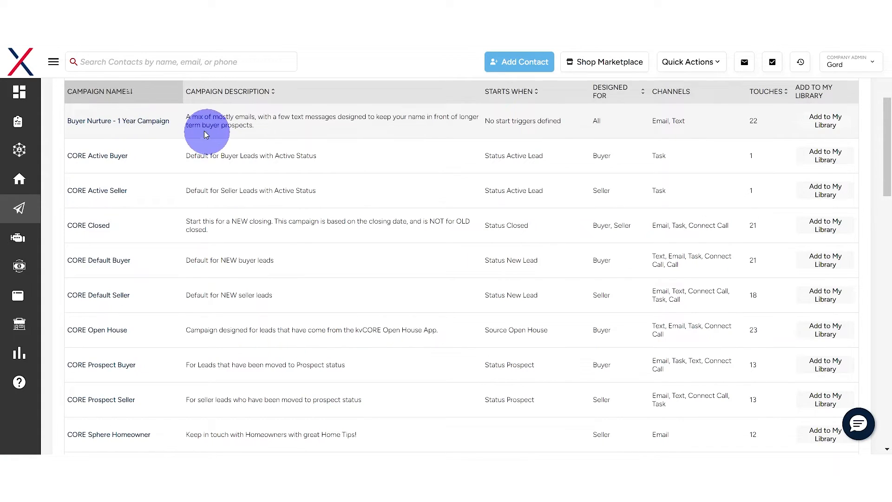
left_click(162, 124)
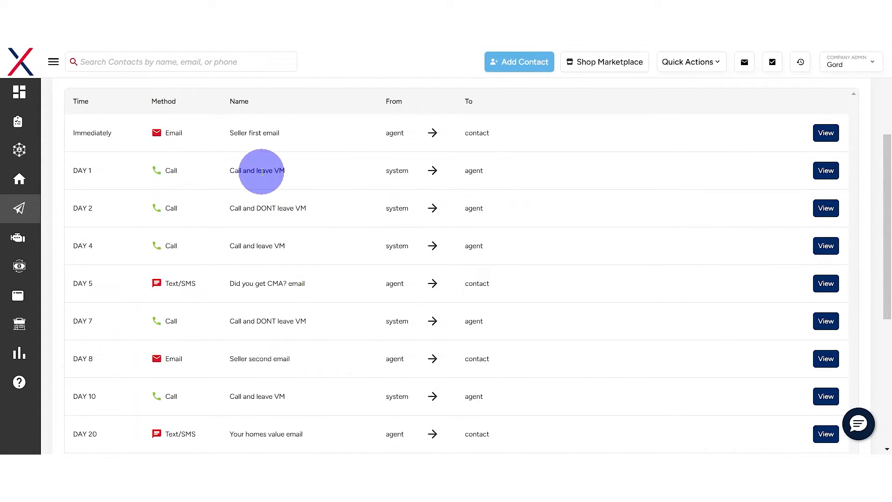
scroll(143, 159, "up", 1)
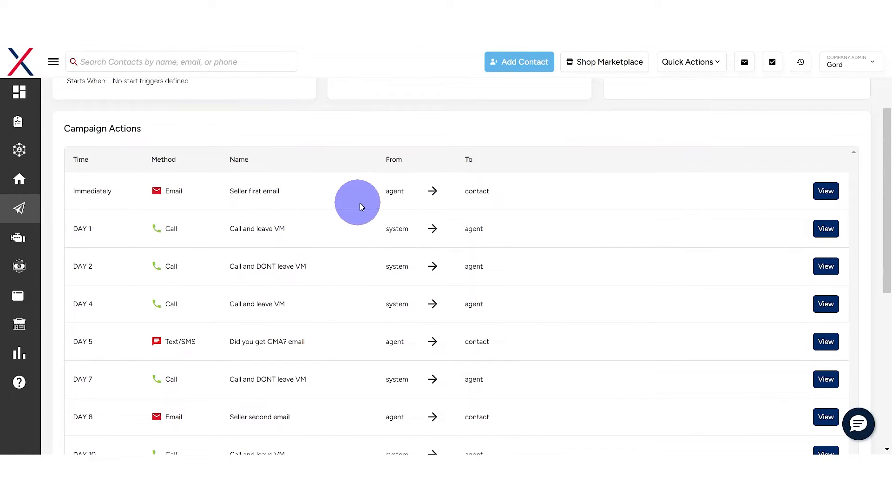
scroll(406, 209, "up", 2)
scroll(420, 272, "down", 2)
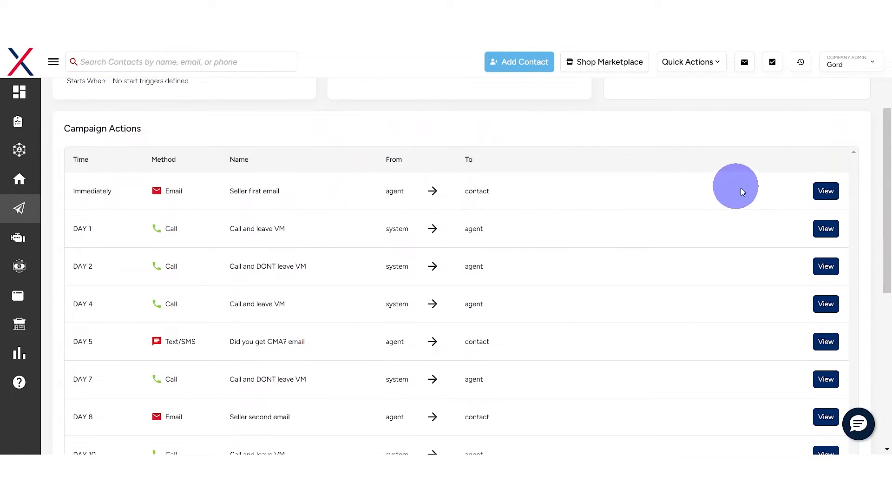
Step: View the content of the immediate "Seller first email" action, and examine the remaining actions in the schedule
left_click(825, 190)
scroll(572, 260, "down", 1)
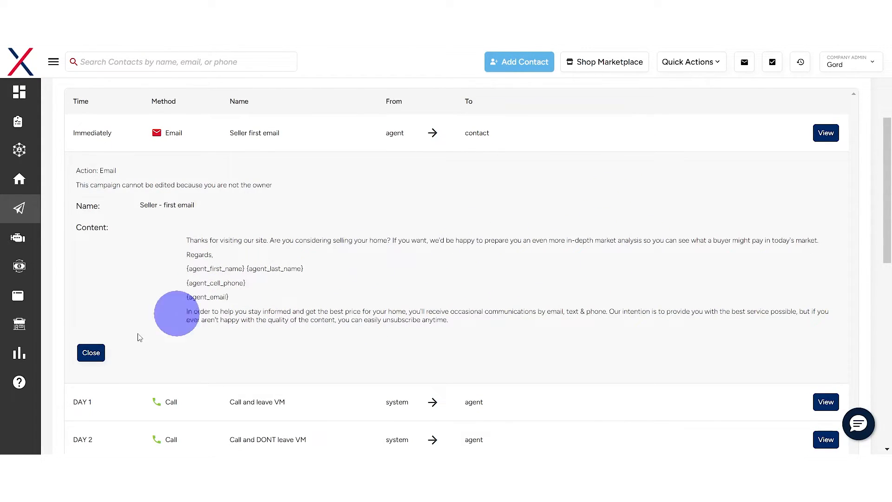
left_click(91, 353)
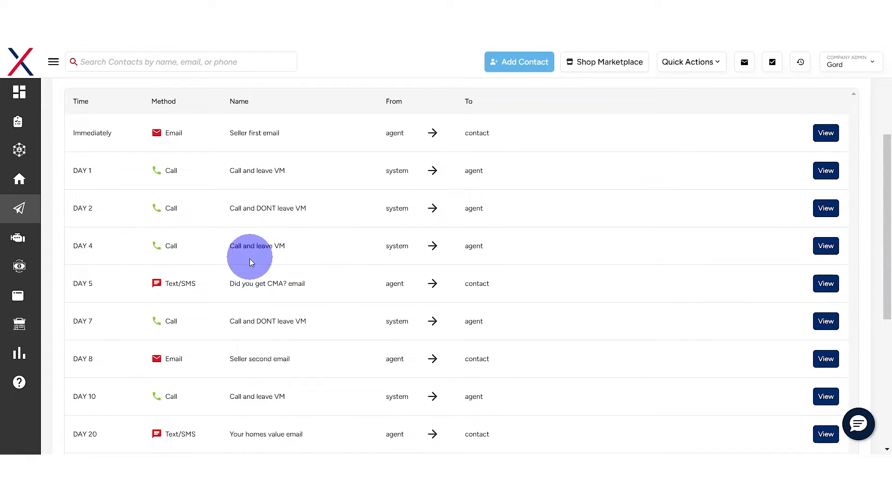
scroll(222, 258, "down", 1)
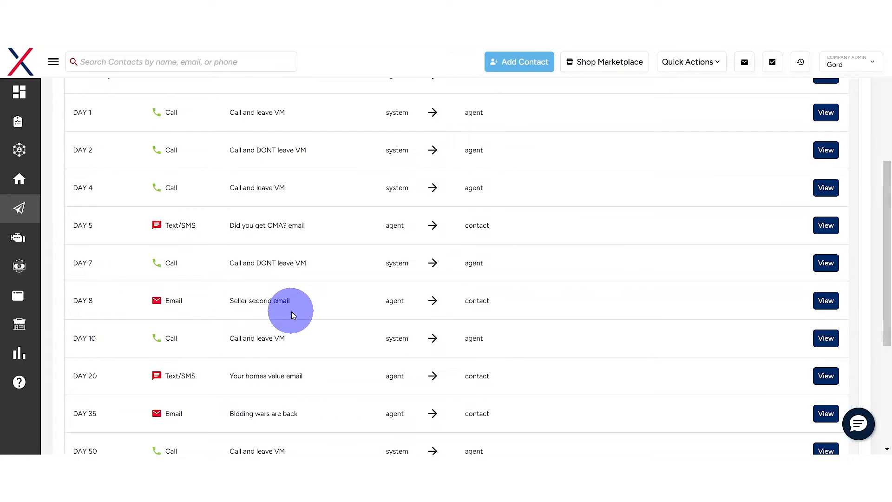
scroll(293, 312, "down", 1)
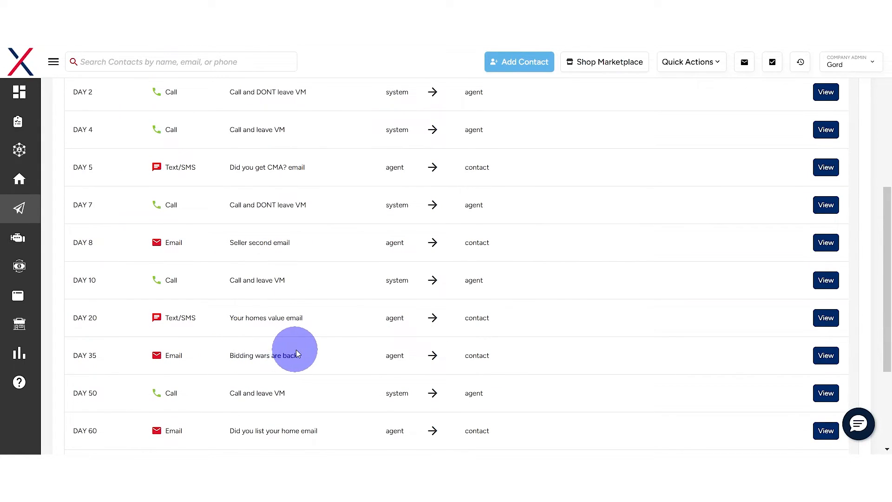
scroll(297, 351, "down", 3)
scroll(299, 346, "up", 8)
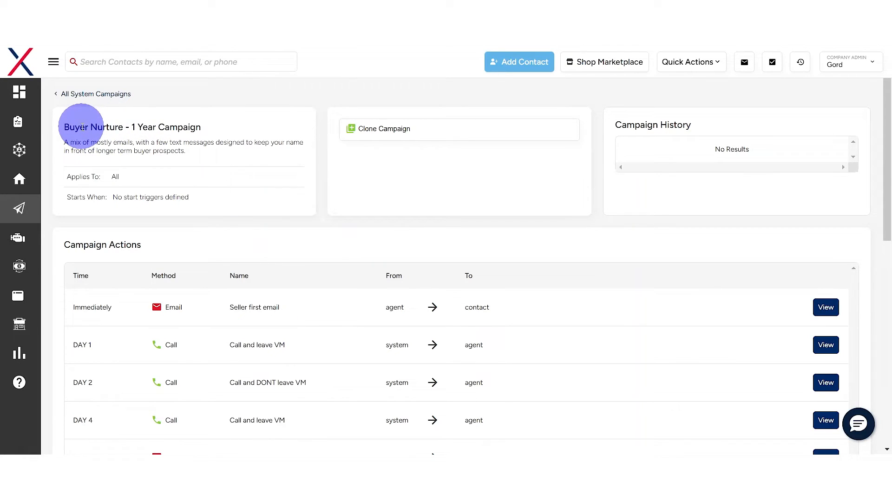
Step: Check the Buyer Nurture campaign's title against its actions, and view the content of the Day 365 "Did you list it email" action
left_click_drag(67, 126, 122, 133)
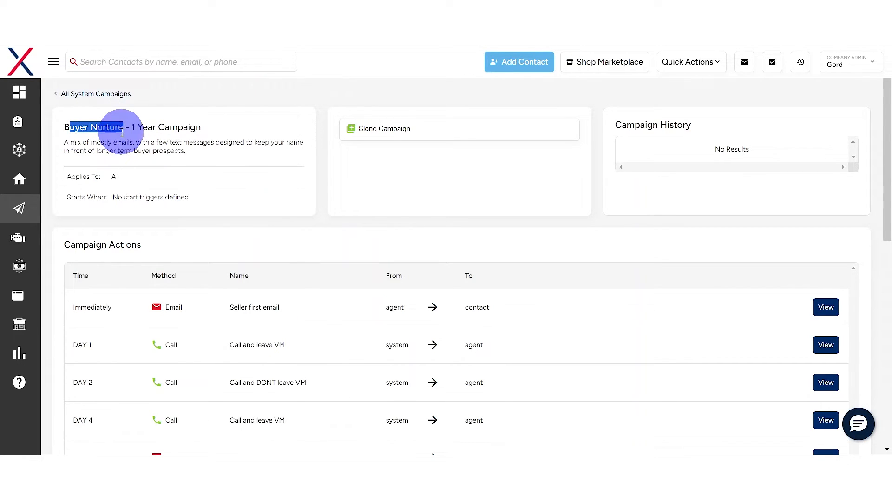
left_click(87, 136)
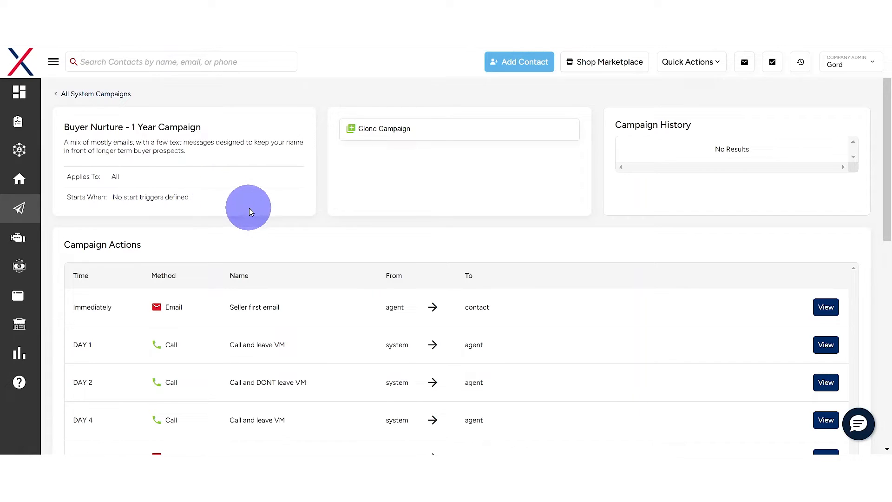
scroll(250, 208, "down", 1)
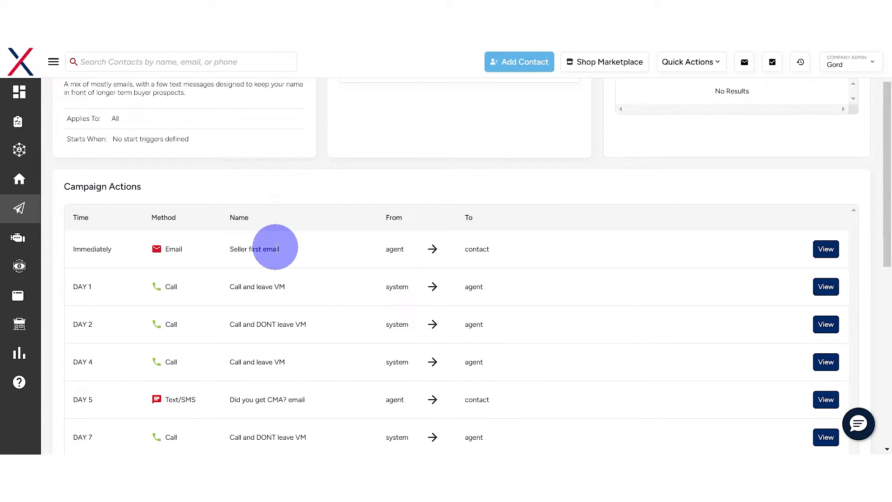
scroll(277, 247, "down", 7)
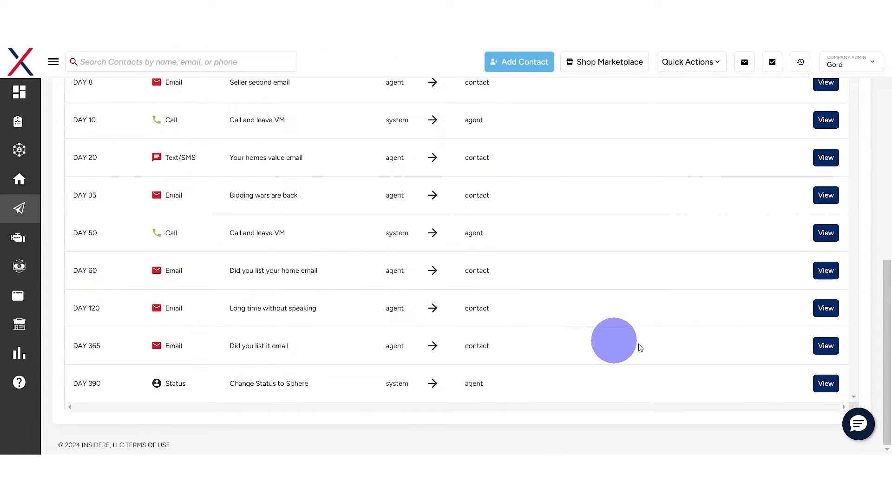
left_click(826, 346)
scroll(621, 325, "down", 3)
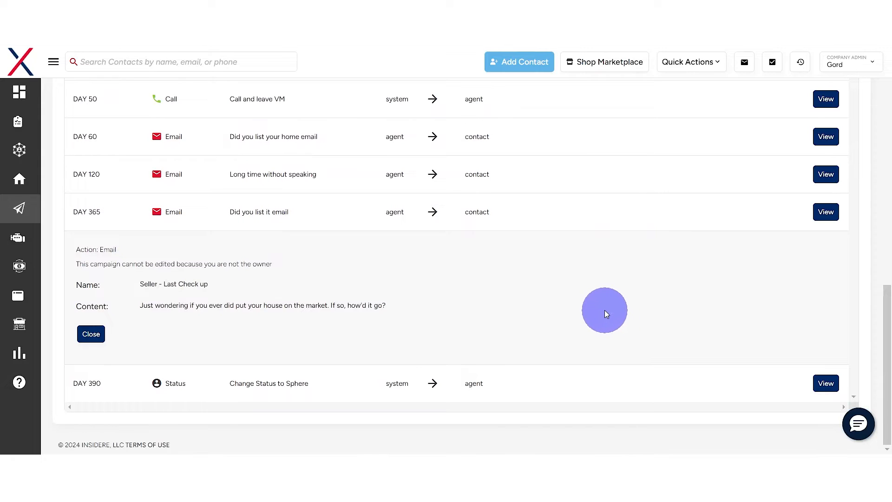
left_click(92, 335)
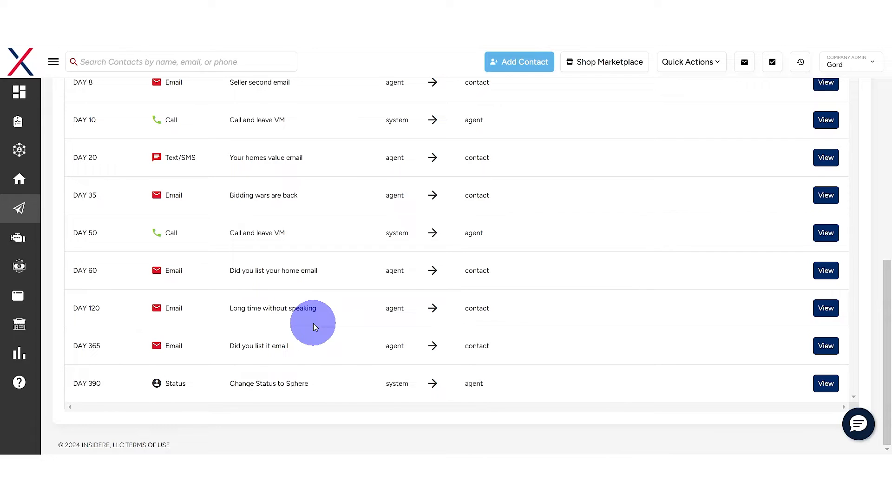
Step: Return to the kvCORE Library and add Buyer Nurture - 1 Year Campaign to the agent's own library
scroll(303, 321, "up", 5)
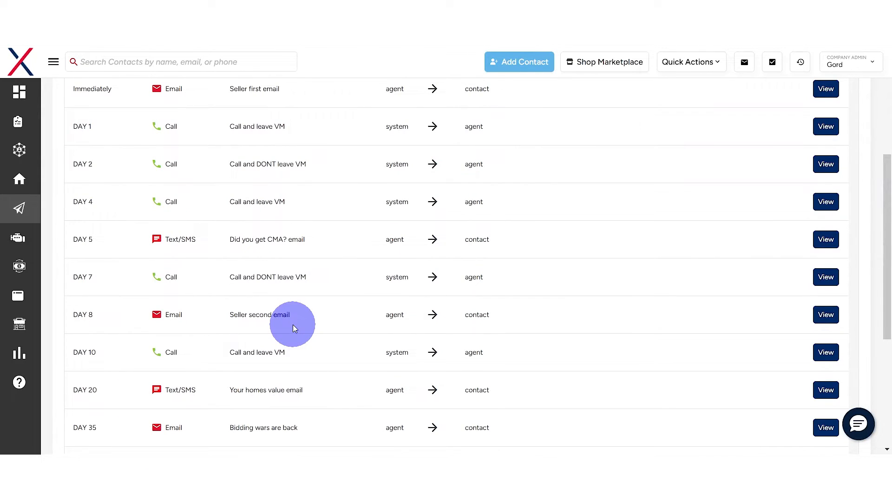
scroll(293, 328, "down", 4)
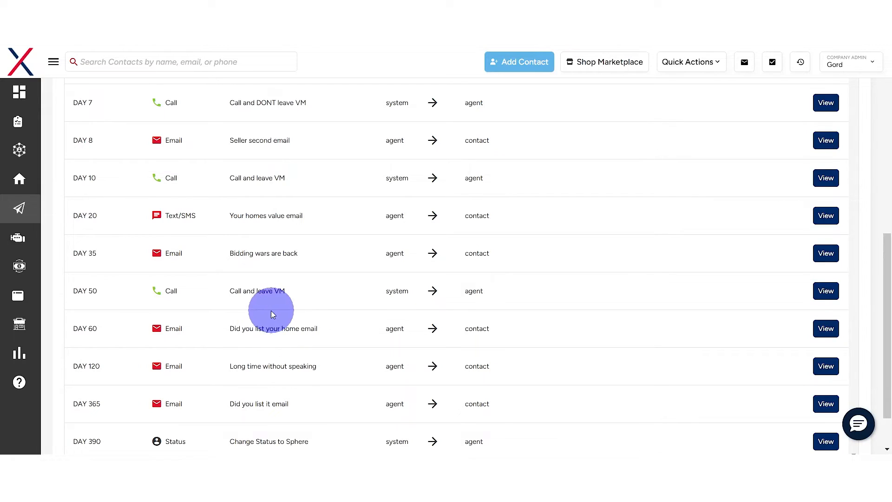
scroll(250, 318, "up", 4)
scroll(231, 320, "up", 5)
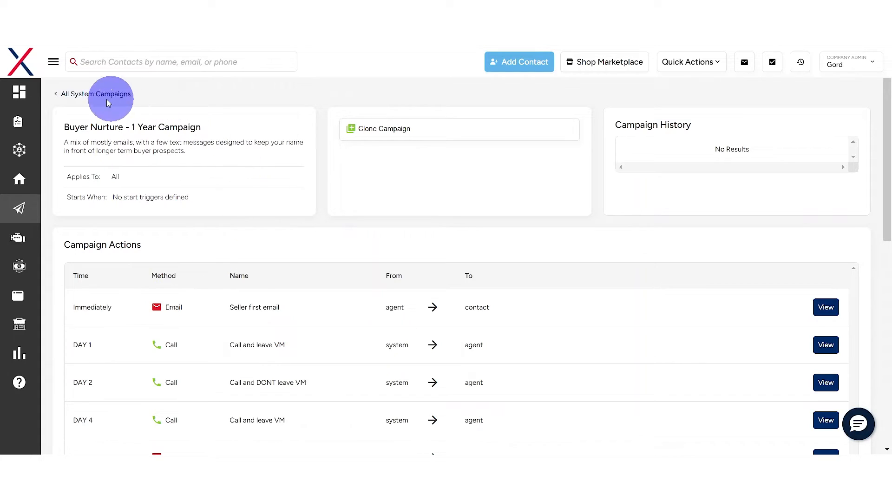
left_click(65, 96)
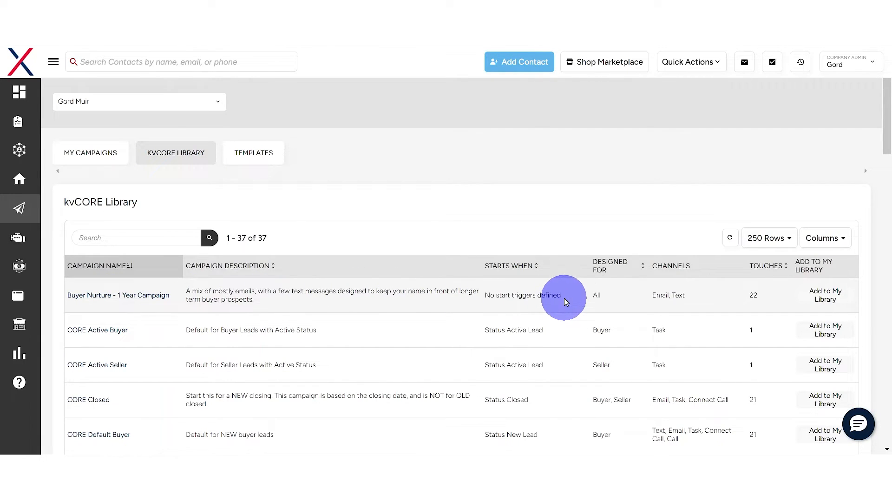
left_click(818, 295)
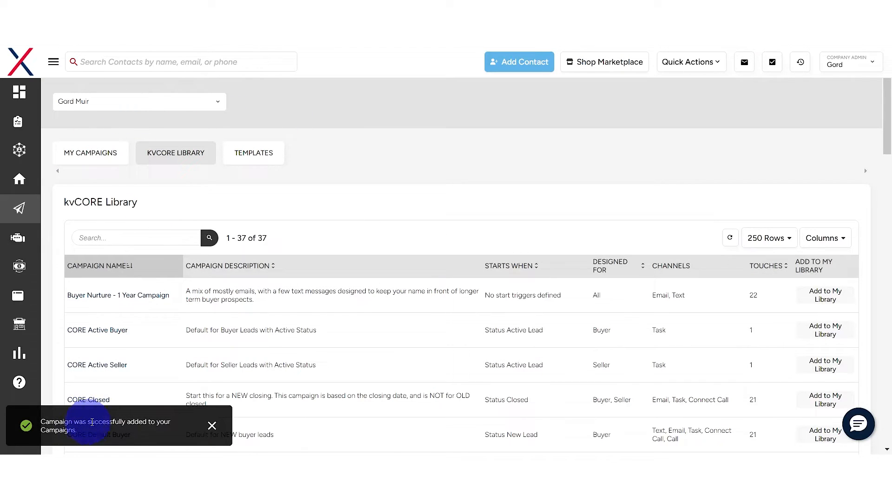
Step: Activate Buyer Nurture - 1 Year Campaign in the agent's own campaign list and dismiss the notification
left_click(90, 153)
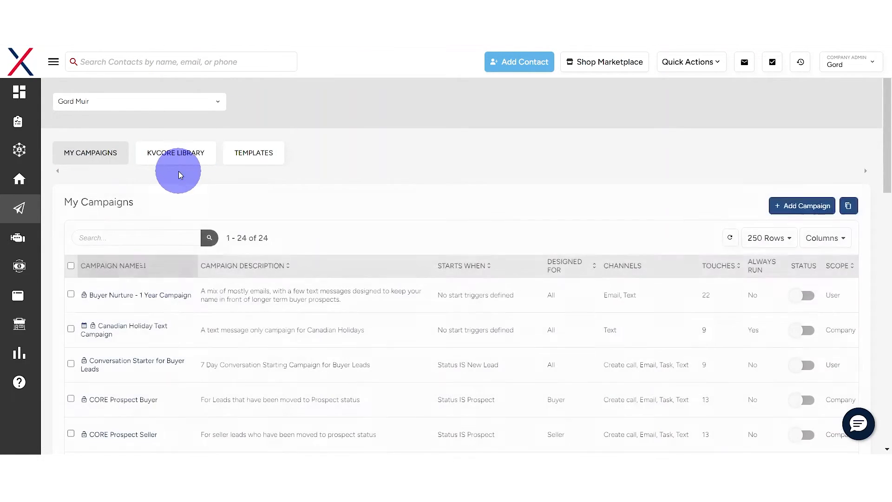
scroll(275, 209, "down", 1)
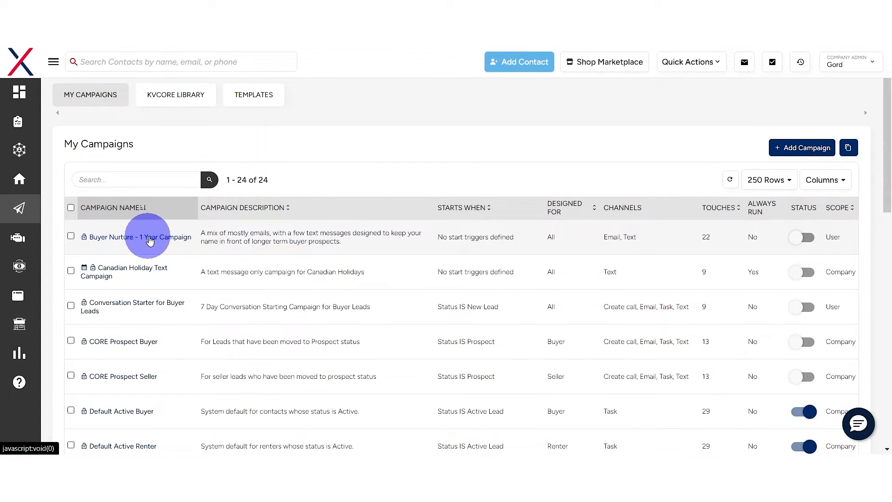
left_click(798, 240)
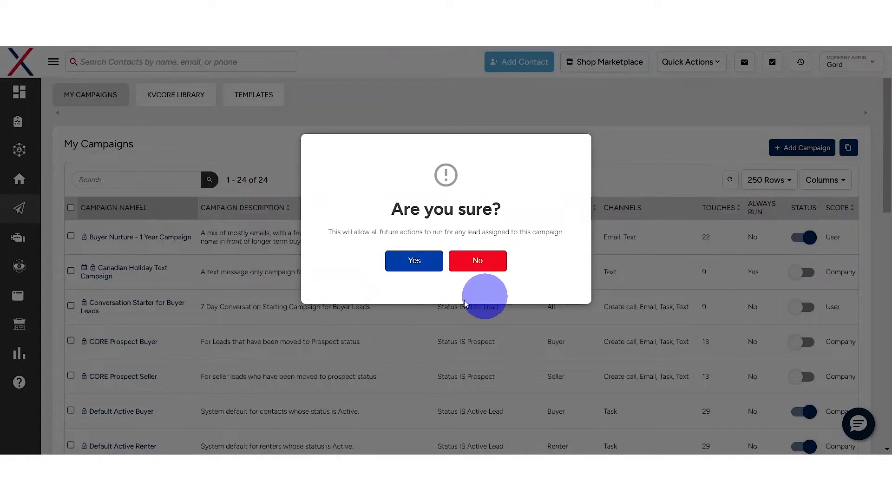
left_click(410, 267)
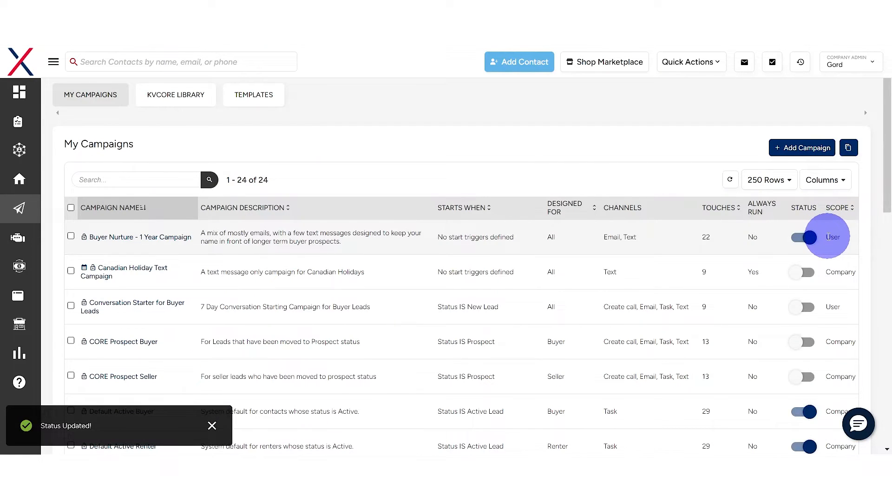
left_click(216, 430)
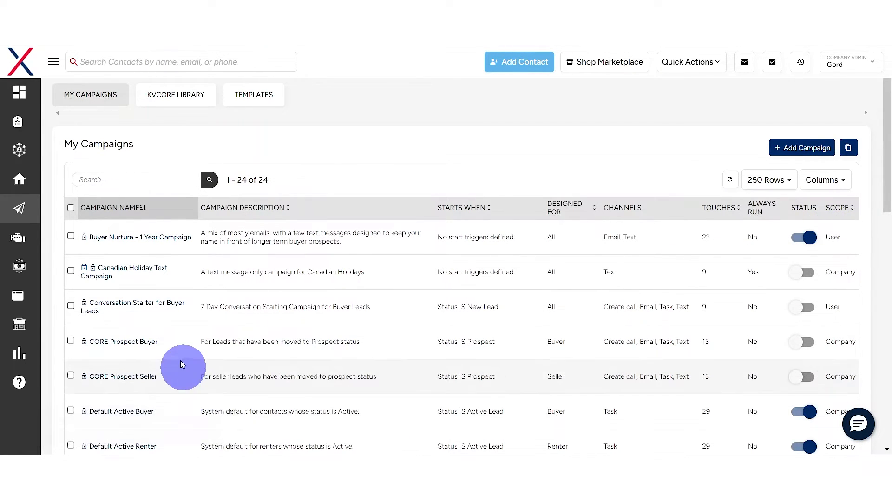
Step: Open Buyer Nurture - 1 Year Campaign, examine the start trigger options in its settings, and close the settings without saving
scroll(162, 237, "down", 2)
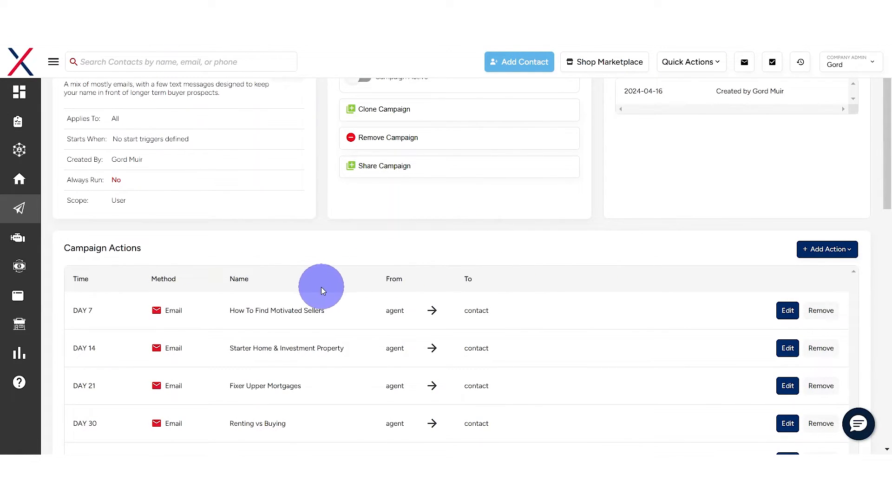
scroll(324, 291, "up", 2)
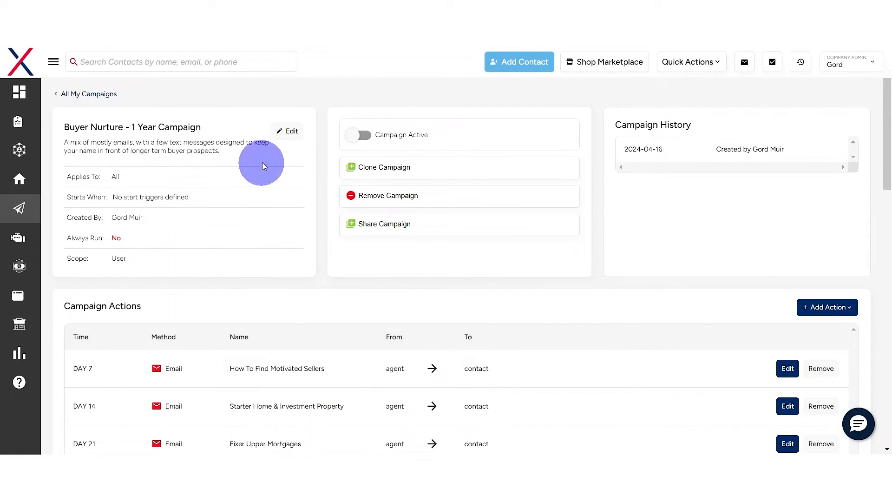
left_click(287, 132)
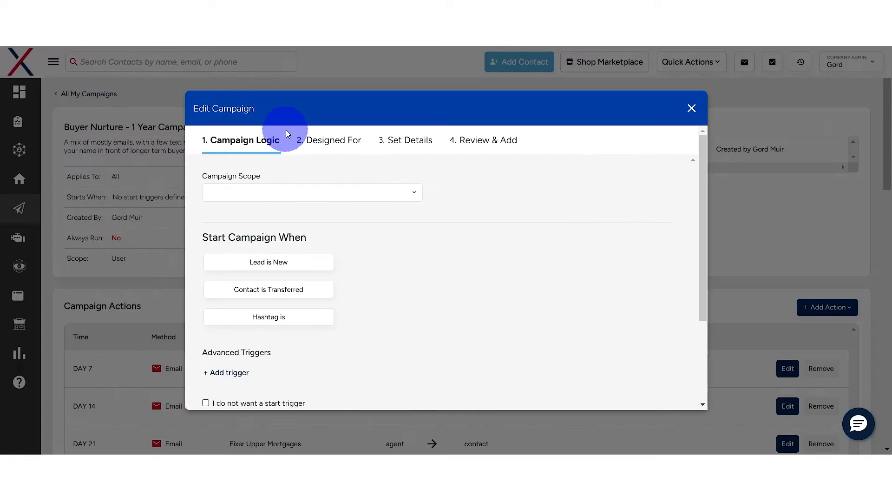
scroll(367, 249, "down", 1)
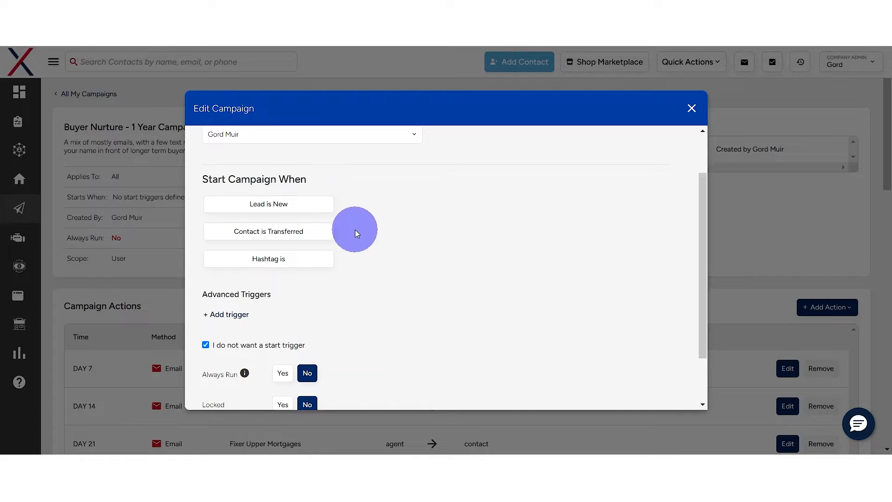
left_click(311, 207)
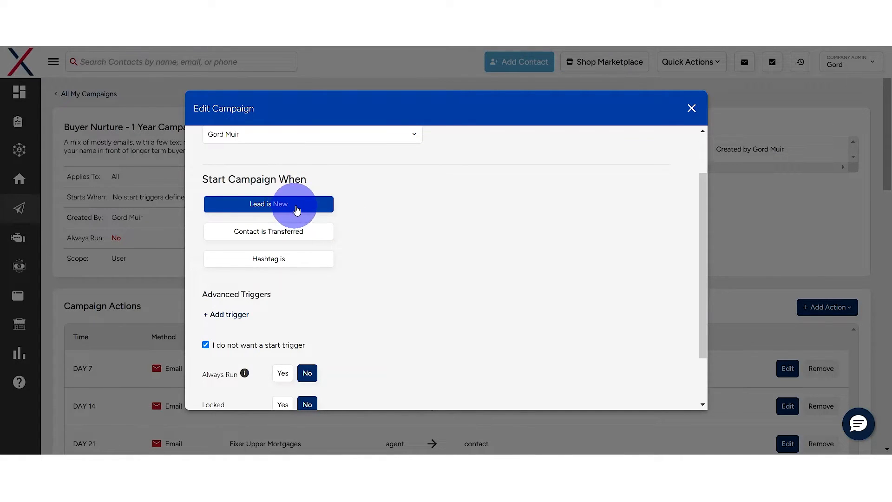
scroll(397, 241, "down", 1)
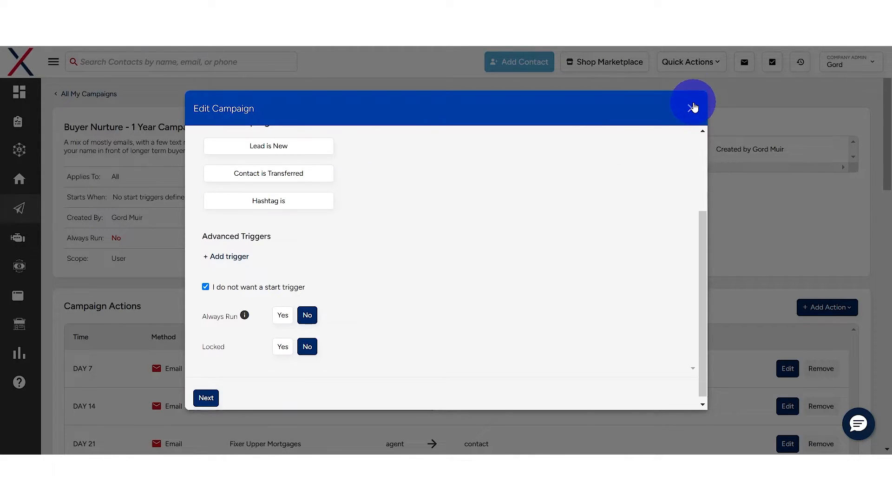
left_click(692, 108)
left_click(414, 262)
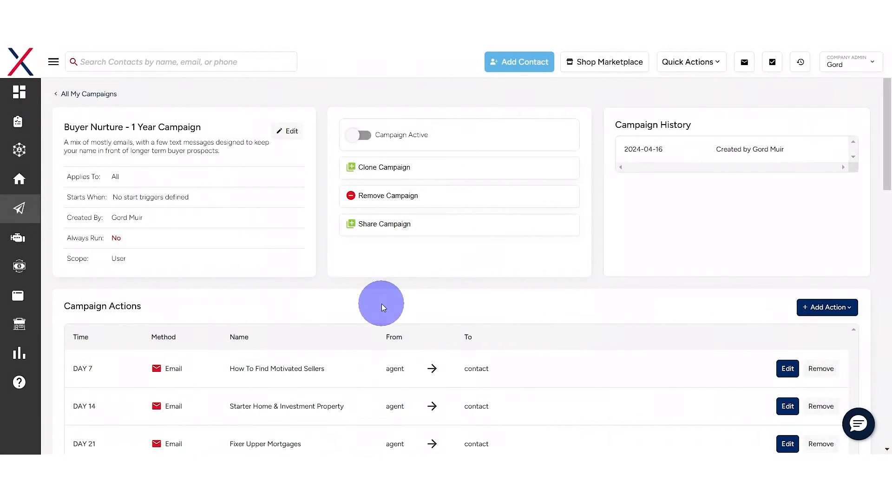
Step: Examine the campaign's scheduled actions from Day 7 onward to see how they suit a buyer lead
scroll(400, 311, "down", 2)
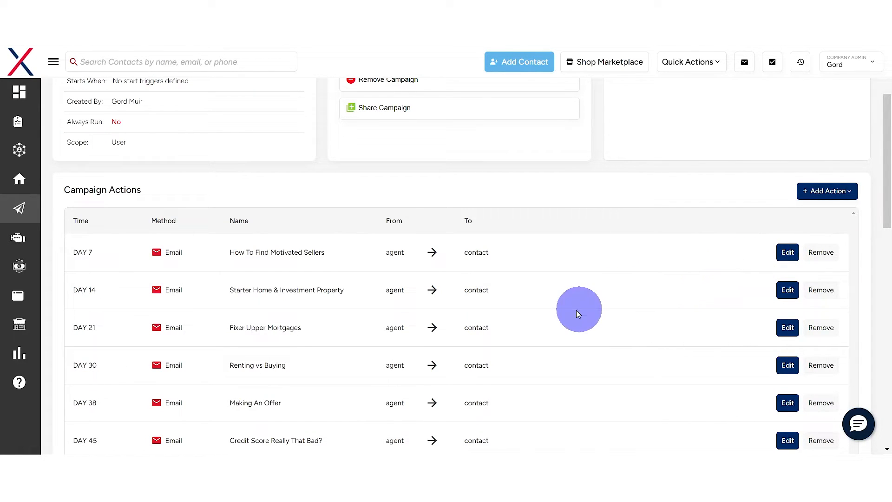
scroll(402, 317, "down", 1)
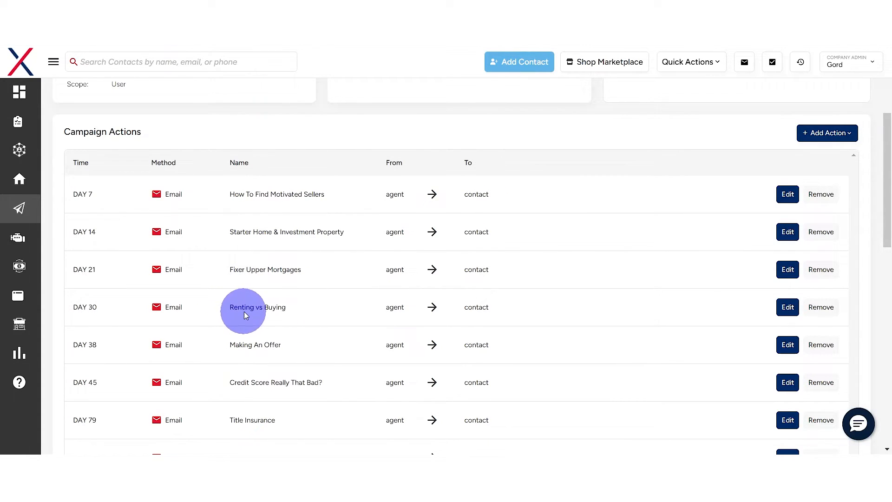
scroll(283, 325, "down", 1)
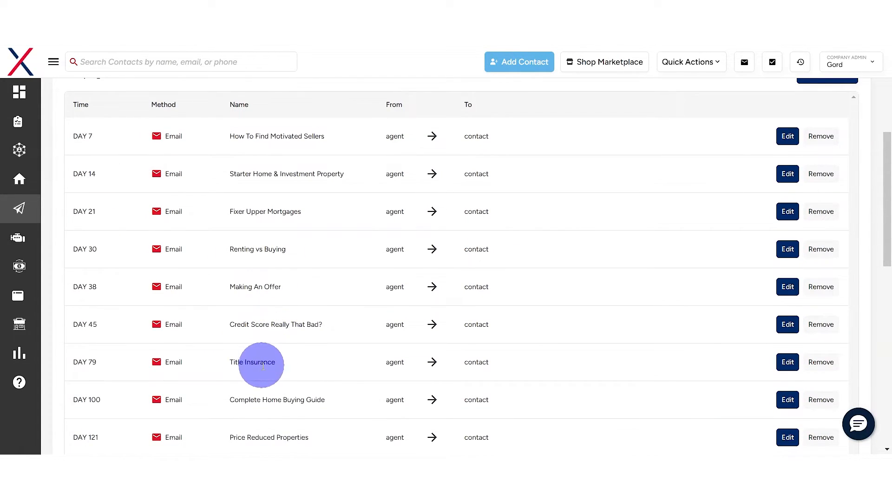
scroll(320, 300, "down", 2)
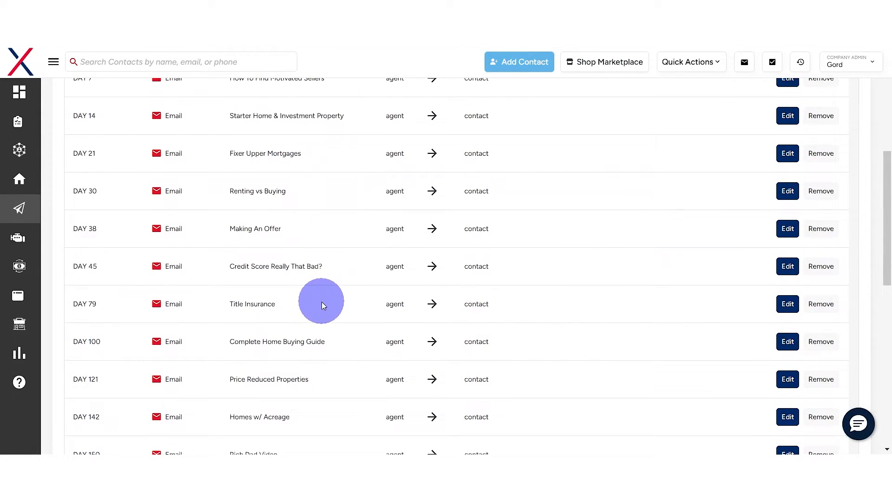
scroll(263, 388, "down", 2)
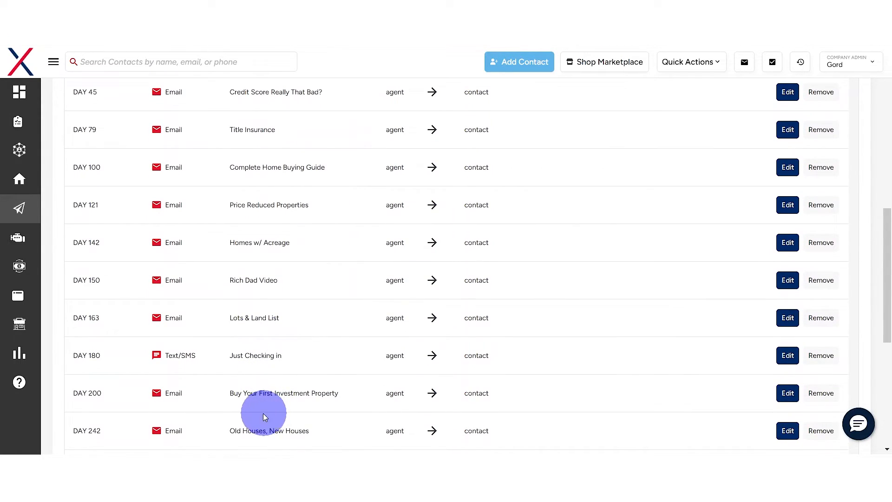
scroll(295, 366, "up", 10)
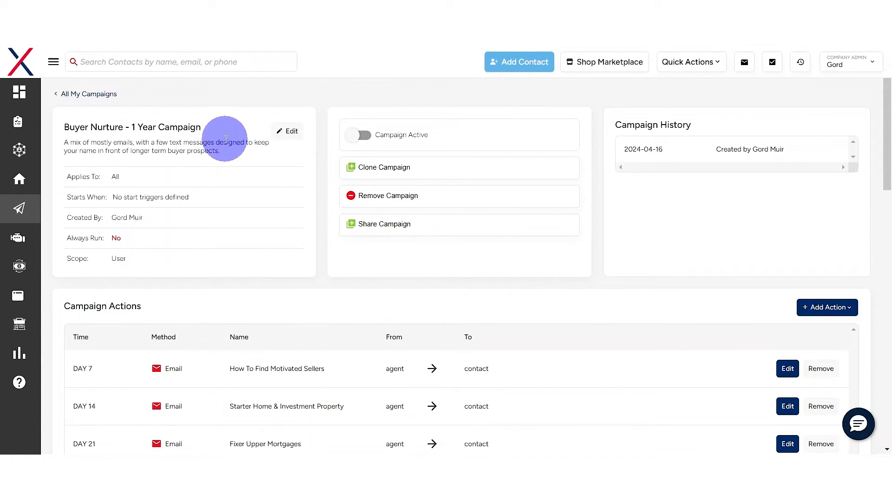
Step: Edit the campaign's logic so that it starts when the hashtag is "qualifiedbuyer"
left_click(289, 132)
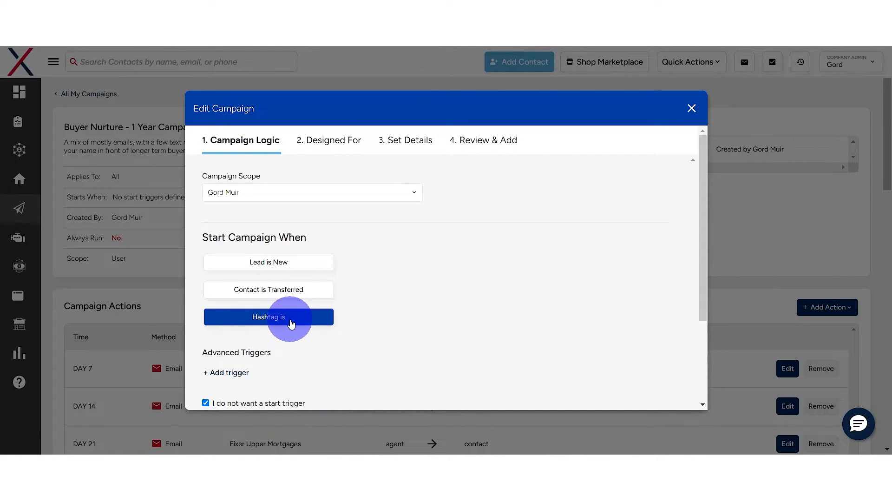
left_click(291, 323)
scroll(428, 263, "down", 1)
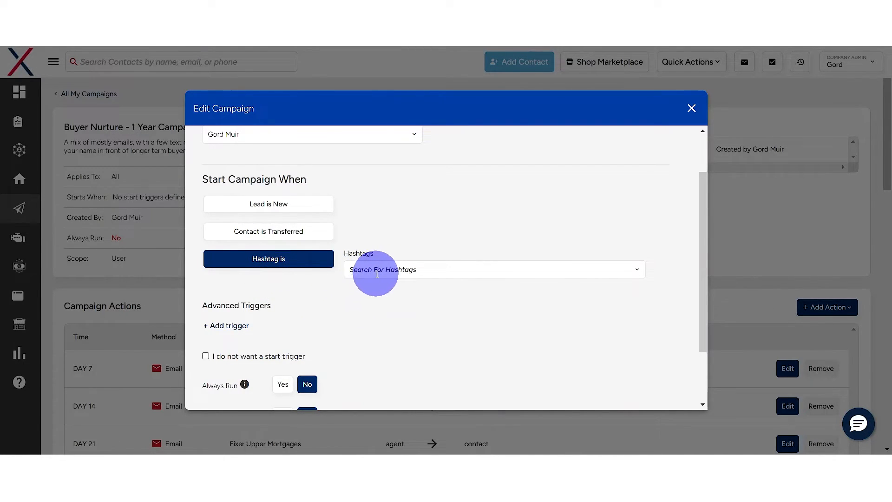
left_click(396, 271)
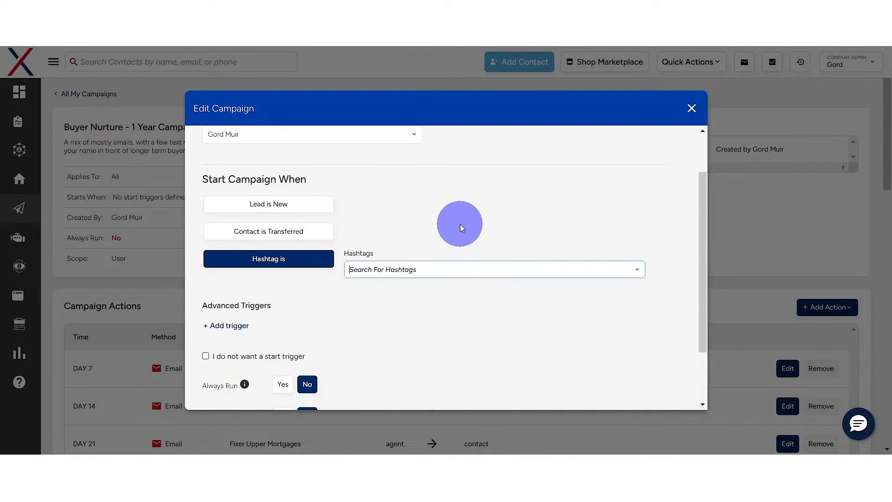
type("qu")
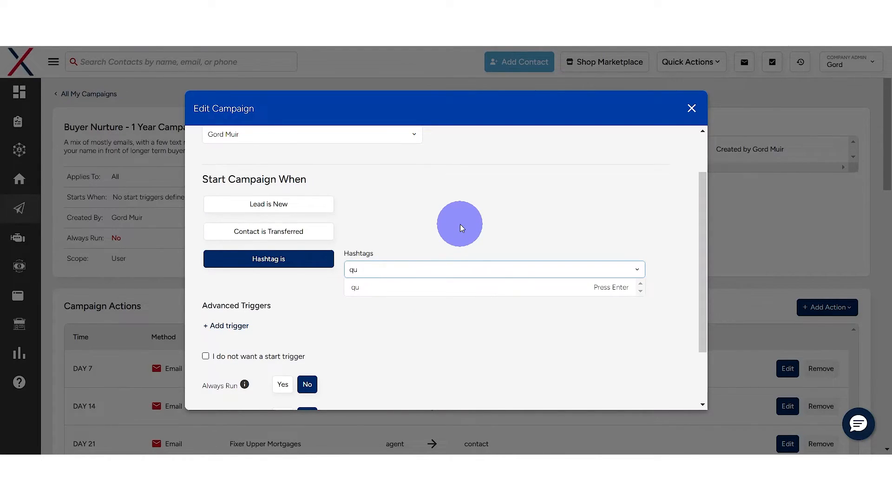
type("alifiedbuyer")
key("Return")
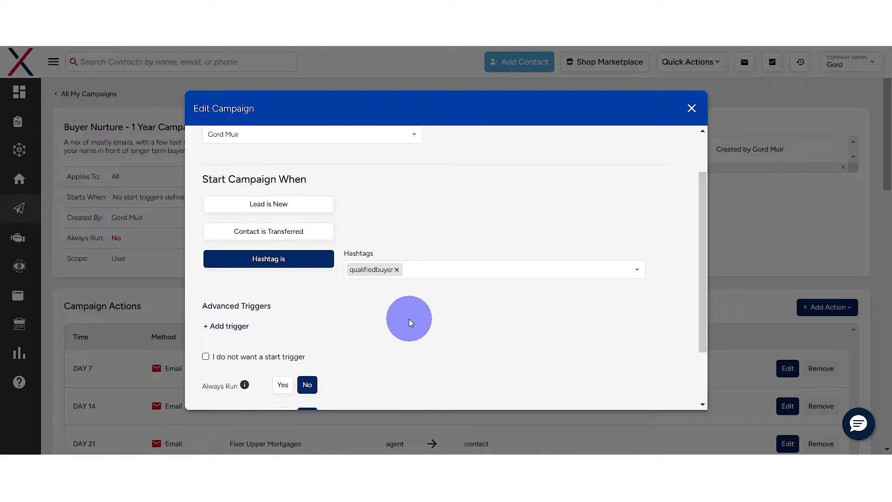
Step: Set Always Run to Yes for the campaign and limit its audience to Buyer only
scroll(356, 293, "down", 2)
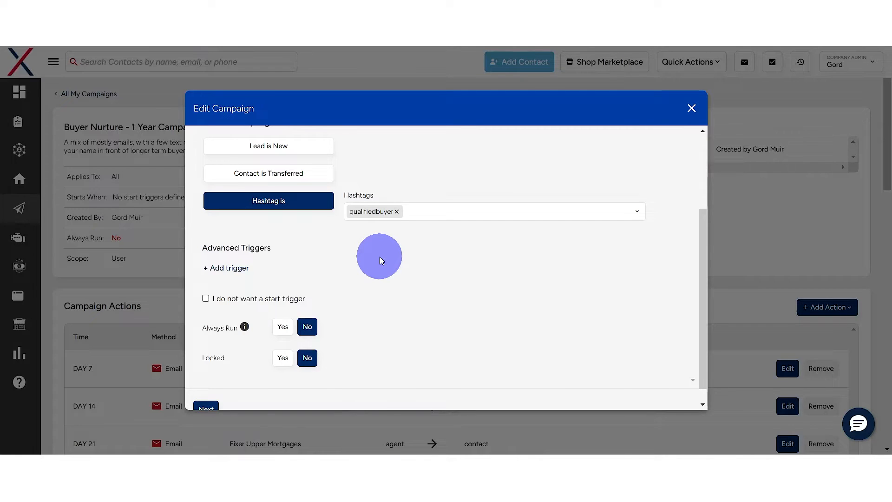
scroll(381, 258, "down", 1)
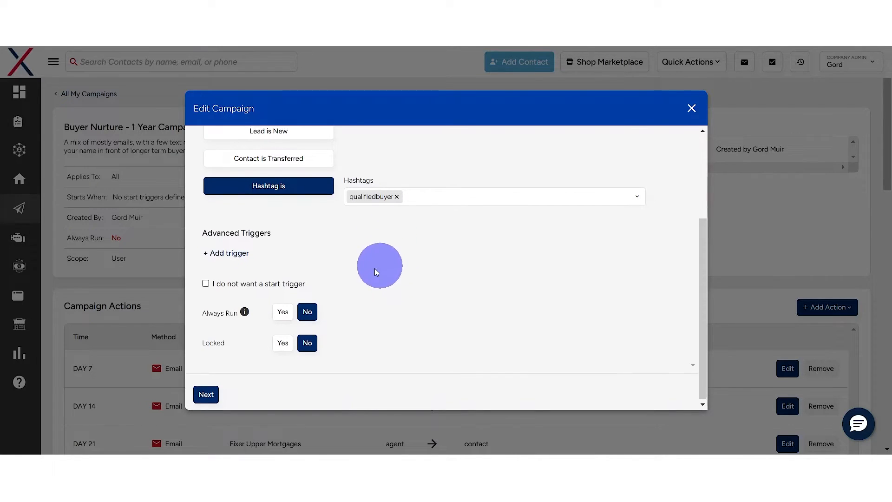
left_click(282, 309)
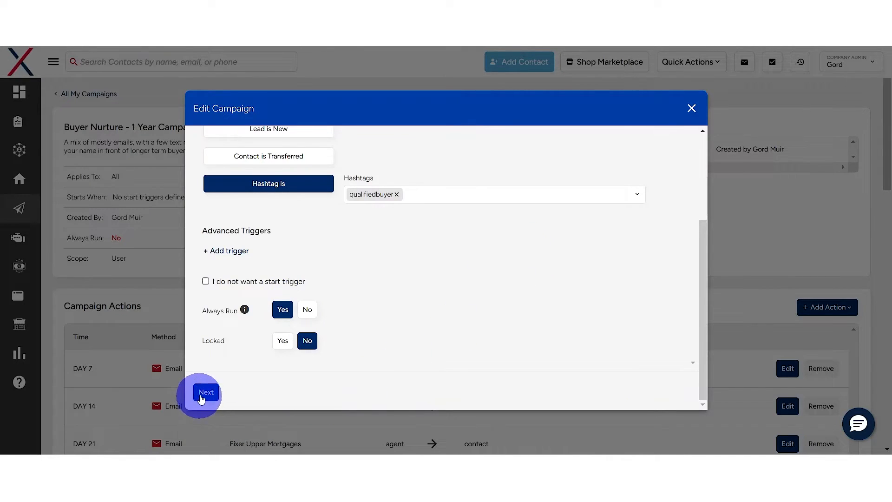
left_click(206, 391)
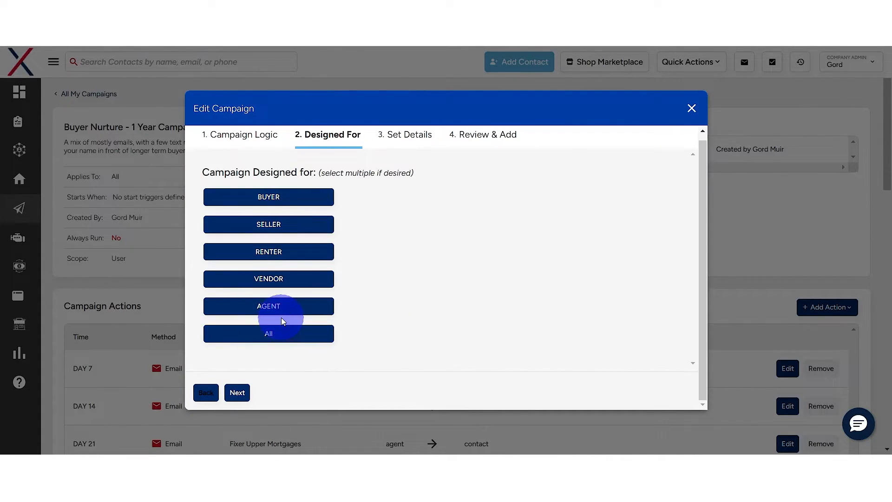
left_click(280, 334)
left_click(309, 198)
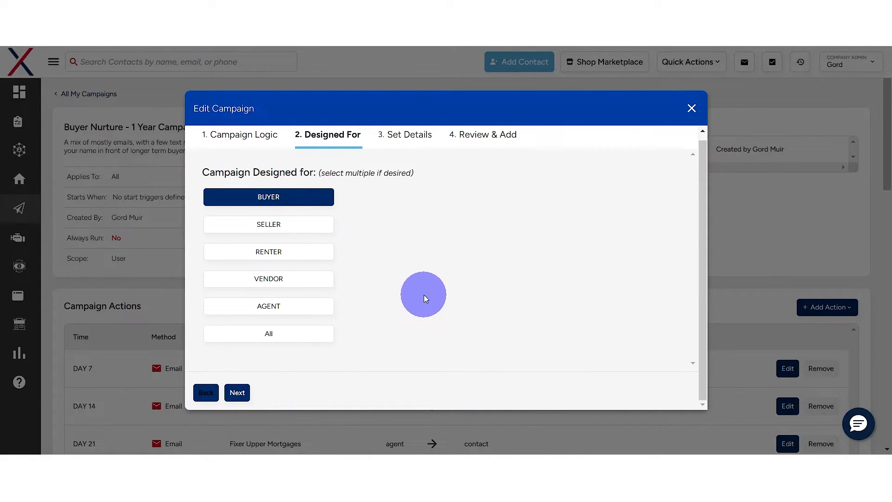
left_click(237, 393)
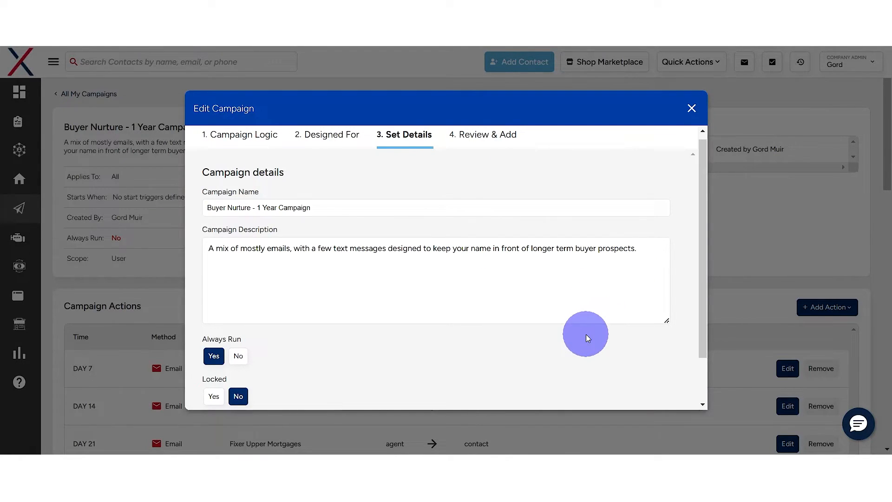
Step: Keep the campaign's name and description, review the settings summary, and save the edited campaign
scroll(327, 351, "down", 1)
scroll(327, 350, "down", 2)
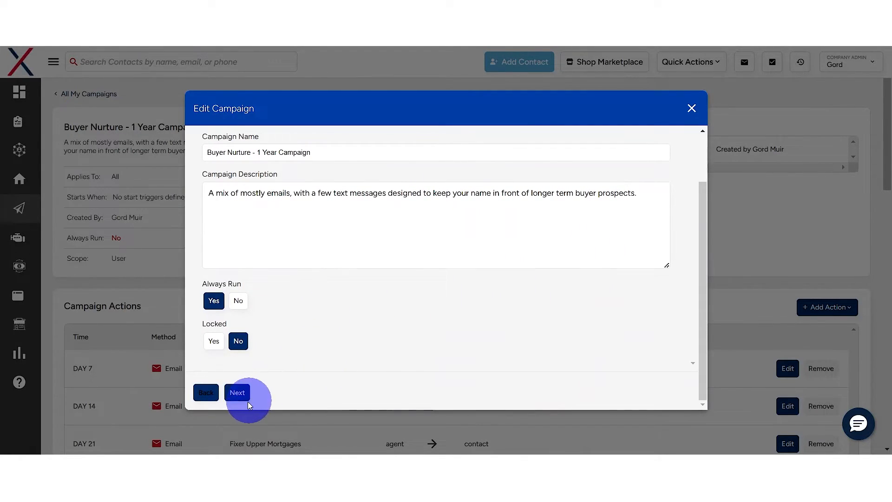
left_click(237, 392)
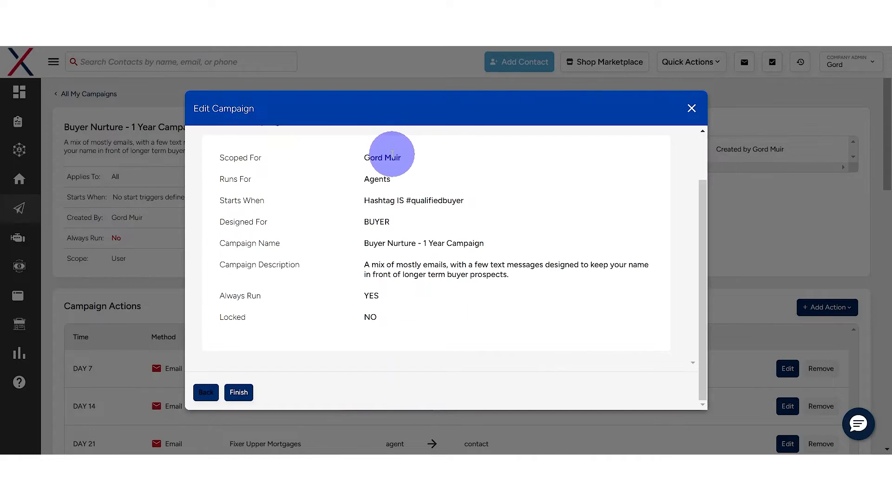
left_click_drag(360, 176, 386, 203)
left_click(399, 181)
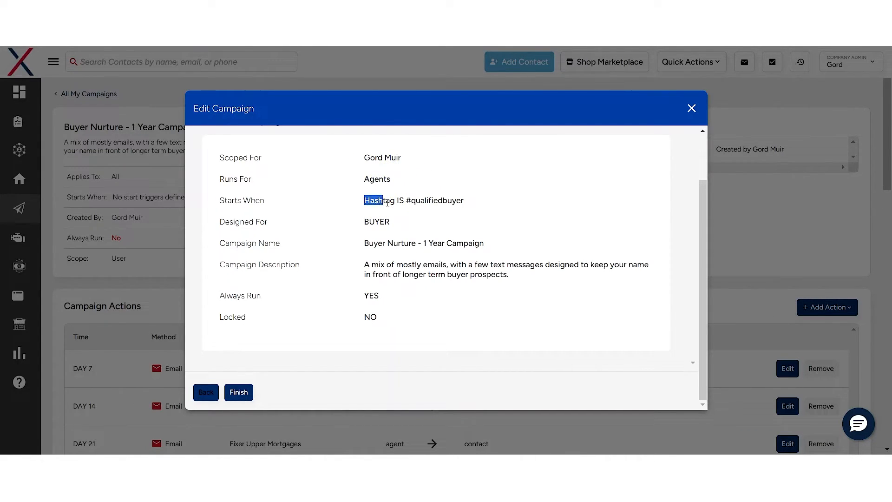
left_click(463, 198)
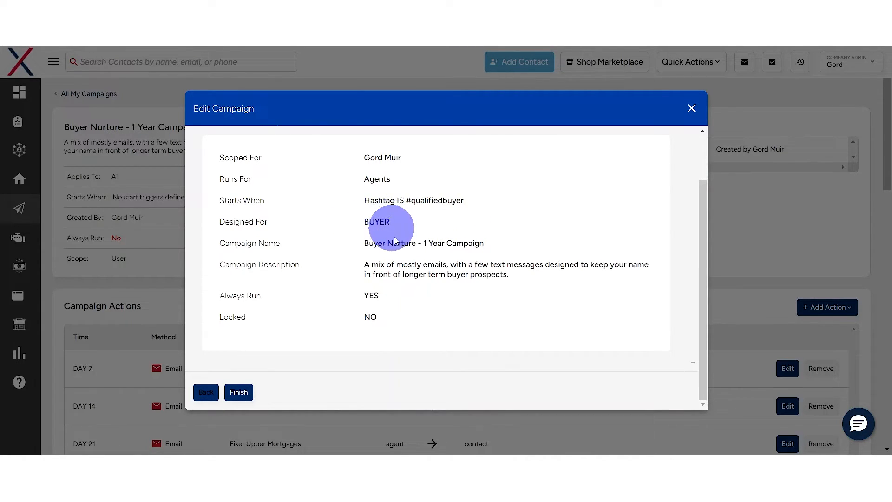
left_click(253, 390)
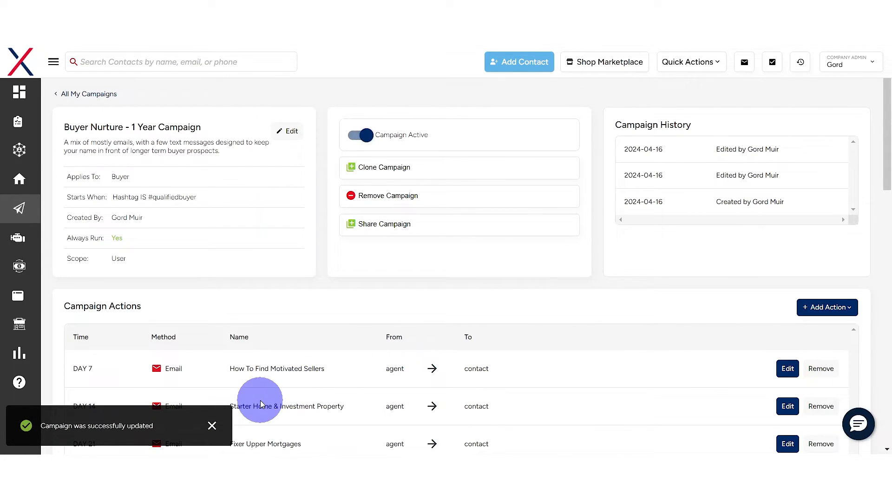
left_click(212, 426)
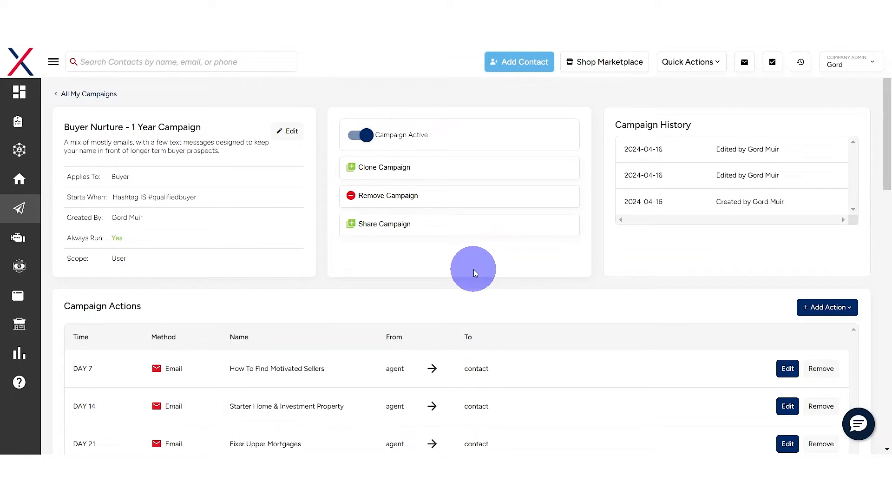
Step: Review the saved campaign's full action schedule through Day 365 and check its start trigger
scroll(474, 272, "down", 5)
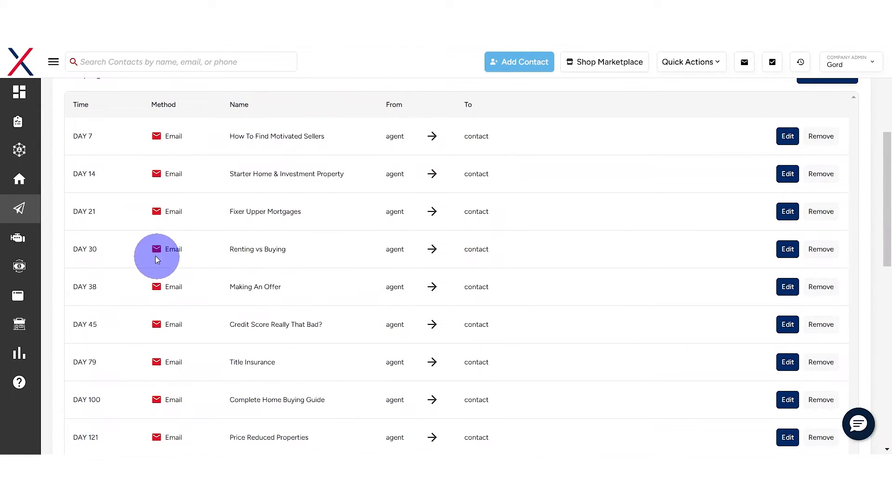
scroll(135, 275, "down", 5)
scroll(242, 332, "down", 7)
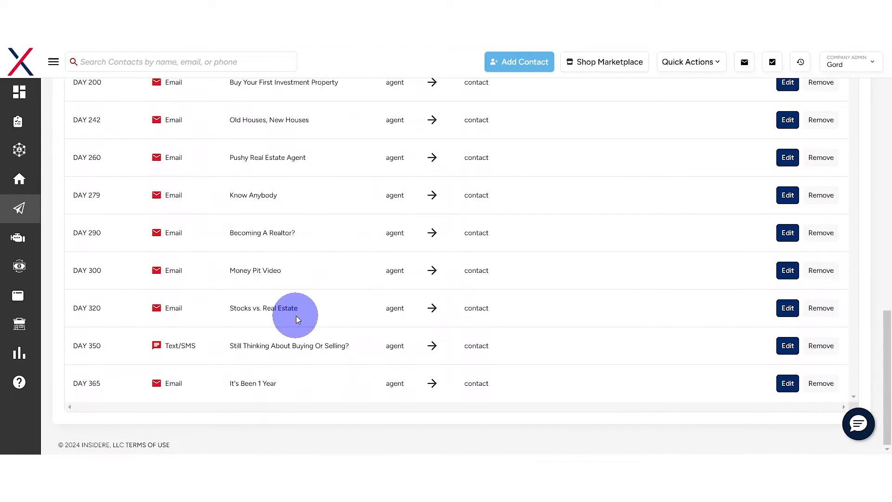
scroll(297, 319, "up", 12)
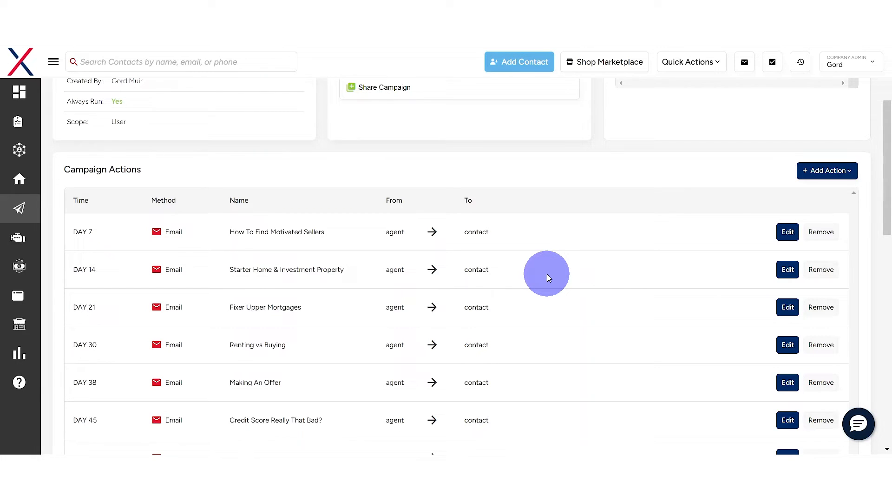
scroll(547, 274, "up", 3)
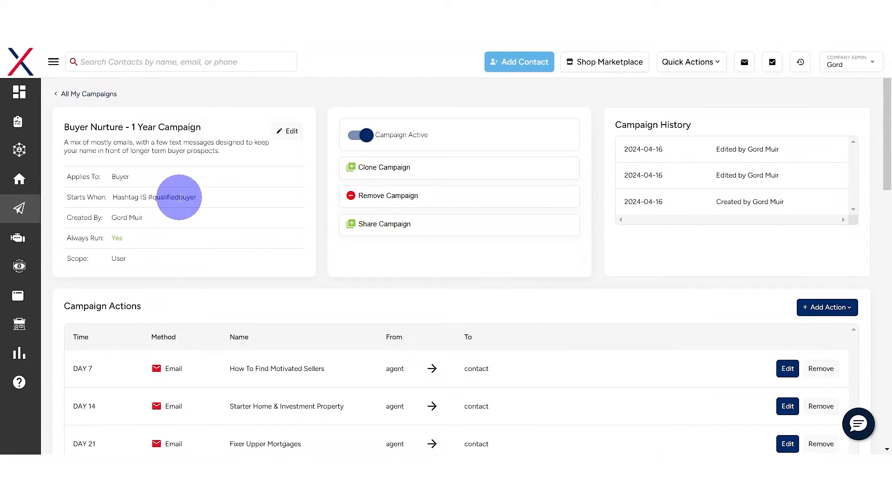
Step: Open the record of the buyer contact tagged "test" from My Contacts in the Smart CRM
left_click(59, 70)
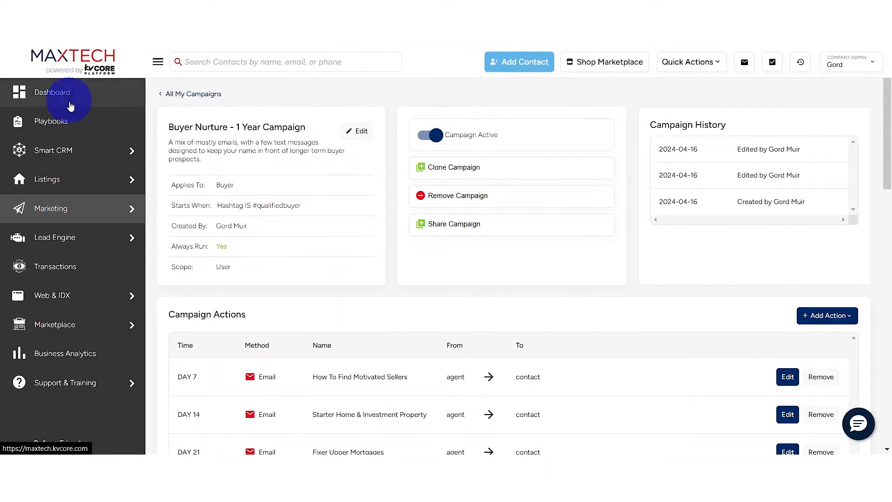
mouse_move(116, 149)
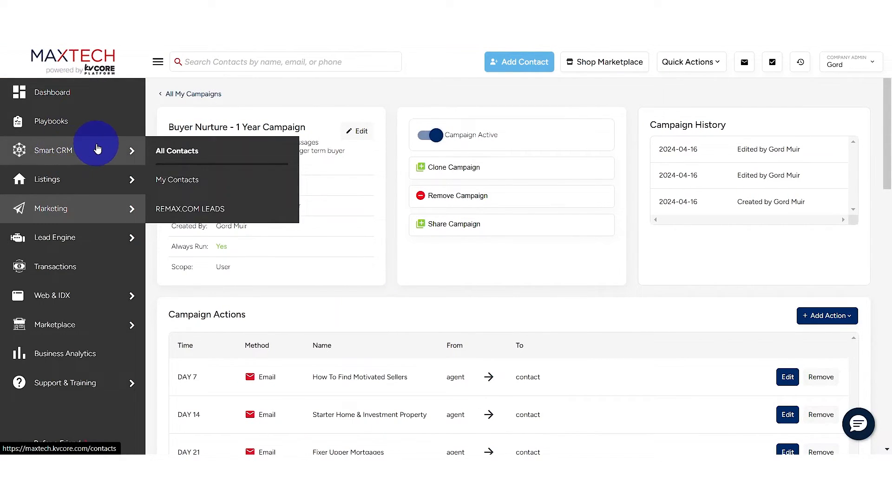
left_click(174, 179)
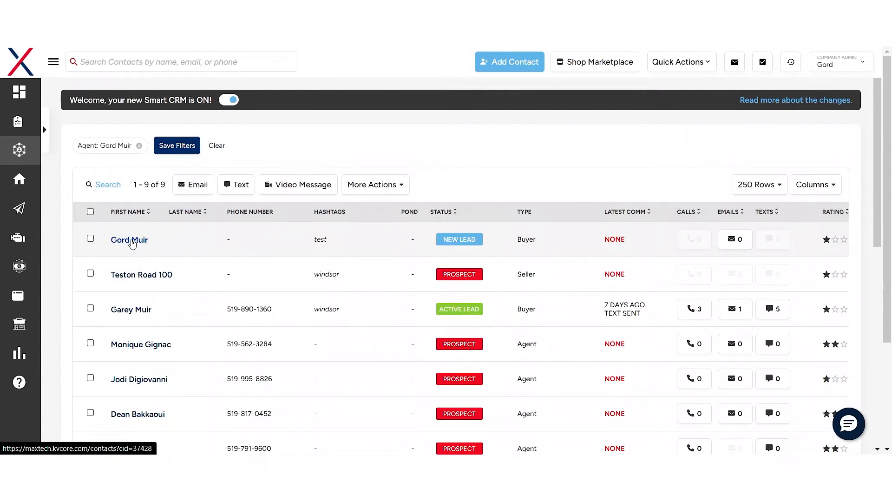
left_click(129, 240)
Step: Add the hashtag "qualifiedbuyer" to the contact
scroll(185, 284, "down", 1)
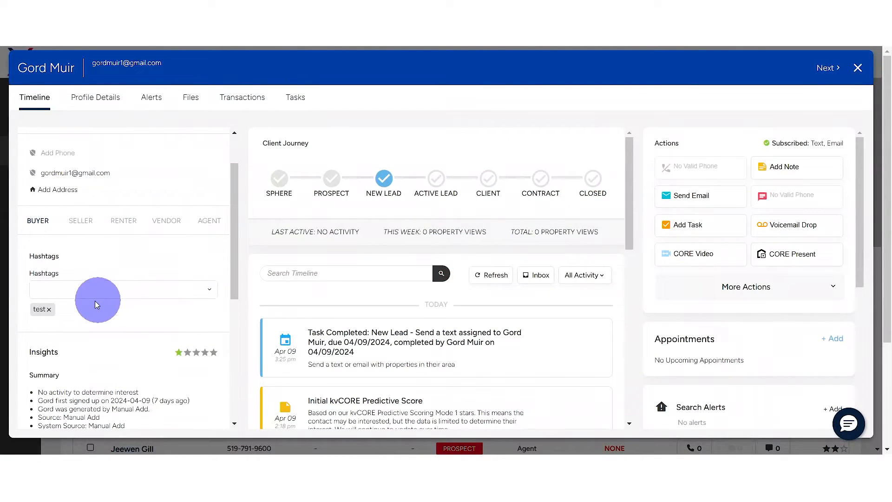
left_click(80, 288)
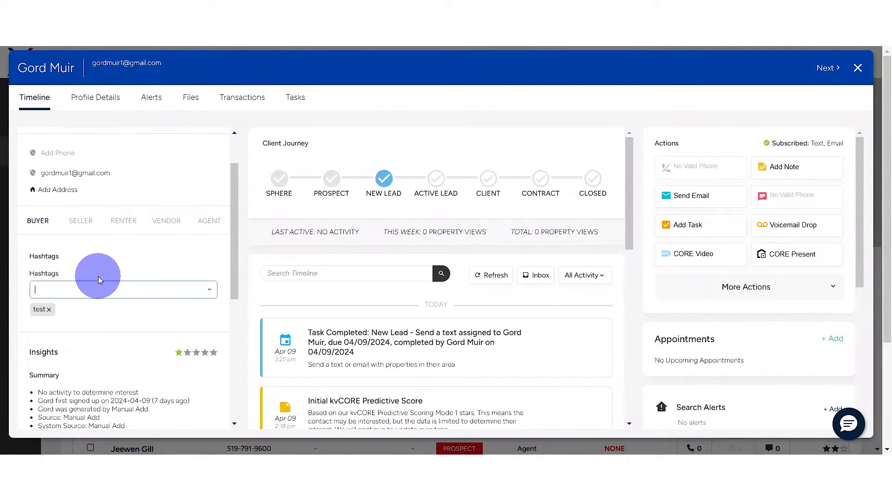
type("qualifiedbuyer")
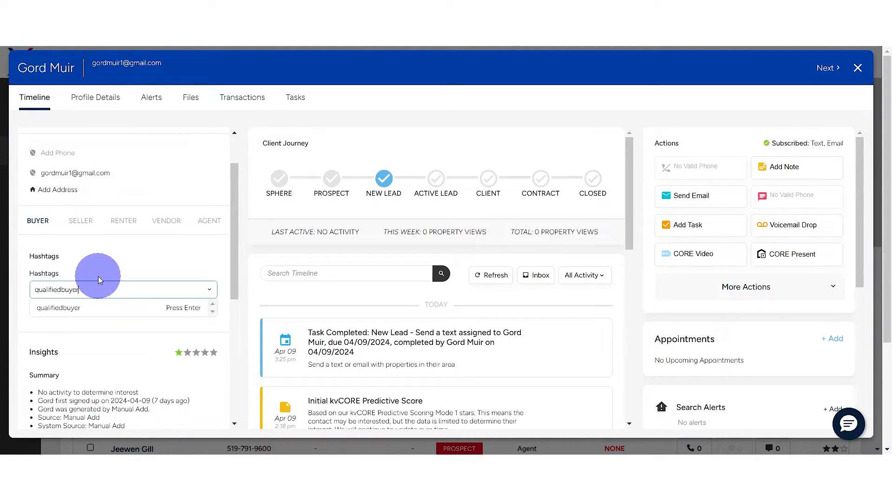
key("Return")
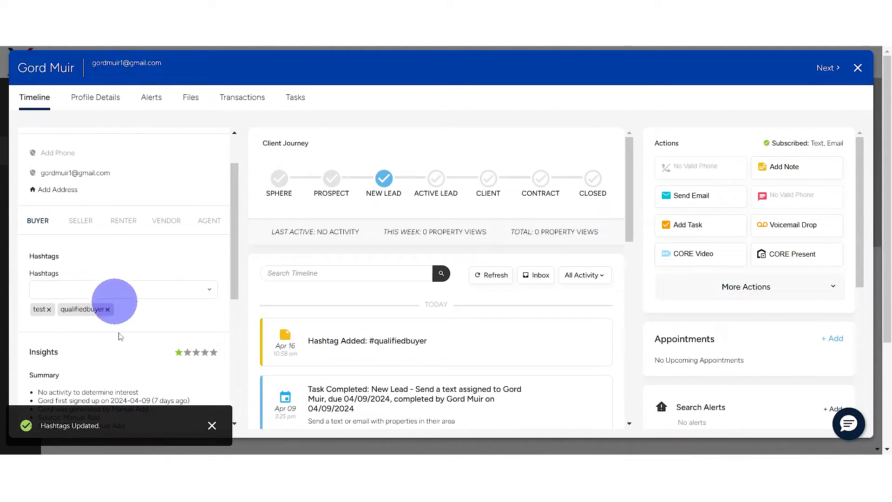
Step: Review the contact's timeline, hashtags and Active Campaigns section after adding the hashtag
scroll(200, 325, "down", 2)
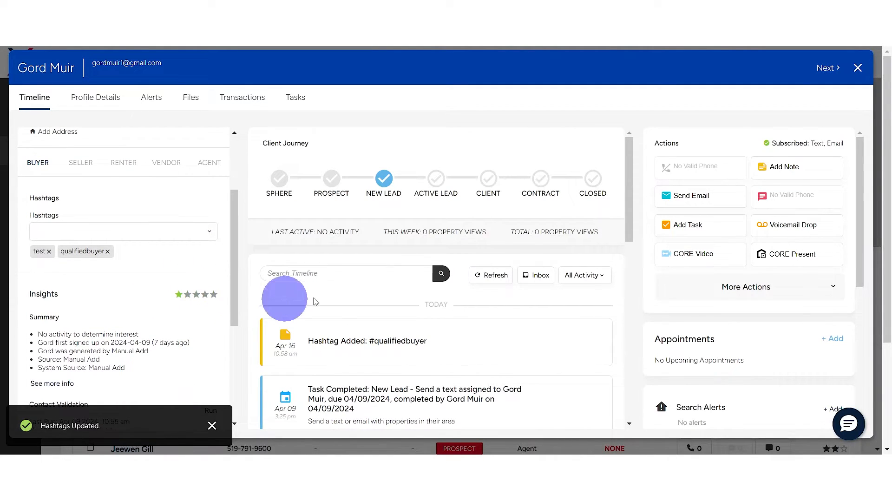
scroll(353, 288, "down", 3)
scroll(776, 229, "down", 4)
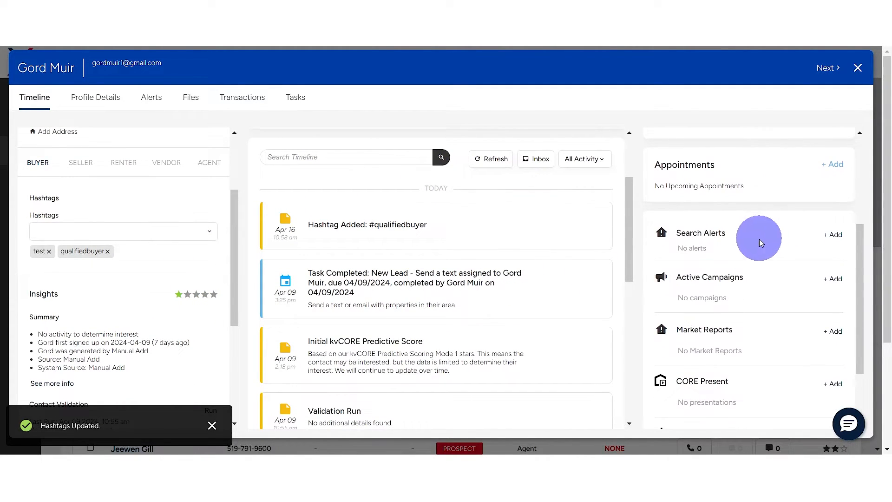
scroll(206, 300, "up", 1)
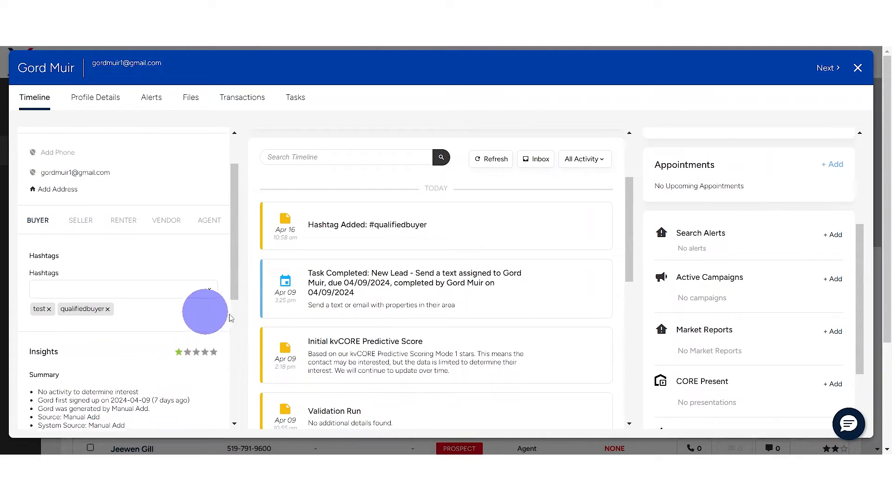
scroll(728, 272, "down", 1)
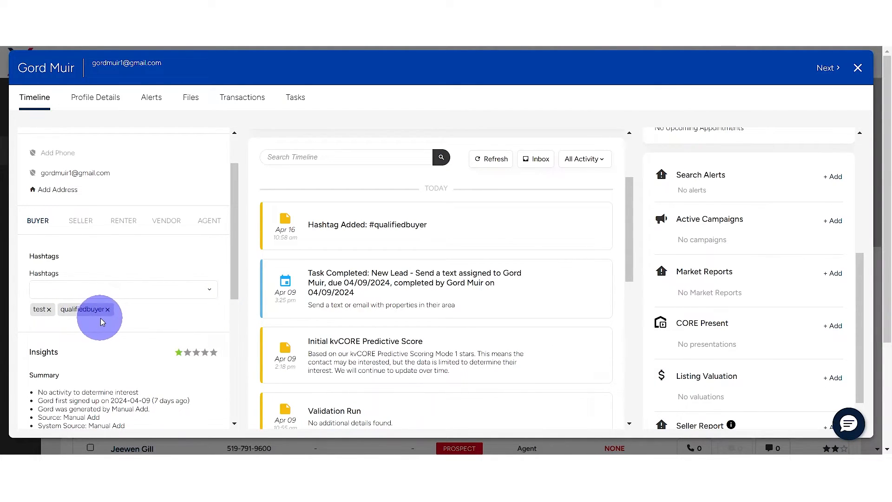
scroll(160, 334, "down", 5)
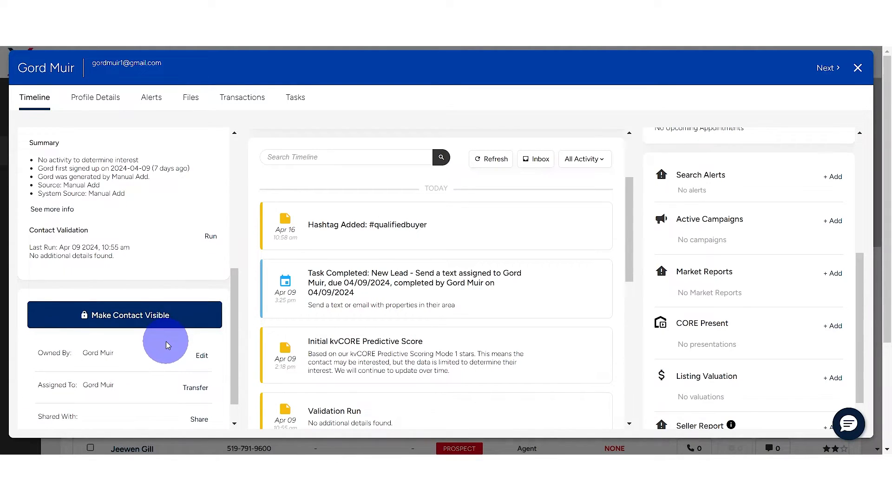
scroll(162, 351, "down", 1)
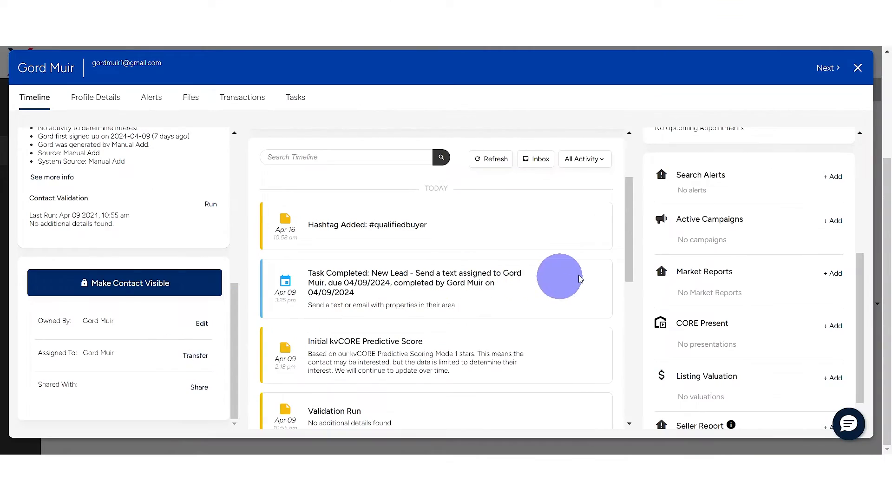
left_click(835, 222)
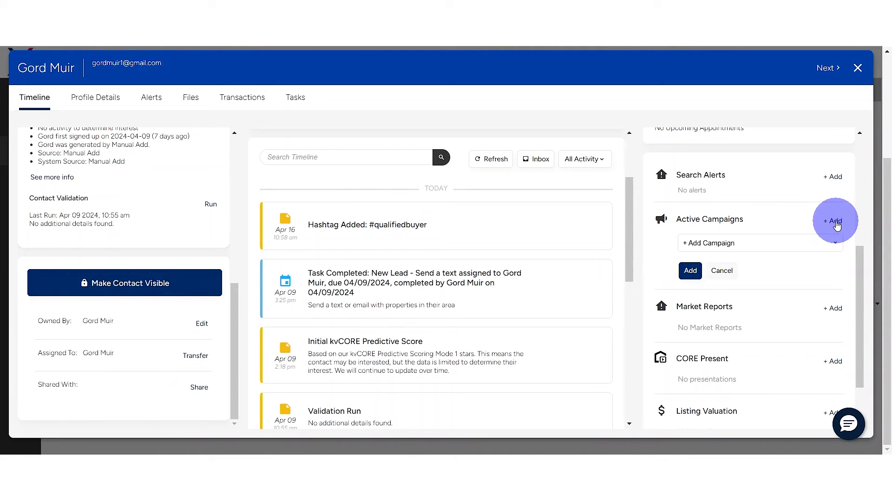
left_click(792, 241)
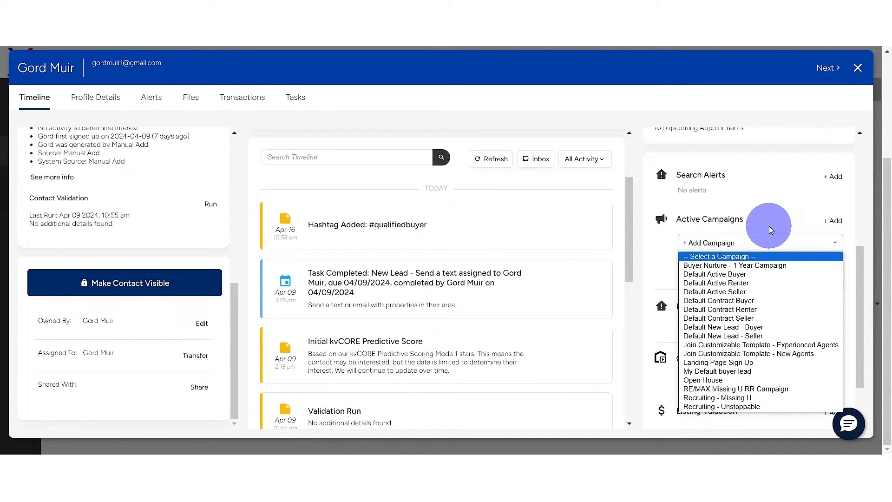
left_click(741, 254)
left_click(728, 271)
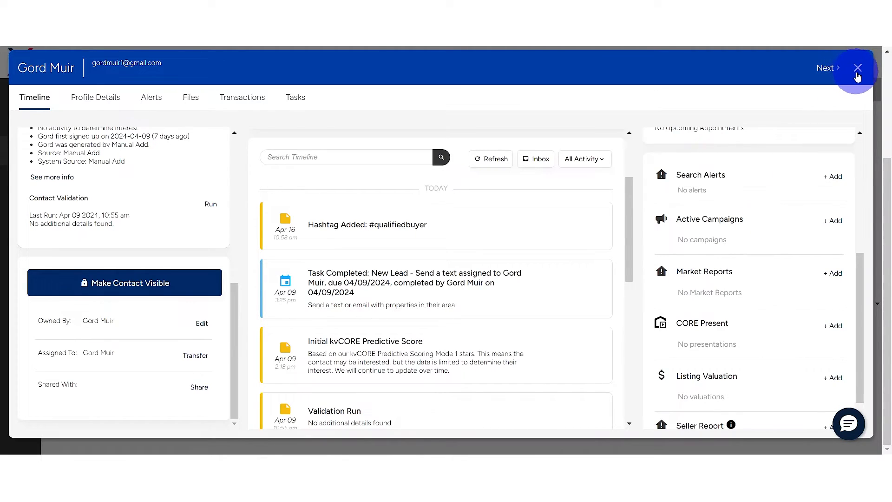
Step: Close the contact record and check the contact's hashtags in the contacts list
scroll(753, 175, "up", 3)
scroll(124, 277, "up", 5)
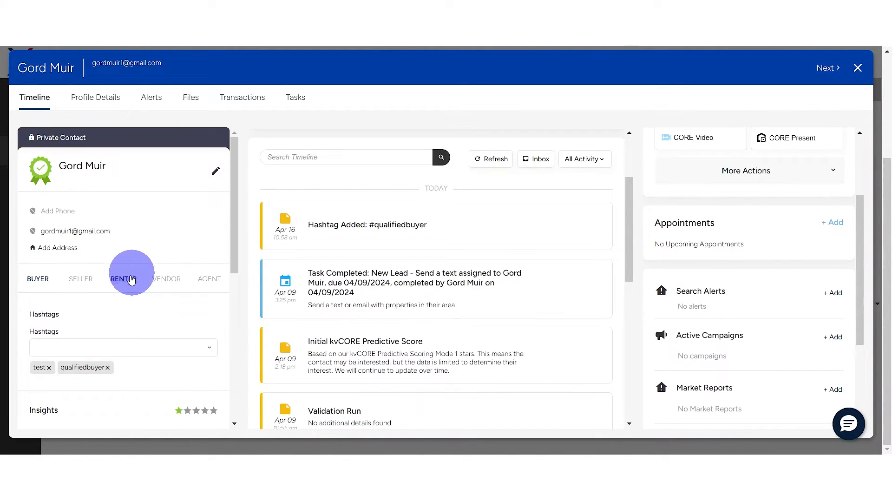
left_click(857, 68)
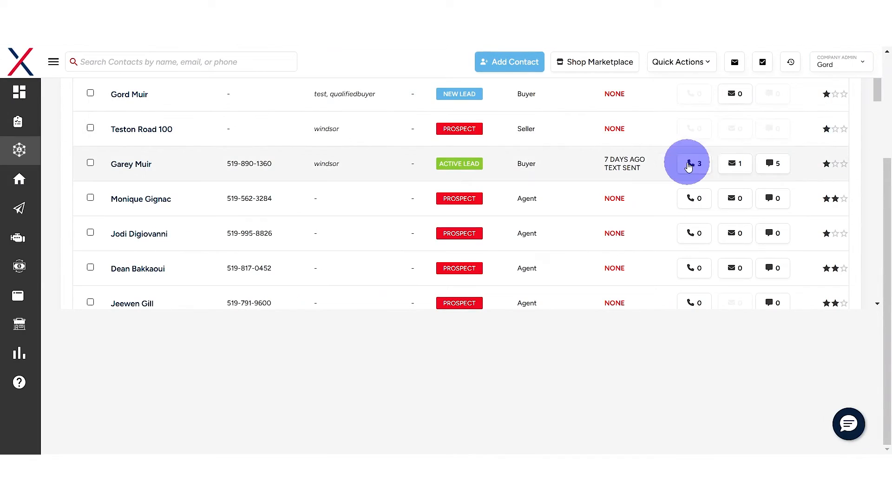
scroll(229, 223, "up", 3)
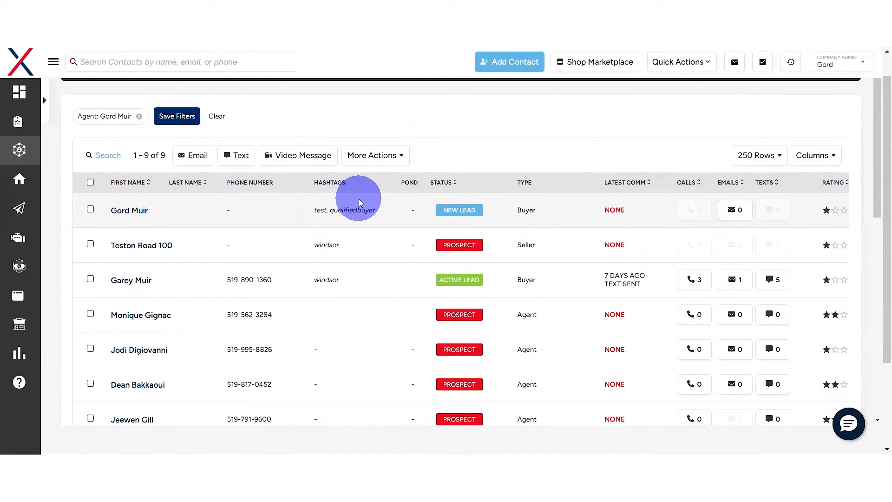
Step: Go to the marketing campaigns and browse the campaigns offered in the kvCORE Library
mouse_move(16, 185)
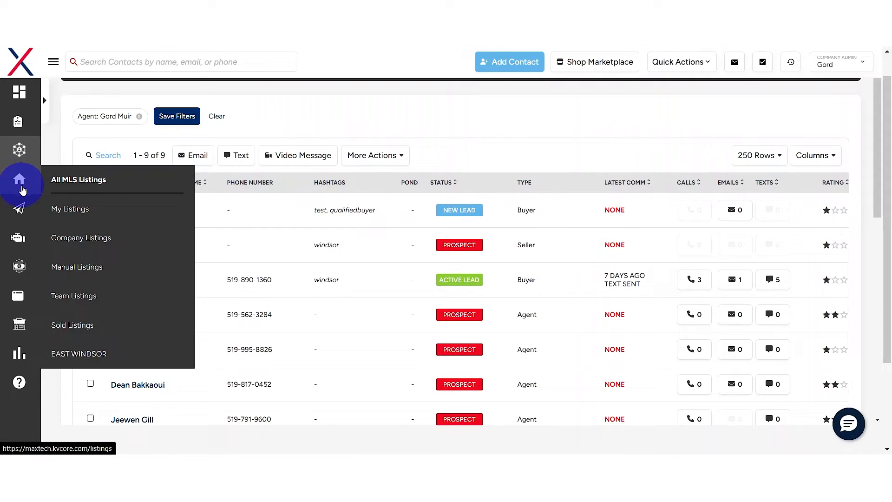
mouse_move(18, 207)
left_click(79, 236)
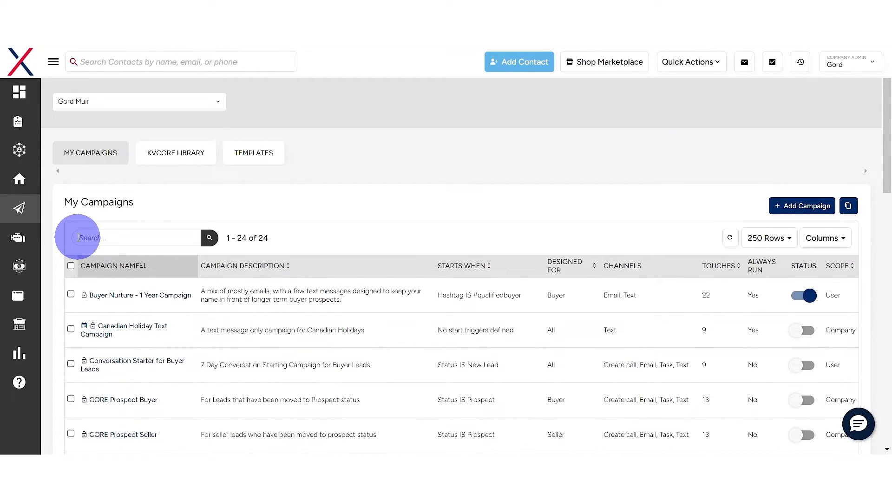
left_click(177, 159)
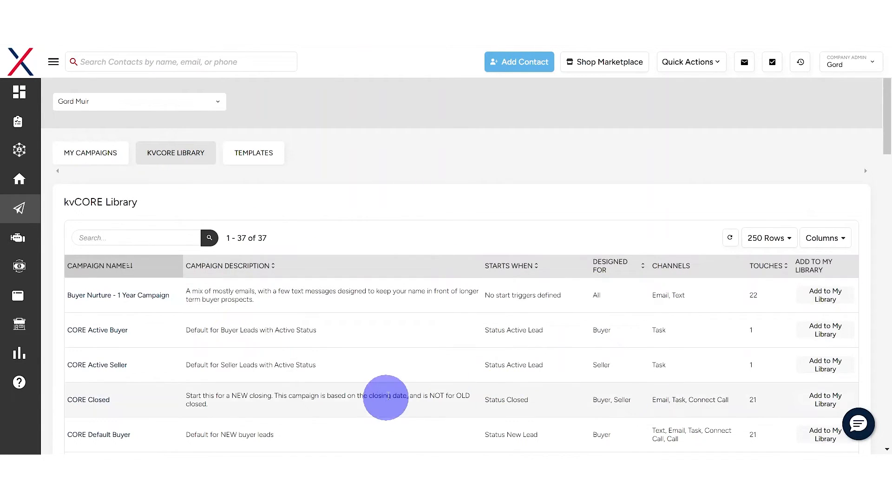
scroll(387, 403, "down", 2)
scroll(494, 354, "up", 3)
Step: Open the Buyer Nurture - 1 Year Campaign from My Campaigns and review its scheduled actions
left_click(100, 167)
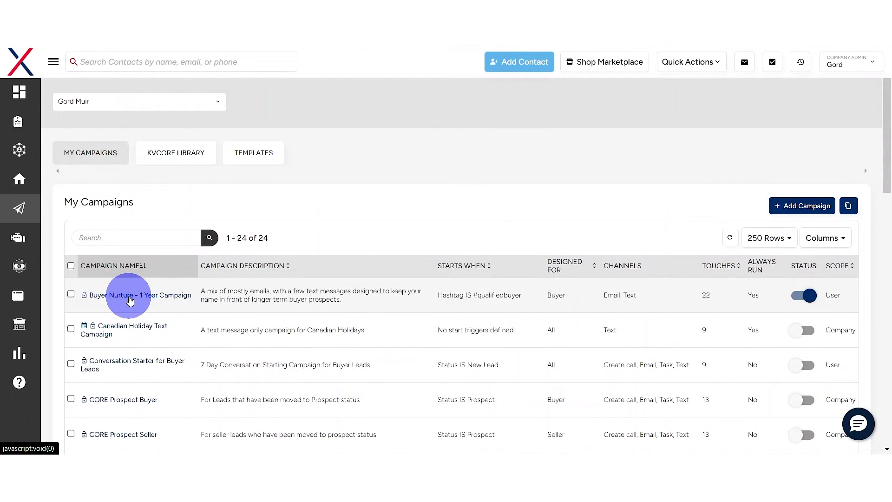
left_click(130, 301)
scroll(629, 218, "down", 5)
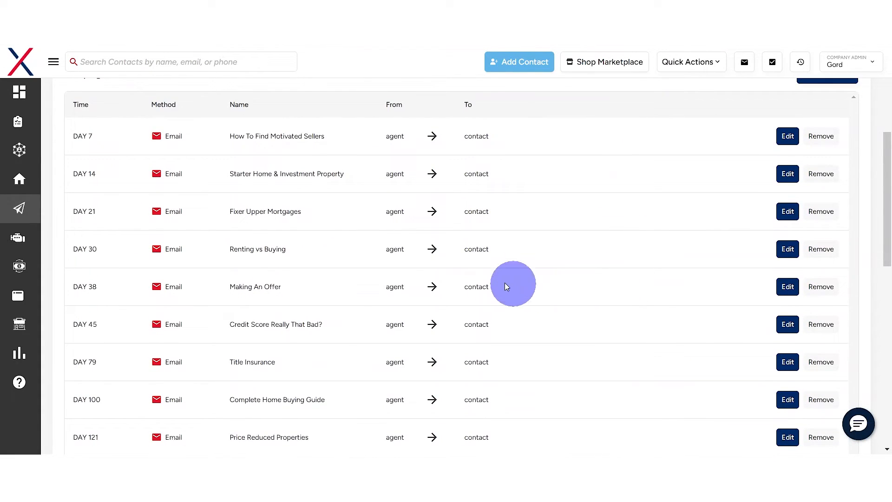
scroll(295, 322, "down", 4)
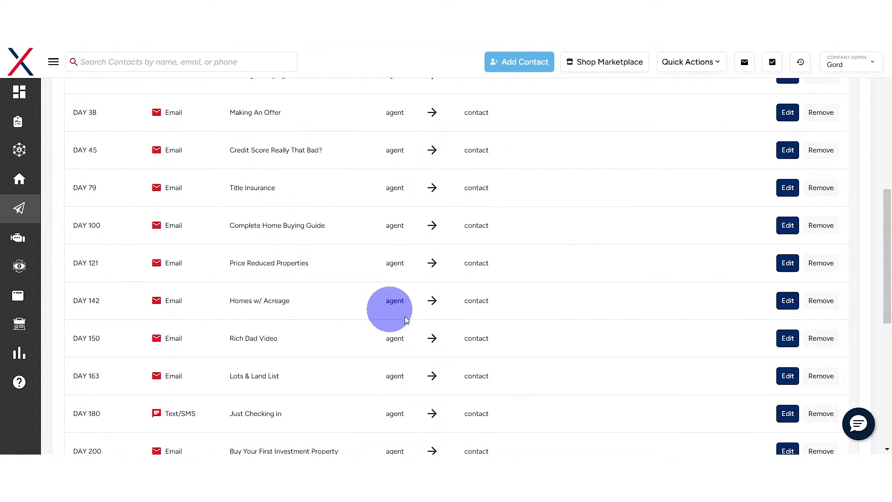
Step: Set the time value of the Homes w/ Acreage email action to 130 days and save the changes
left_click(785, 300)
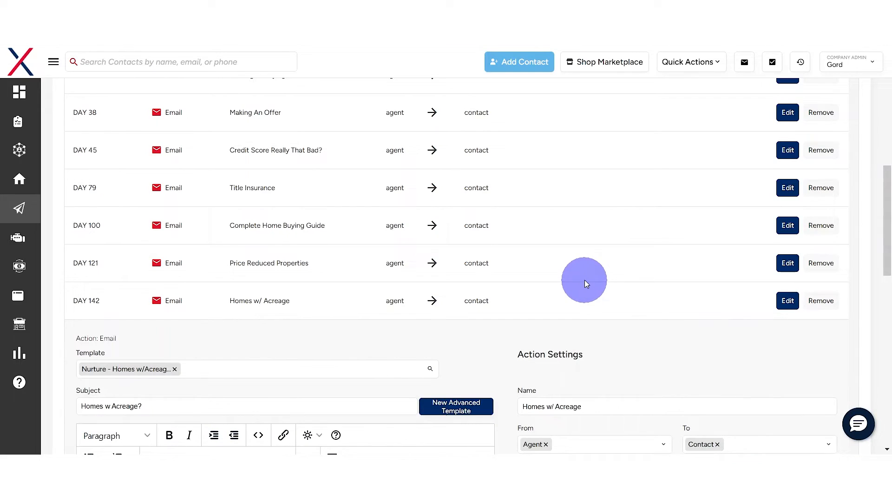
scroll(525, 277, "down", 3)
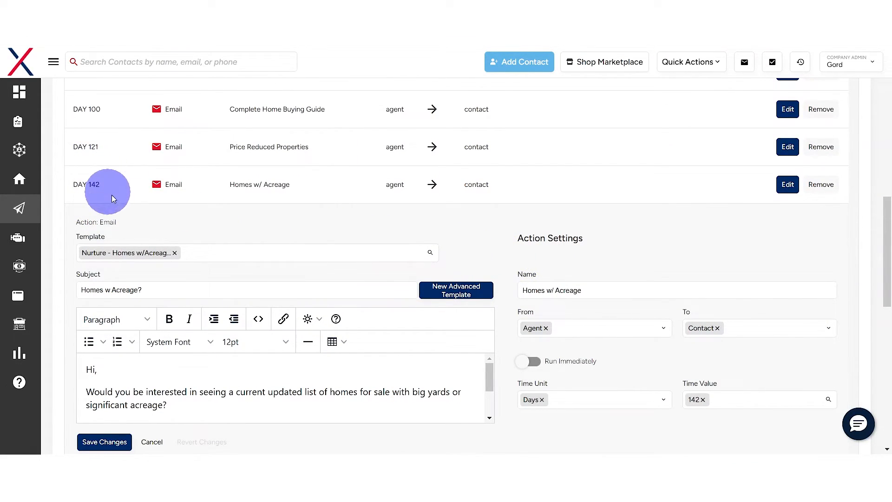
scroll(597, 294, "down", 2)
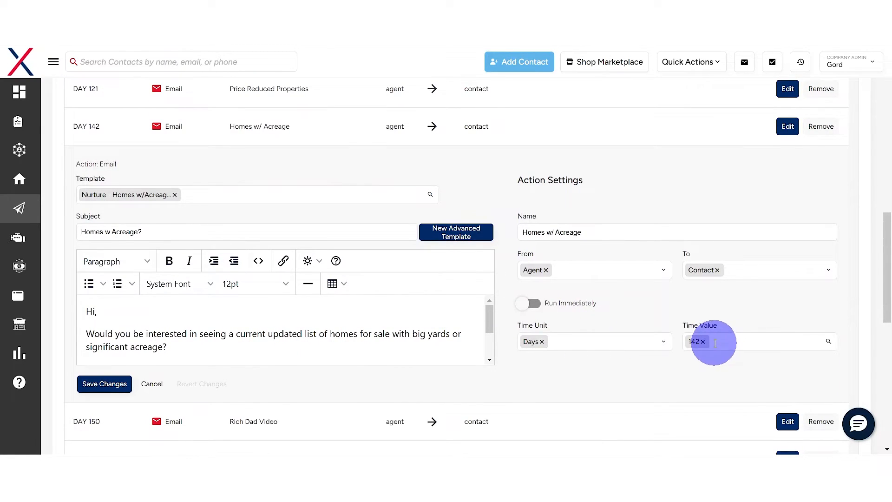
left_click(718, 344)
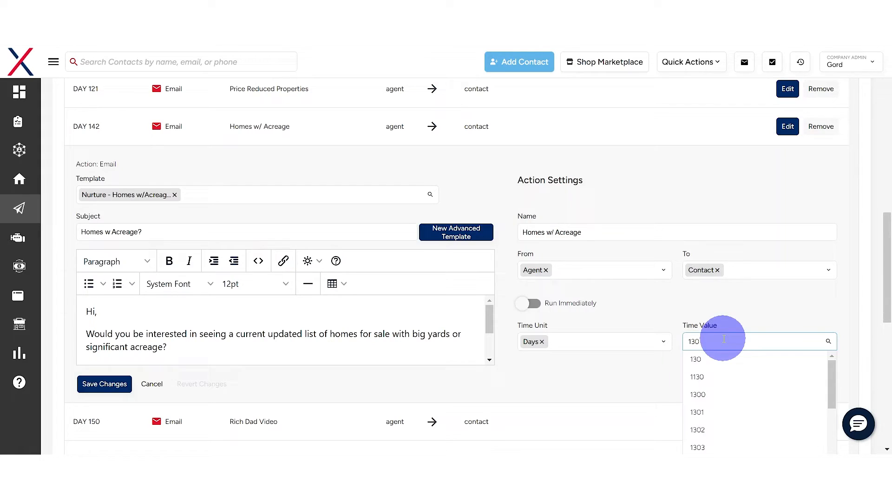
type("130")
key("Return")
left_click(114, 384)
Step: Review the campaign's action schedule through day 365, along with its settings and sharing options
scroll(153, 331, "up", 2)
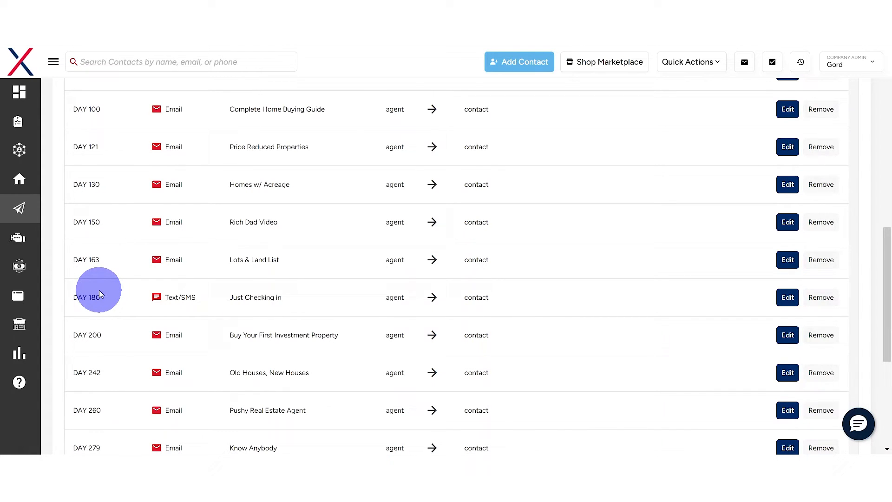
scroll(101, 302, "down", 1)
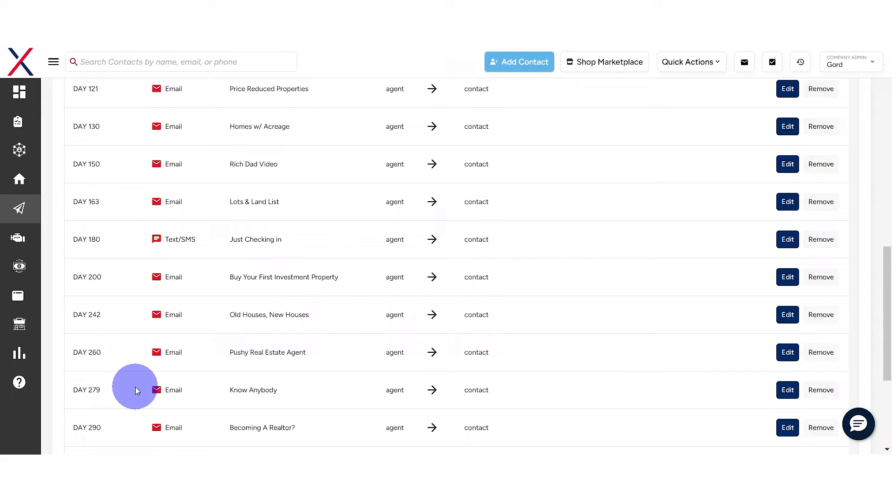
scroll(139, 391, "down", 4)
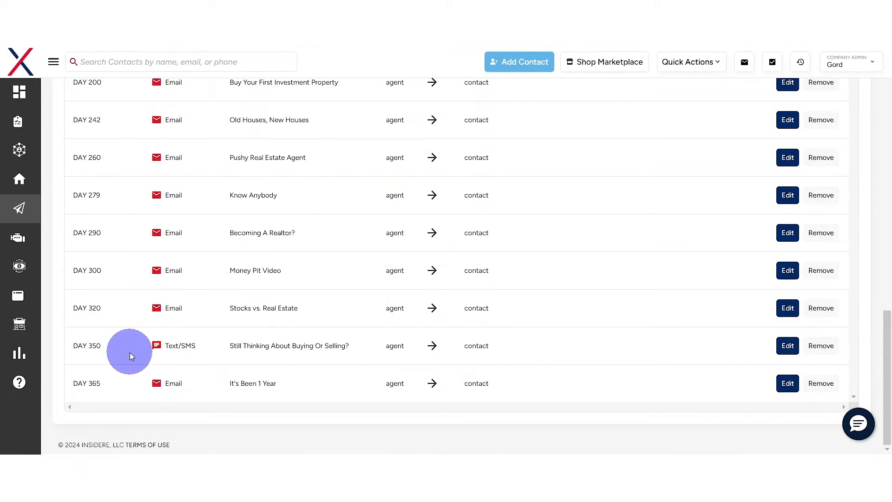
scroll(142, 352, "up", 15)
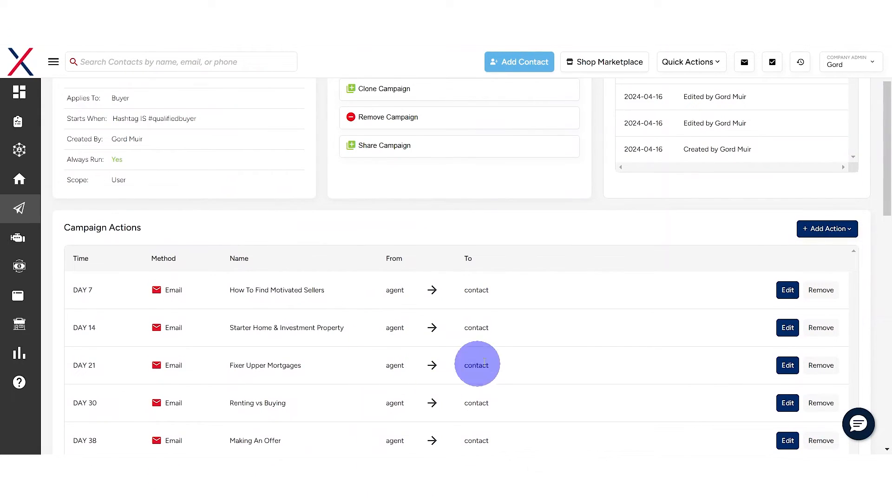
scroll(615, 323, "up", 1)
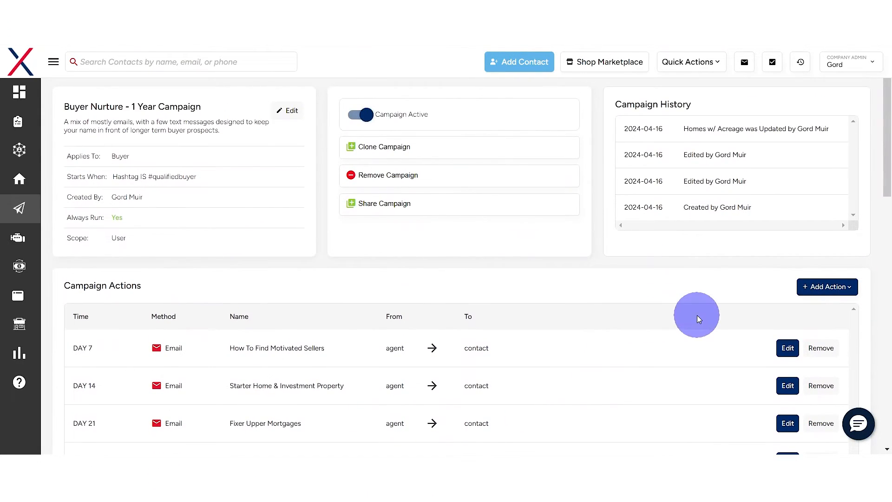
scroll(393, 357, "up", 1)
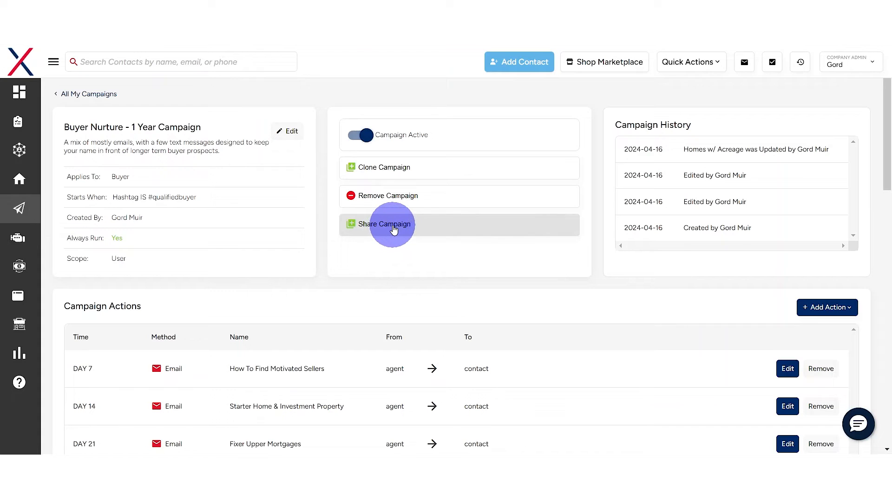
Step: Check the campaign's sharing confirmation without sharing it, and view the action types that can be added
left_click(392, 233)
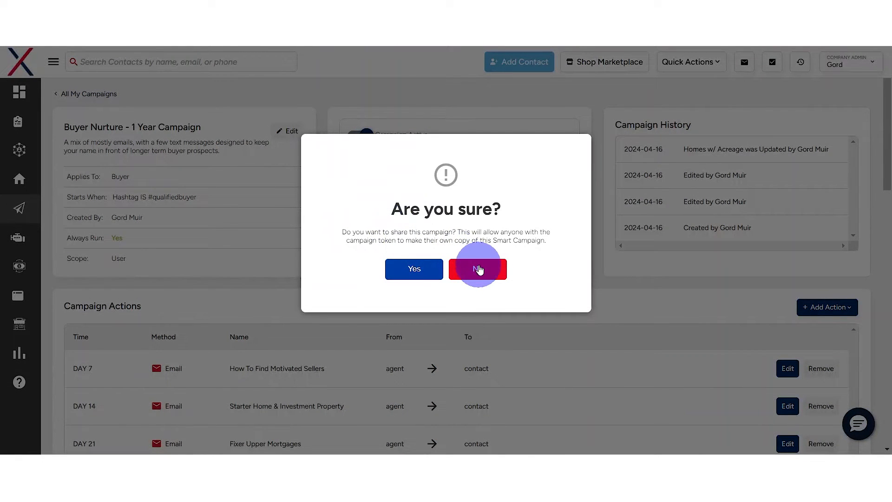
left_click(477, 266)
left_click(832, 307)
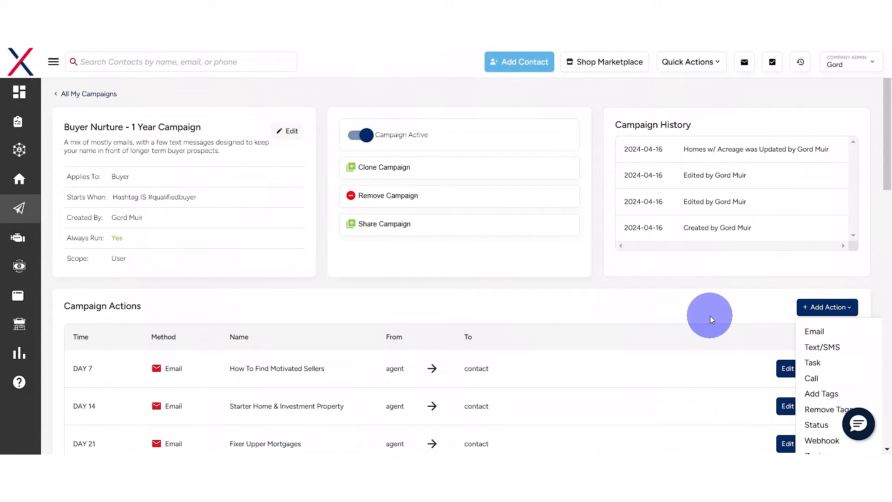
left_click(691, 320)
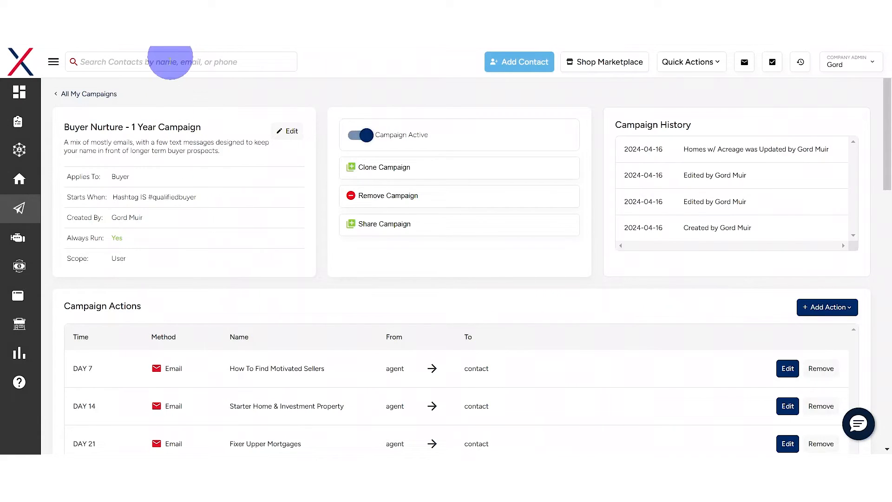
Step: Return to My Campaigns, open the form for adding a new campaign and examine its campaign logic and start trigger options
left_click(89, 94)
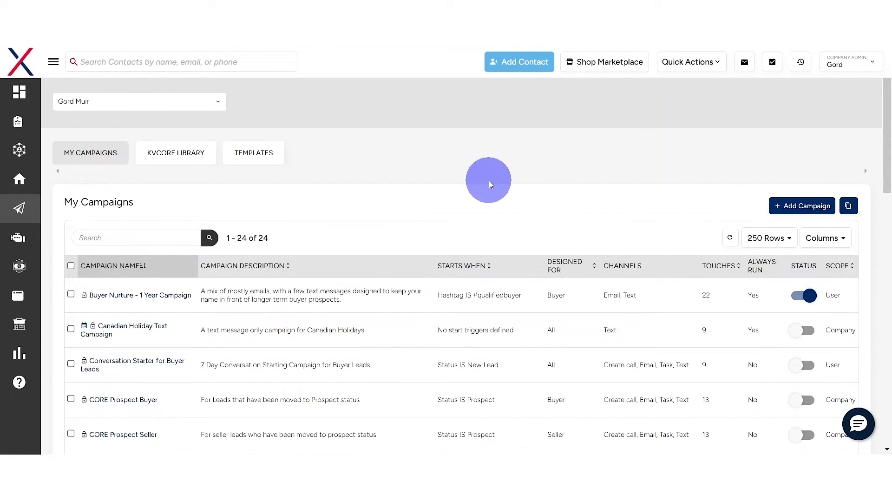
left_click(72, 154)
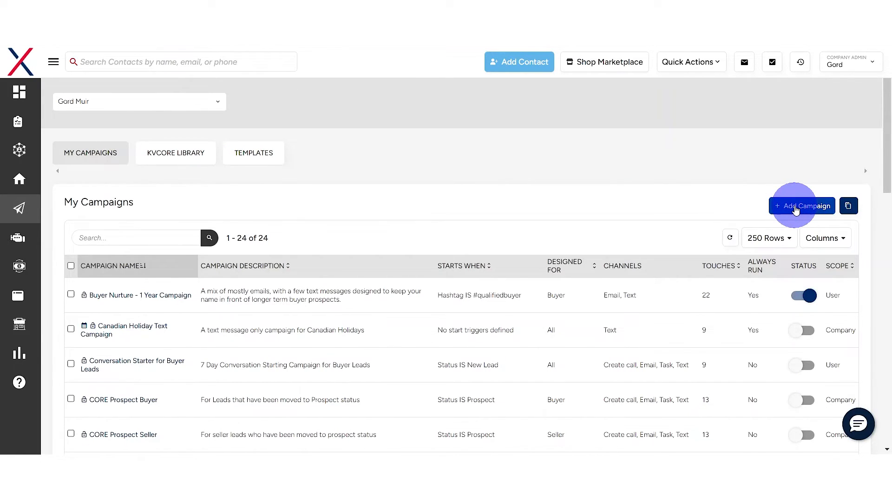
left_click(796, 210)
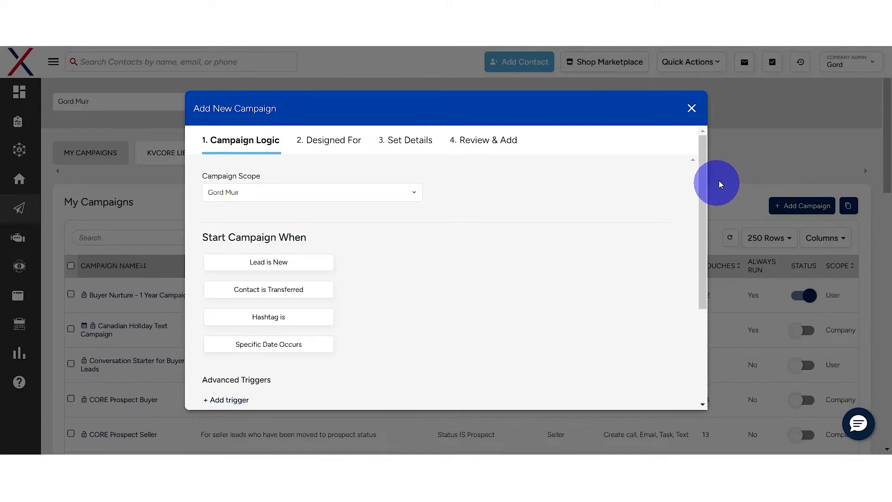
scroll(563, 299, "down", 3)
scroll(563, 299, "up", 3)
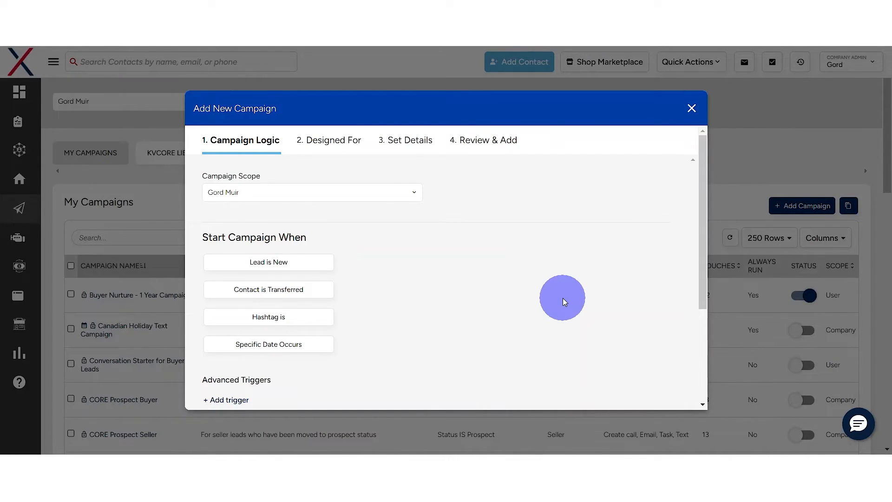
scroll(460, 295, "down", 1)
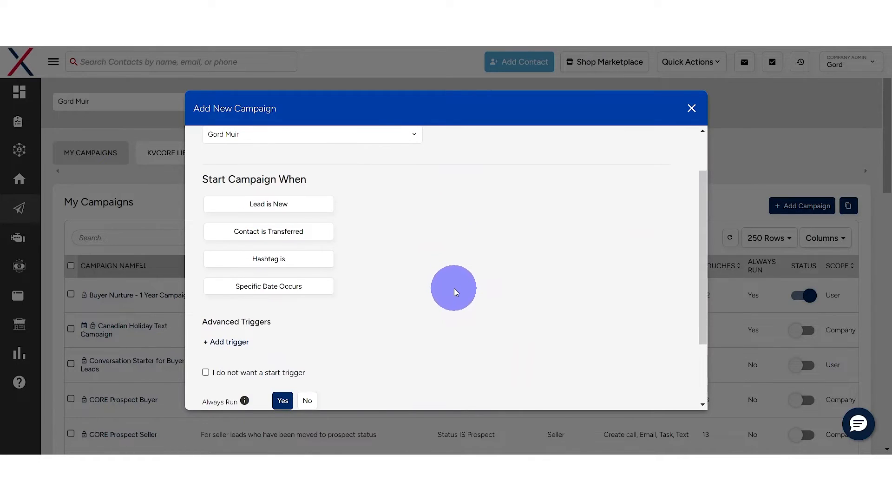
scroll(410, 273, "up", 1)
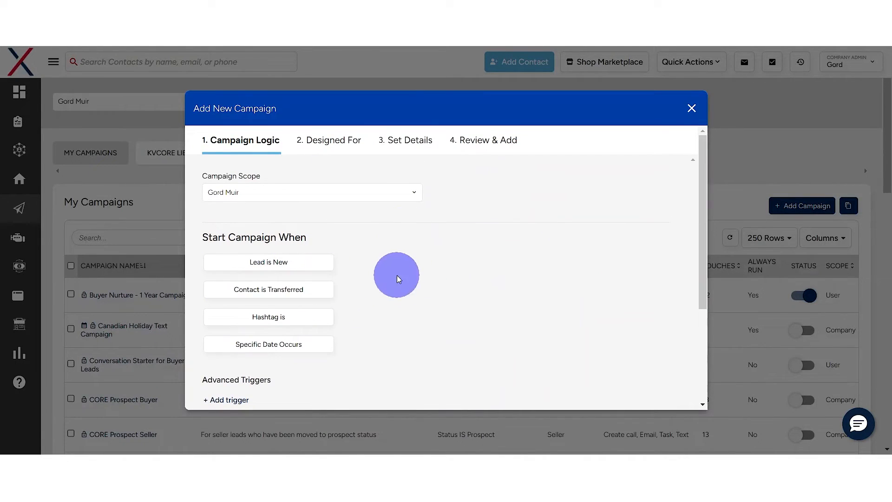
scroll(396, 292, "down", 1)
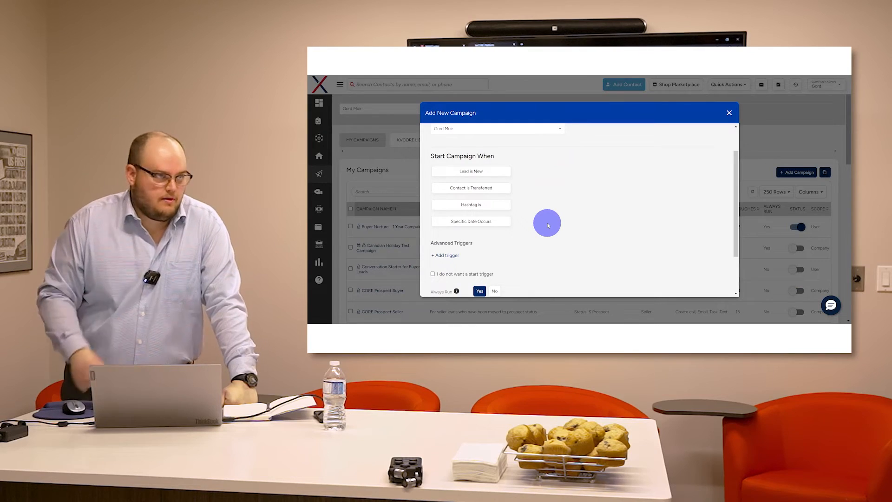
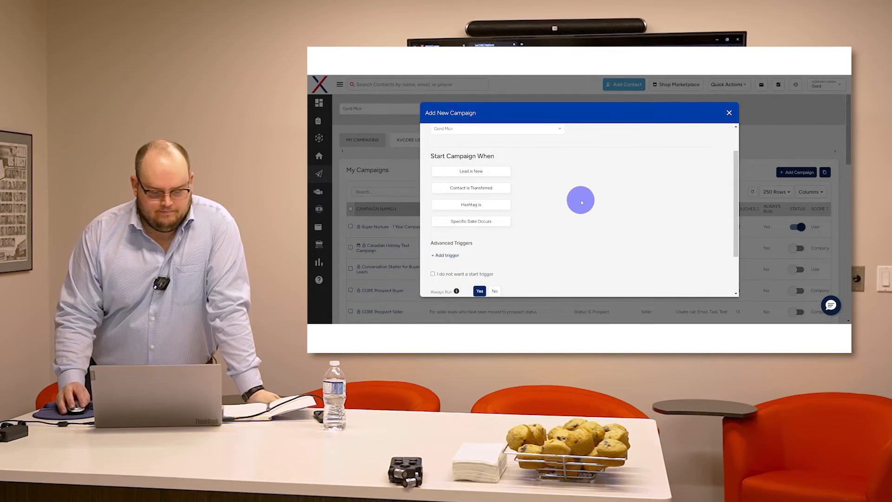
scroll(553, 168, "up", 2)
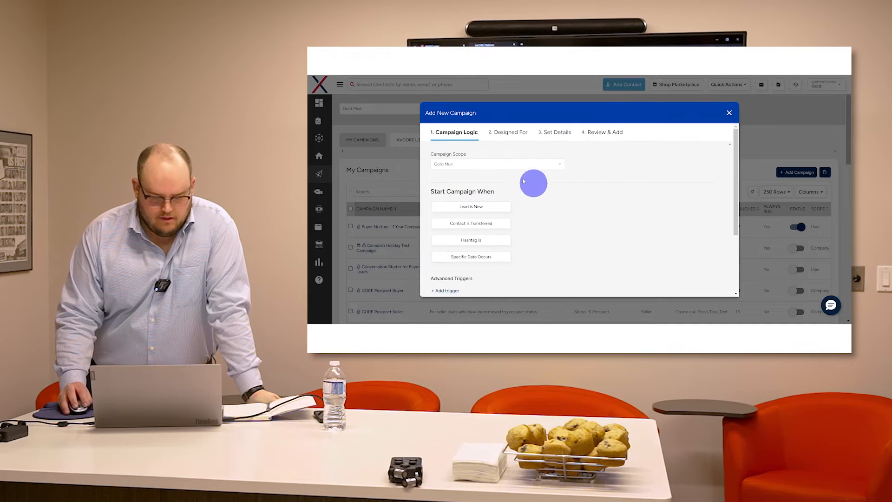
Step: Choose Lead is New as the start trigger and search its lead sources for "remax"
left_click(467, 205)
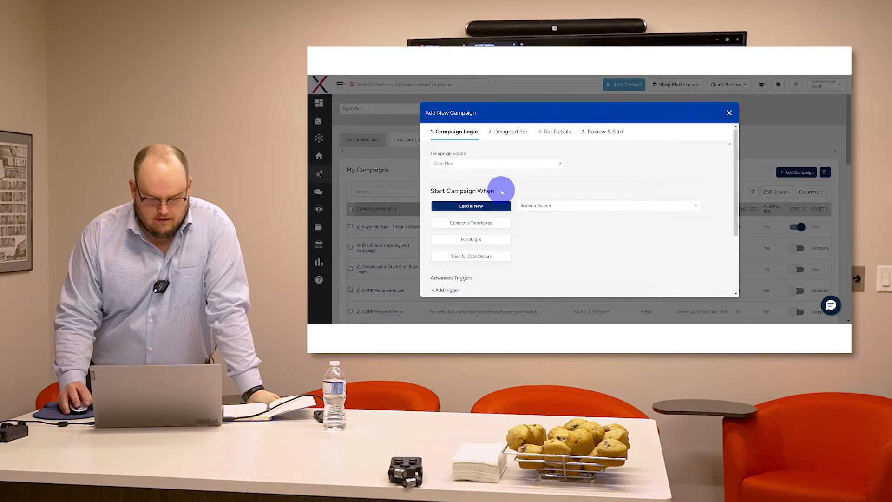
scroll(516, 213, "down", 1)
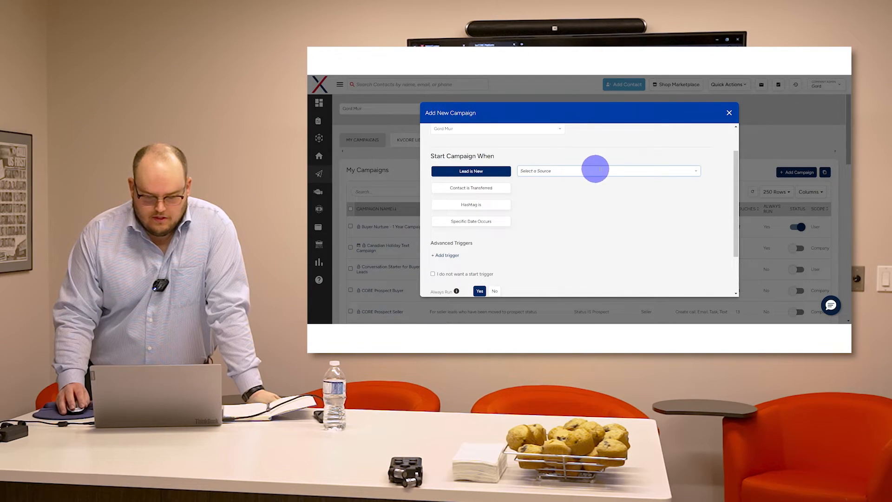
left_click(639, 171)
type("rema")
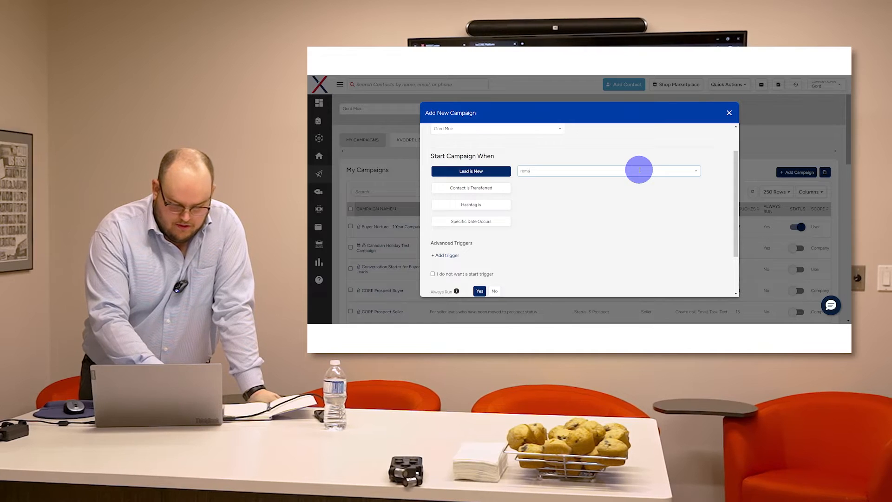
type("x")
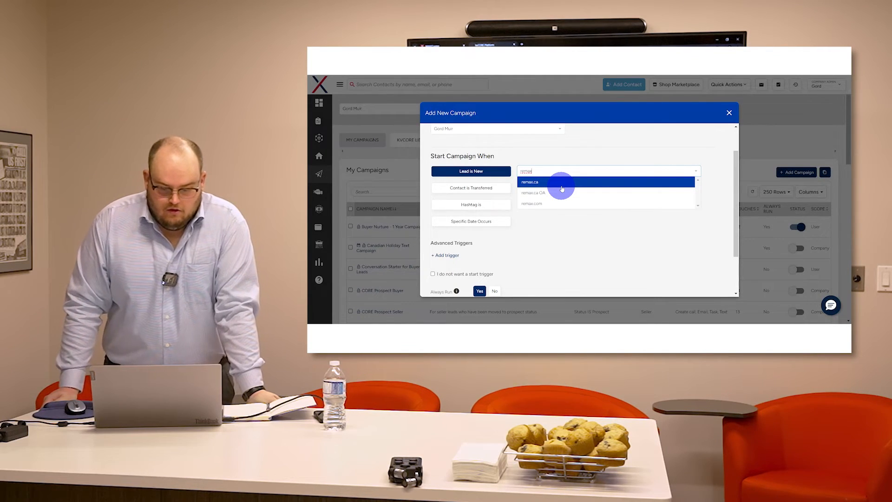
Step: Replace the lead source search with "face", and clear the source selection again
key("BackSpace")
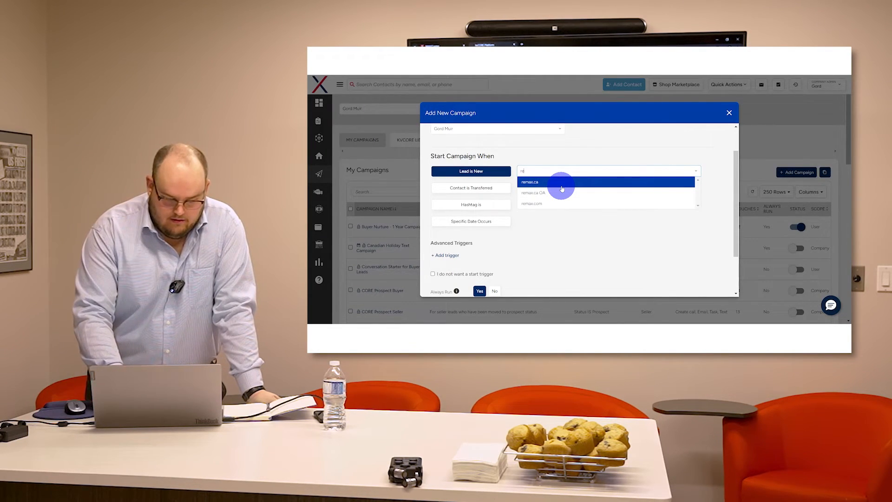
key("BackSpace")
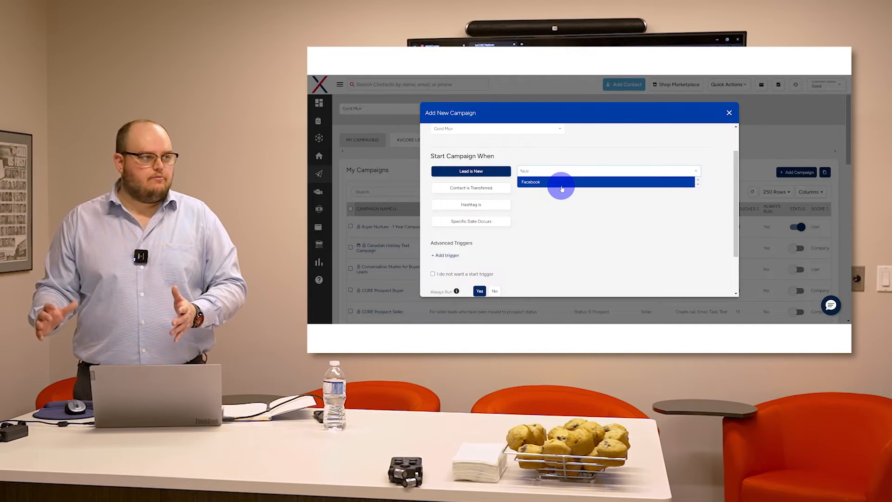
left_click_drag(549, 171, 511, 176)
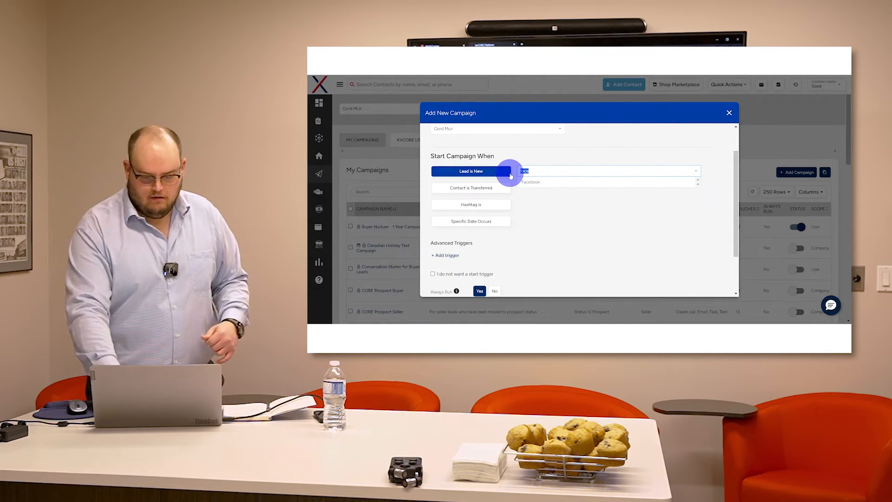
key("BackSpace")
left_click(638, 226)
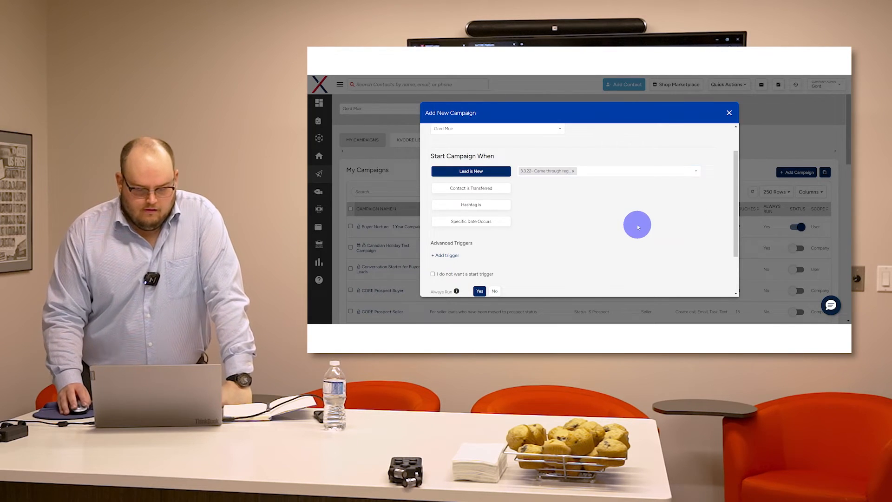
left_click(574, 171)
left_click(533, 156)
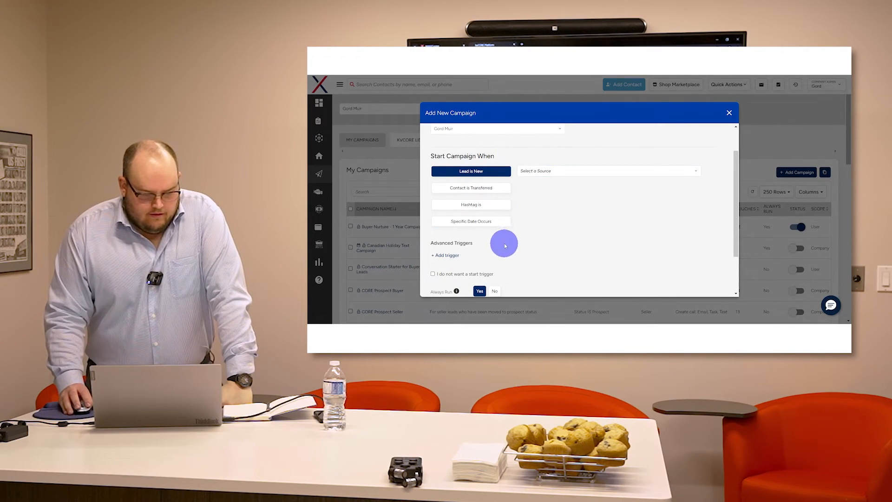
Step: Switch the start trigger to Contact is Transferred, and close the new campaign form without saving
left_click(482, 188)
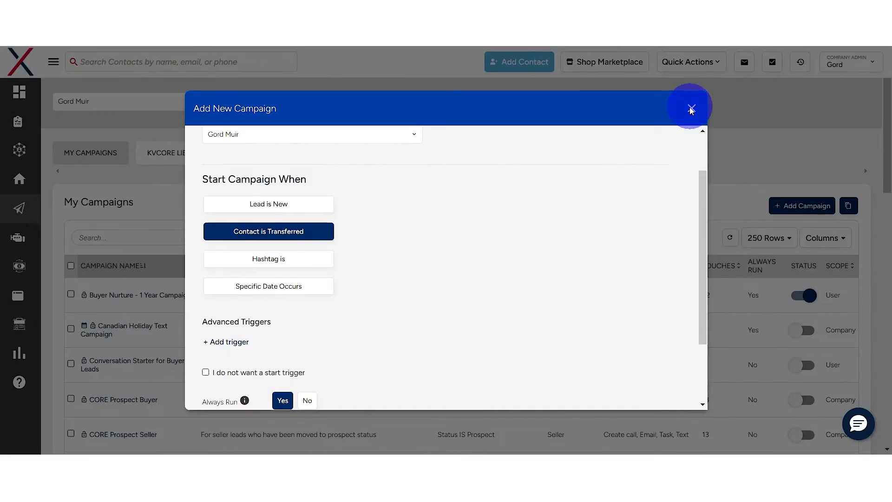
left_click(729, 113)
left_click(414, 261)
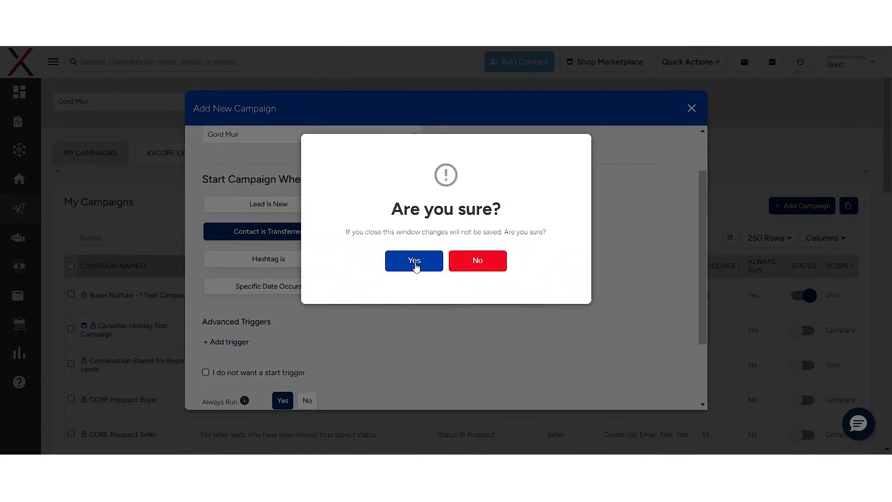
Step: Open the mobile app download page from the dashboard, review its iOS and Android download options, and return to the dashboard
left_click(30, 98)
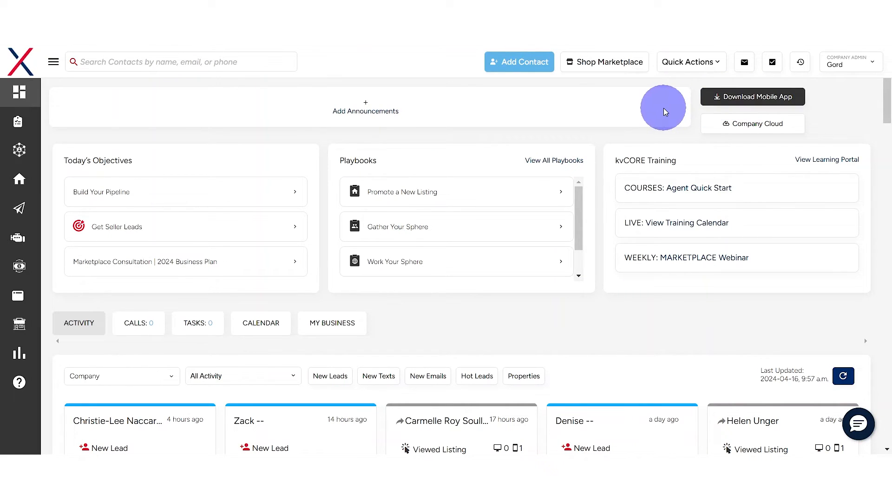
left_click(761, 99)
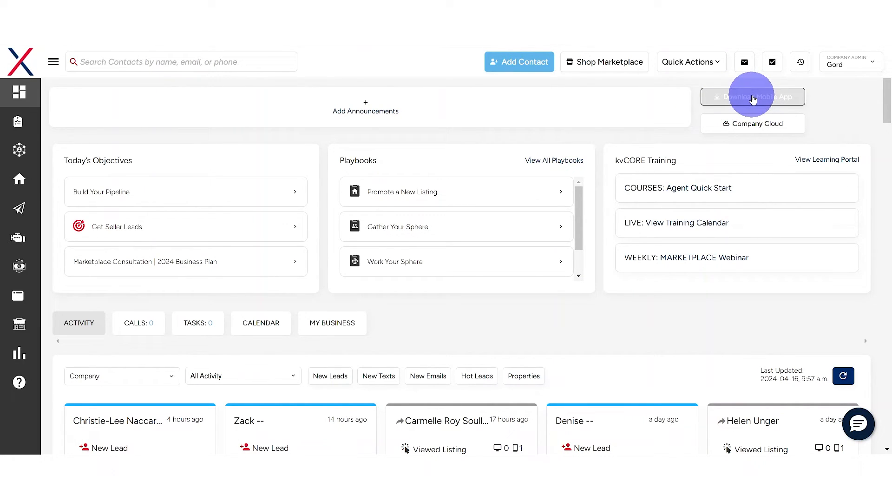
scroll(459, 241, "down", 5)
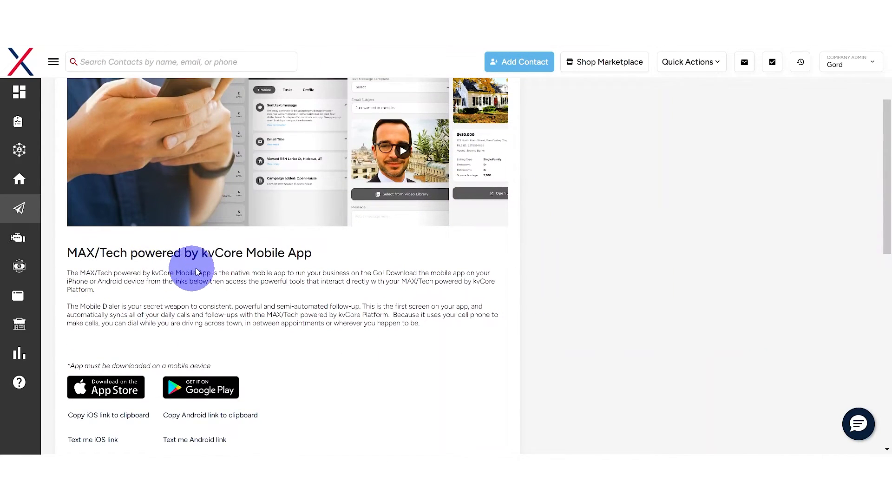
scroll(251, 261, "down", 4)
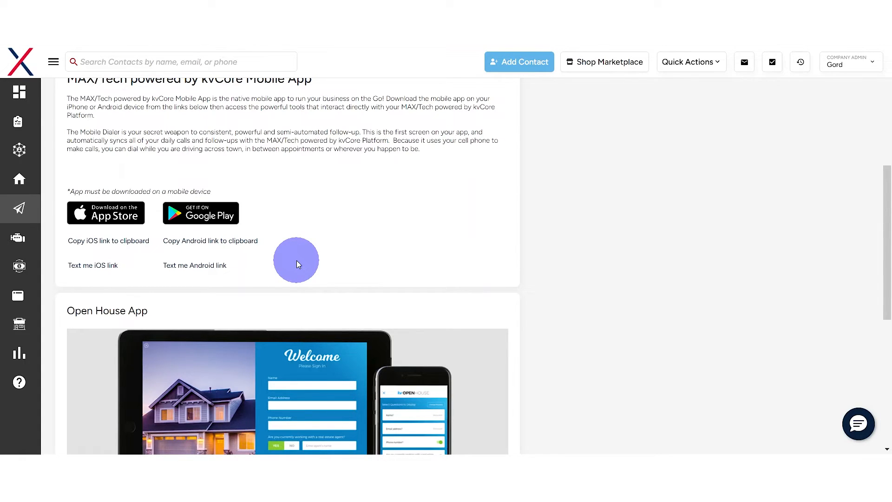
scroll(283, 276, "up", 7)
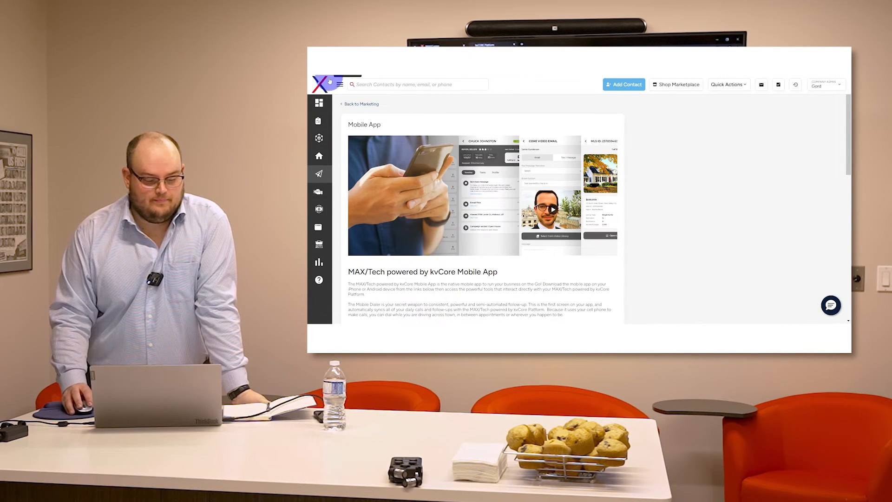
left_click(330, 79)
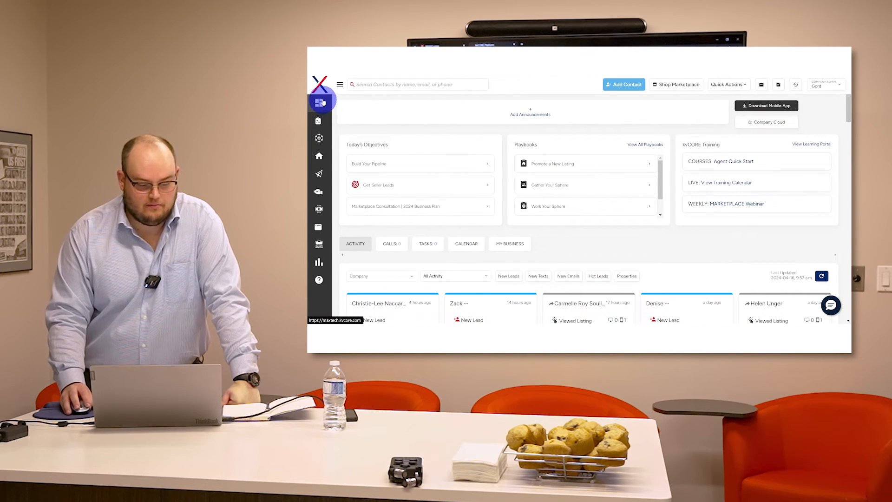
Step: Go to Smart Campaigns, start a new campaign and choose Contact is Transferred as its start trigger
mouse_move(333, 98)
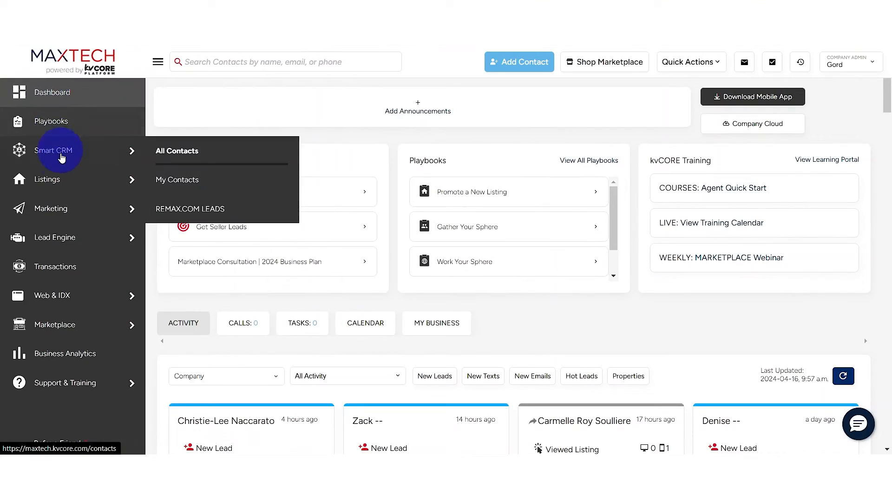
mouse_move(343, 172)
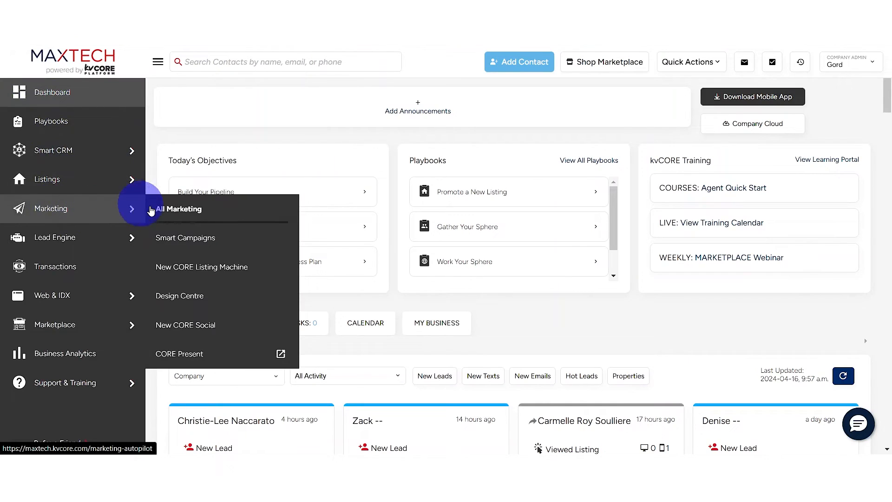
left_click(181, 237)
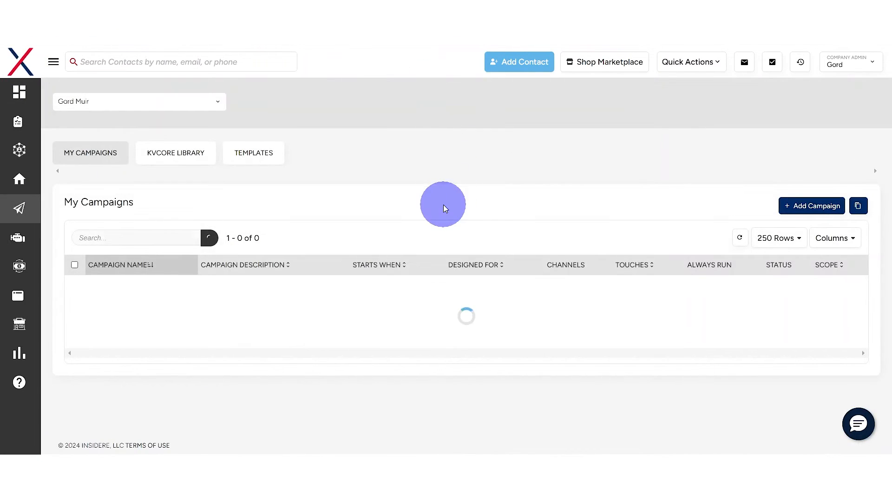
left_click(797, 206)
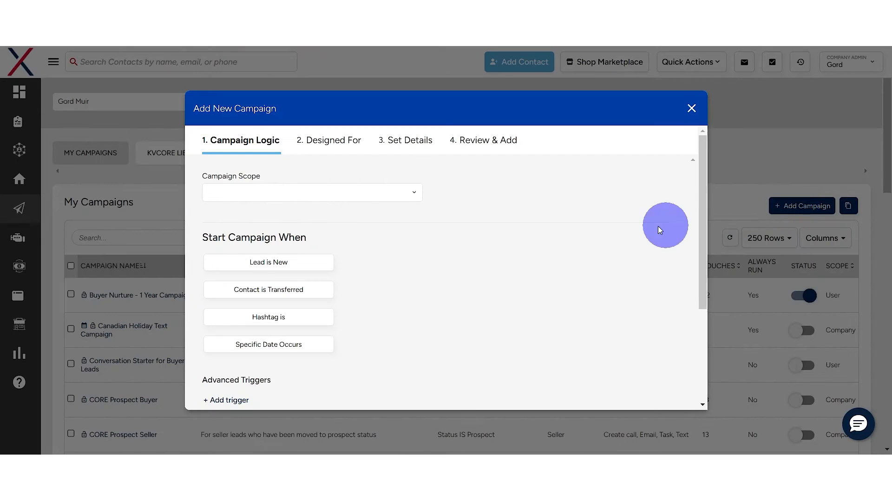
scroll(501, 249, "down", 1)
left_click(289, 203)
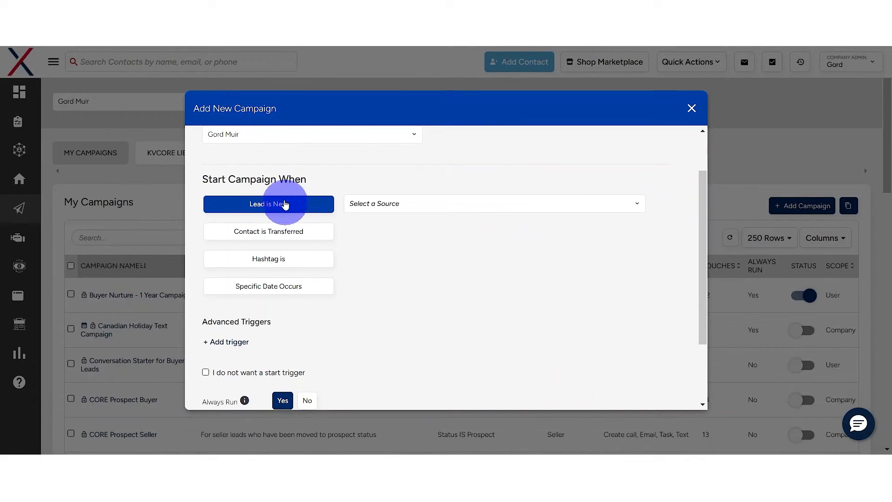
left_click(286, 232)
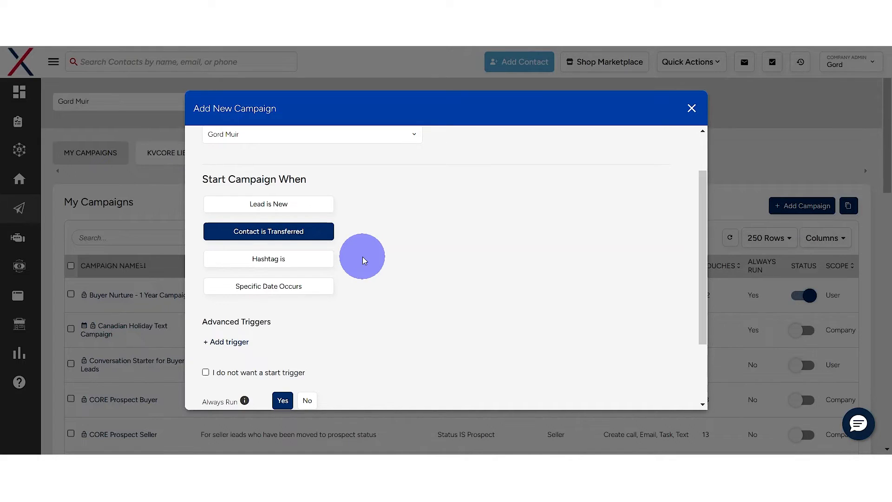
Step: Try Hashtag is as the start trigger, and switch to Specific Date Occurs with date type Specific Date and start date 2024-04-21
left_click(300, 259)
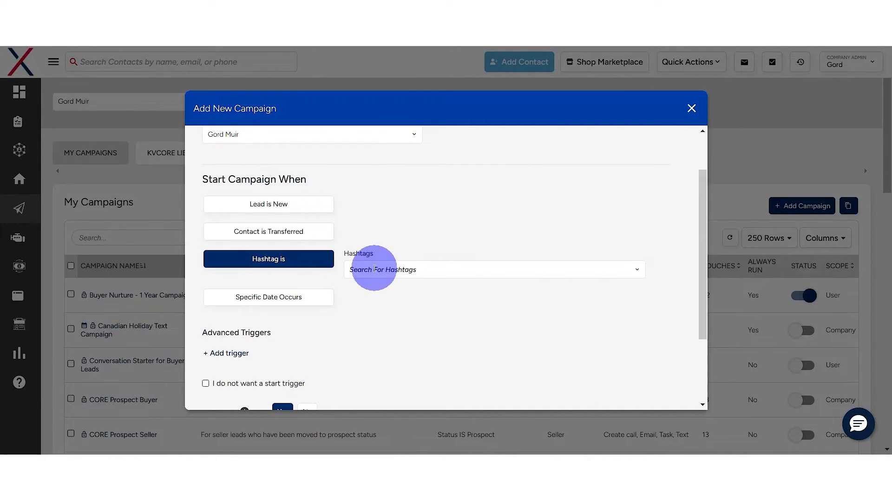
left_click(274, 303)
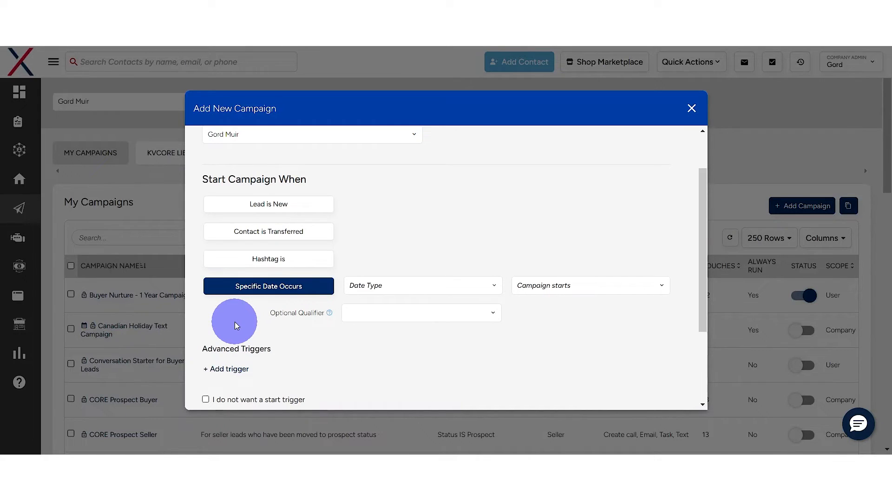
left_click(416, 285)
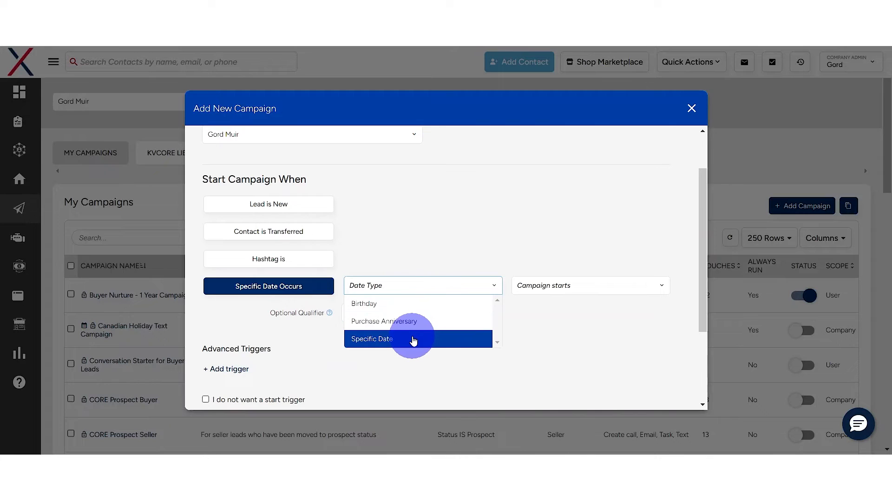
left_click(372, 338)
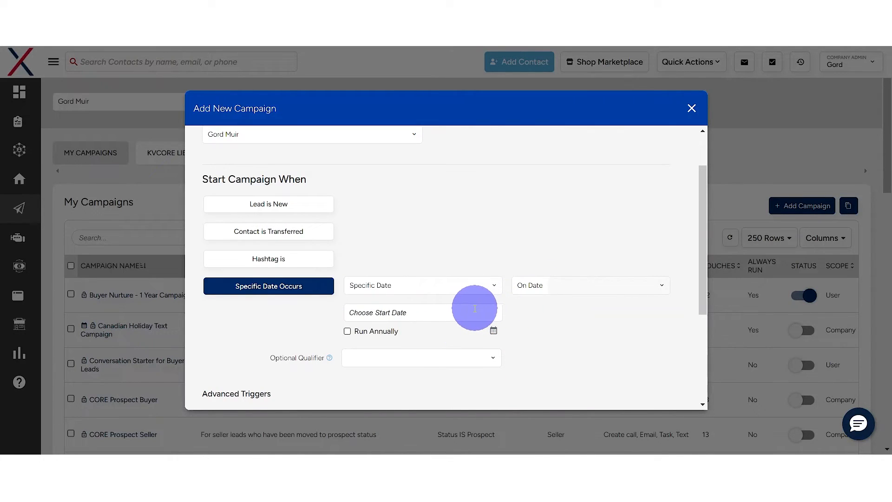
left_click(447, 315)
left_click(473, 242)
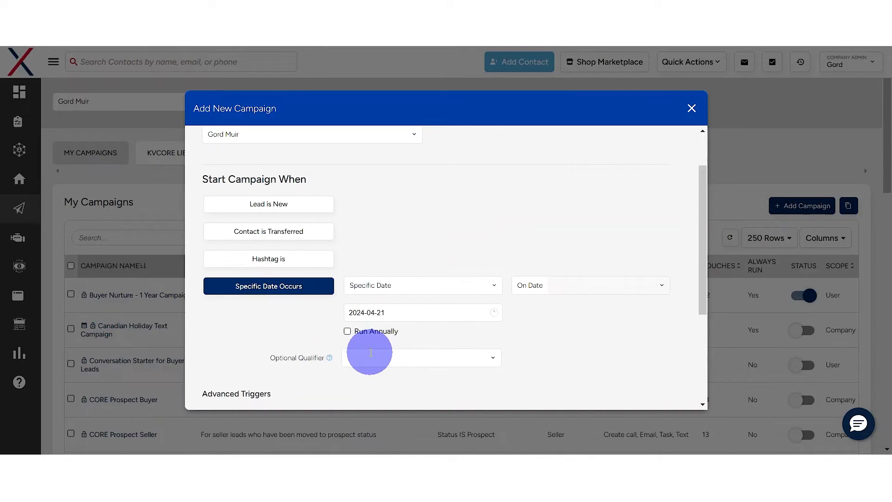
Step: Review the optional qualifier choices for the specific date trigger without selecting one
left_click(387, 351)
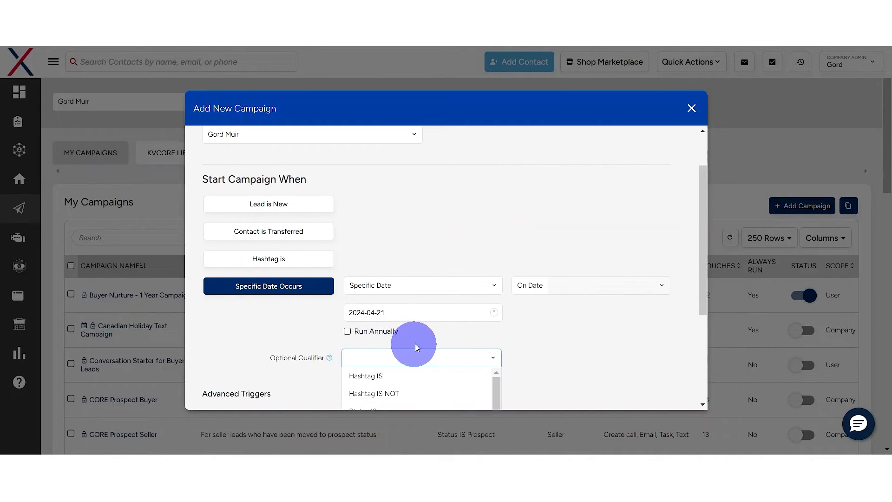
scroll(413, 344, "down", 3)
scroll(420, 279, "down", 1)
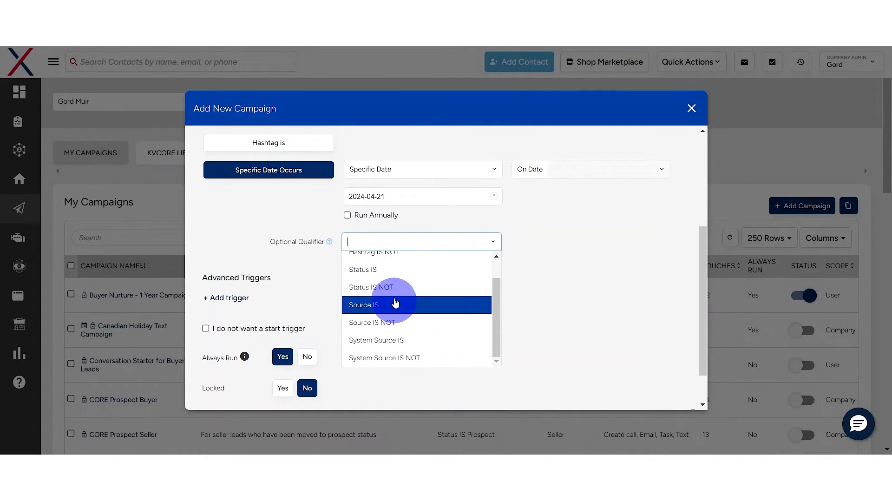
left_click(540, 307)
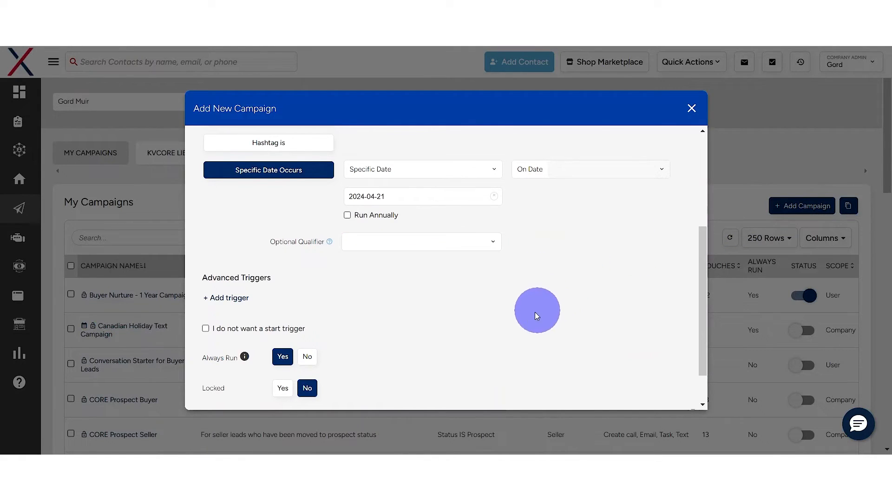
Step: Set the campaign's start trigger to Hashtag is, using the hashtag "test"
scroll(433, 354, "up", 3)
left_click(277, 269)
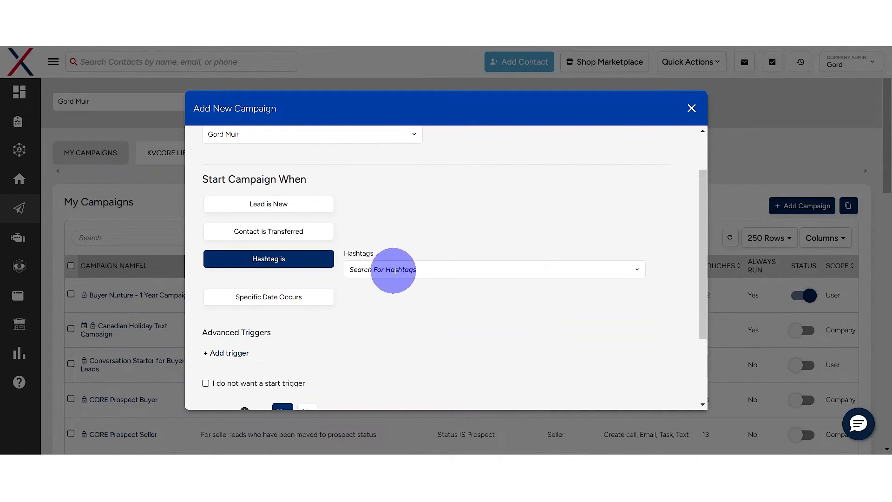
left_click(405, 267)
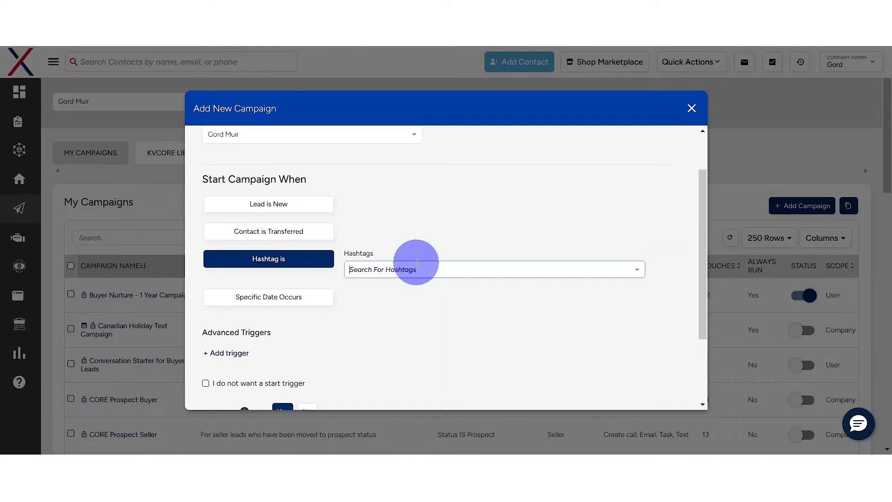
type("test")
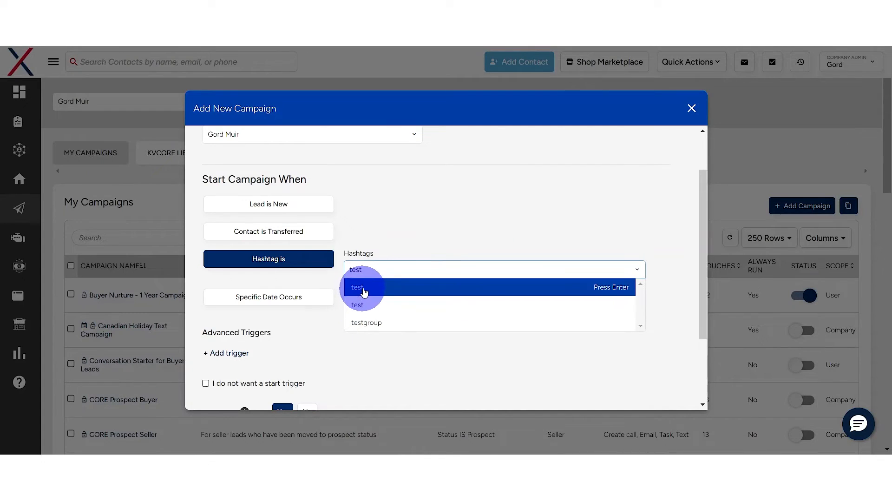
left_click(365, 289)
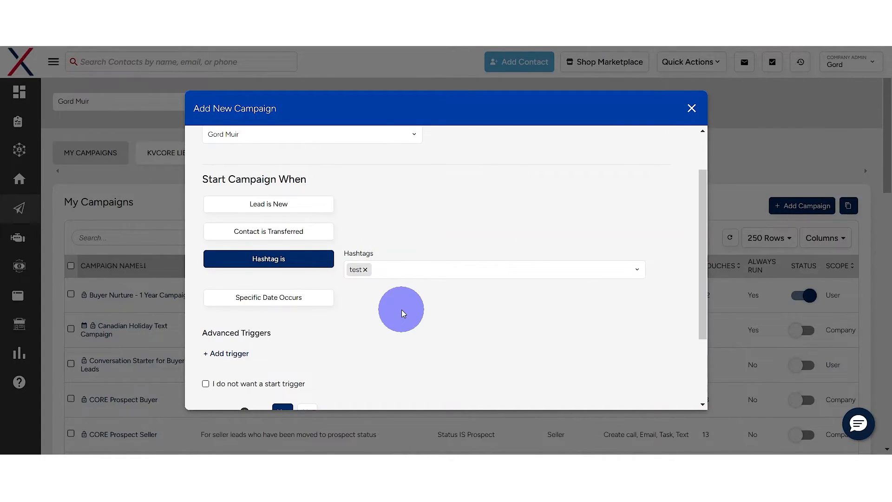
Step: Continue to the Designed For stage and add Seller and Renter to the campaign's audience
scroll(402, 313, "down", 2)
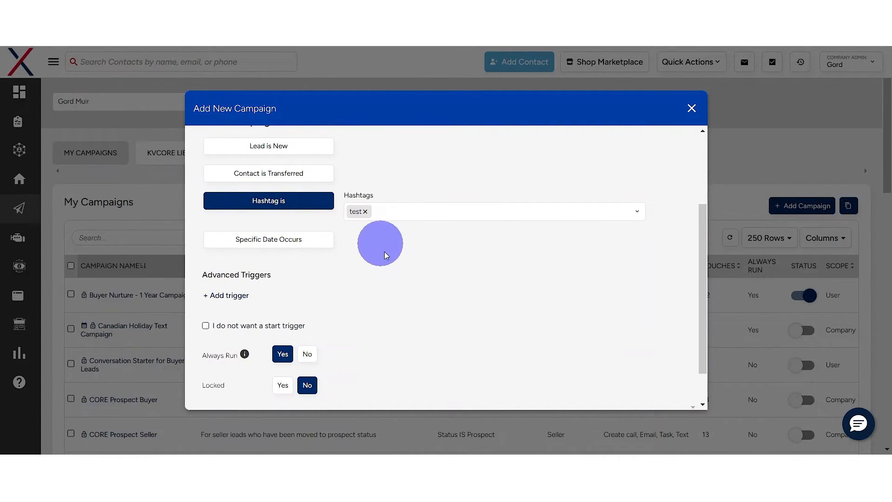
scroll(389, 319, "down", 2)
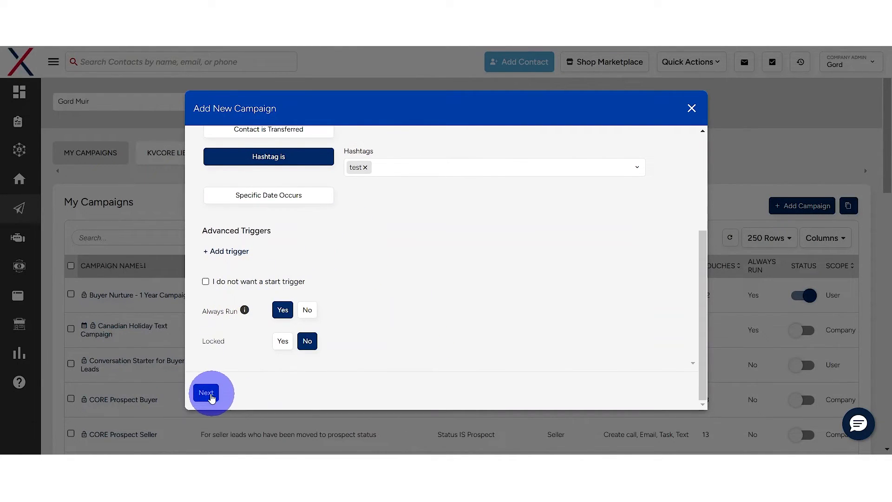
left_click(206, 393)
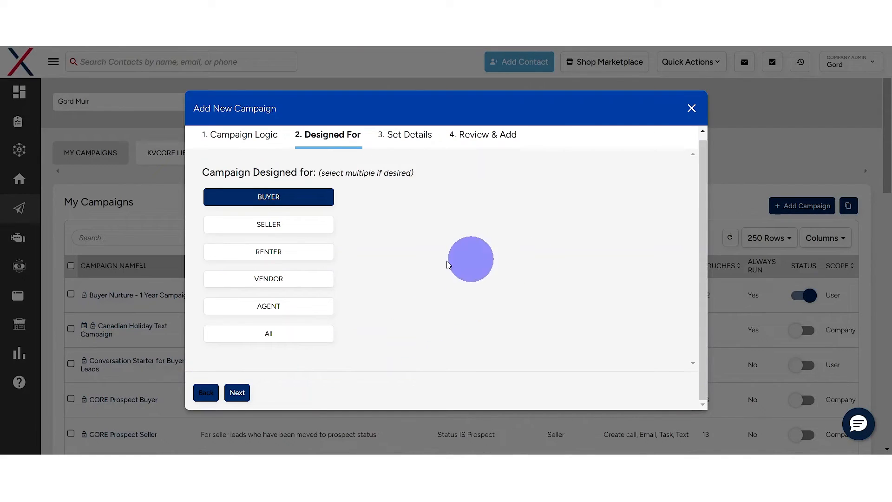
left_click(291, 232)
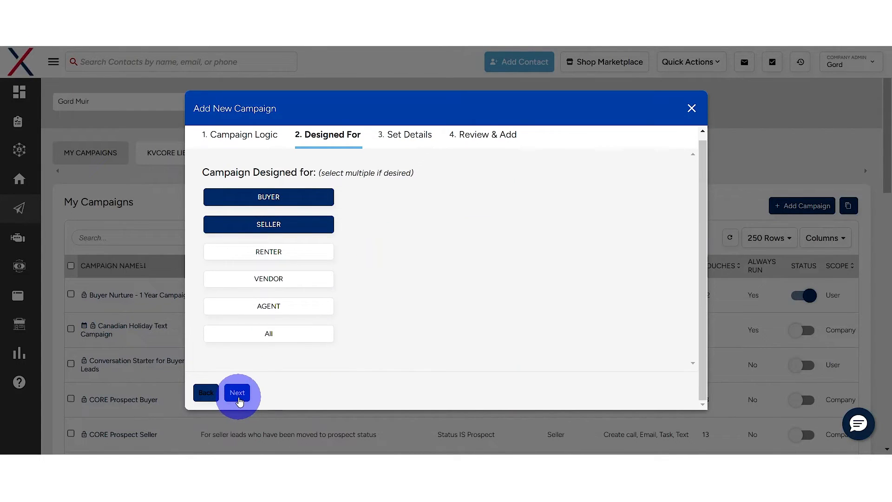
left_click(279, 254)
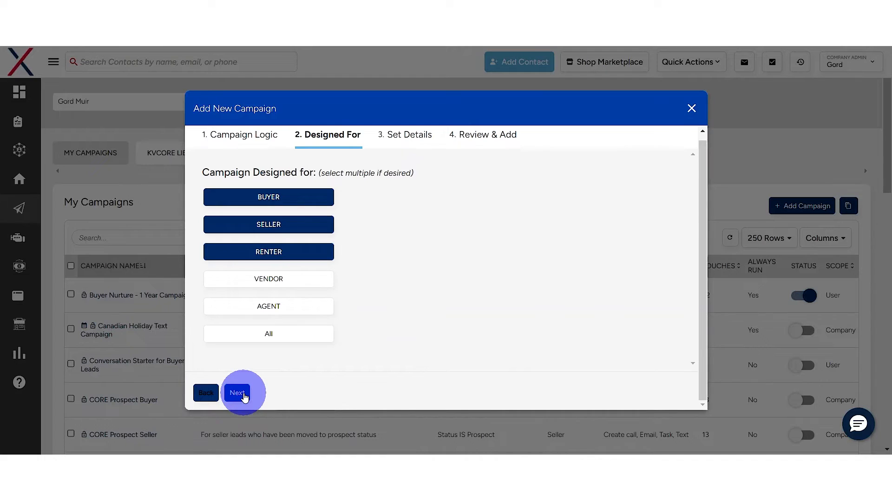
Step: Return to the Campaign Logic stage and add an advanced trigger with the condition Status IS Prospect
left_click(258, 139)
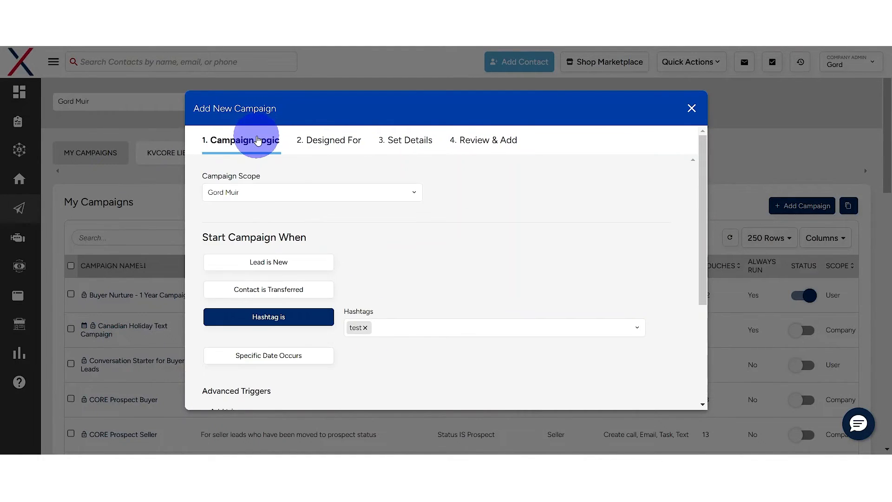
scroll(414, 219, "down", 4)
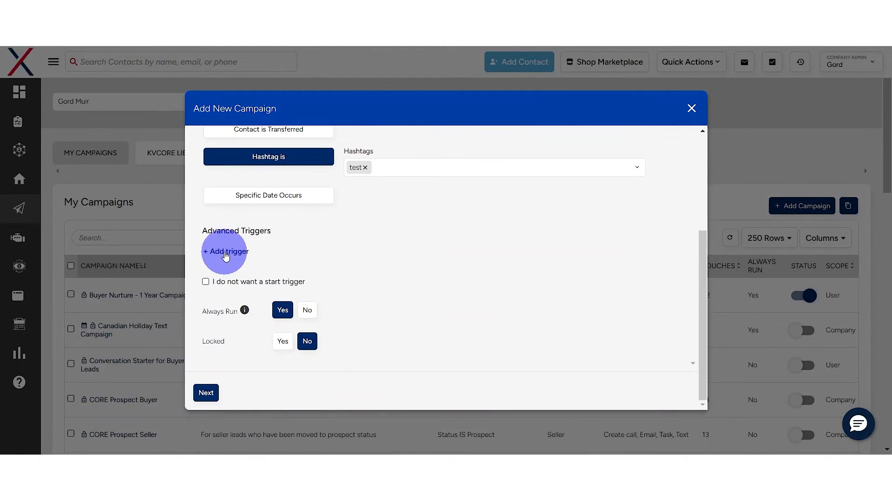
left_click(226, 253)
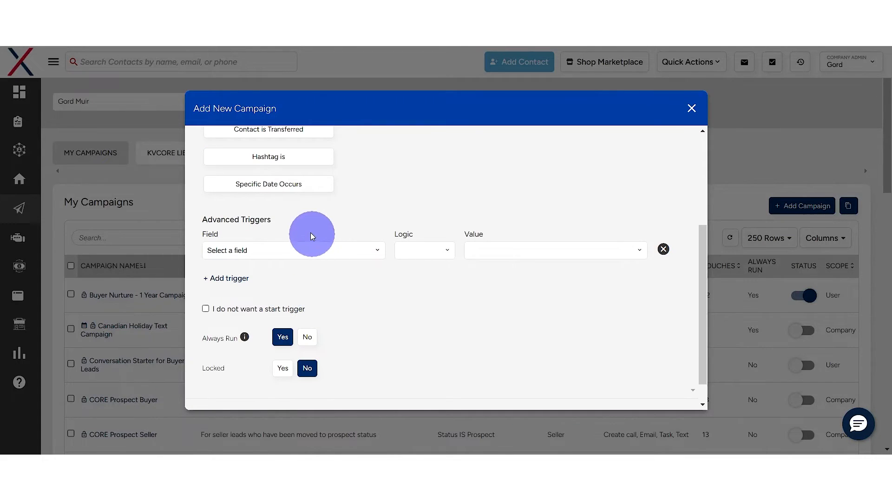
scroll(298, 232, "up", 2)
scroll(372, 256, "down", 1)
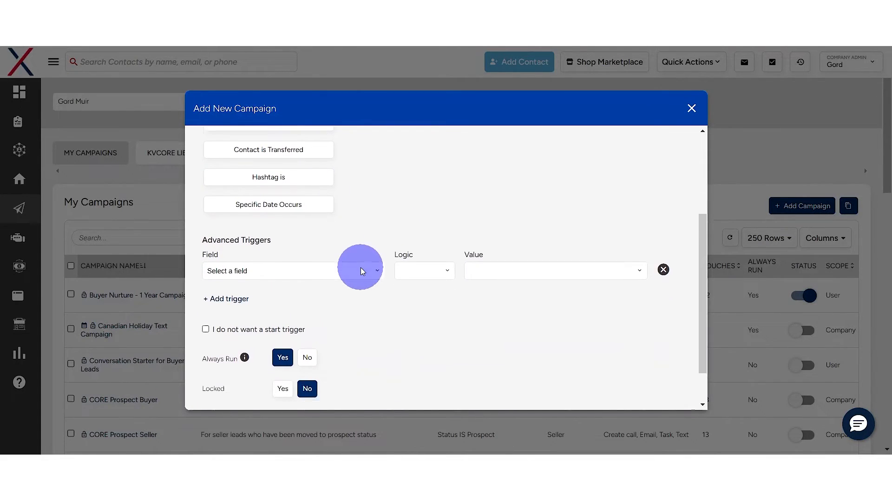
scroll(325, 260, "down", 2)
left_click(326, 227)
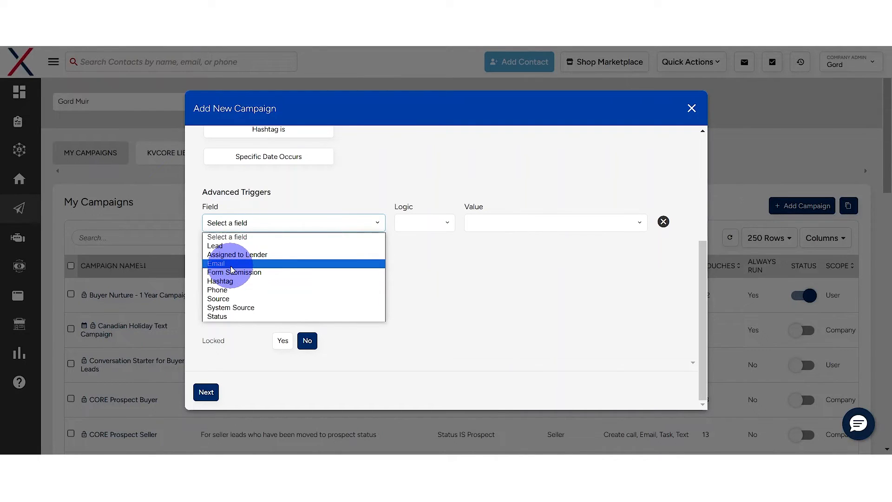
left_click(245, 316)
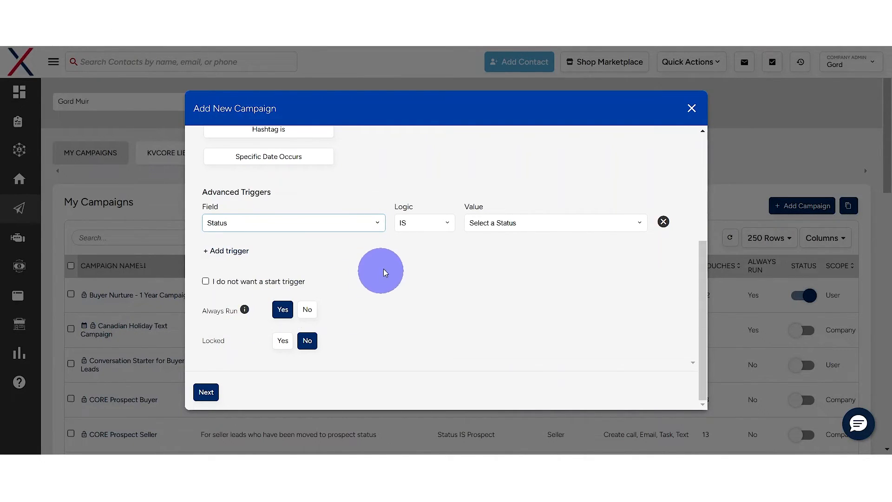
left_click(491, 225)
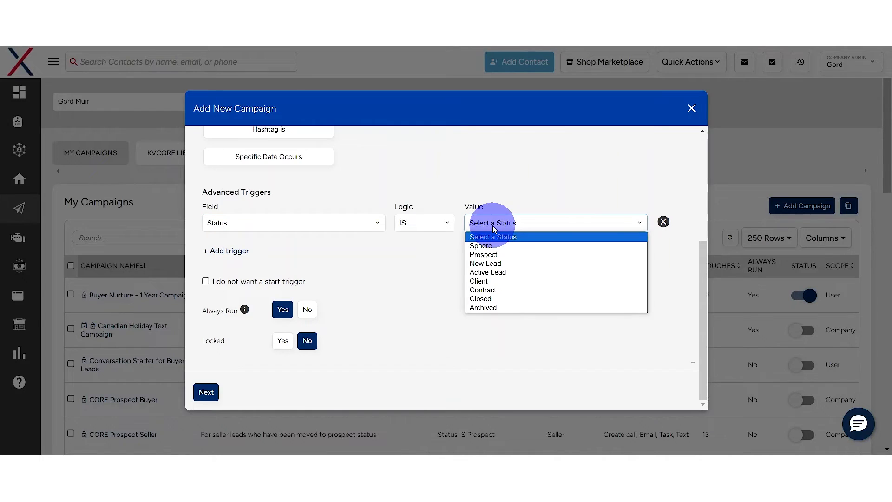
left_click(509, 258)
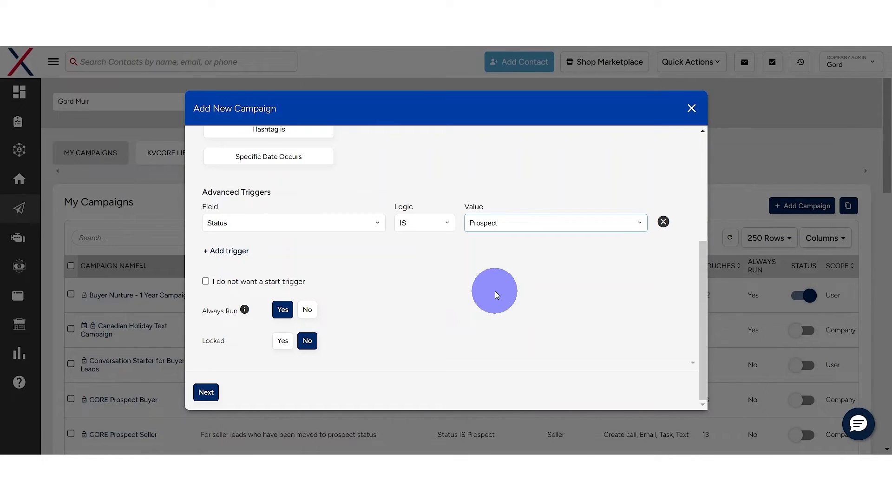
Step: Change the advanced trigger's status value to Closed and continue to the Designed For stage
left_click(497, 223)
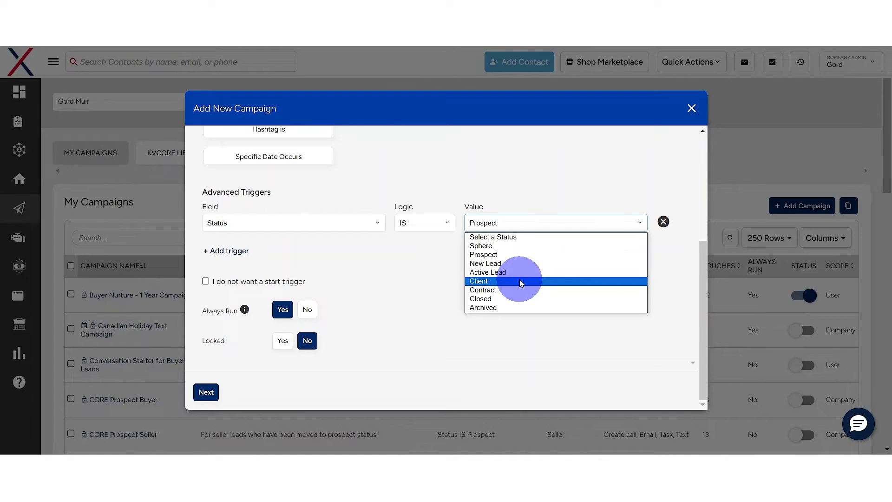
left_click(508, 302)
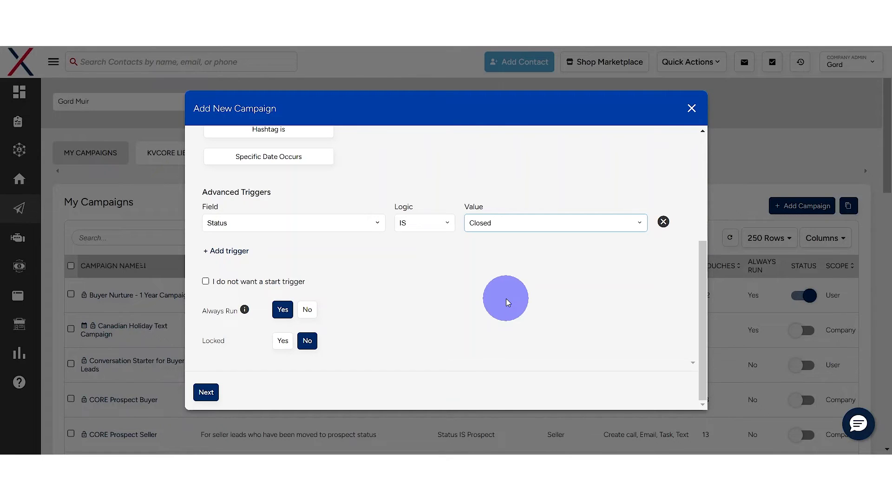
scroll(508, 298, "up", 5)
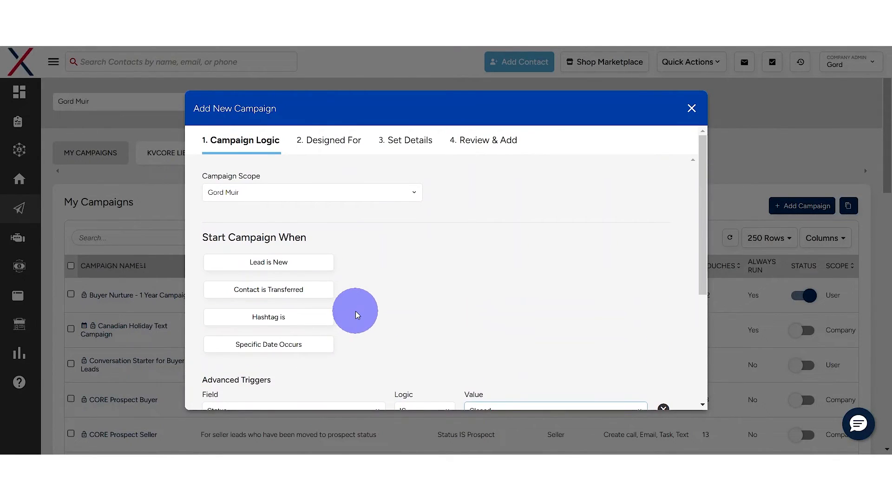
scroll(375, 293, "down", 2)
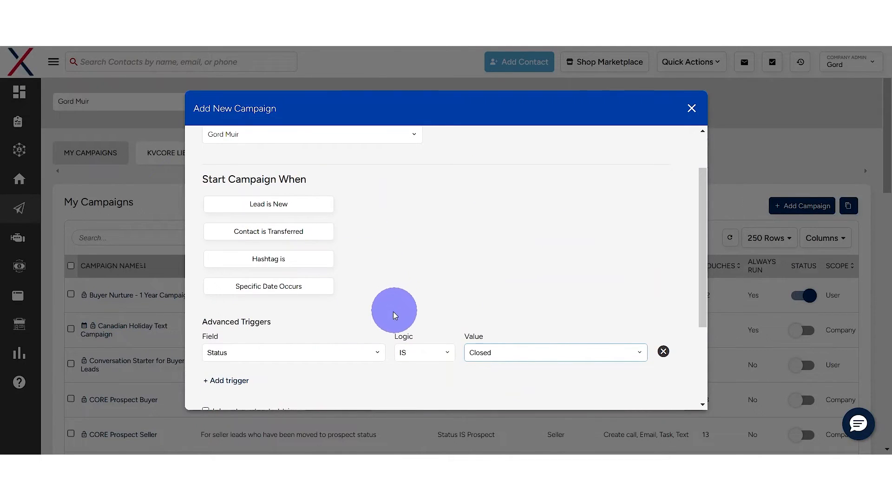
scroll(348, 312, "down", 2)
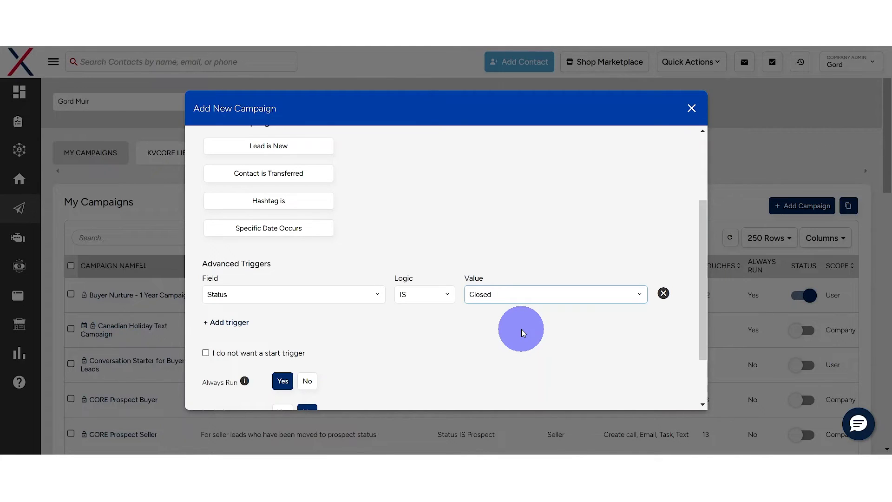
scroll(521, 332, "down", 2)
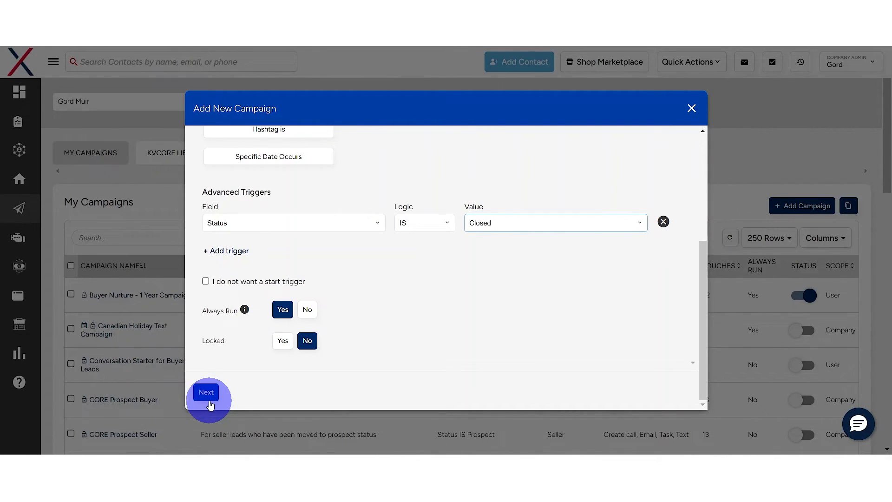
left_click(206, 393)
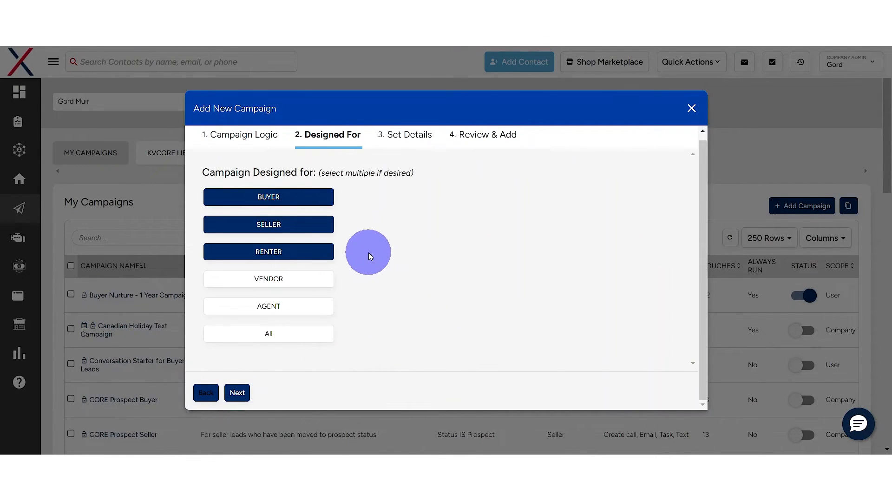
Step: Deselect Buyer and Renter in the campaign's audience, and reselect Buyer alongside Seller
left_click(278, 197)
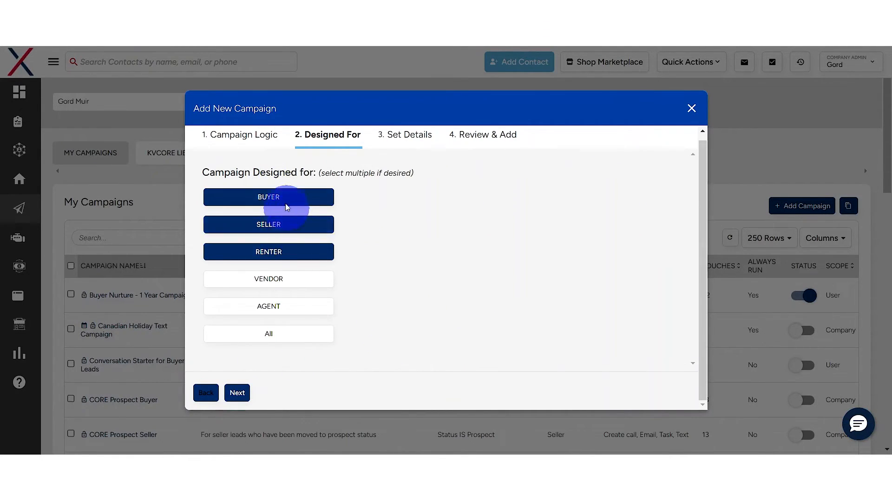
left_click(290, 252)
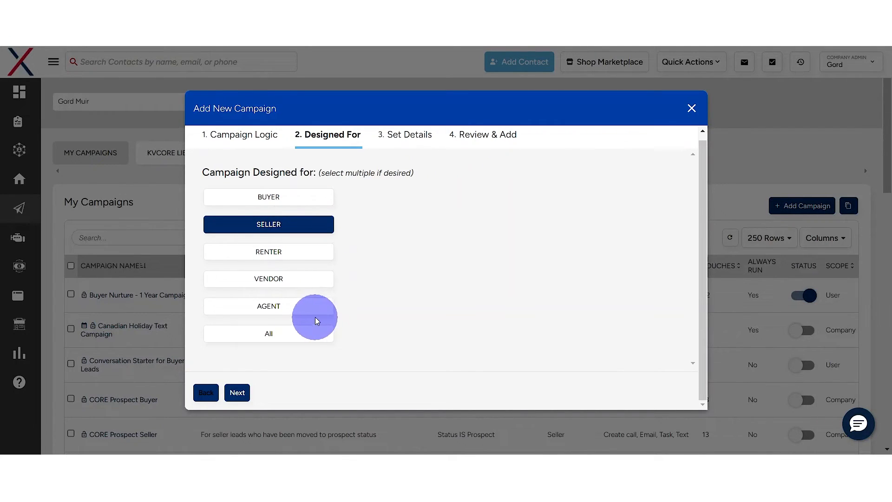
left_click(291, 224)
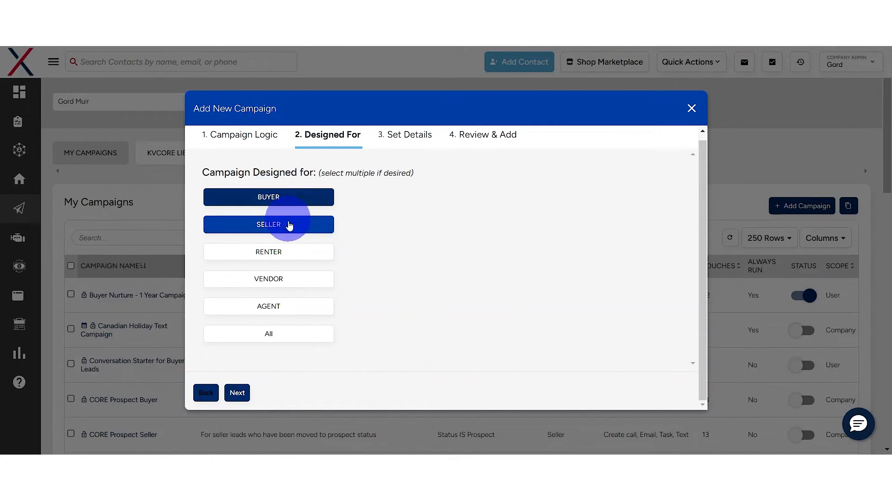
Step: Toggle Seller off and back on beside Buyer in the campaign's audience, and continue to the Set Details stage
left_click(295, 222)
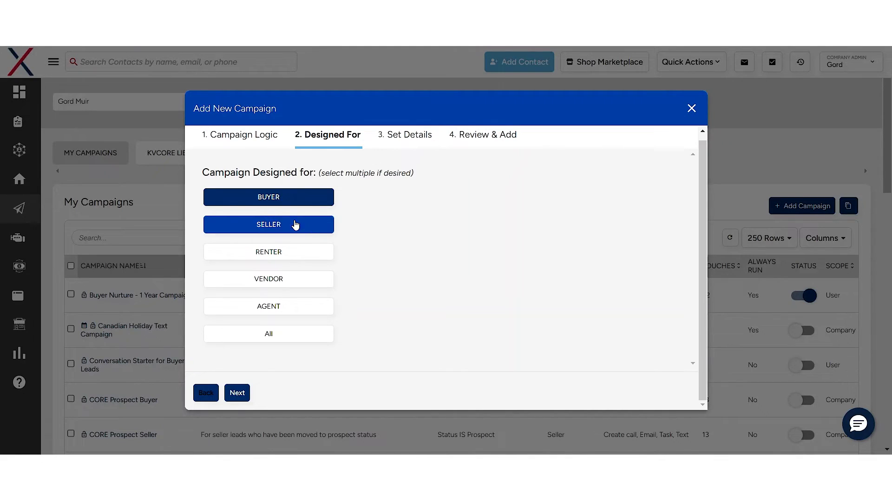
left_click(317, 225)
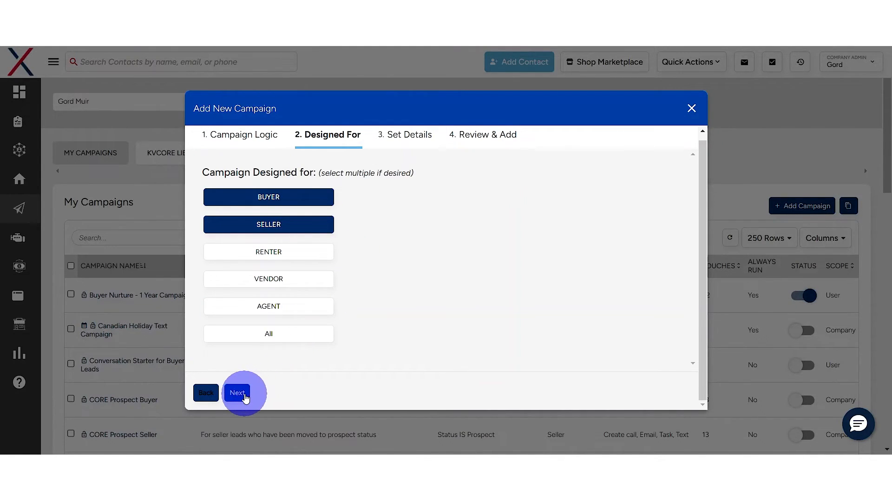
left_click(238, 392)
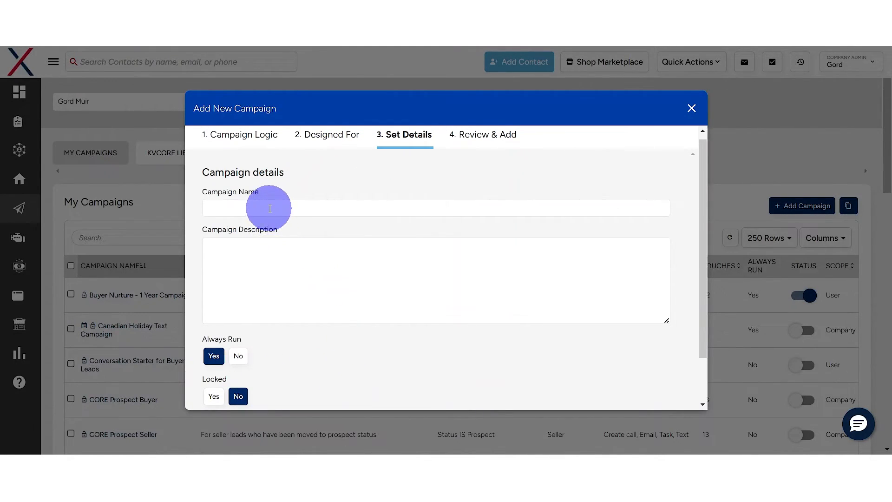
Step: Name the campaign "Staying in touch after sale" and describe it as "Email campaign to stay in touch after the buyer purchases a home and it closed"
left_click(270, 207)
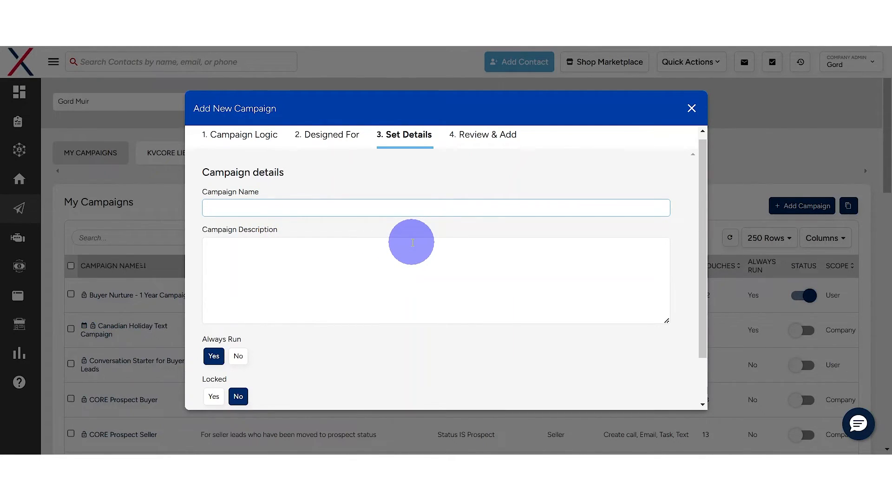
type("Staying in touch after sale")
left_click(348, 260)
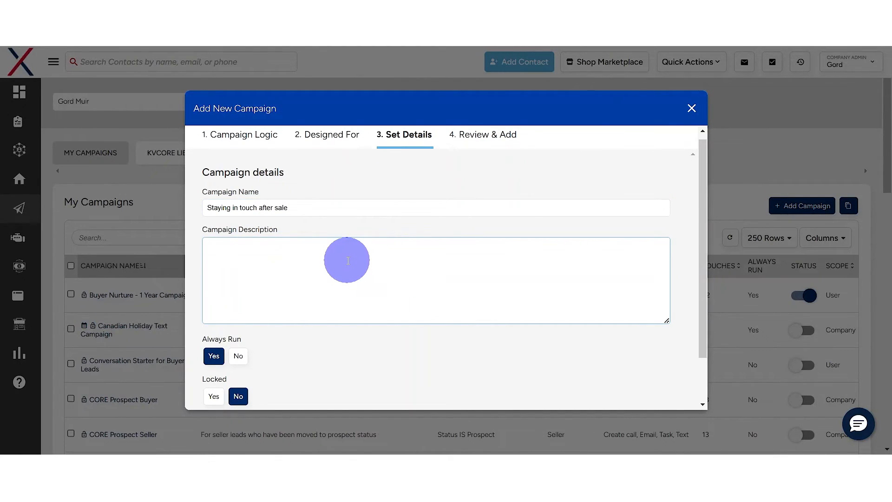
type("Email campaign to stay in touch after")
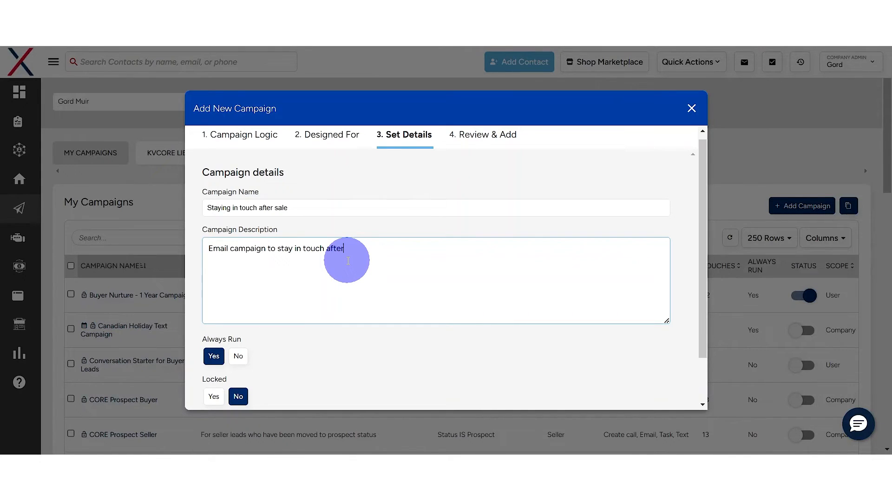
type(" the buyer purchases a home and it closed")
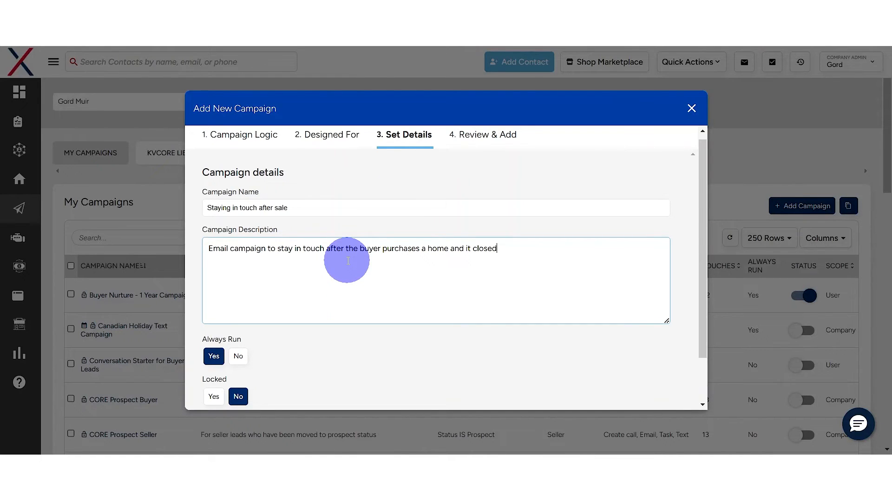
Step: Continue to the Review & Add stage and finish adding the new campaign
scroll(348, 260, "down", 3)
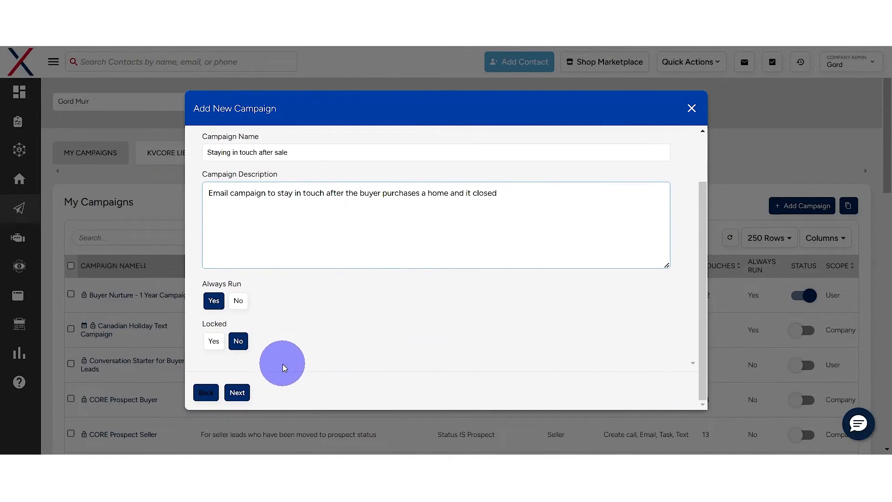
left_click(241, 393)
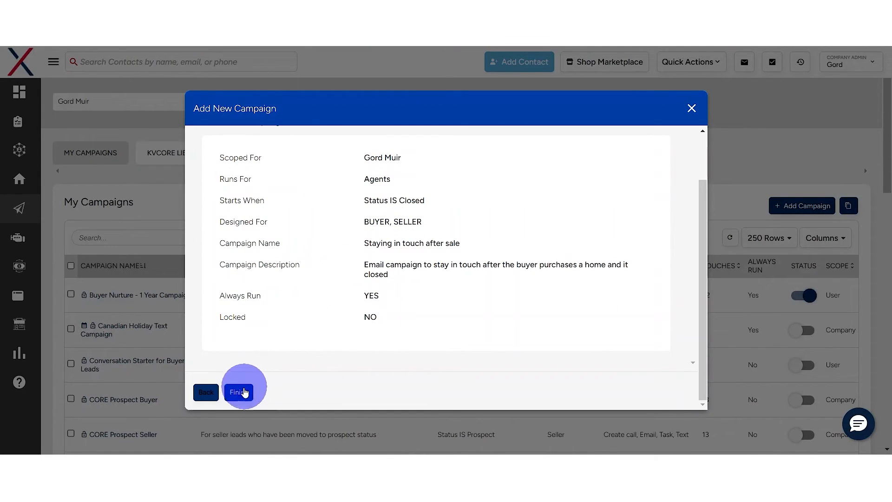
left_click(239, 392)
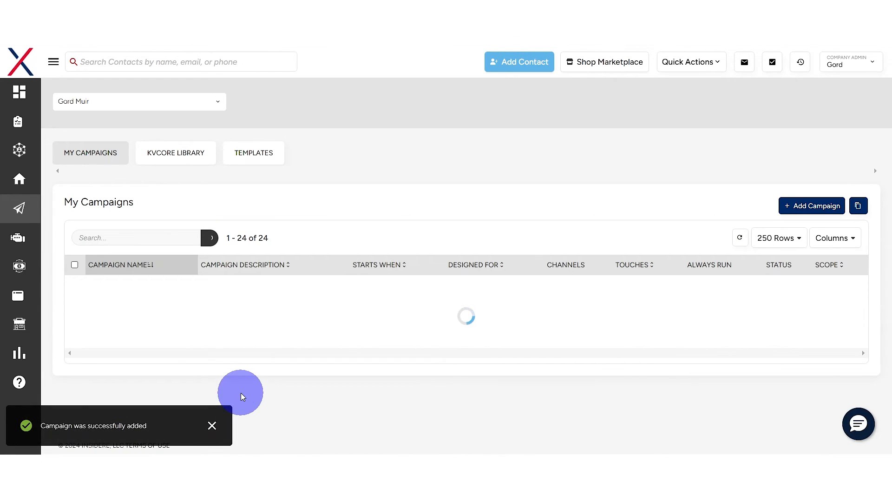
Step: Find the "Staying in touch after sale" campaign in the My Campaigns list and open its details
scroll(276, 355, "down", 3)
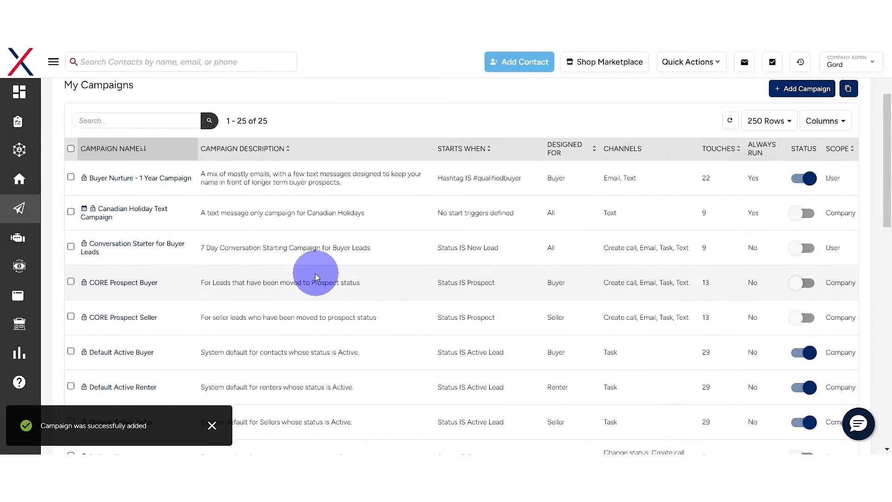
scroll(315, 276, "down", 5)
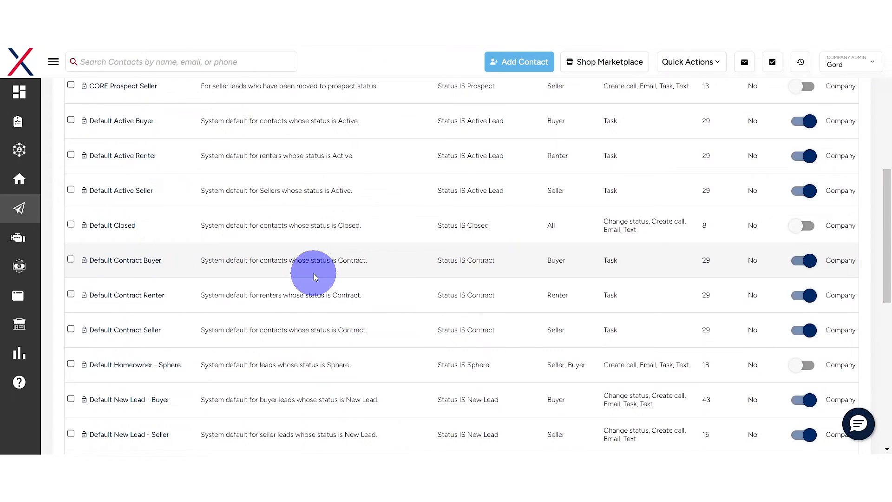
scroll(313, 273, "down", 6)
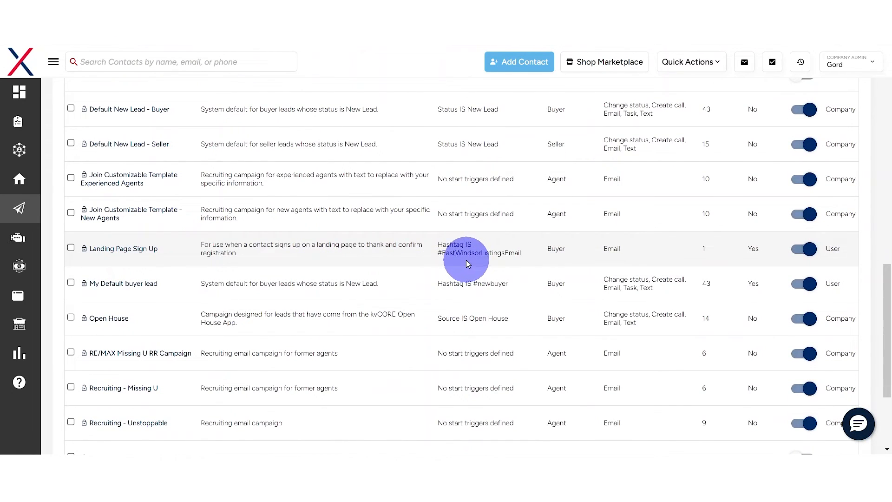
scroll(467, 263, "down", 3)
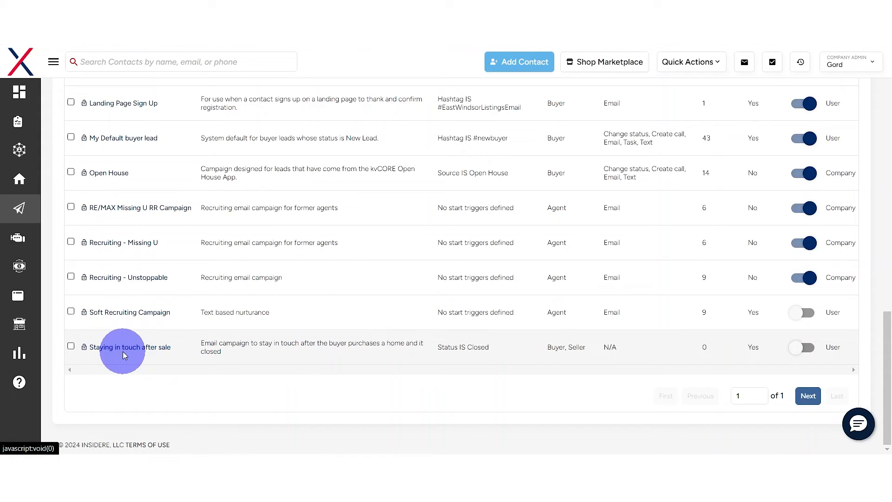
scroll(112, 346, "up", 12)
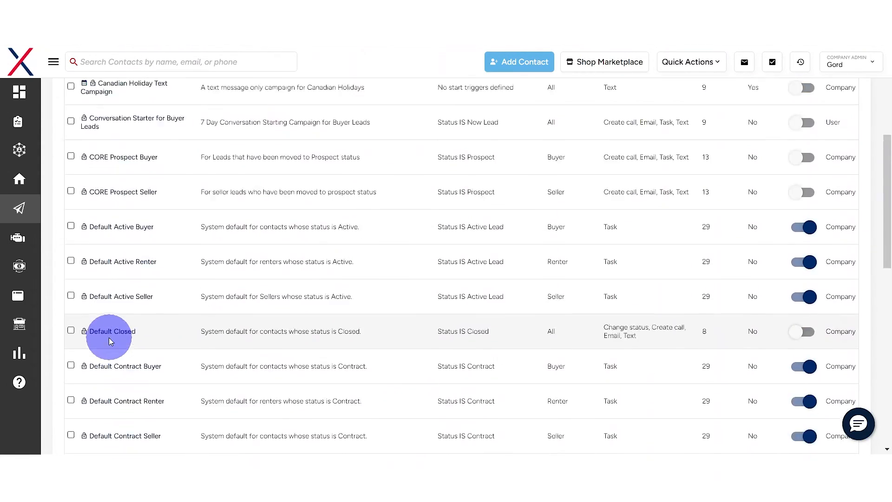
scroll(111, 344, "down", 10)
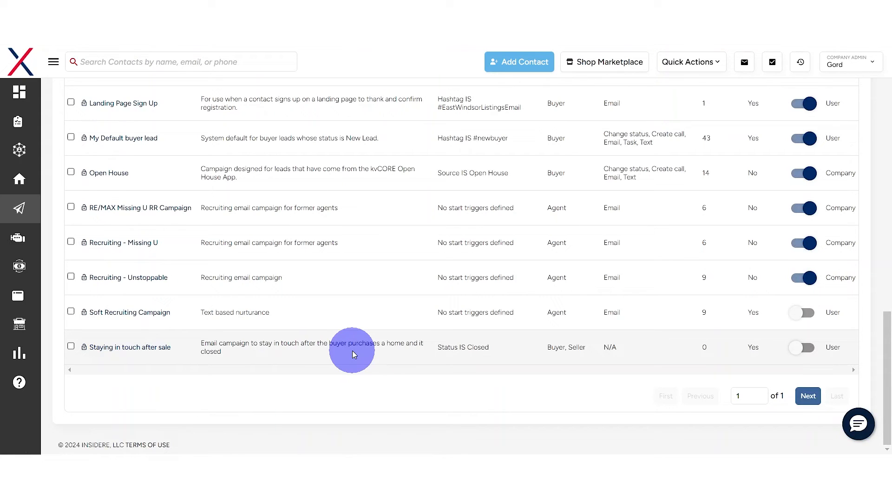
left_click(128, 348)
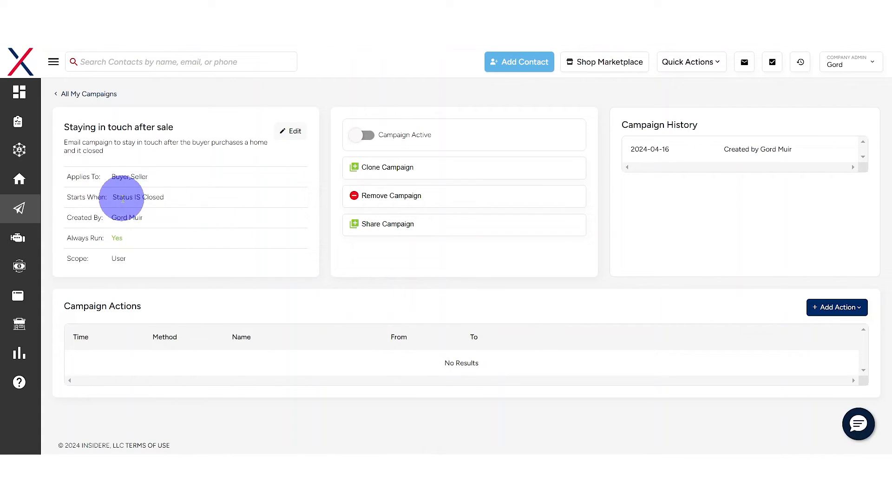
Step: Start adding an Email action to the campaign's actions
left_click(833, 307)
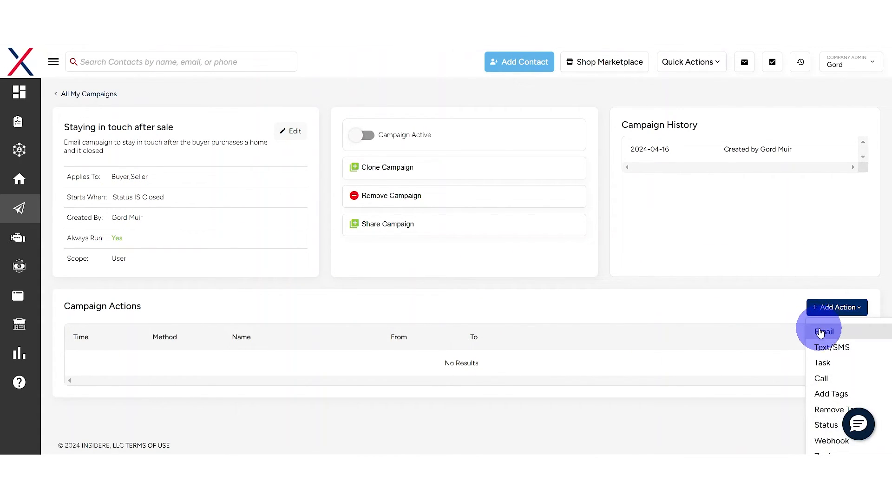
left_click(734, 390)
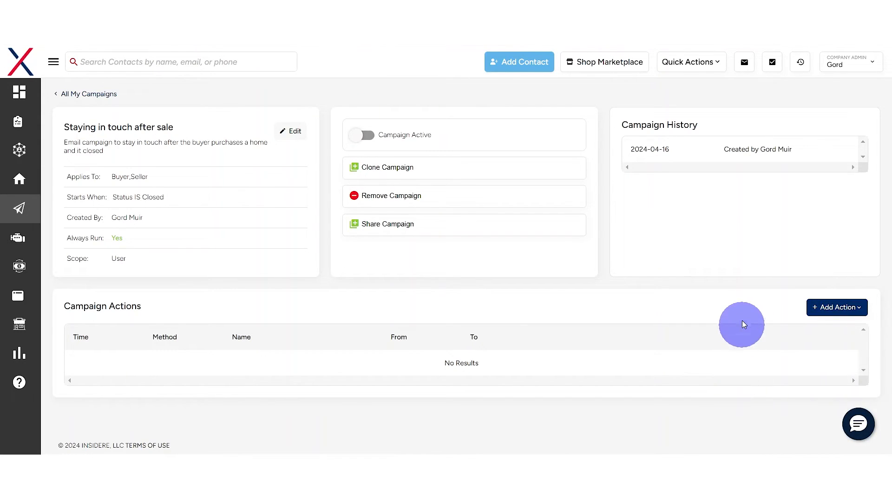
left_click(832, 311)
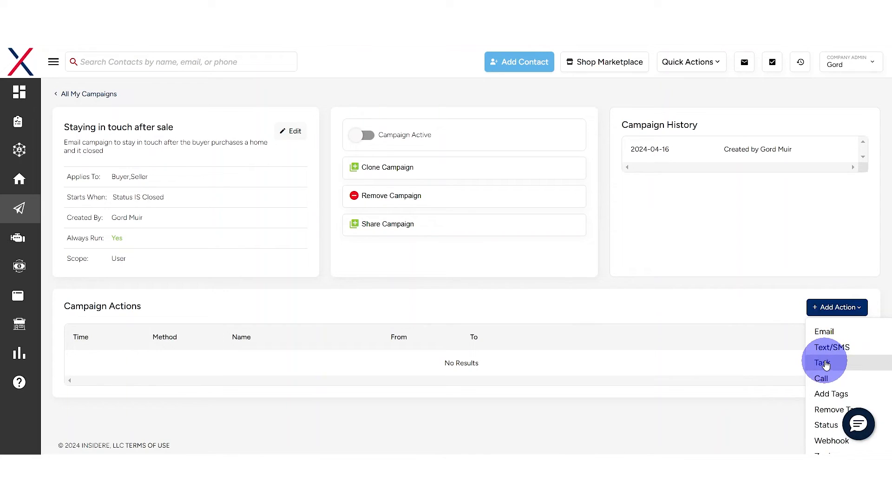
left_click(825, 332)
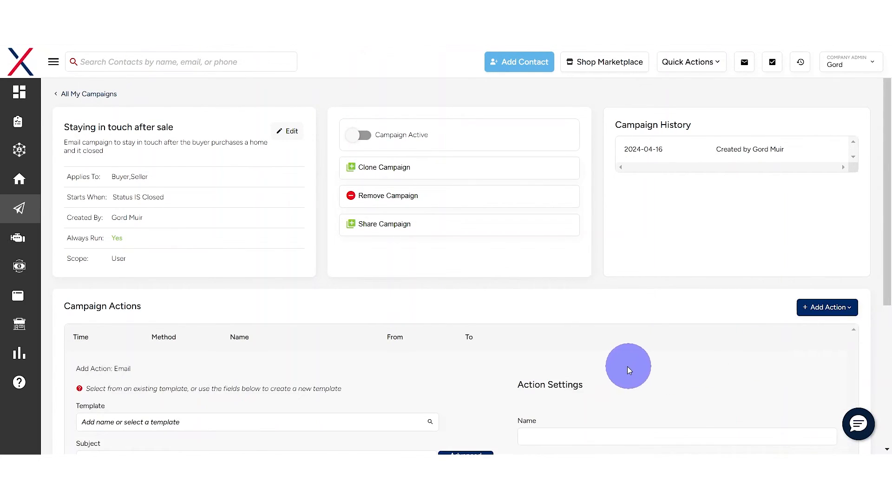
scroll(573, 314, "down", 4)
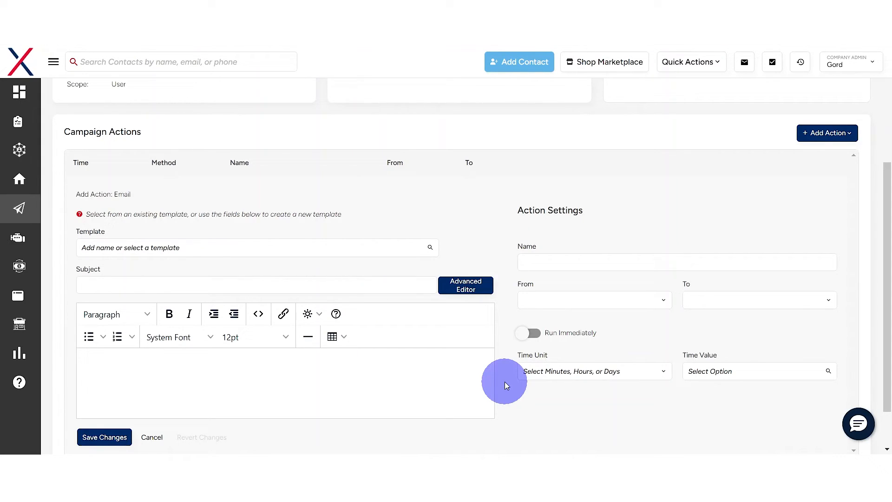
scroll(134, 290, "down", 1)
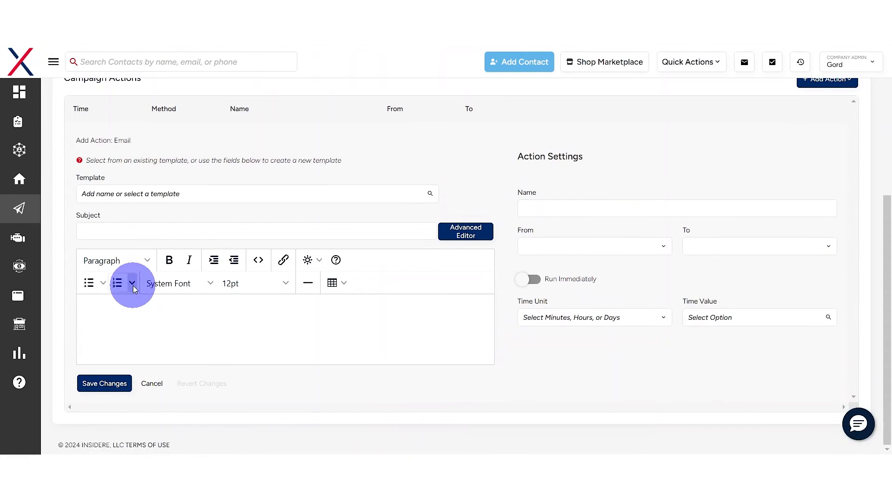
left_click(116, 232)
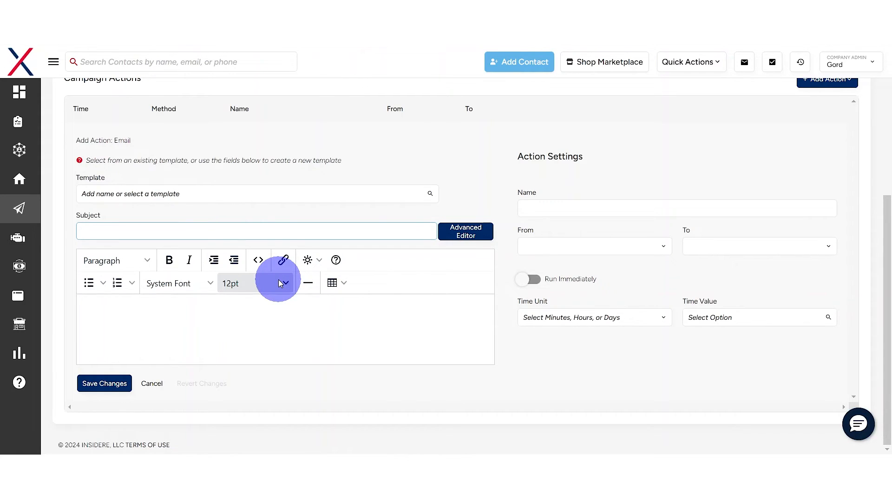
type("Congratulat")
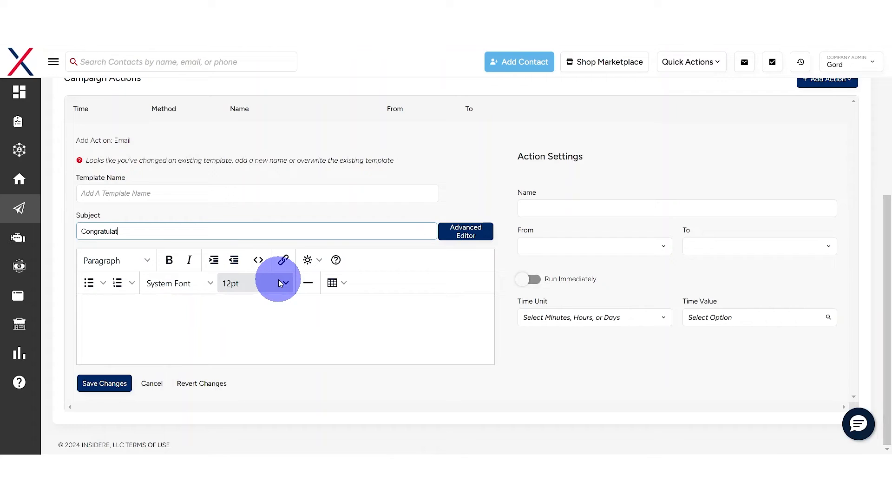
key("BackSpace")
key("BackSpace")
key("BackSpace")
key("BackSpace")
type("Closing day email")
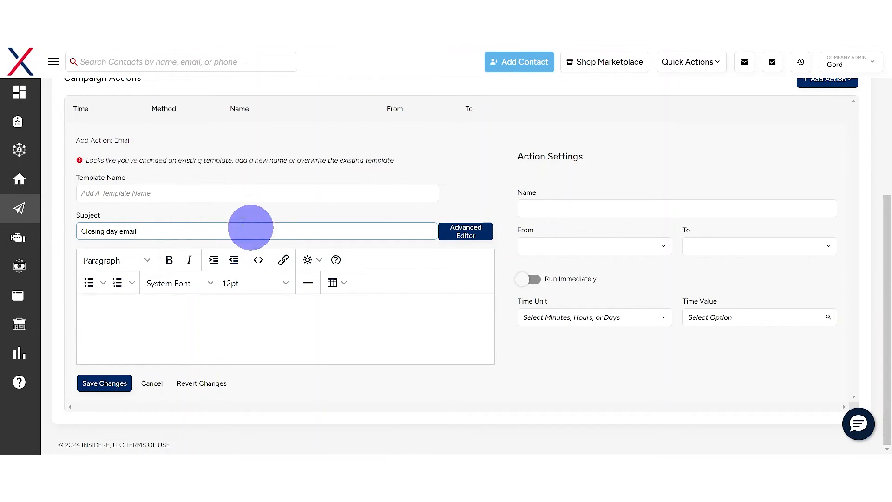
left_click(195, 194)
type("C")
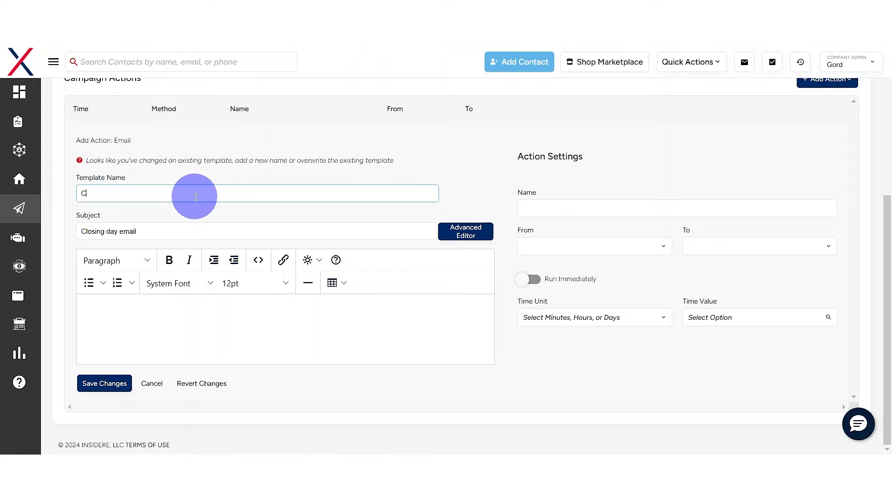
type("losing day email")
left_click_drag(155, 231, 78, 232)
mouse_move(33, 252)
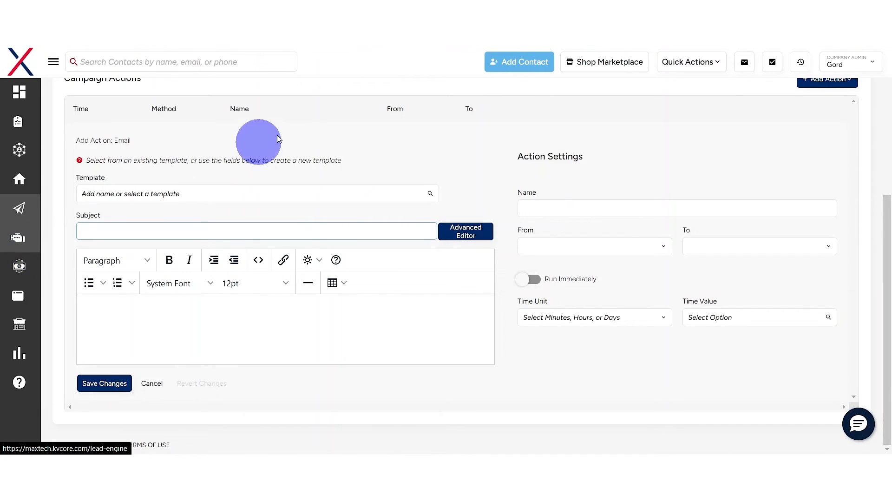
Step: Name the new email template "closing day email" and set its subject to "Congratulations on your sale!"
left_click(192, 192)
type("cl")
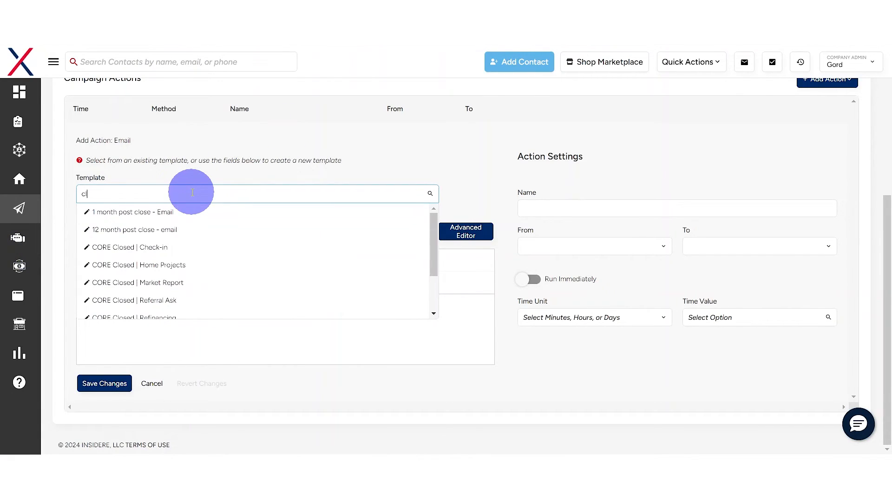
type("osing day email")
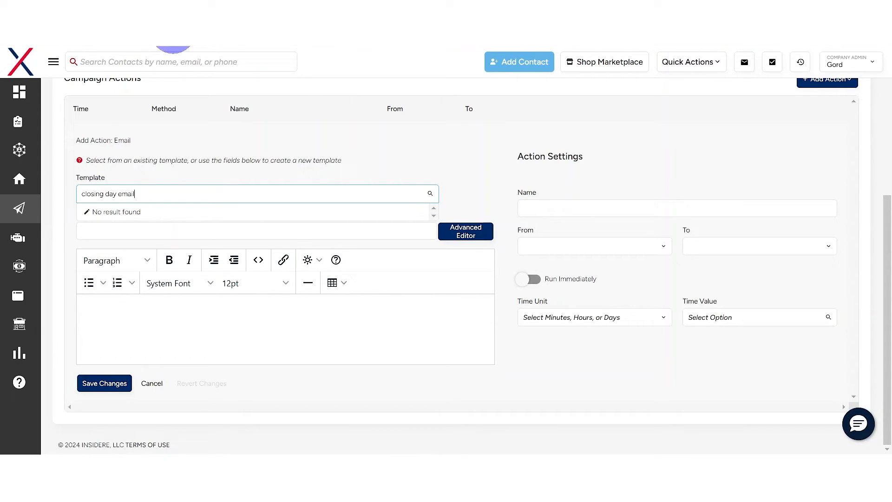
left_click(121, 231)
left_click(122, 231)
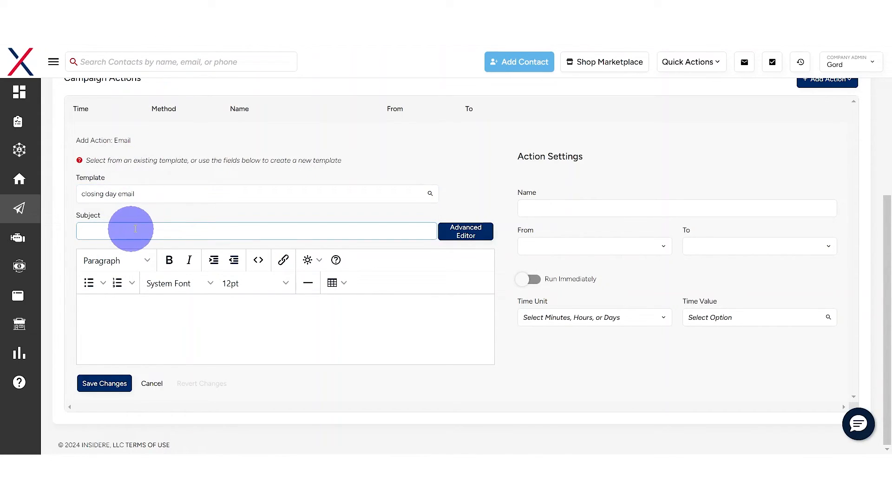
type("Congratulations on")
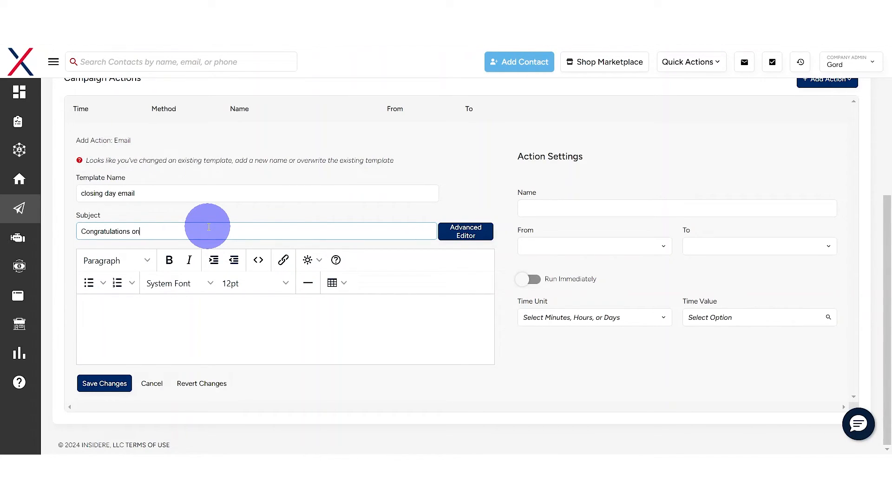
type(" your sale!")
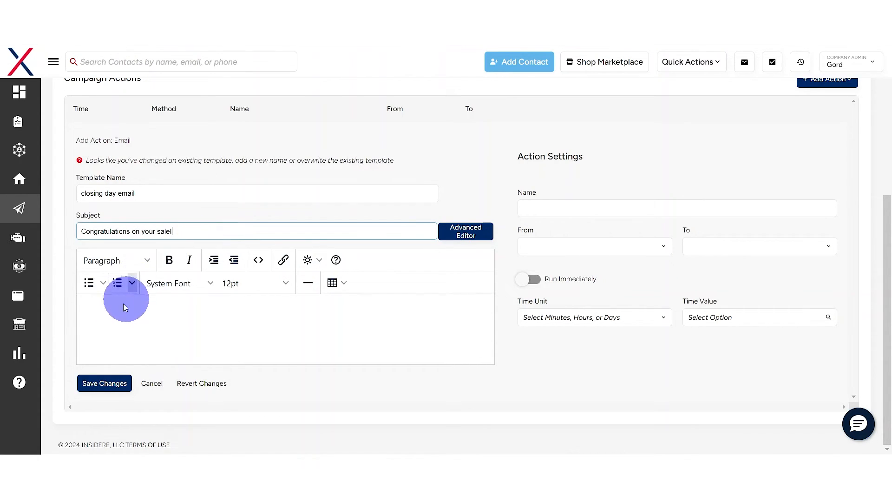
Step: Name the email action "Closed first email" in its action settings
left_click(559, 207)
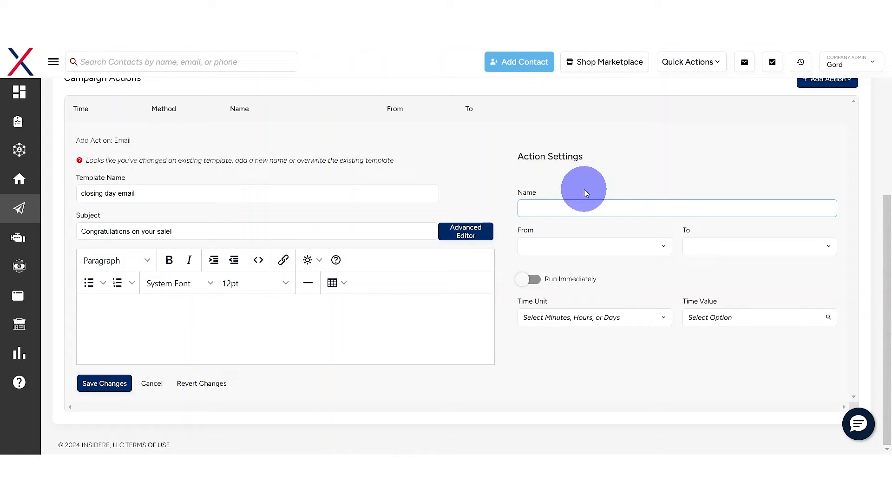
type("Closed first email")
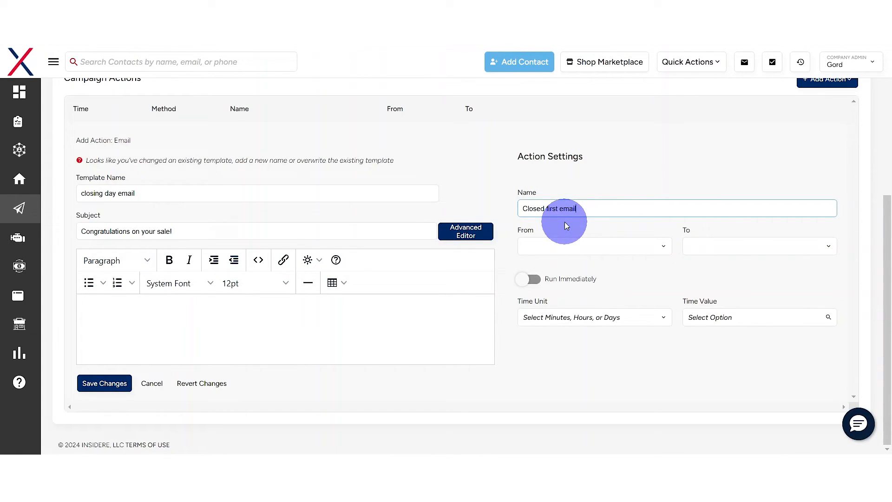
Step: Set the email action to go from Agent to Contact, with a time unit of Hours and a time value of 1
left_click(593, 246)
left_click(565, 269)
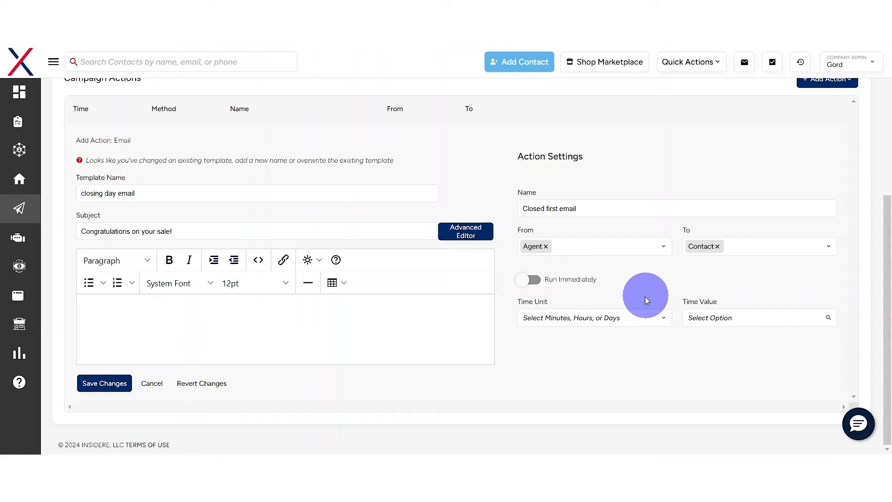
left_click(598, 318)
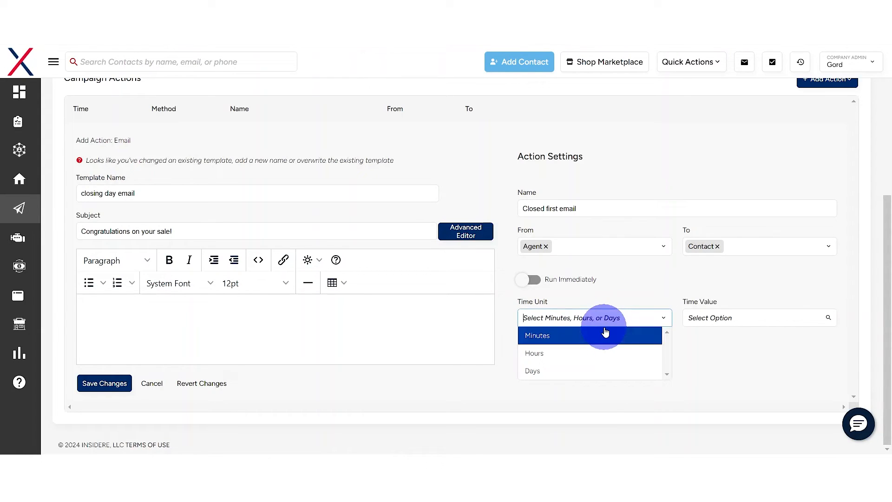
left_click(566, 354)
left_click(702, 318)
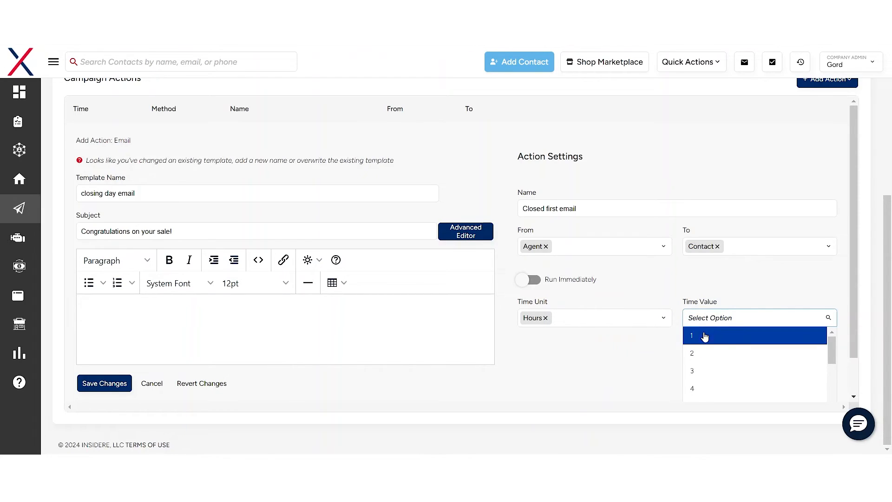
left_click(704, 336)
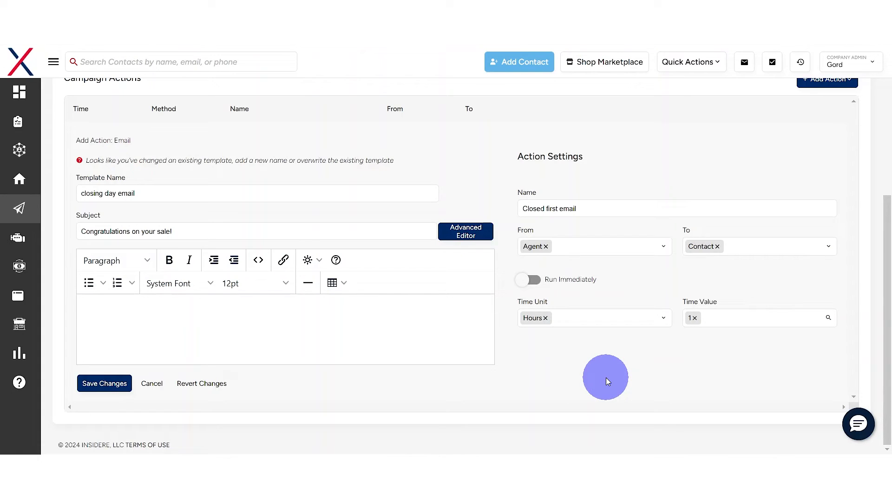
Step: Start the email body with the merge-tag greeting "Hi {first_name}," followed by a new paragraph
left_click(155, 309)
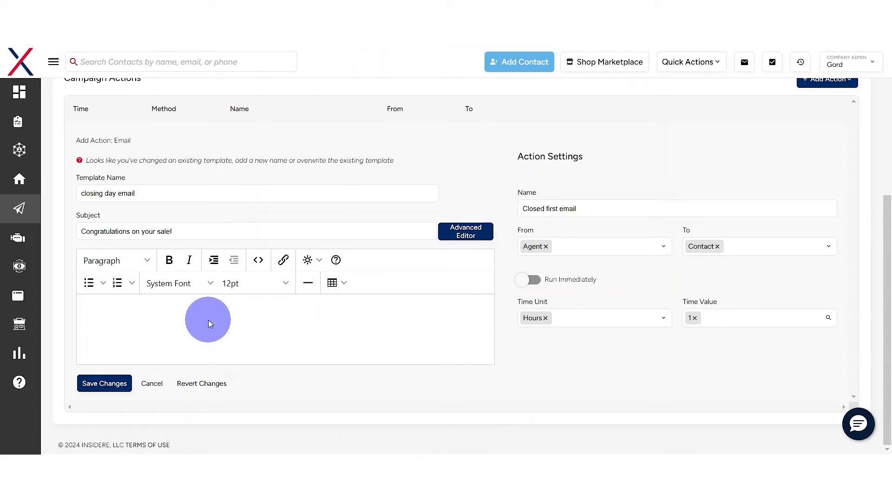
type("Hi ")
type("{")
type("firt")
type("_name")
type("s")
type("},")
key("Return")
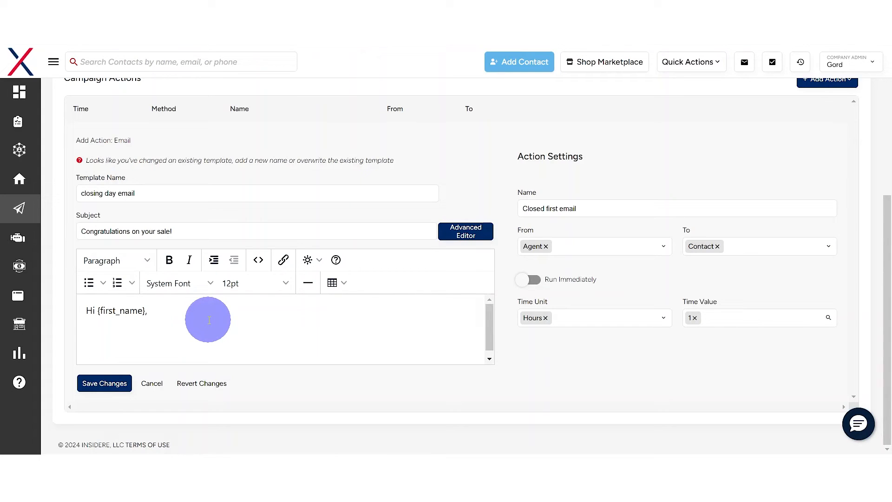
Step: Write "Congrats again on the purchase of your new home! I hope you and your family make many special memories in the years to come!" below the greeting
type("C")
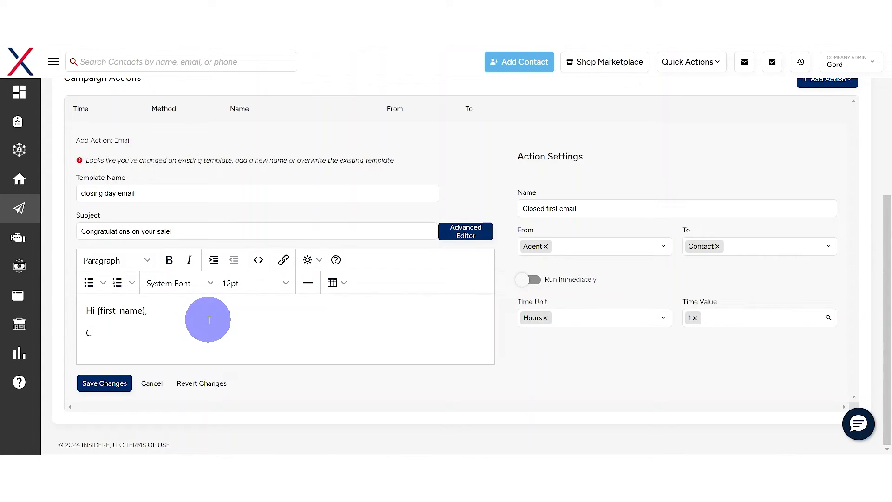
type("ongrats again on the purchaseo f")
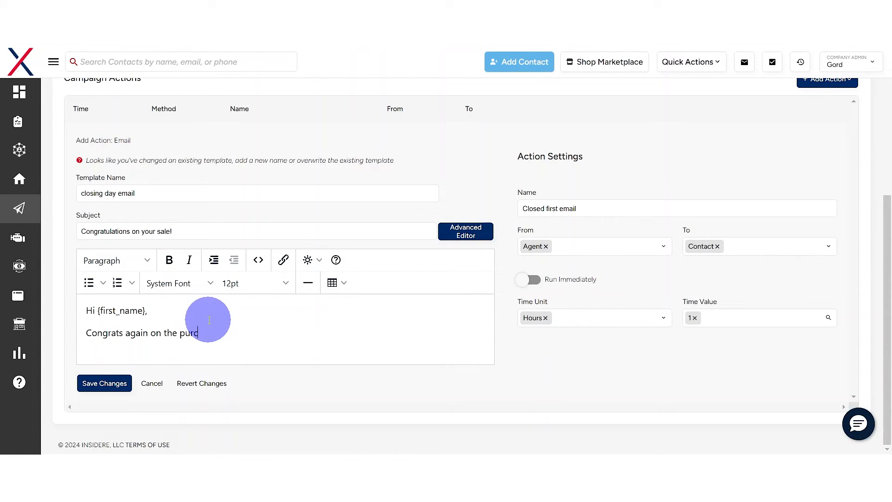
key("BackSpace")
key("BackSpace")
key("BackSpace")
type("of your new home! I hope you are your")
key("BackSpace")
key("BackSpace")
key("BackSpace")
key("BackSpace")
key("BackSpace")
key("BackSpace")
key("BackSpace")
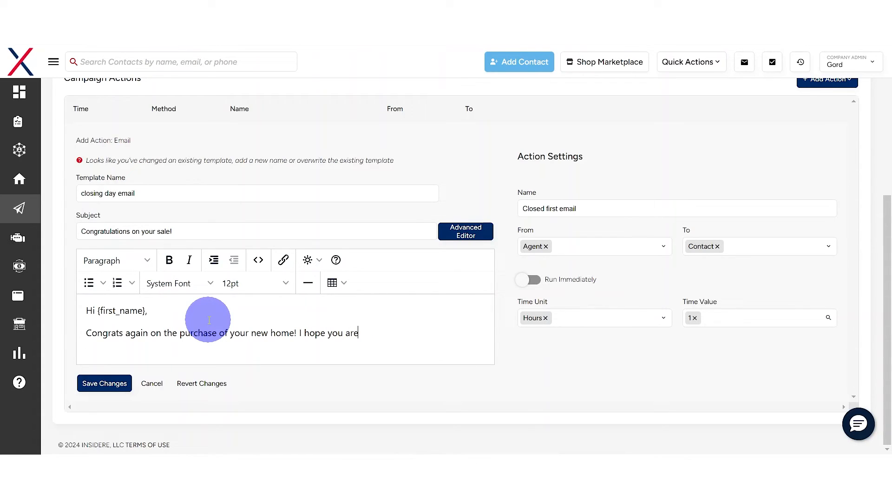
type("nd your family make many s")
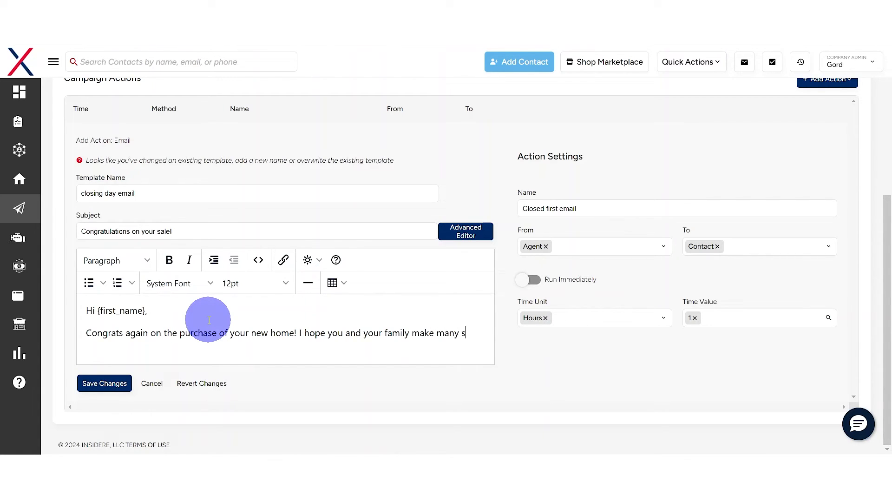
type("pecial memories in the years to")
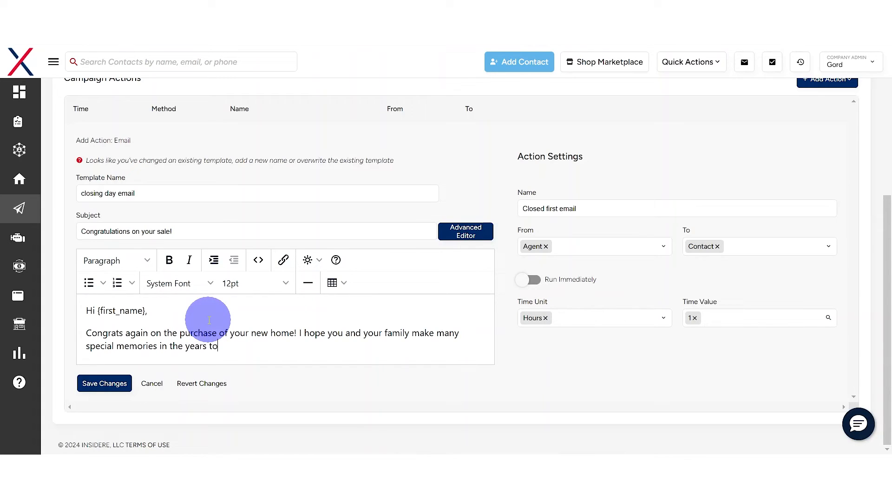
type(" come!")
Step: Close the message with "Regards," after a blank paragraph, review the text, and save the email action
key("Return")
key("Return")
type("Regar")
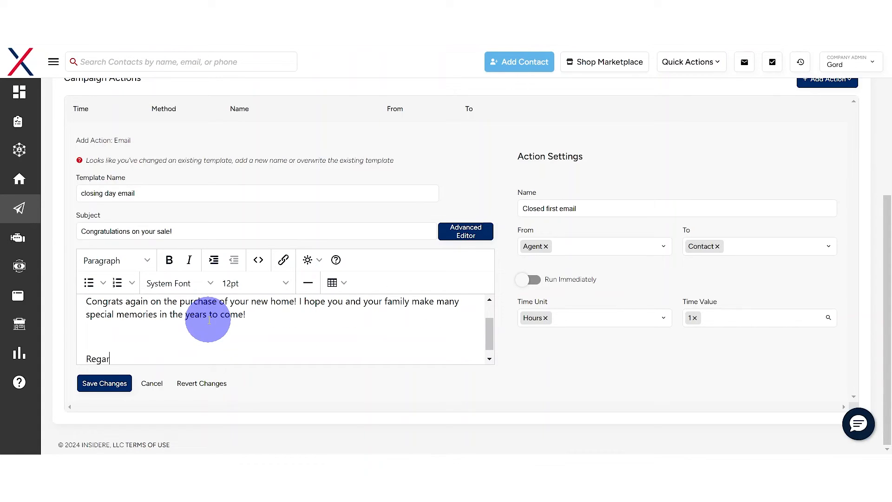
type("ds,")
scroll(200, 330, "up", 1)
scroll(120, 350, "down", 1)
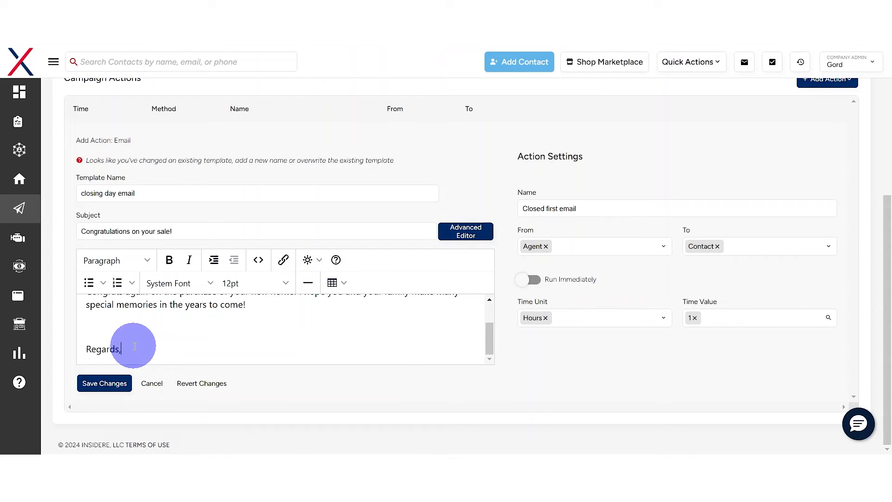
scroll(186, 337, "up", 2)
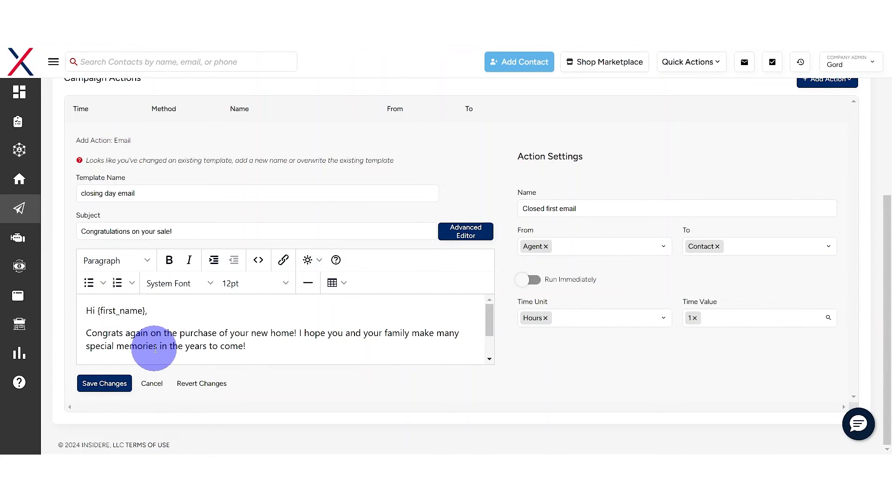
left_click(105, 378)
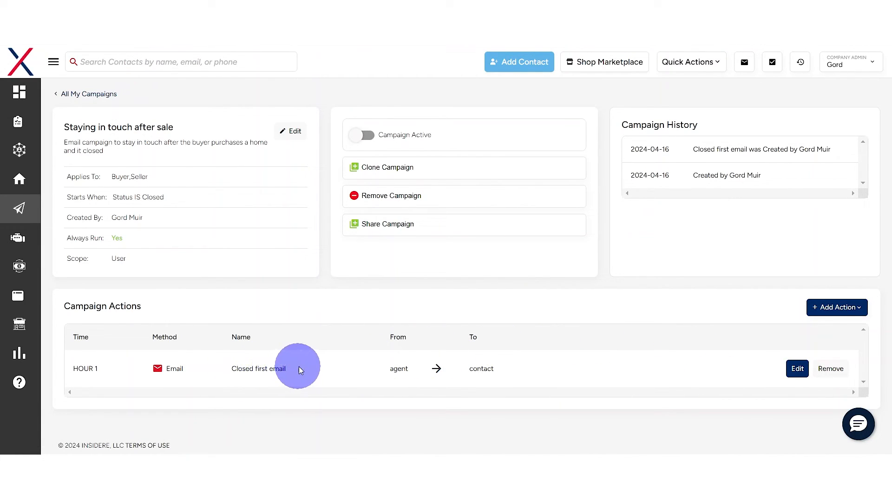
Step: Reopen the "Closed first email" action for editing and show its template and settings
left_click(798, 368)
scroll(617, 285, "down", 3)
scroll(617, 285, "down", 3)
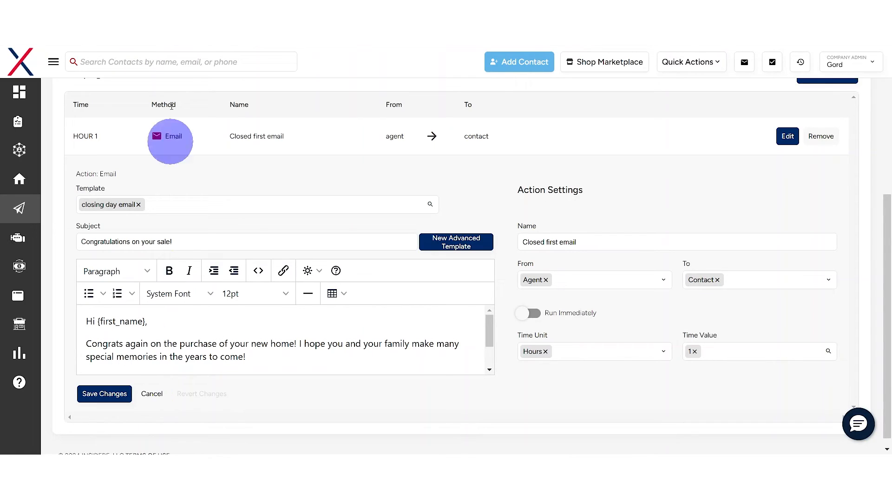
Step: Open a new browser tab ready for a web address
left_click(350, 9)
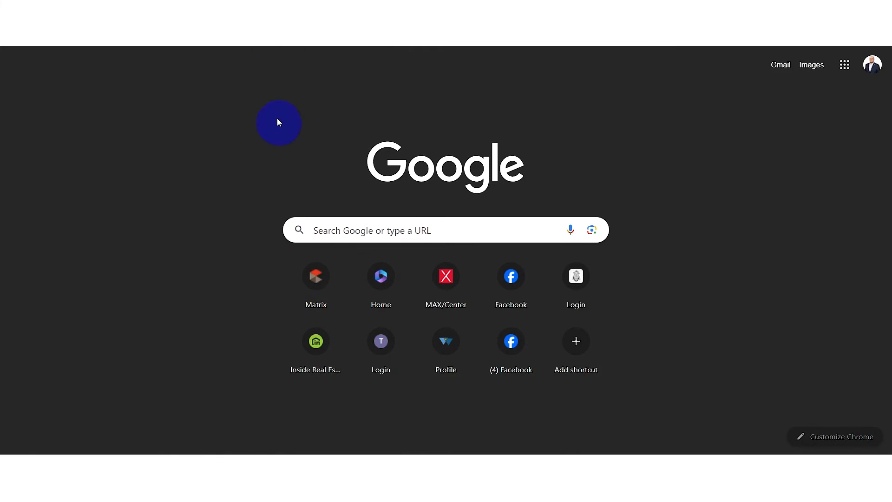
left_click(251, 9)
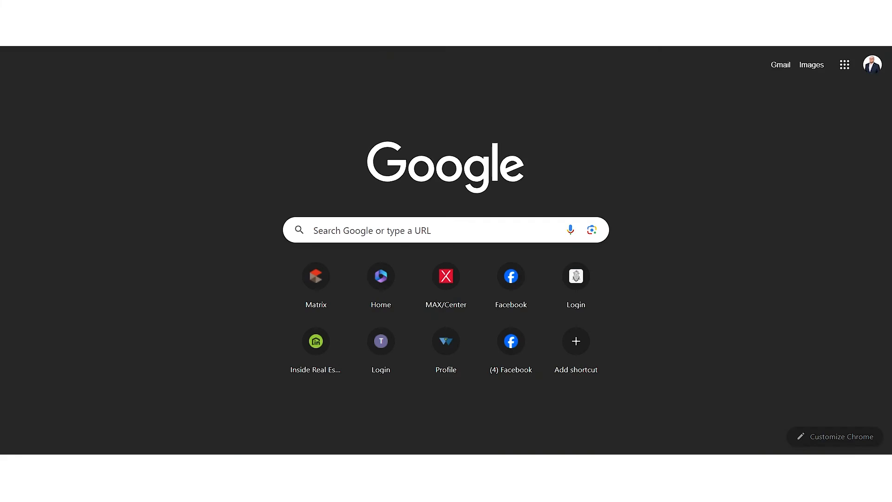
type("kvcore")
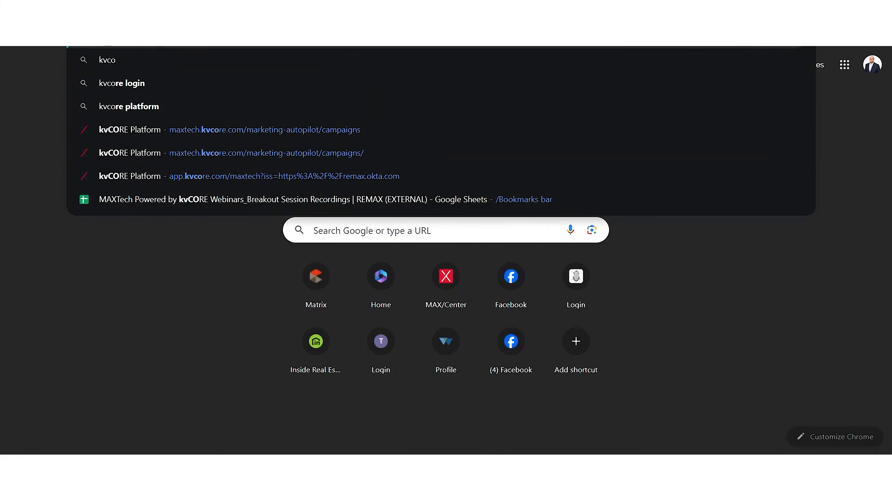
key("BackSpace")
key("BackSpace")
key("BackSpace")
key("BackSpace")
key("BackSpace")
key("BackSpace")
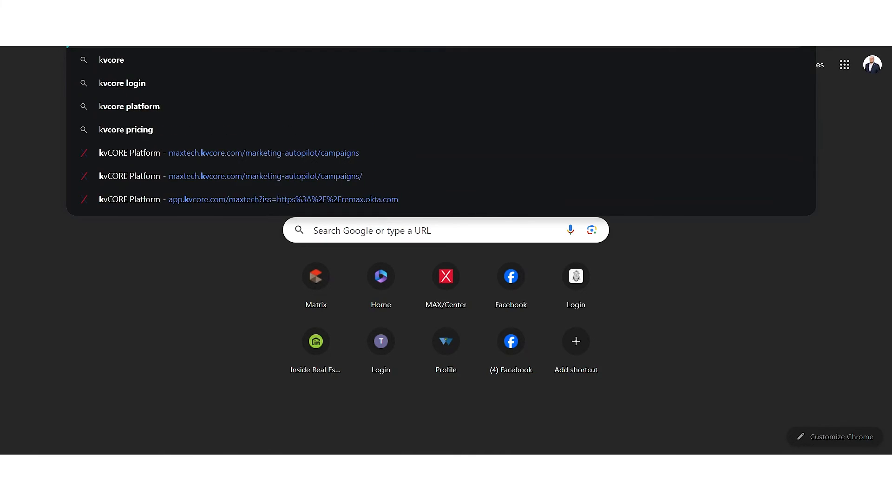
Step: Go to the help desk site at help.kvcore.com
type("help.")
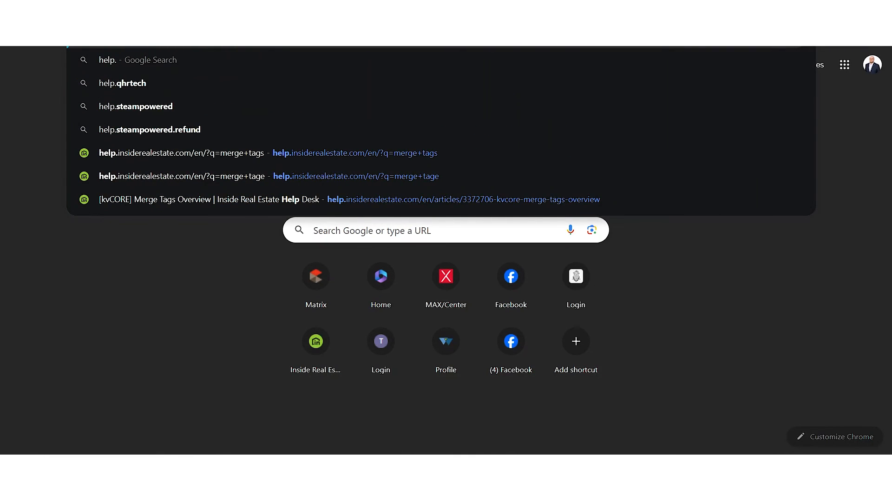
type("kvcore.com")
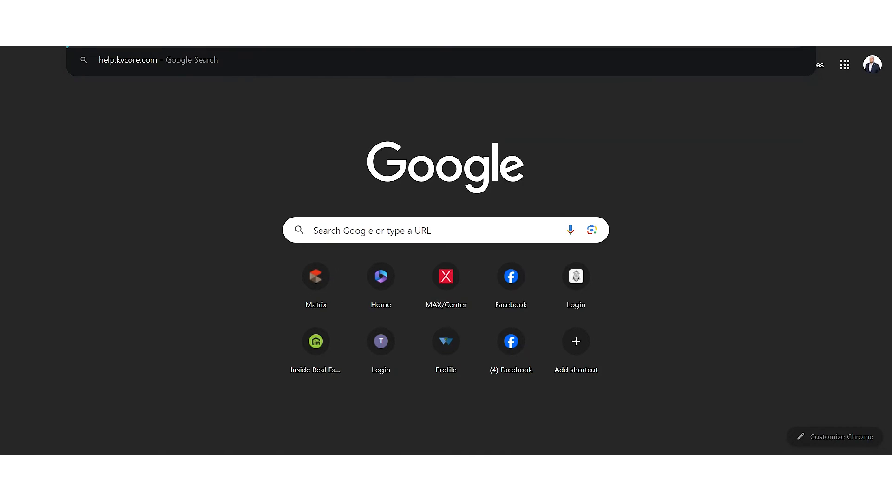
key("Return")
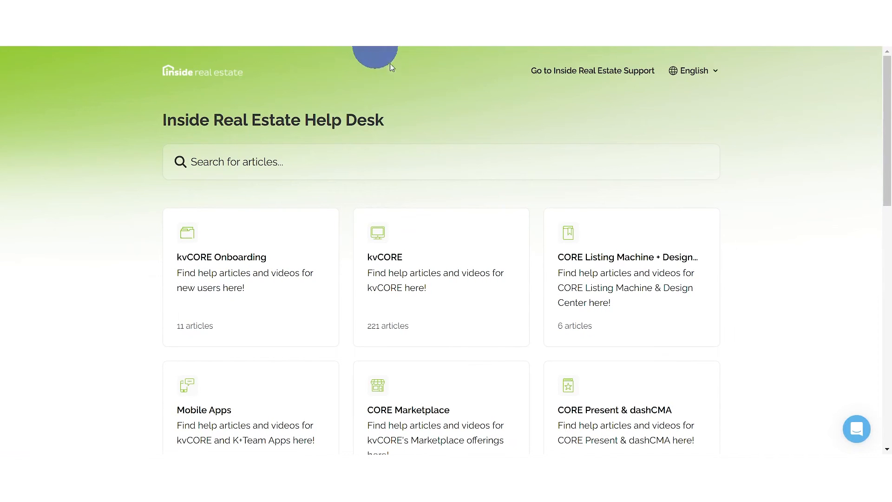
Step: Search the help desk for "merge tag" and open the "[kvCORE] Merge Tags Overview" article
left_click(241, 164)
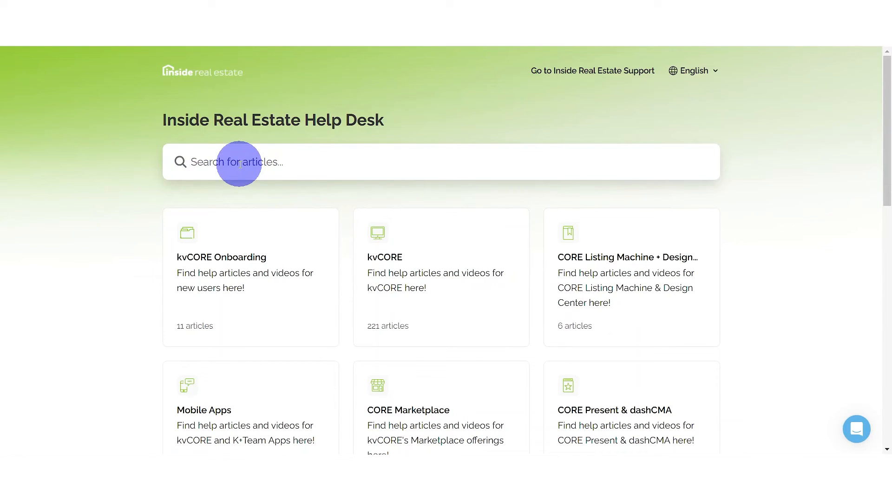
type("merge tag")
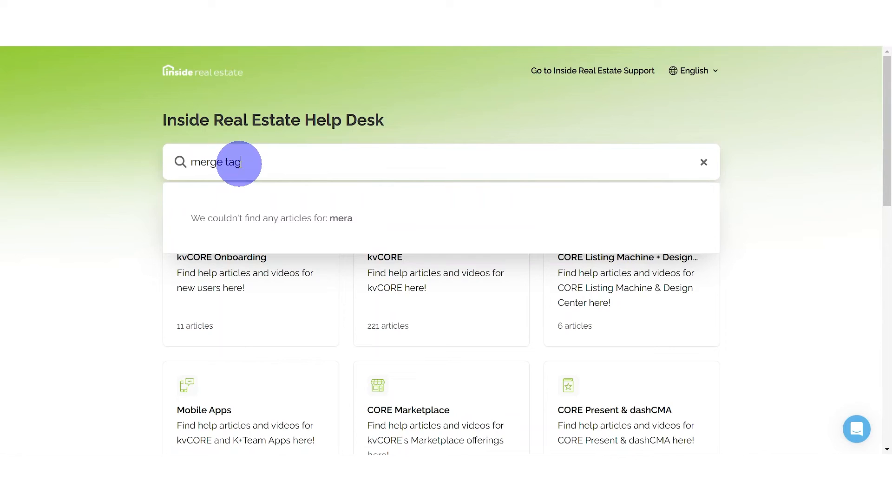
key("Return")
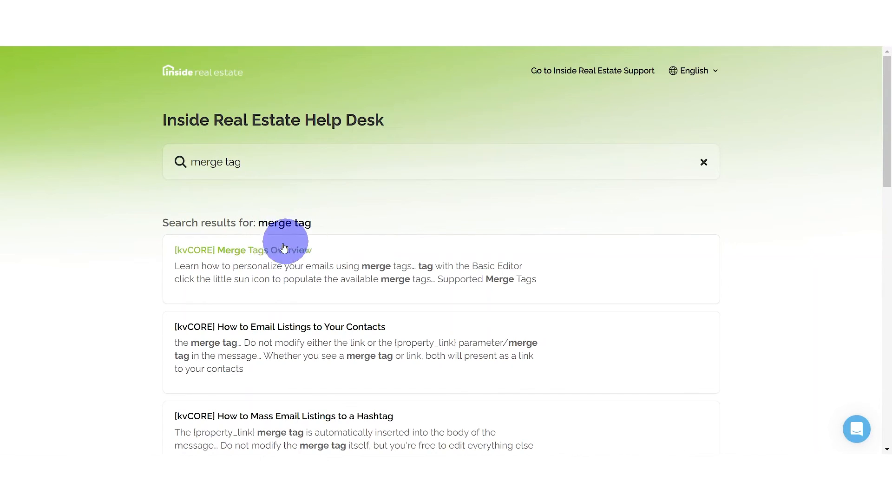
left_click(255, 253)
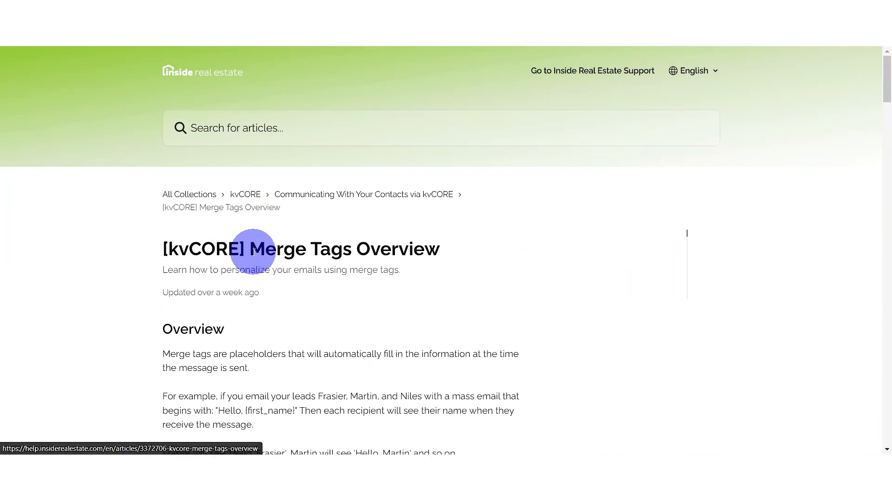
Step: Examine the article's supported merge tags, especially those for lead information and agent information
scroll(288, 281, "down", 1)
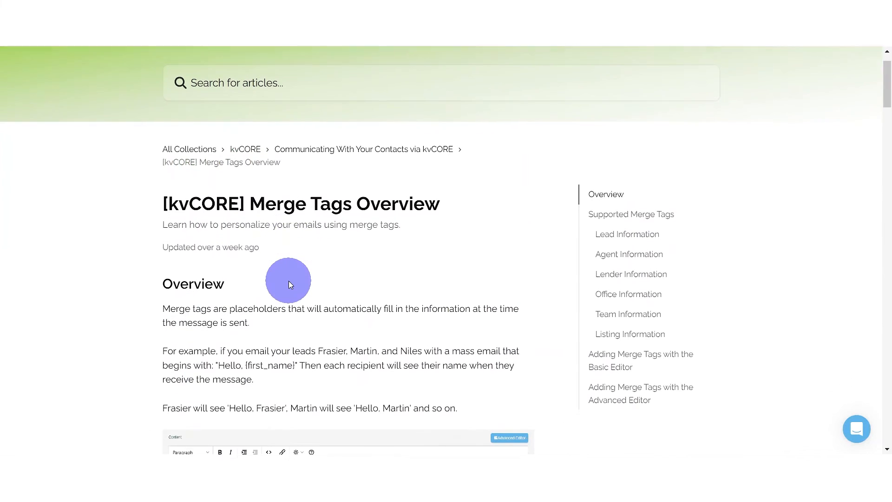
scroll(398, 288, "down", 9)
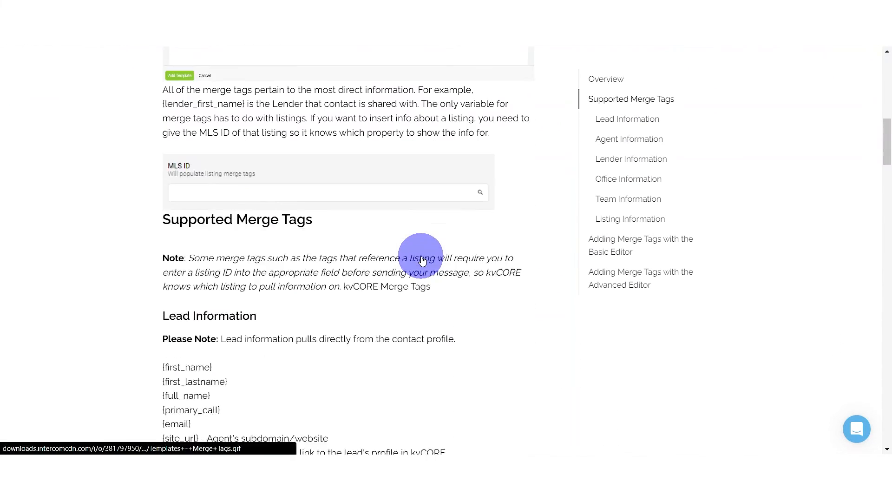
scroll(421, 256, "down", 2)
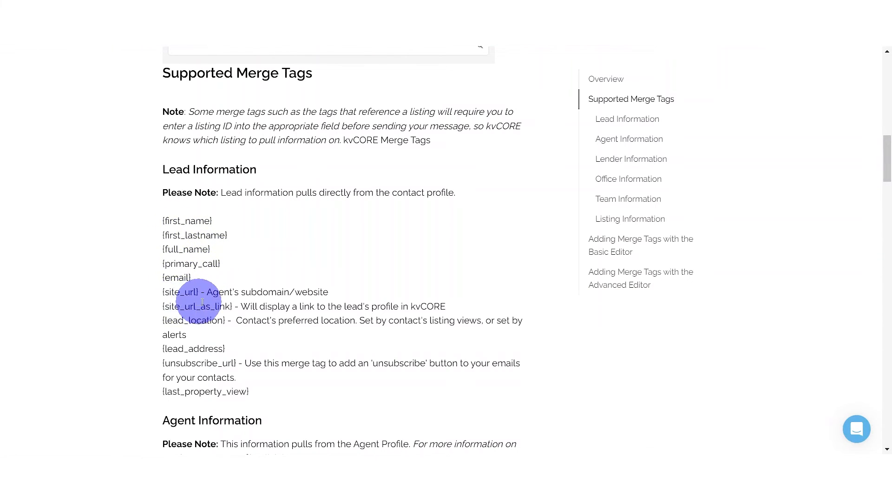
scroll(208, 283, "down", 3)
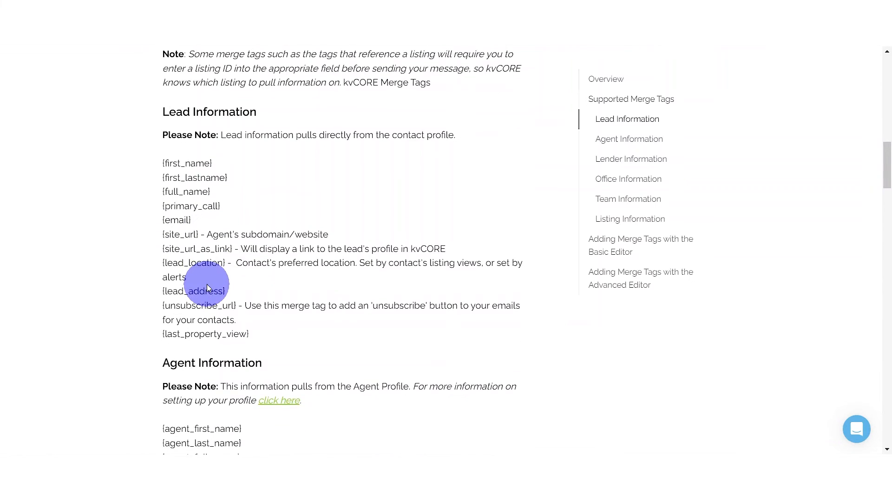
scroll(326, 301, "down", 3)
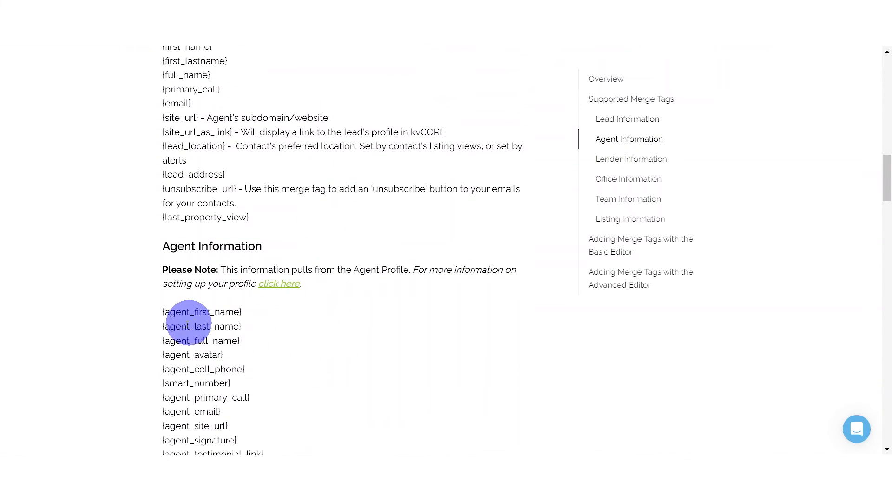
scroll(212, 339, "down", 5)
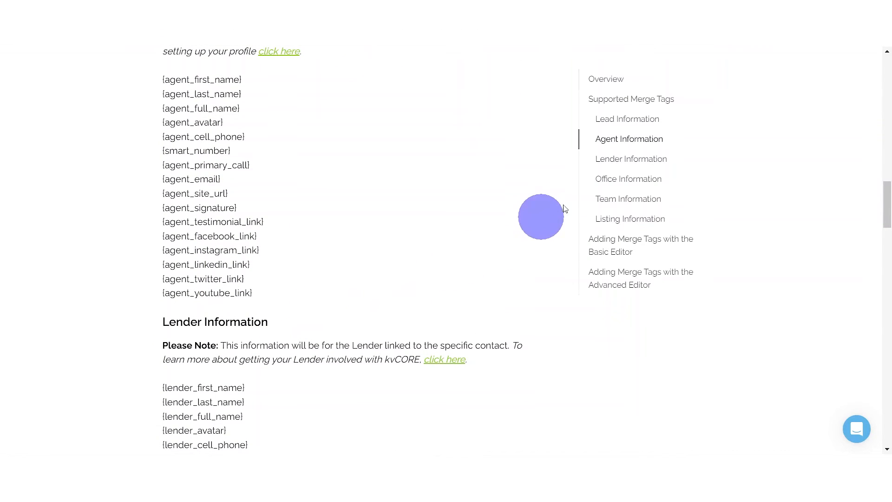
left_click(638, 122)
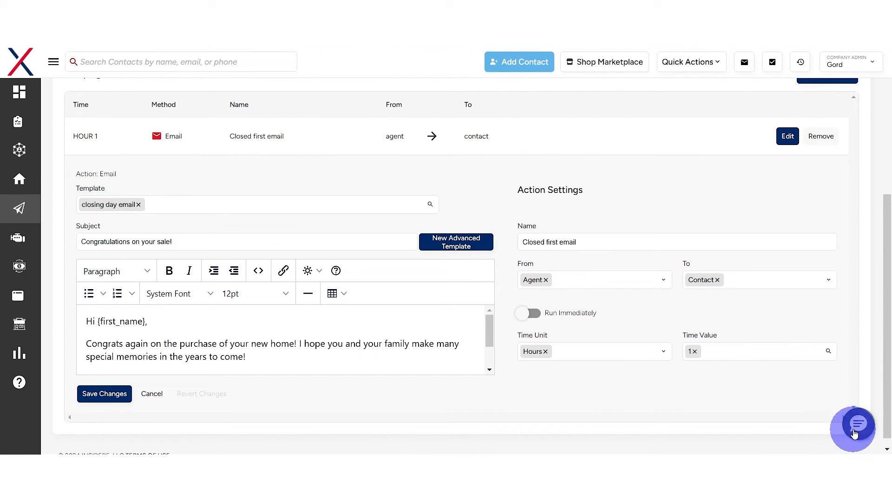
Step: Return to kvCORE and open the MAX/Support chat form
left_click(854, 432)
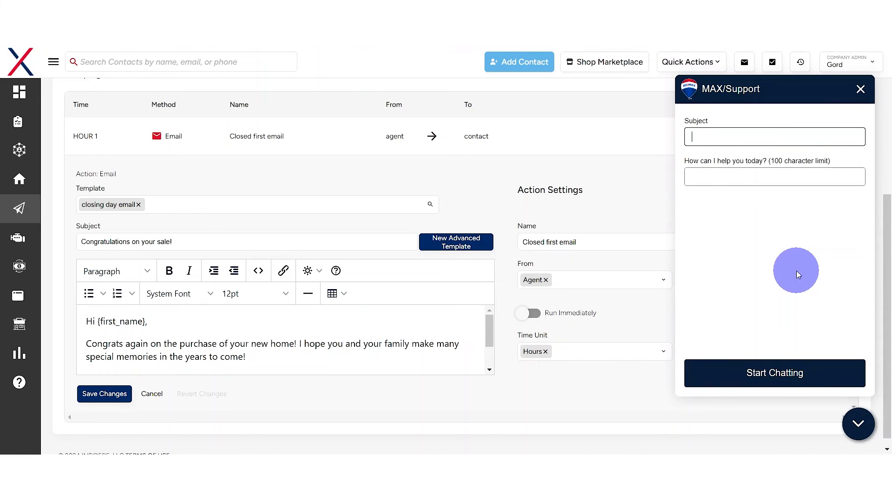
Step: Close the support chat form and review the agent, office, team and listing tag sections of the merge tags article
left_click(859, 91)
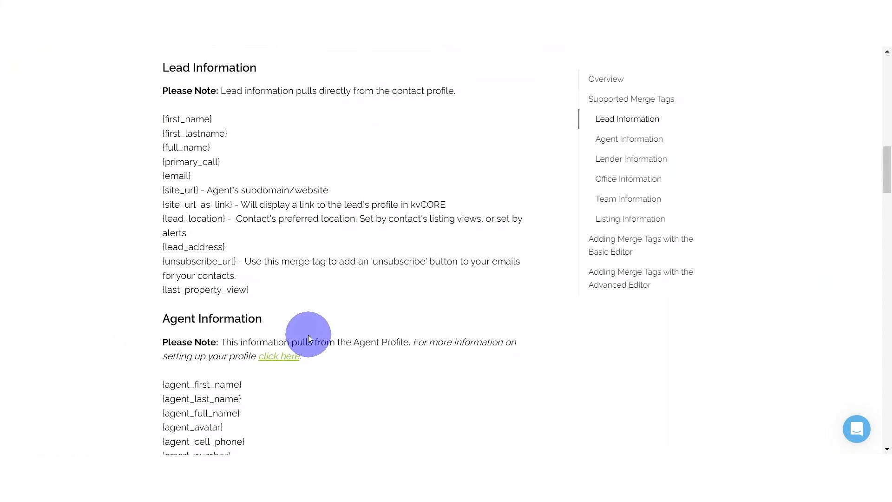
scroll(261, 278, "up", 1)
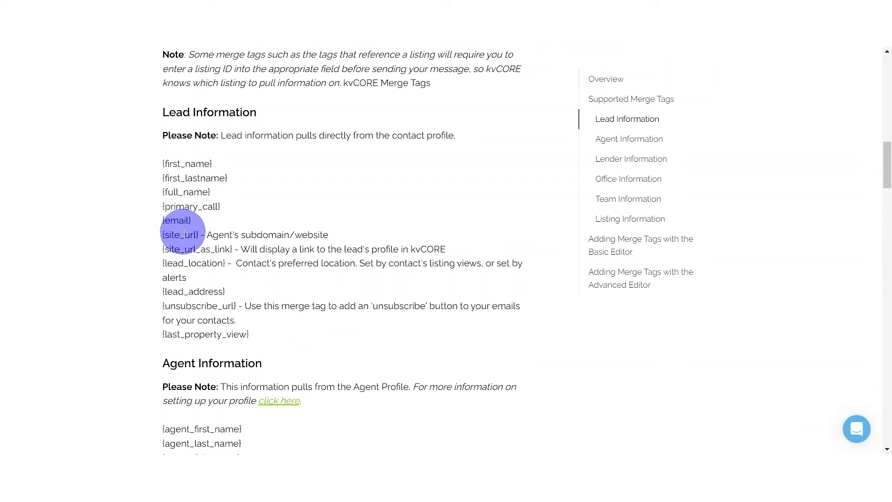
left_click(630, 139)
left_click(620, 181)
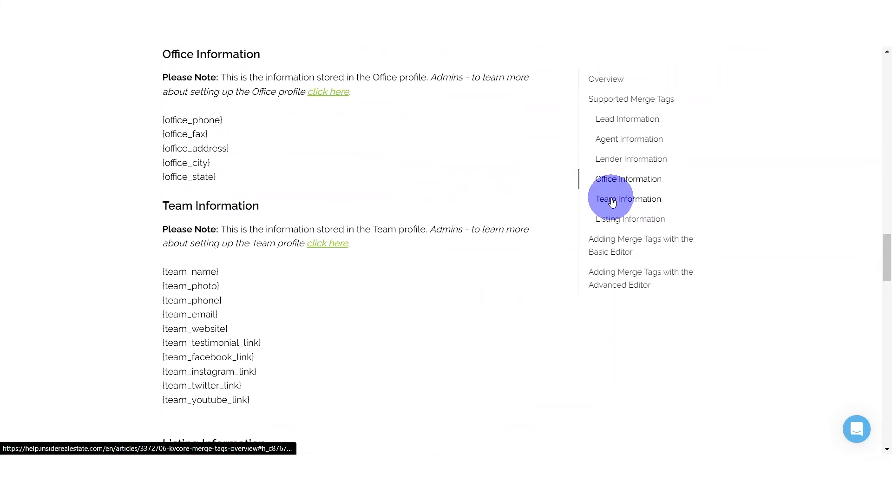
left_click(609, 200)
left_click(604, 220)
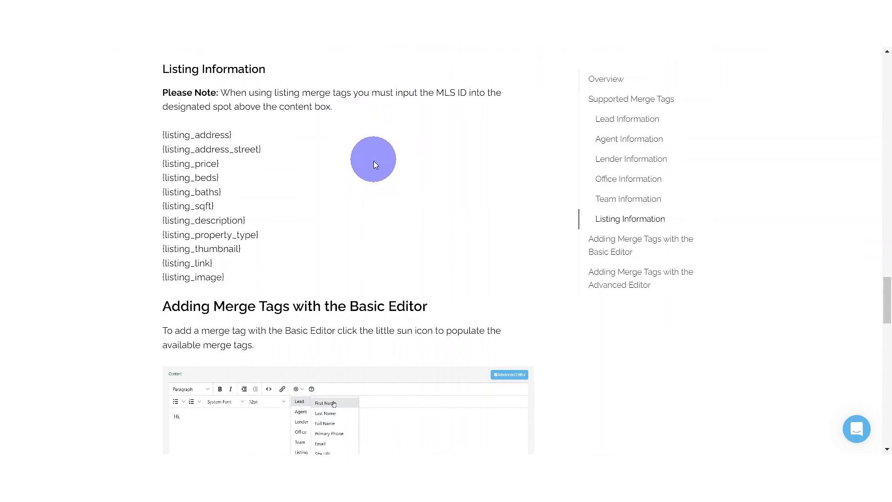
scroll(376, 165, "up", 15)
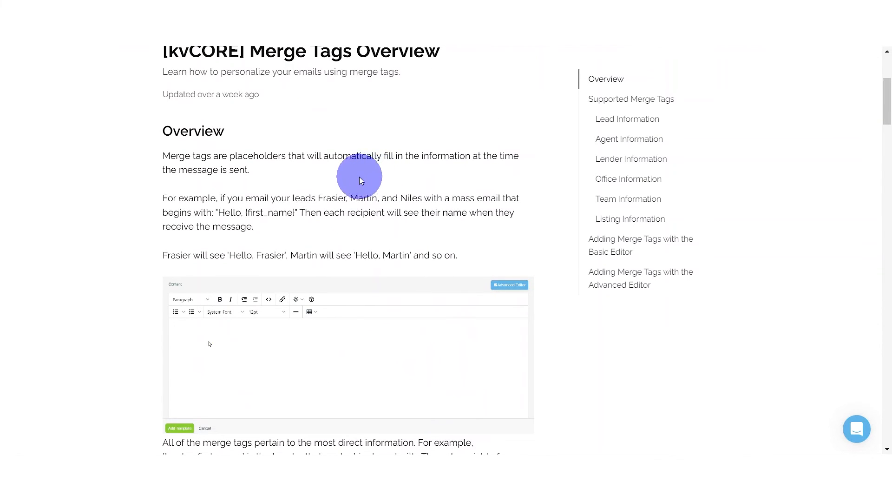
scroll(357, 177, "up", 4)
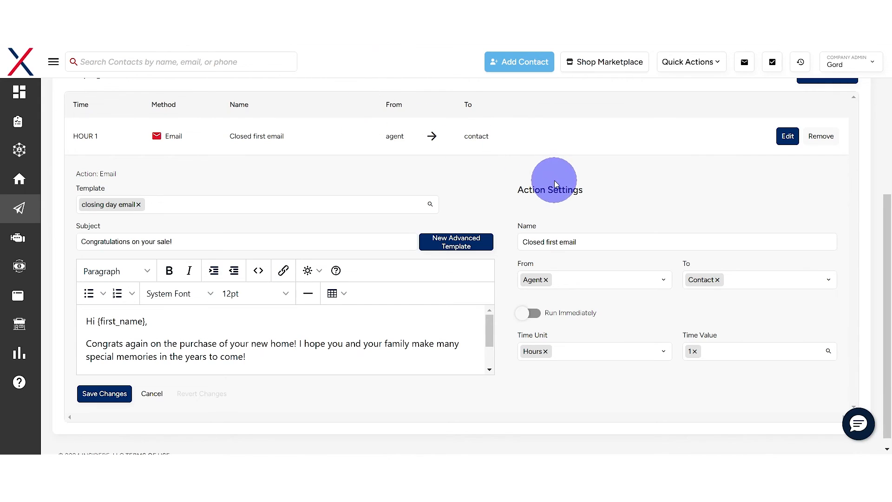
Step: Check the email content of the "Closed first email" action in kvCORE and save its changes
scroll(505, 206, "down", 1)
scroll(465, 353, "down", 2)
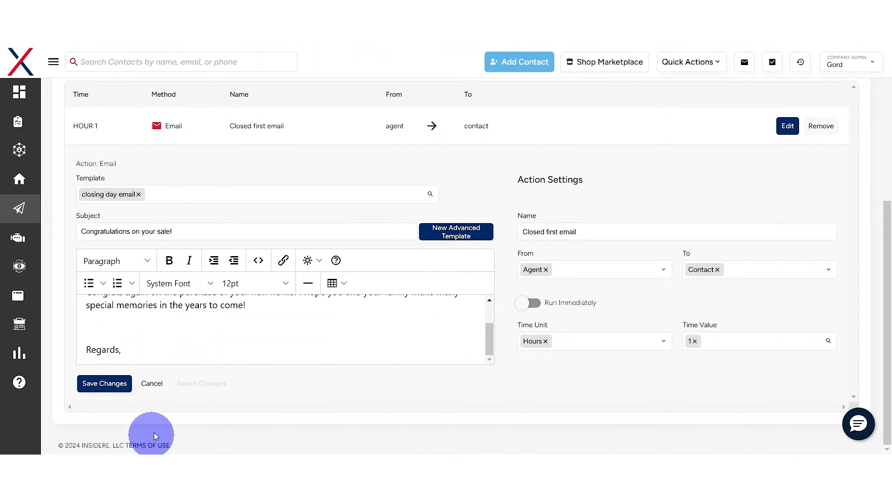
scroll(209, 337, "up", 2)
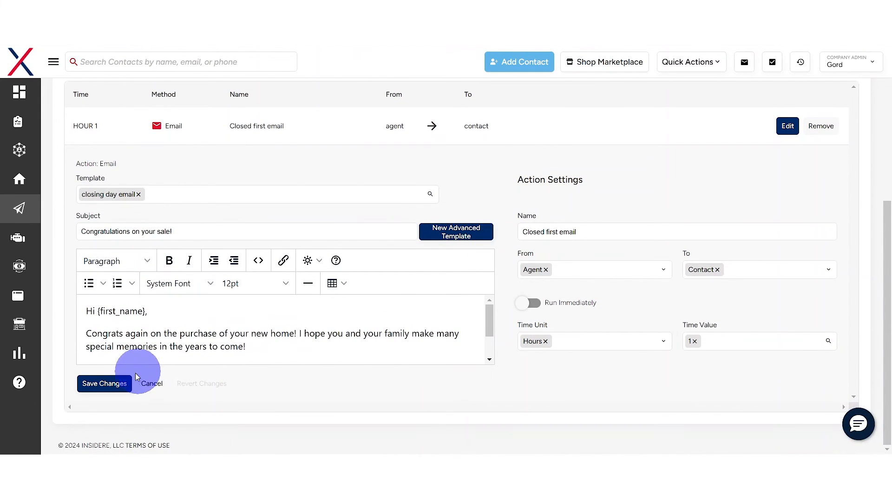
left_click(105, 384)
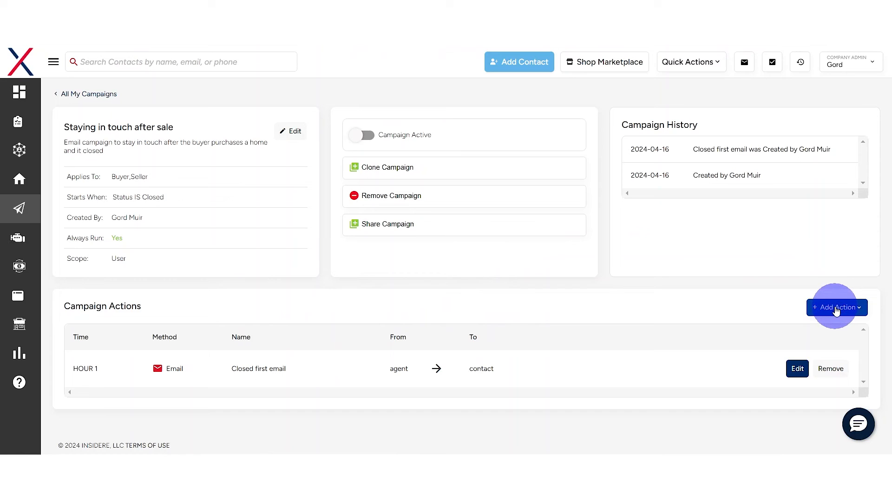
Step: Add a Text/SMS action to the campaign and name its new template "Closed first text"
left_click(836, 311)
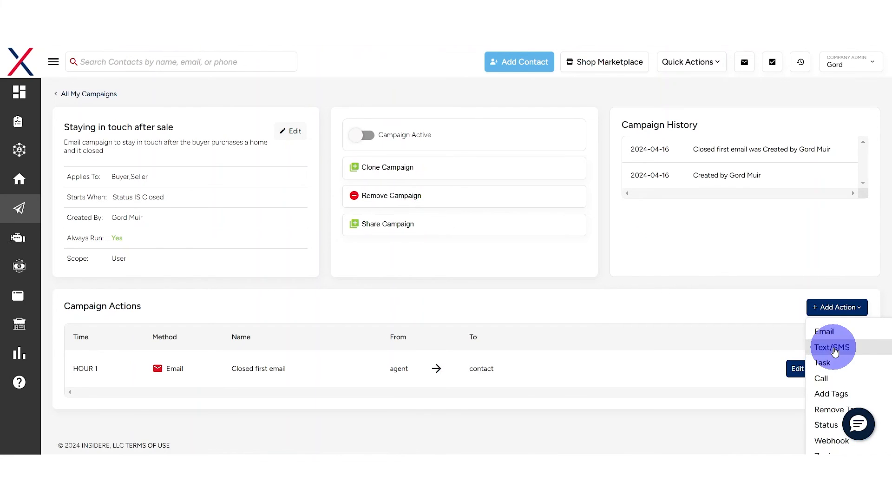
left_click(835, 349)
scroll(594, 331, "down", 2)
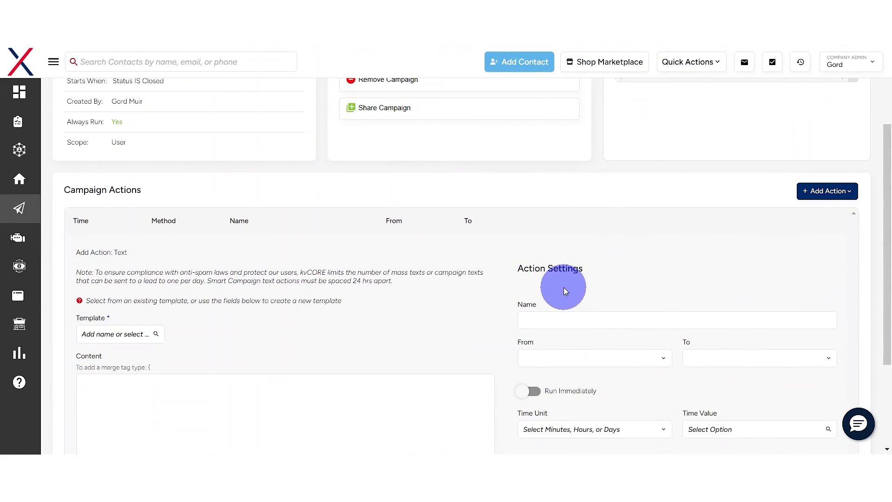
scroll(444, 294, "down", 1)
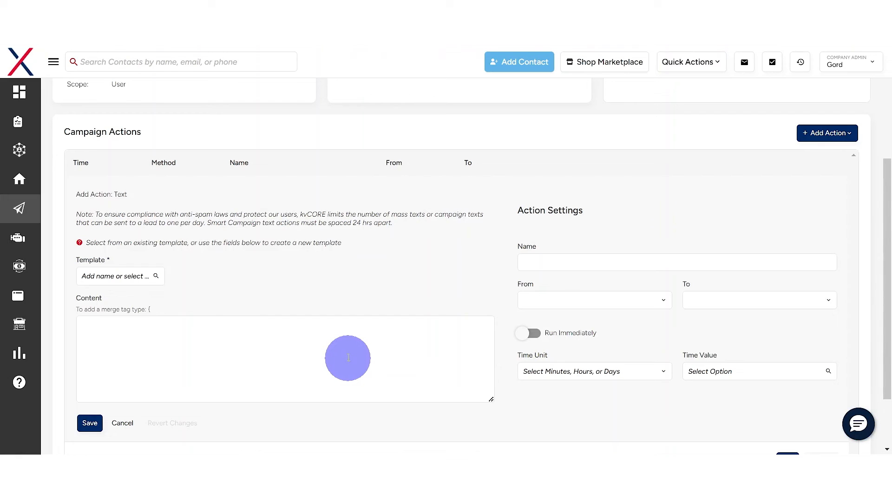
left_click(99, 277)
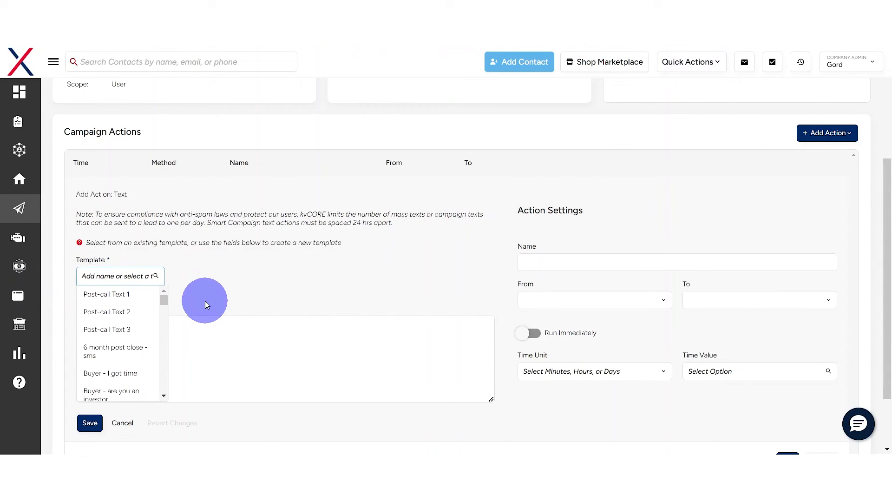
type("Close")
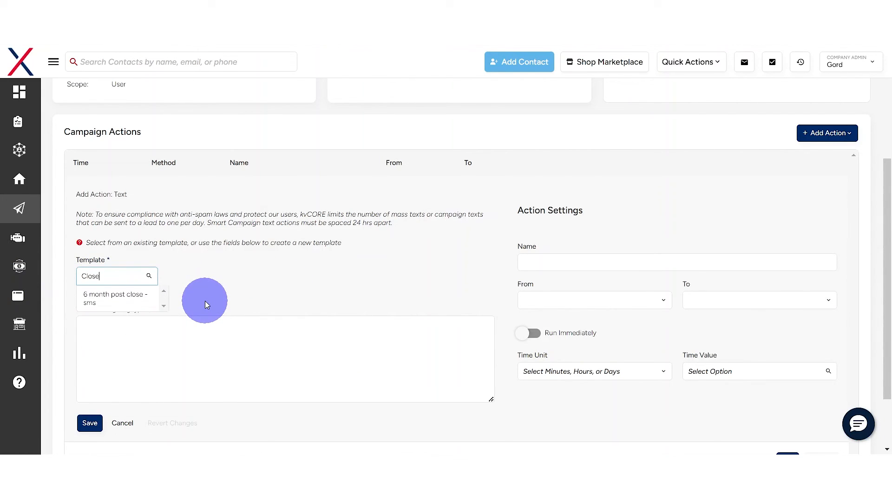
type("d")
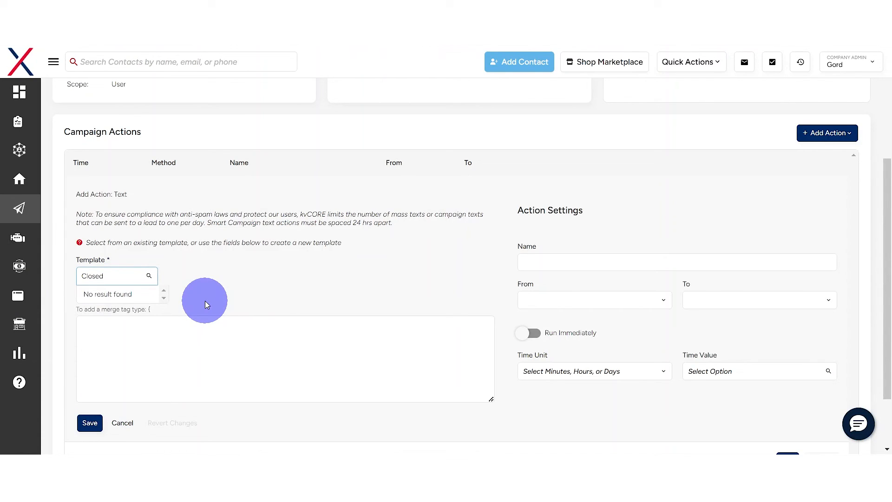
type(" first text")
left_click(176, 344)
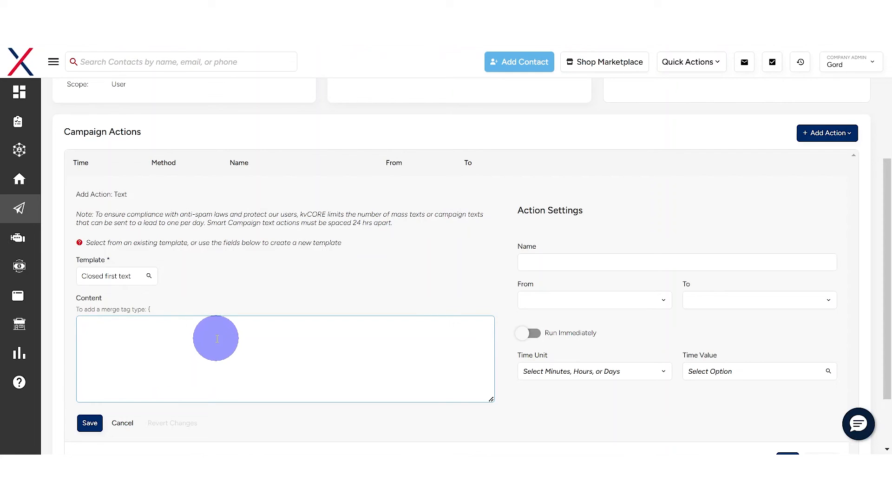
Step: Schedule the text action for 14 days, with Days as the time unit and 14 as the time value
left_click(538, 373)
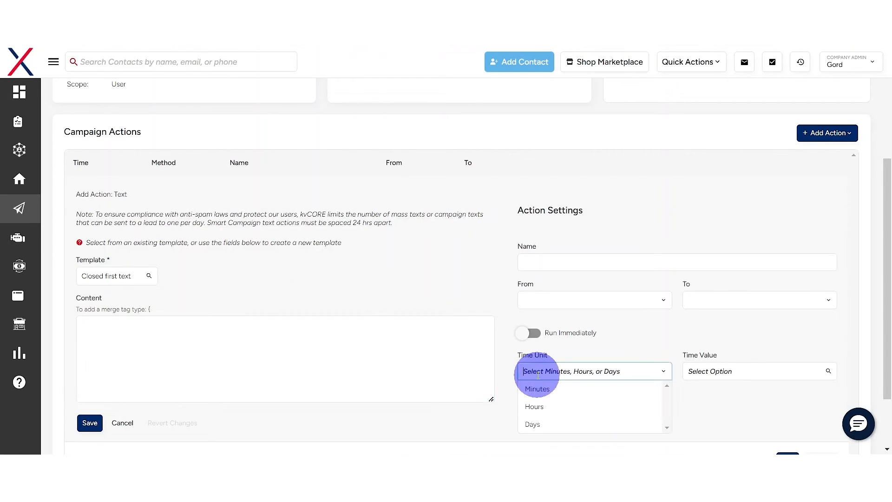
left_click(546, 424)
left_click(701, 370)
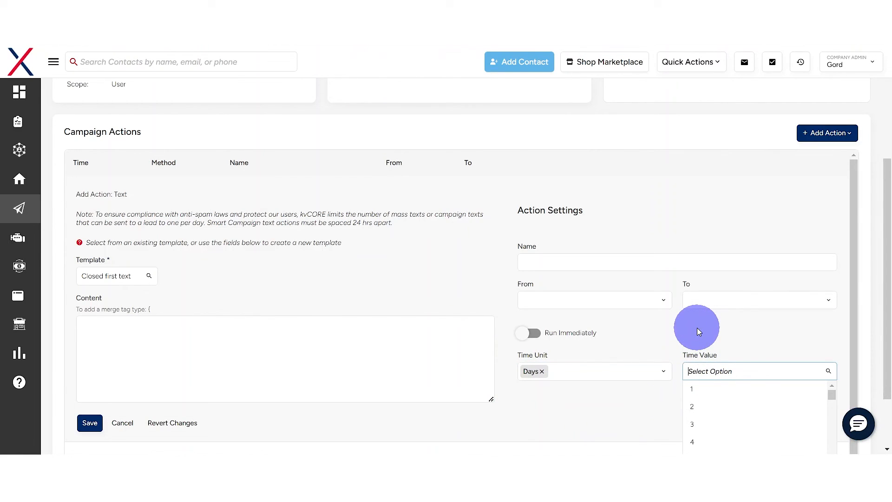
type("14")
left_click(706, 390)
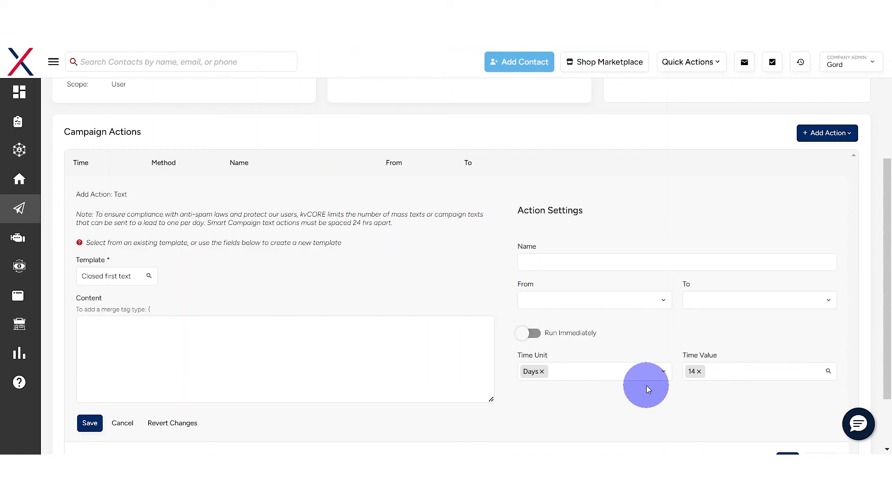
Step: Begin the text content with "Hey {first_name}, hope you are enjoying the new house, just wanted to let you know that"
left_click(185, 362)
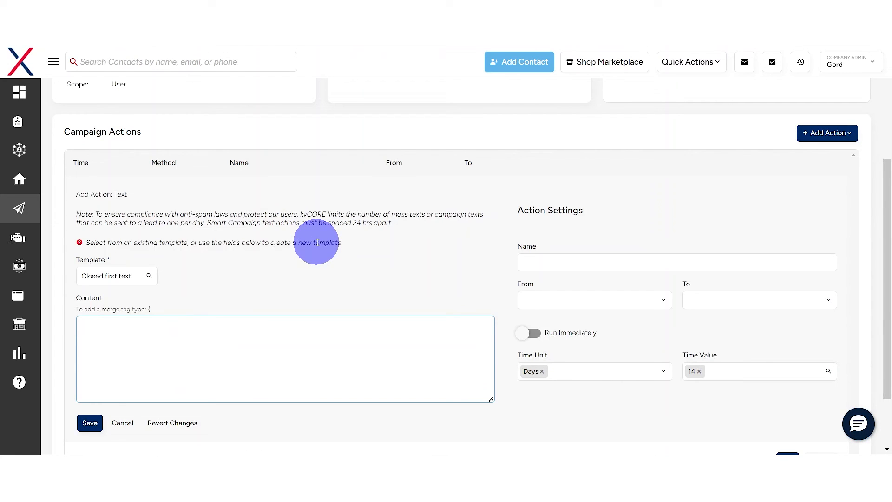
type("Hey ")
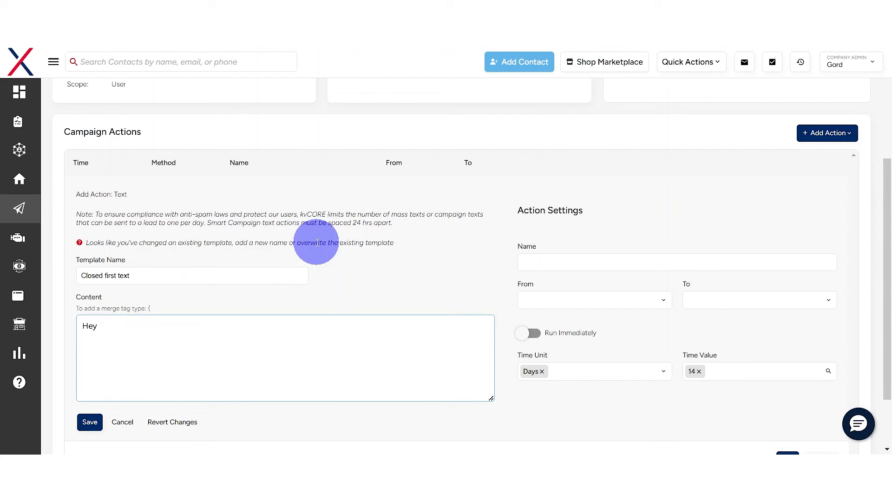
type("{first_name}, hope you a")
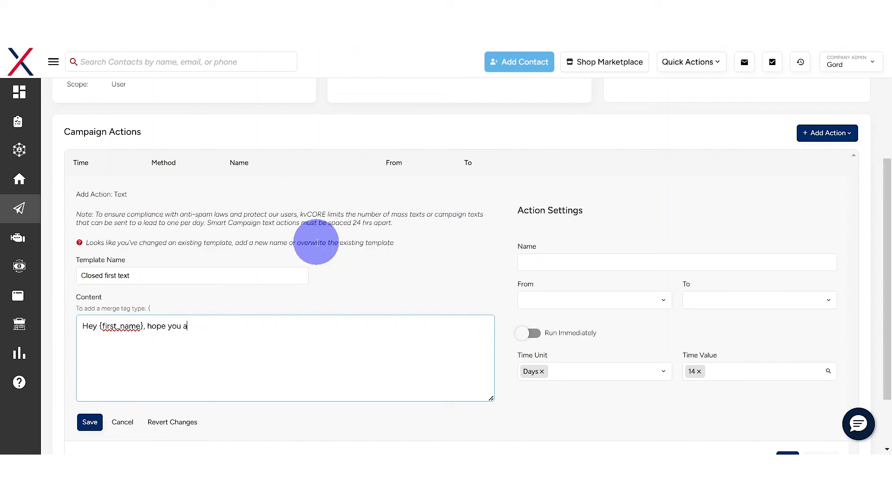
type("re enjoying the new house, jus")
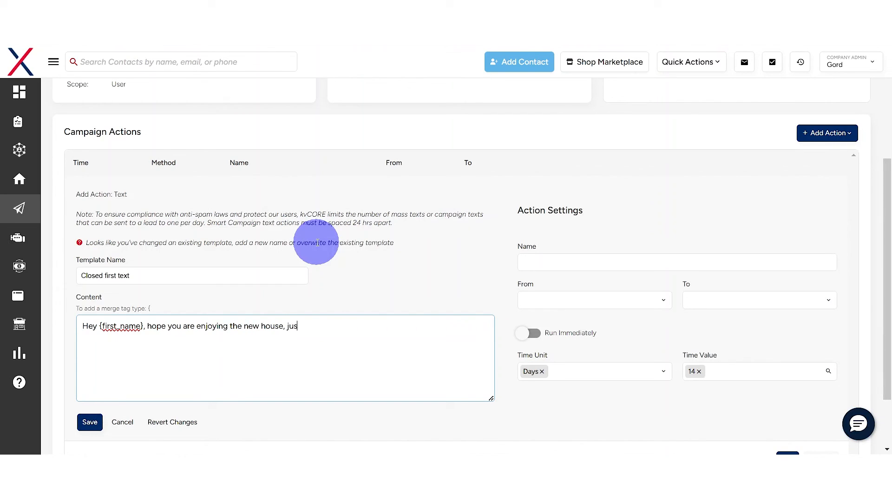
type("t wanted to")
type(" let you know")
type(" t")
type("ht")
type("at")
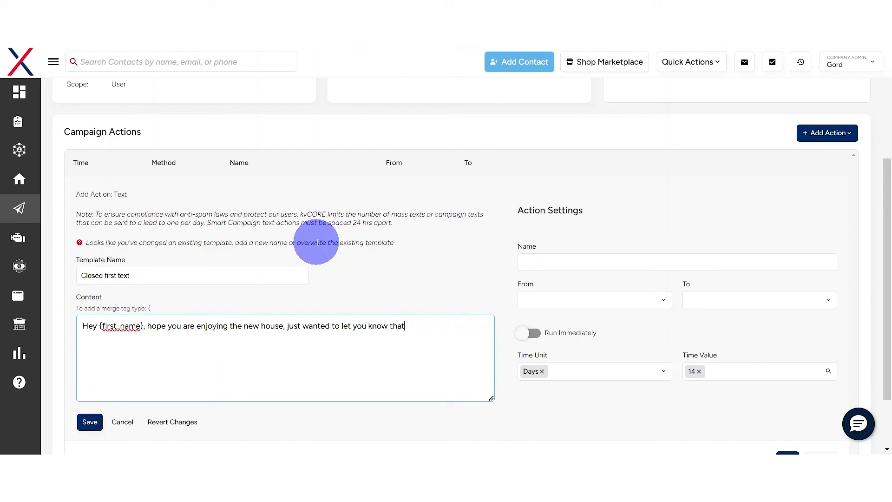
Step: Complete the text content with "I am never to buys for your referrals! Hope everything is well." and try to save the action
type(" I am never to buys for your referrals")
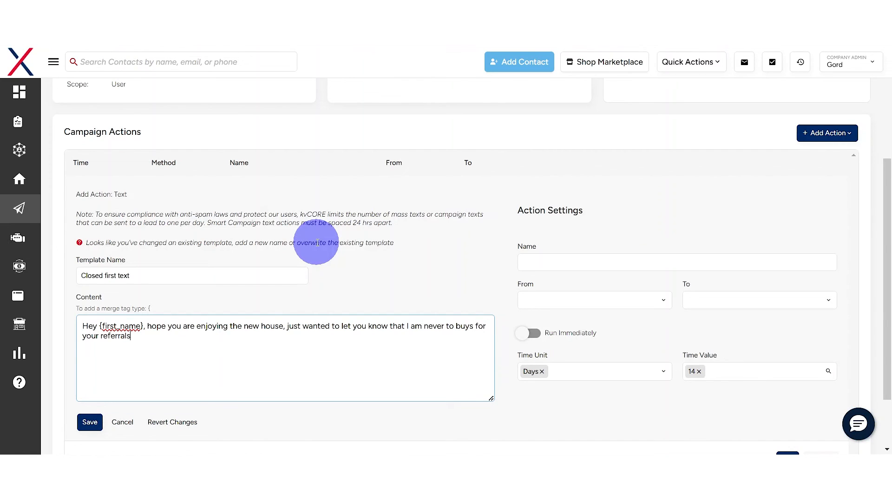
type("! Hope everything is well.")
left_click(90, 422)
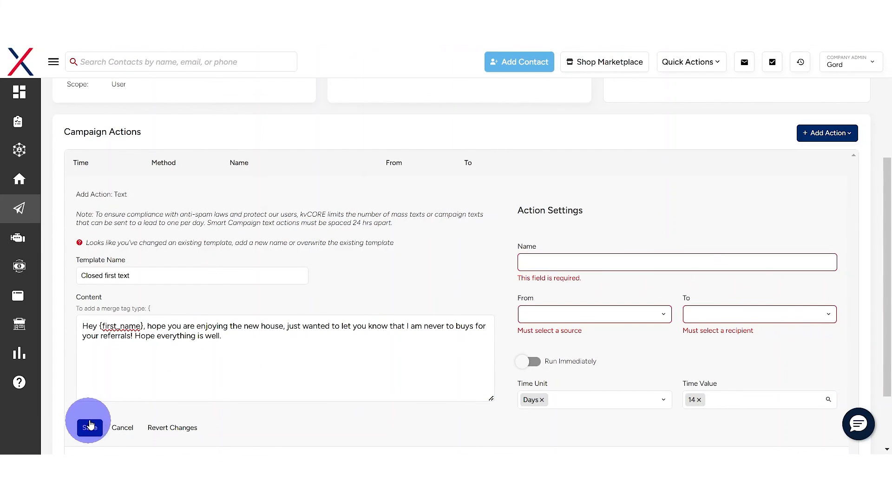
Step: Name the text action "asking for referral", set it from Agent to Contact, and save it
left_click(542, 264)
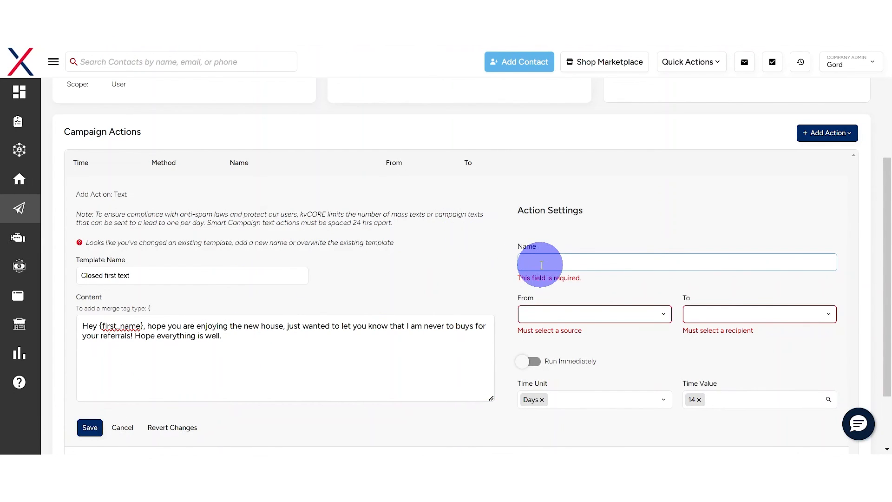
type("asking f")
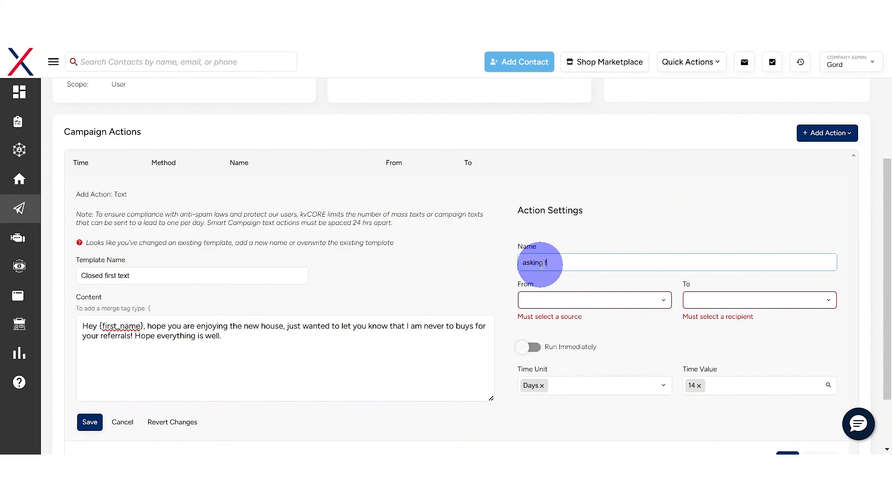
type("or referral")
left_click(591, 297)
left_click(567, 316)
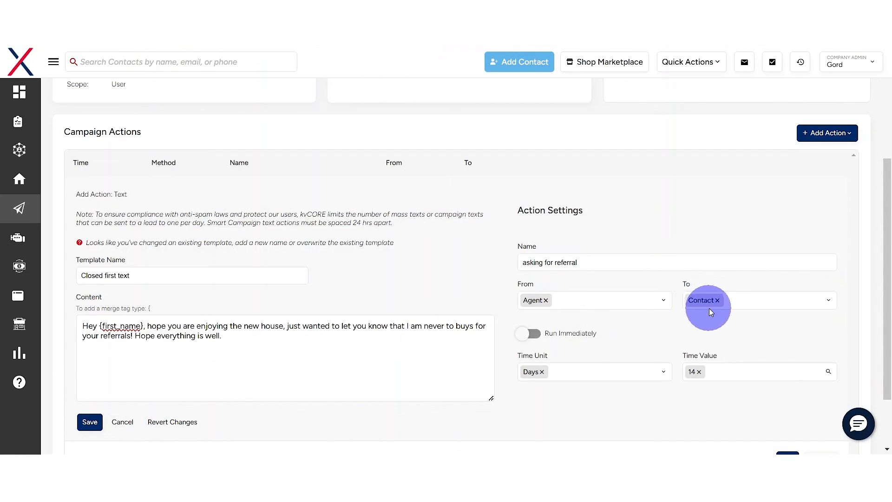
left_click(93, 422)
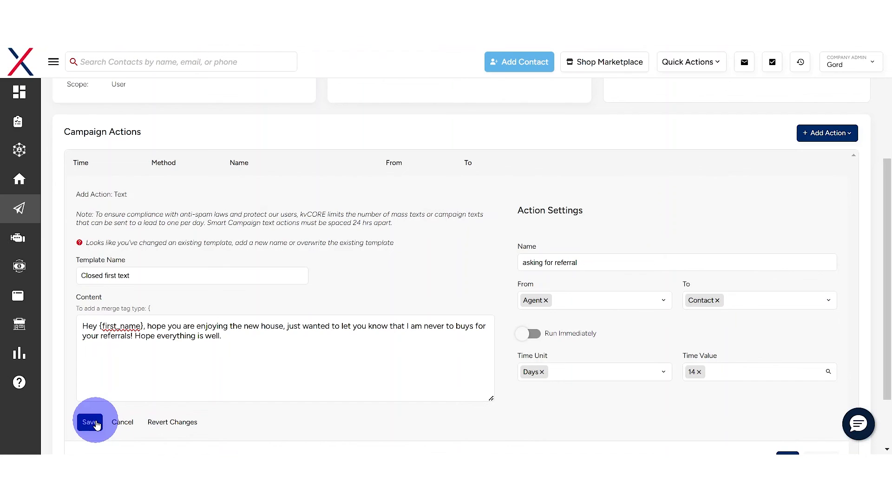
left_click(98, 423)
Step: Reopen the Day 14 "asking for referral" text action, review its message and settings, and save it again
scroll(242, 300, "down", 1)
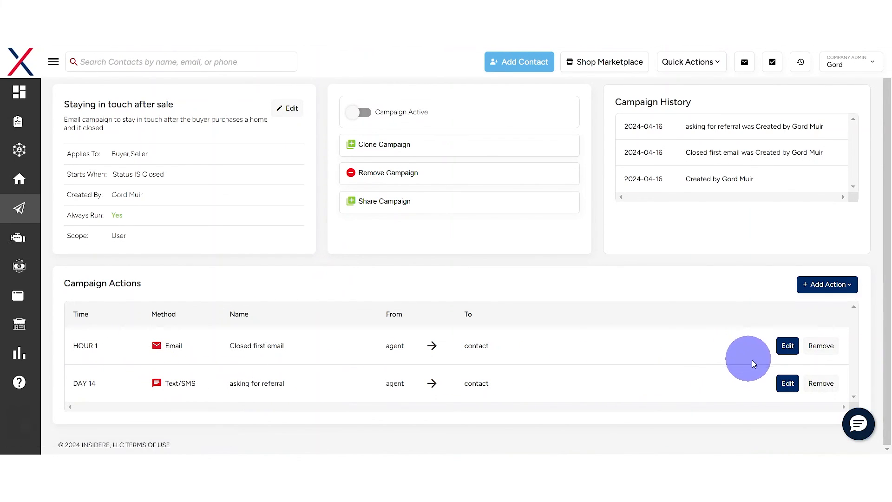
left_click(788, 383)
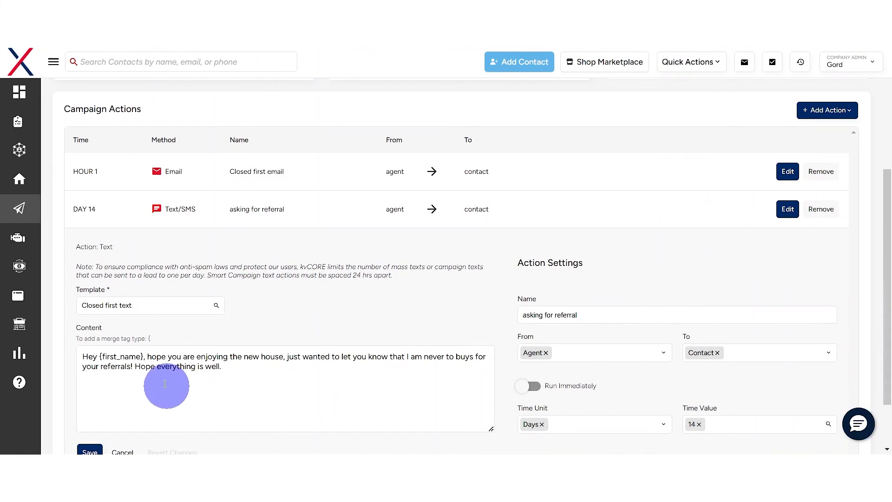
scroll(136, 375, "down", 2)
left_click(96, 383)
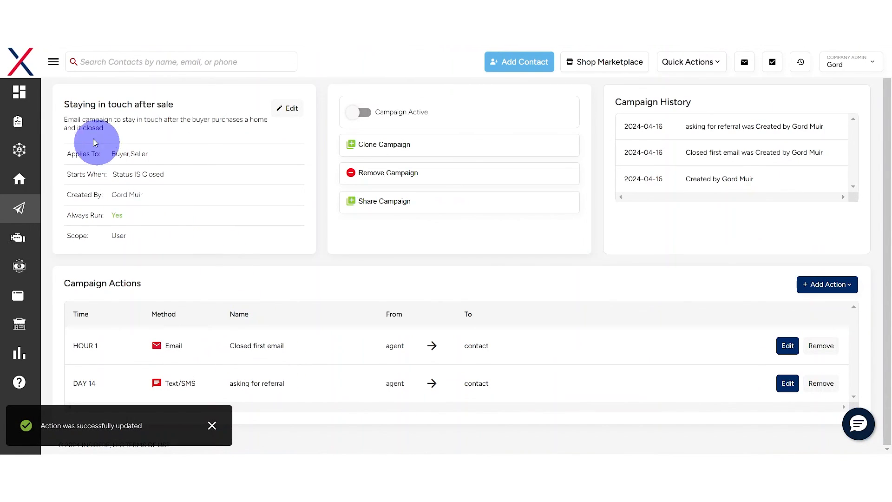
Step: Open your own agent profile page from the account options
left_click(851, 64)
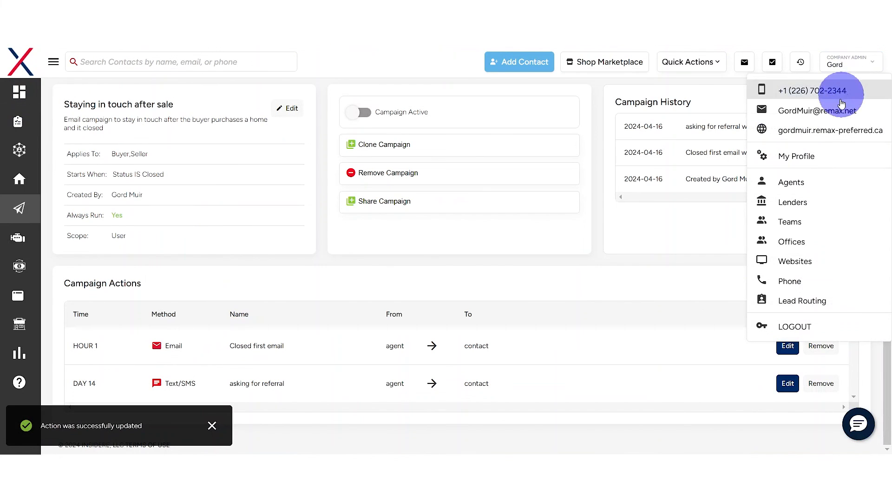
left_click(797, 156)
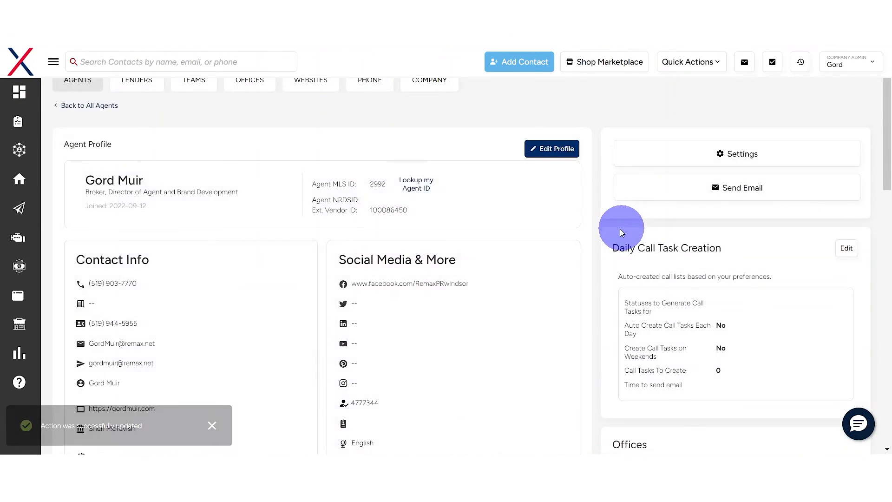
Step: Review the email signature and the text/SMS signature entity on the agent profile
scroll(567, 244, "down", 10)
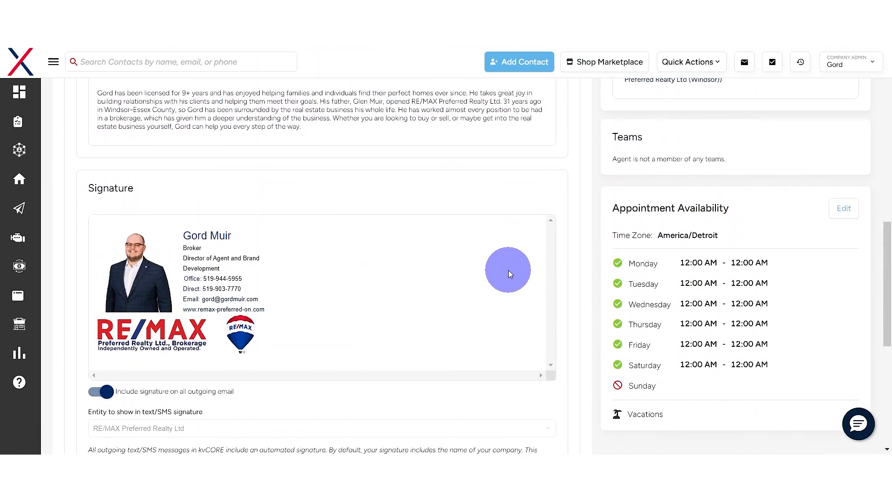
scroll(506, 271, "down", 3)
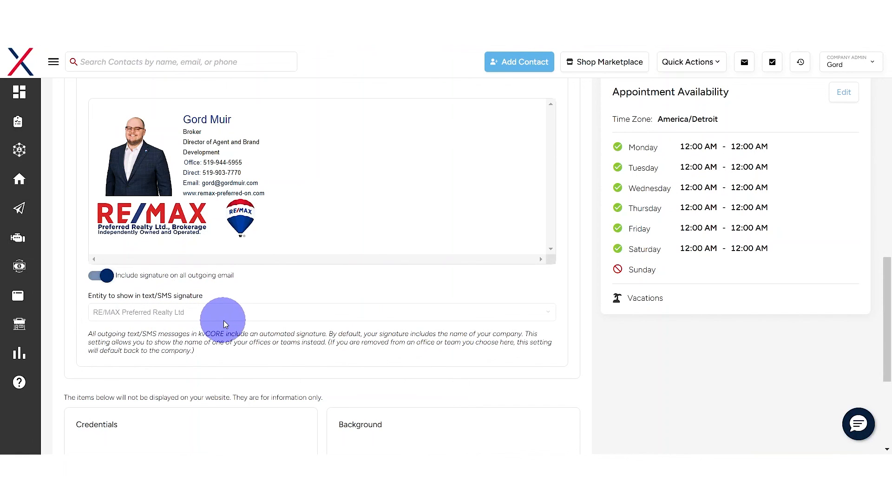
scroll(362, 317, "up", 15)
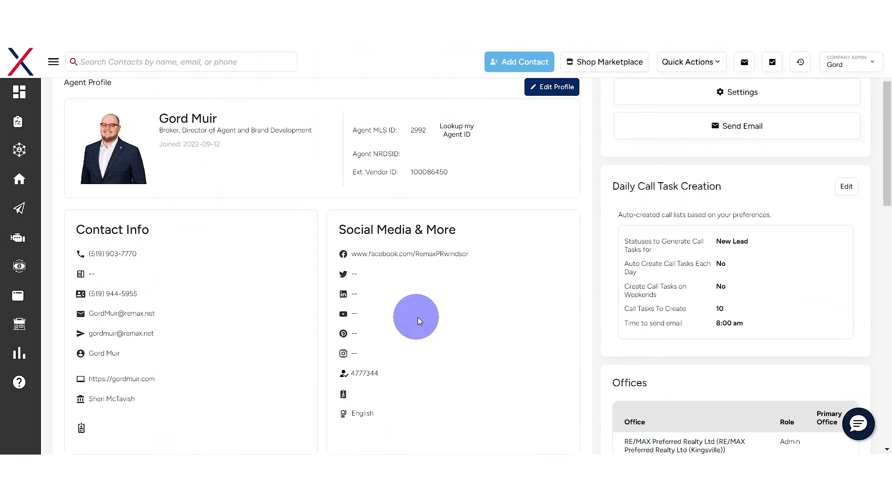
scroll(148, 158, "up", 2)
Step: Go to the Smart Campaigns list and open the "Staying in touch after sale" campaign
left_click(24, 99)
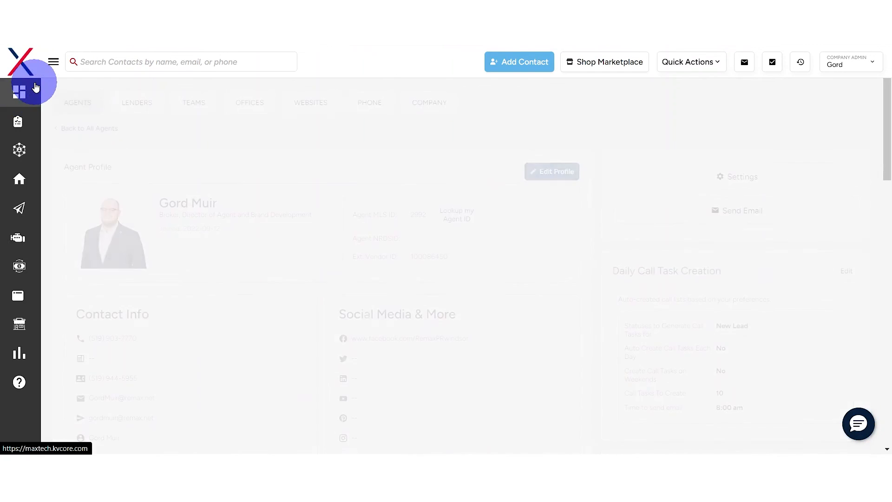
mouse_move(21, 210)
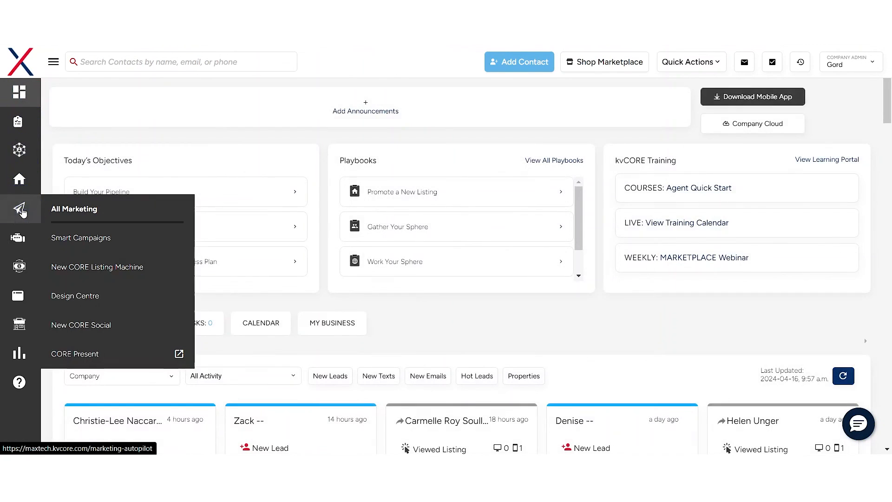
left_click(63, 236)
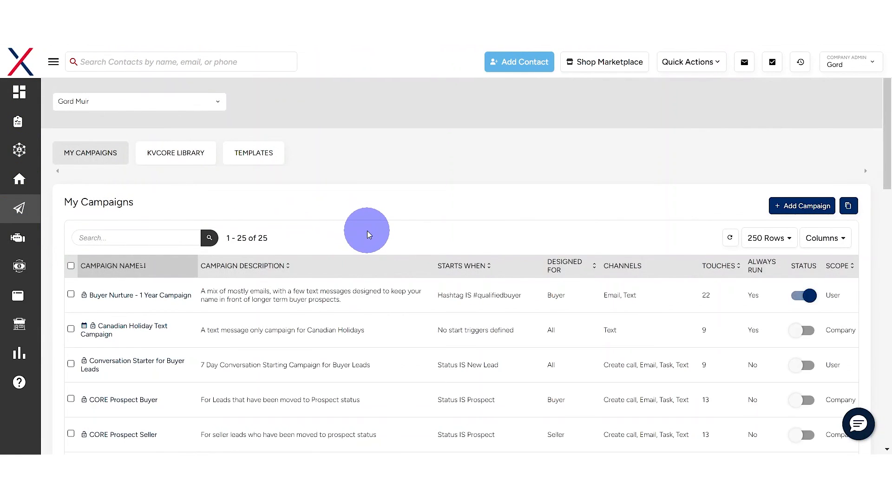
scroll(252, 253, "down", 10)
scroll(252, 254, "up", 12)
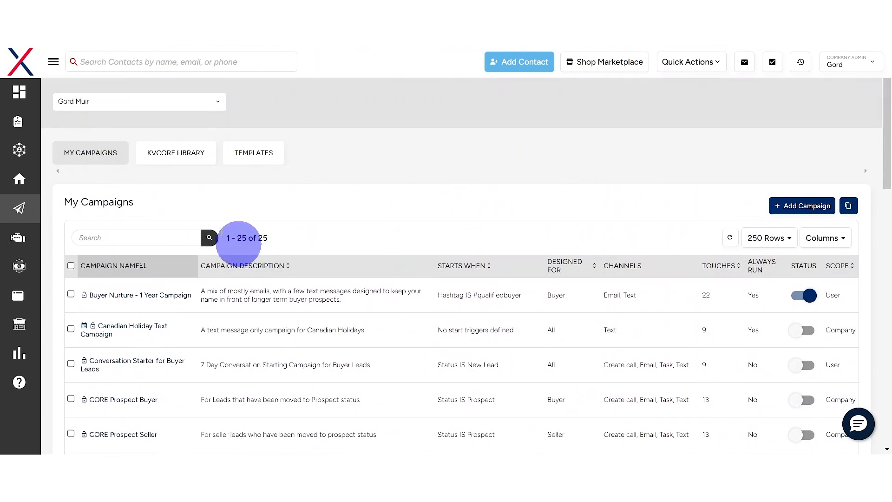
scroll(145, 243, "down", 15)
left_click(107, 355)
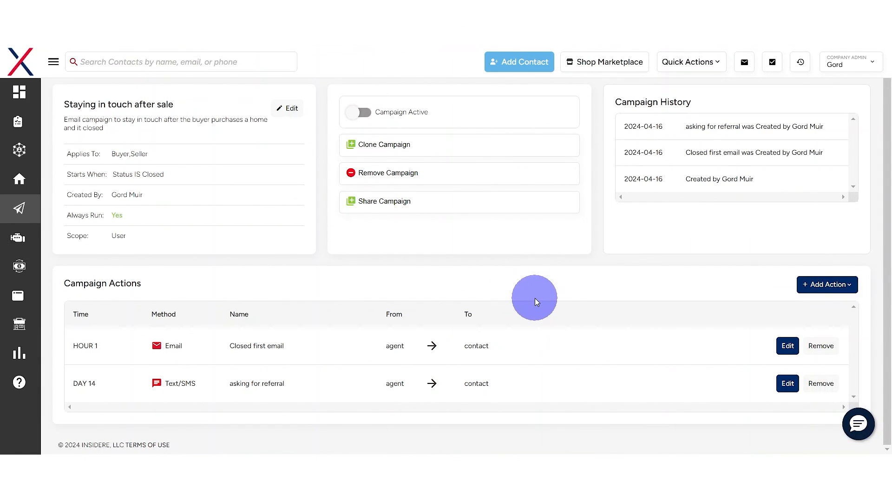
Step: Look over the action types that can be added to the campaign and its Applies To setting
left_click(827, 284)
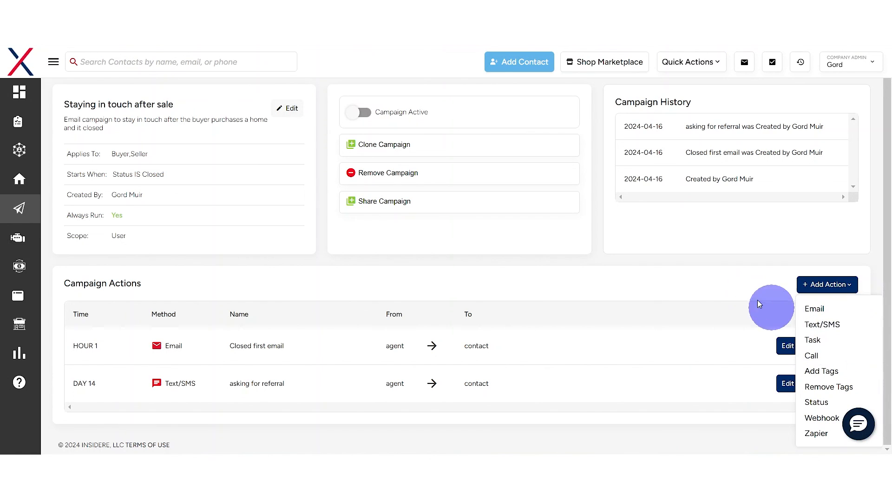
left_click(695, 284)
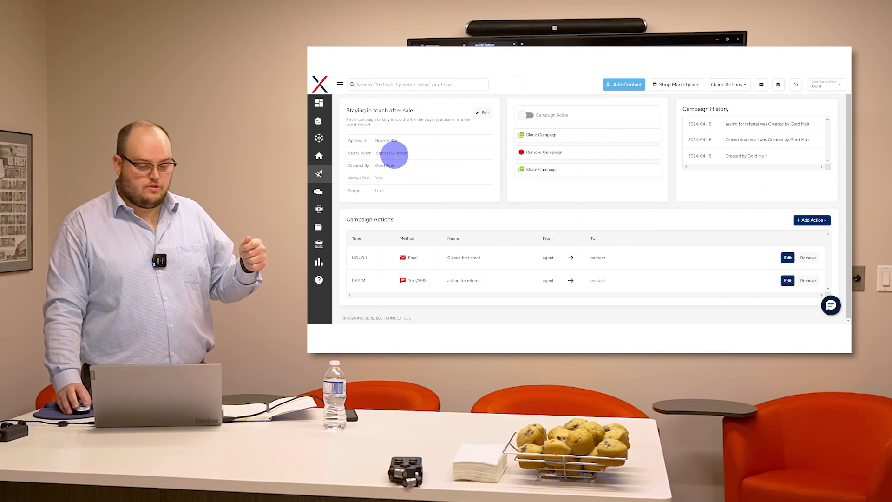
left_click_drag(376, 141, 399, 140)
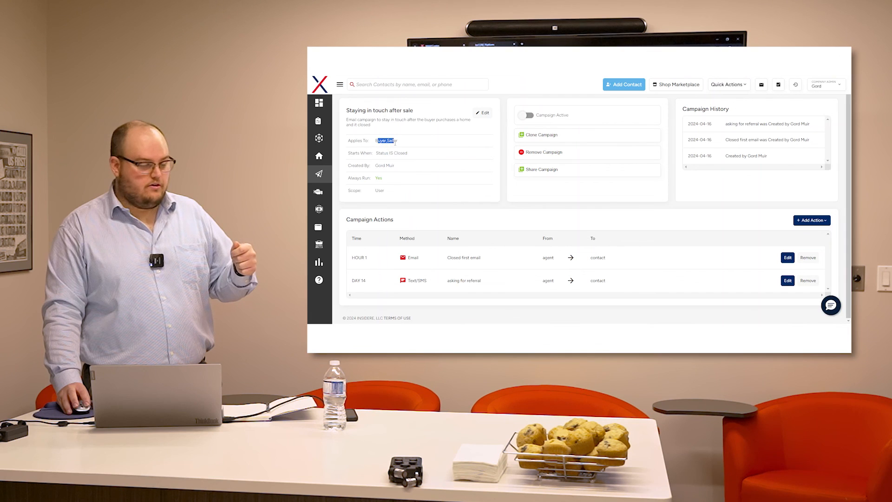
left_click(409, 197)
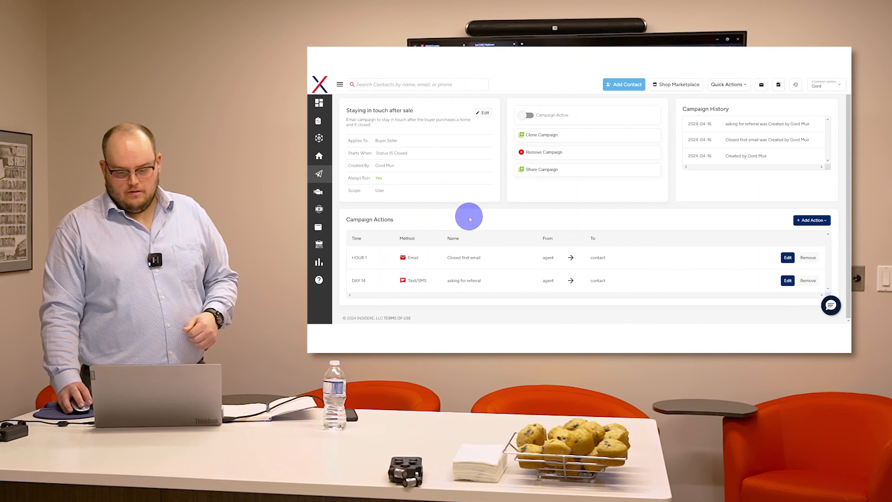
scroll(469, 218, "up", 1)
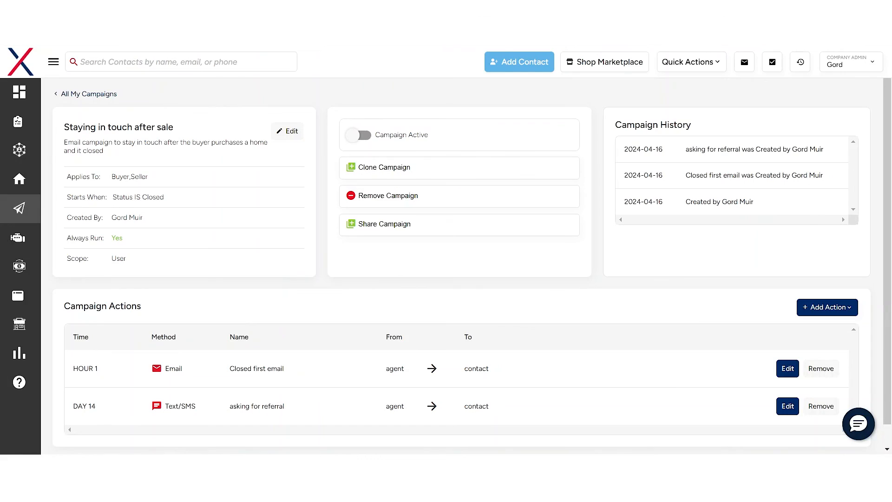
Step: Open the Seasons Email Campaign Word document from the desktop, review its spring, summer and fall emails, and close it
key("super+d")
left_click(414, 294)
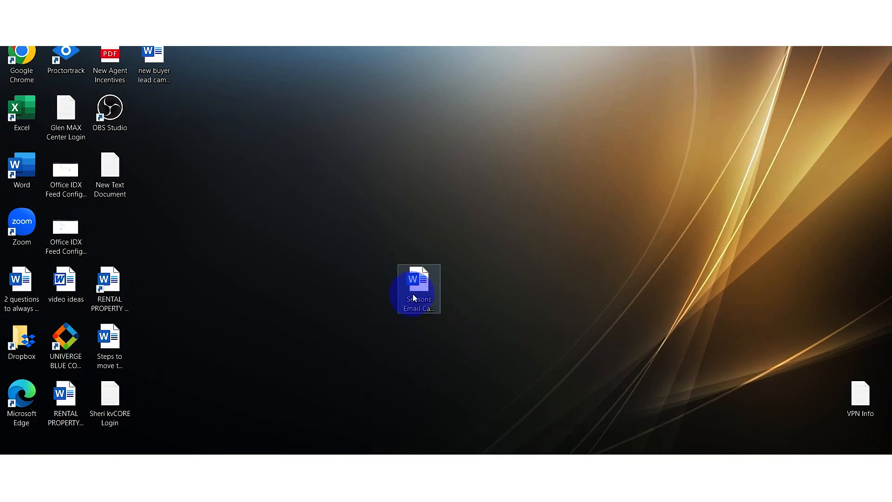
double_click(413, 294)
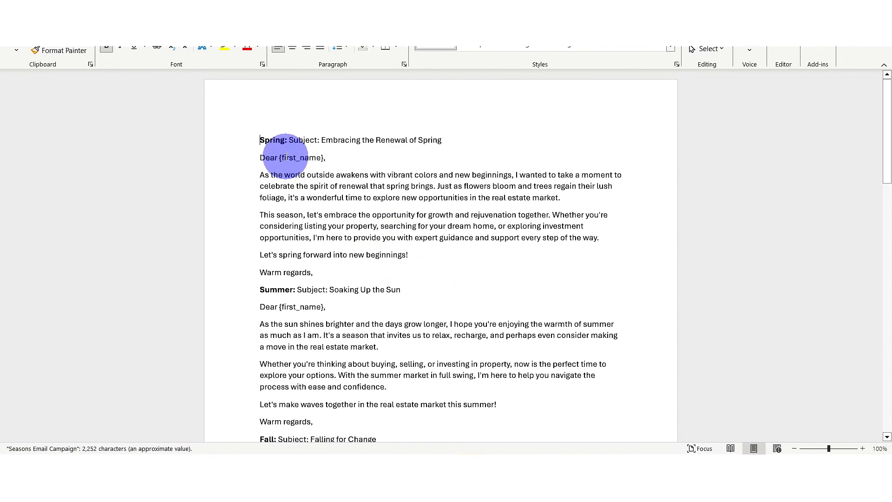
scroll(332, 147, "down", 1)
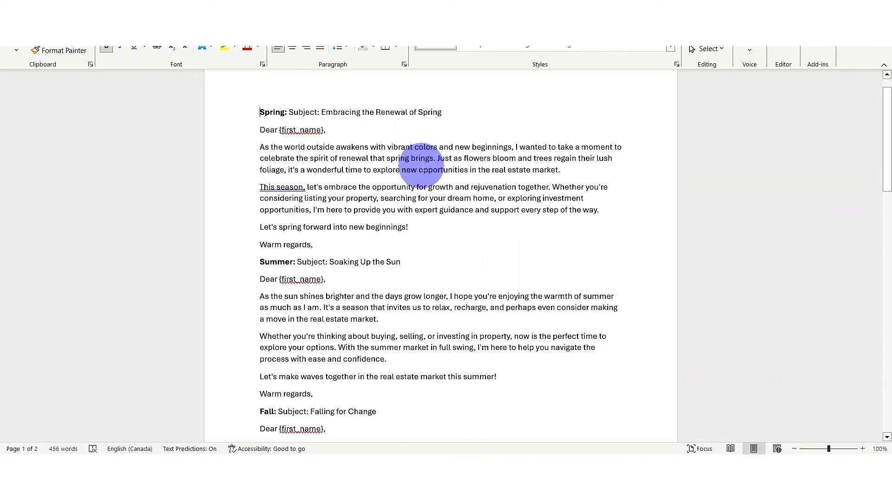
scroll(420, 181, "down", 1)
scroll(388, 269, "down", 3)
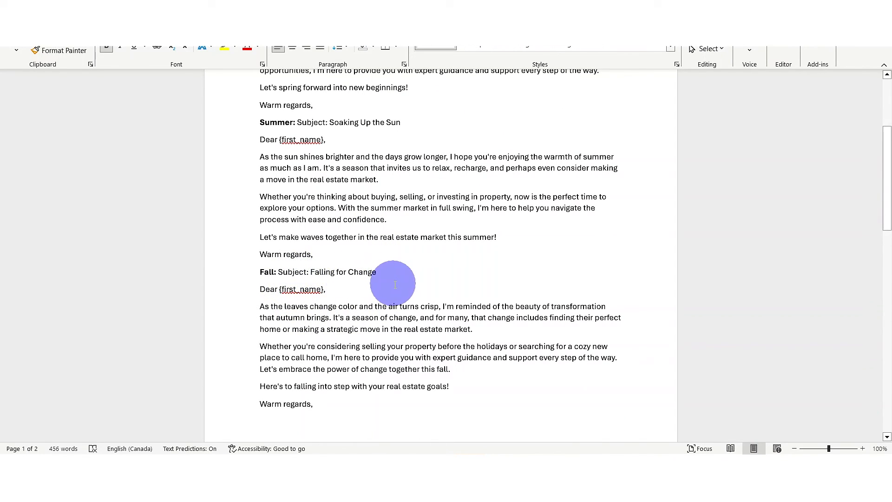
scroll(394, 283, "down", 3)
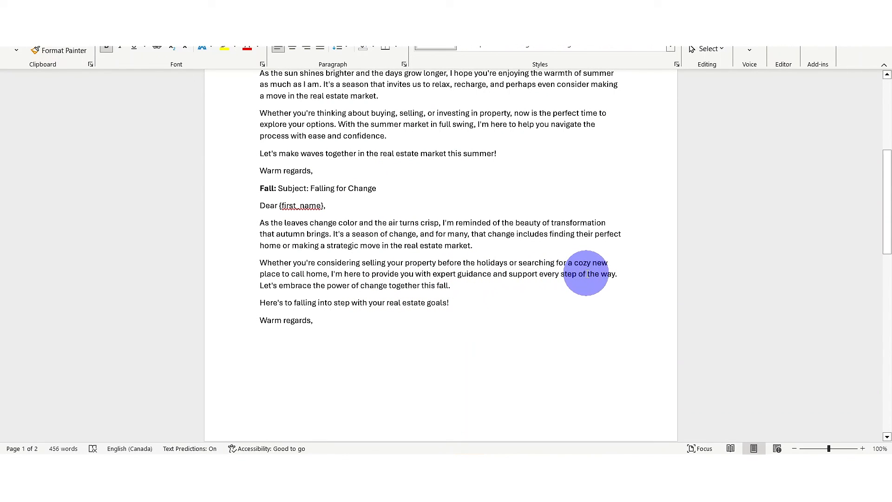
left_click(825, 46)
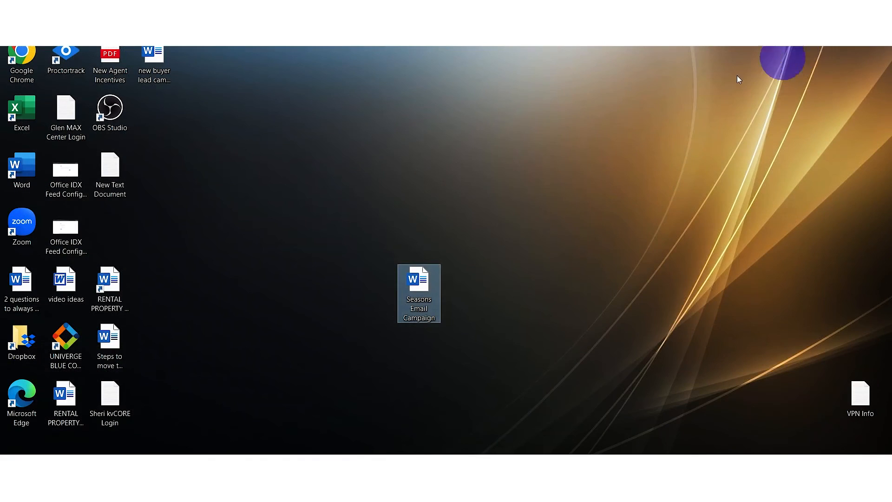
Step: Switch back to kvCORE and review the start triggers, channels and statuses in the list of all your campaigns
left_click(411, 465)
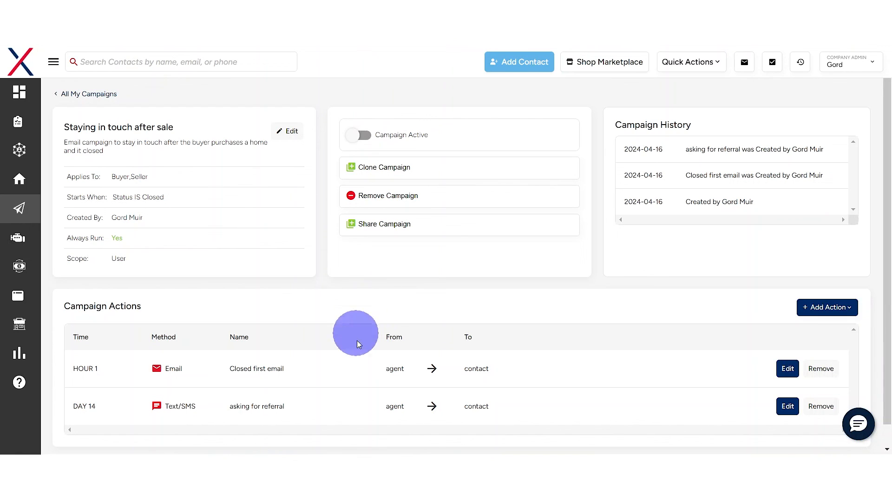
scroll(446, 315, "down", 1)
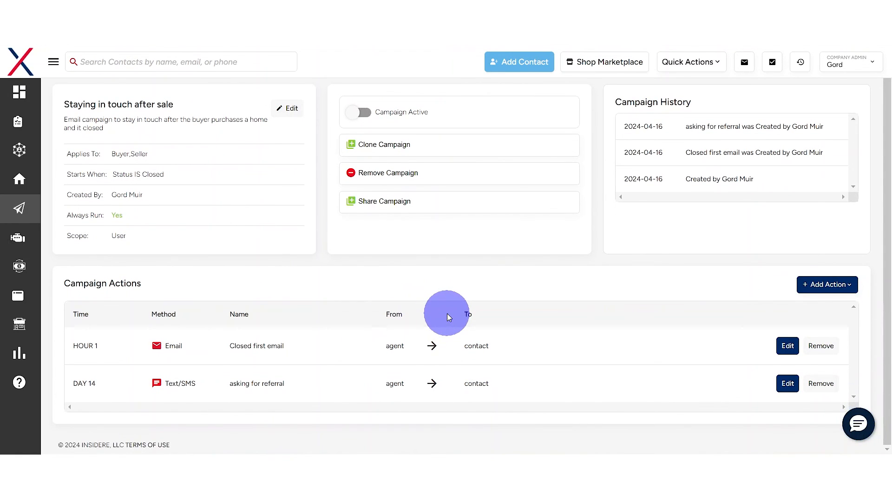
scroll(447, 292, "up", 1)
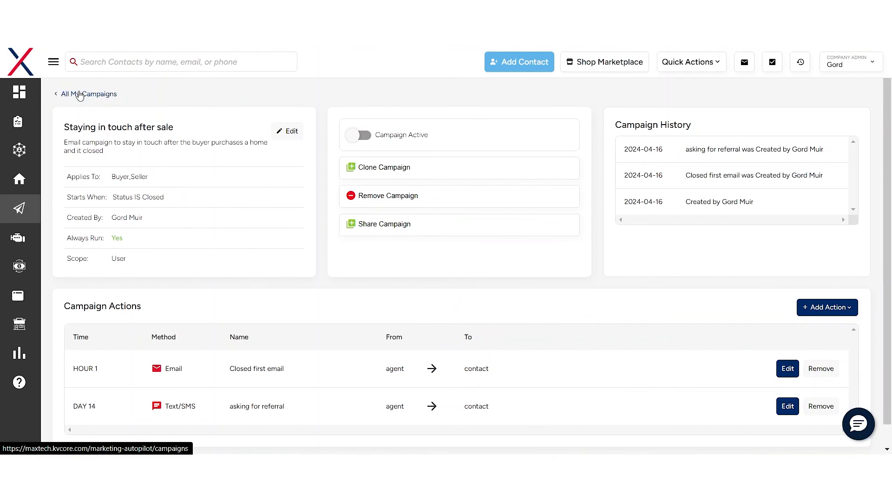
left_click(79, 95)
scroll(205, 223, "down", 4)
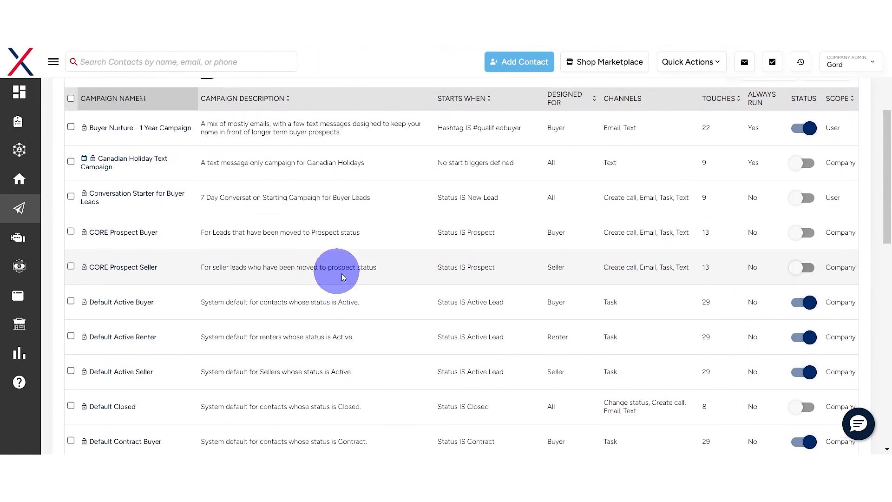
scroll(342, 276, "down", 3)
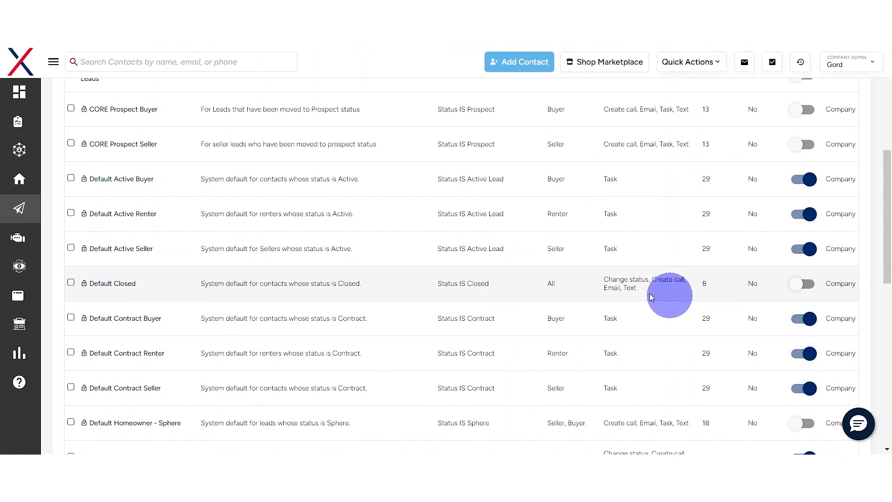
scroll(437, 296, "down", 3)
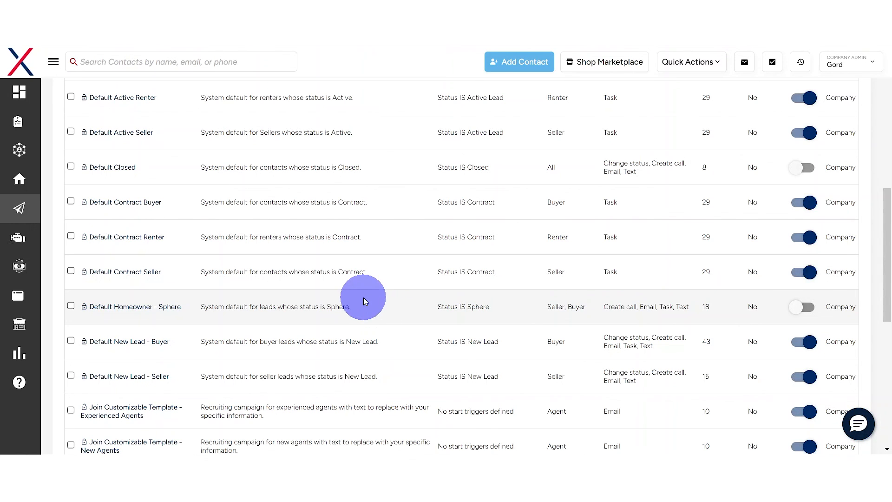
scroll(377, 308, "up", 7)
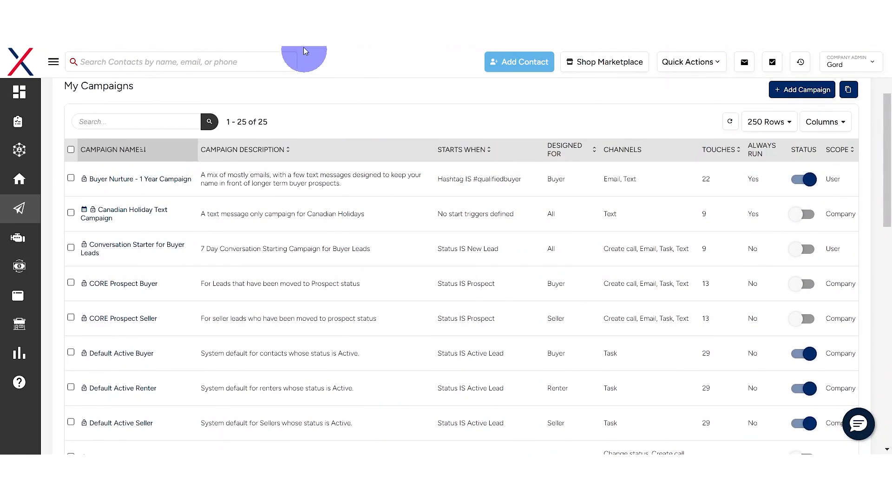
Step: Open the Inside Real Estate Help Desk at help.kvcore.com in a new browser tab and activate its article search
key("ctrl+t")
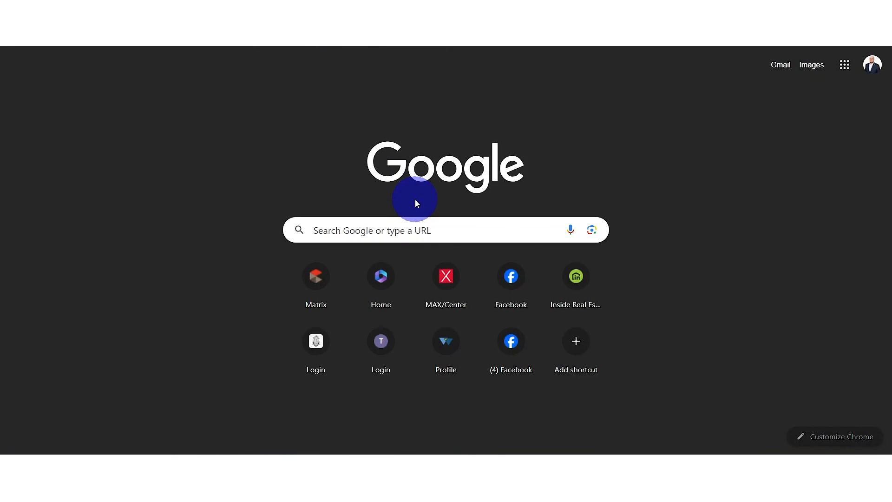
type("help.kvcore")
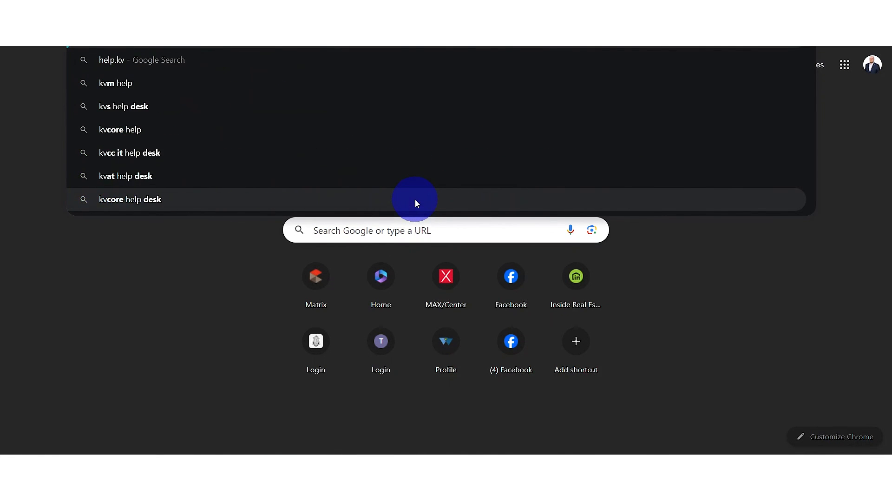
type(".com")
key("Return")
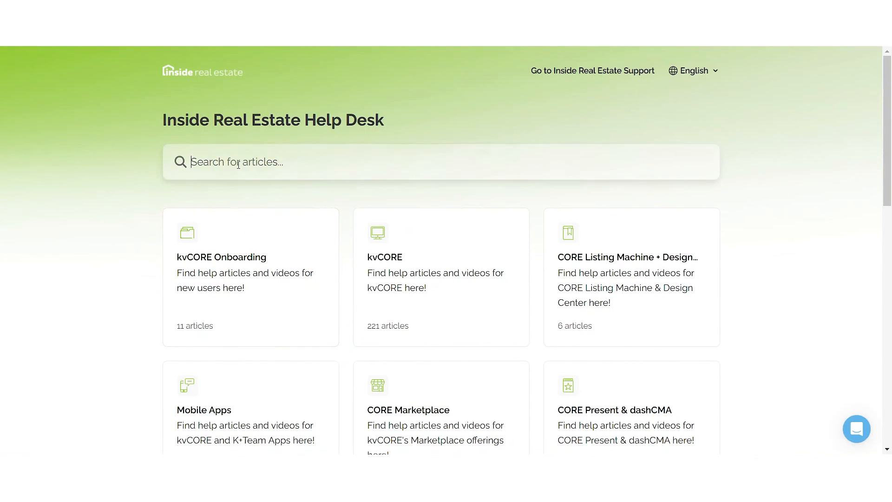
left_click(238, 166)
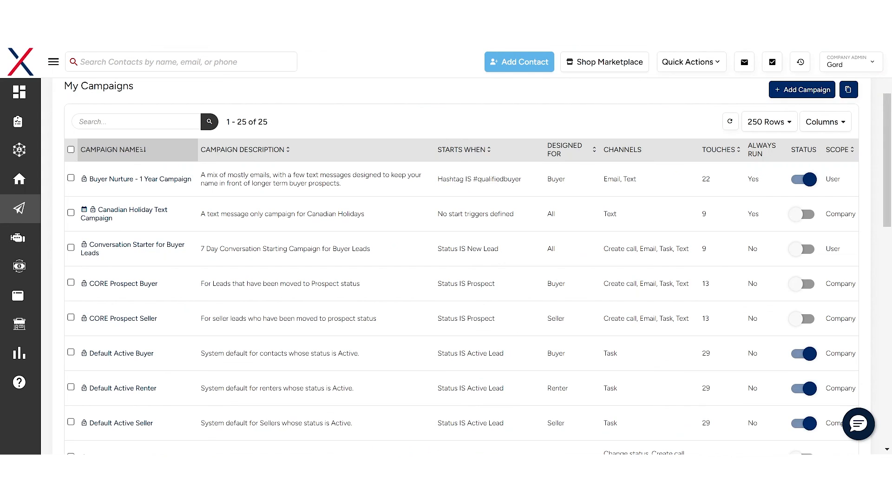
Step: Return to the My Campaigns page, view the MAX/Support chat form, and close it
left_click(809, 355)
left_click(858, 424)
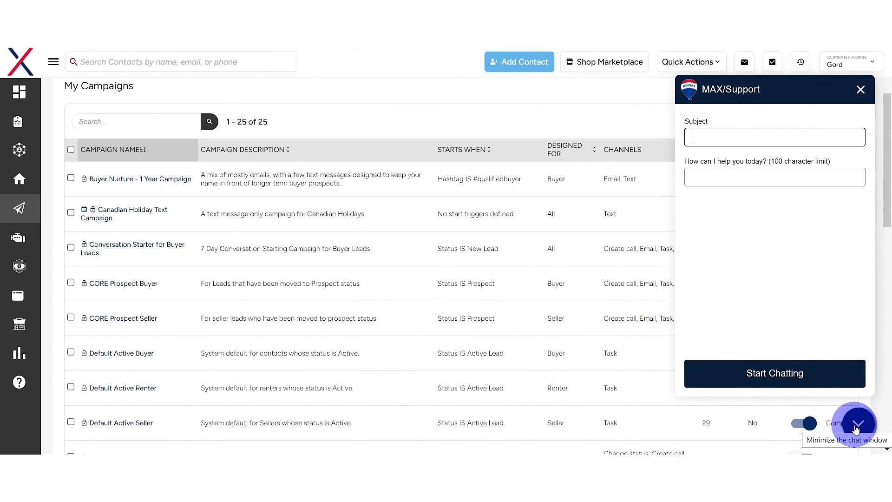
left_click(806, 257)
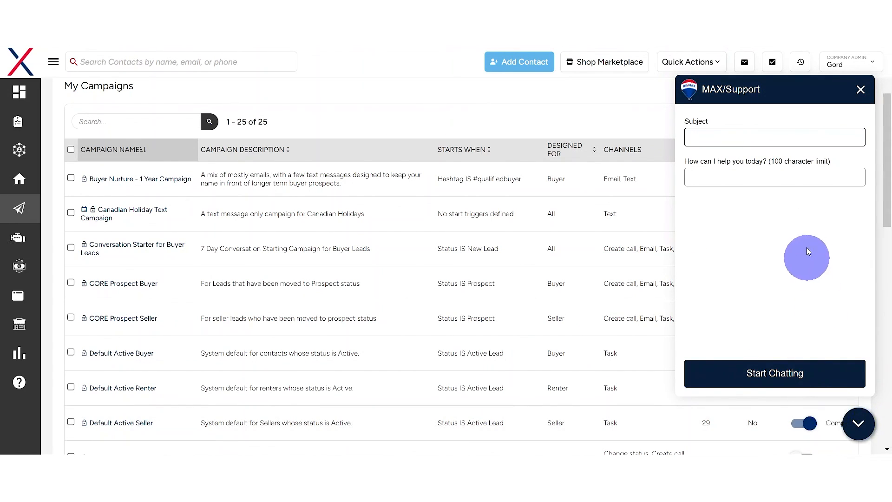
left_click(860, 90)
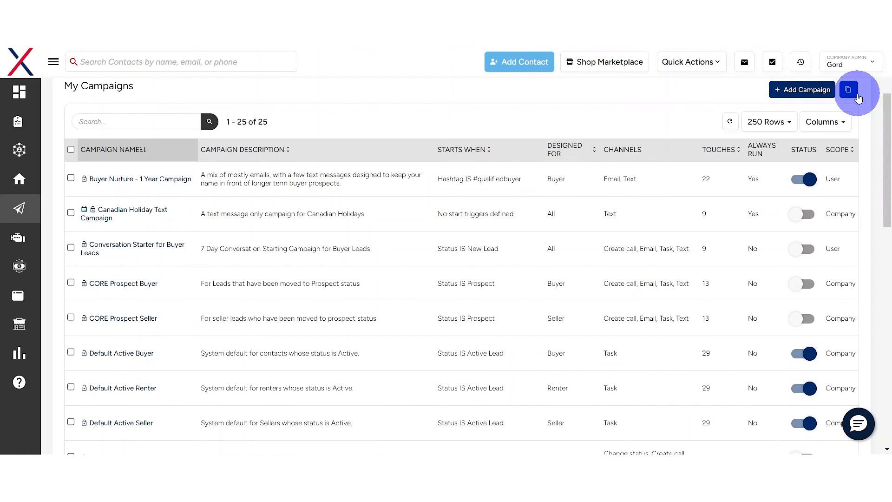